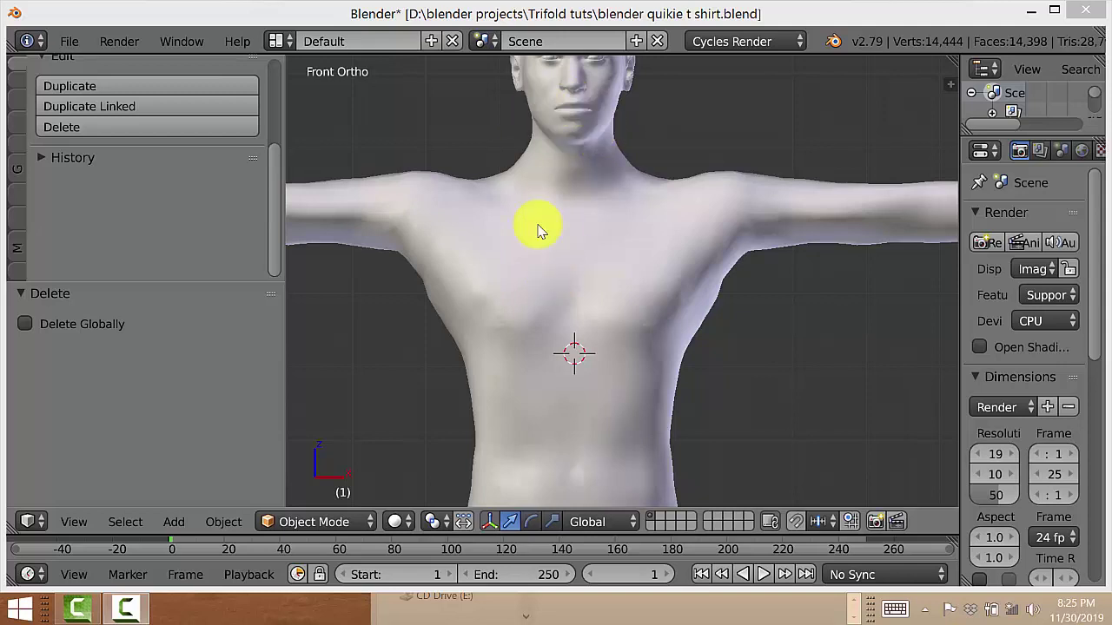
Step: Add a mesh cube at the 3D cursor on the T-posed figure's chest
scroll(744, 159, down, 5)
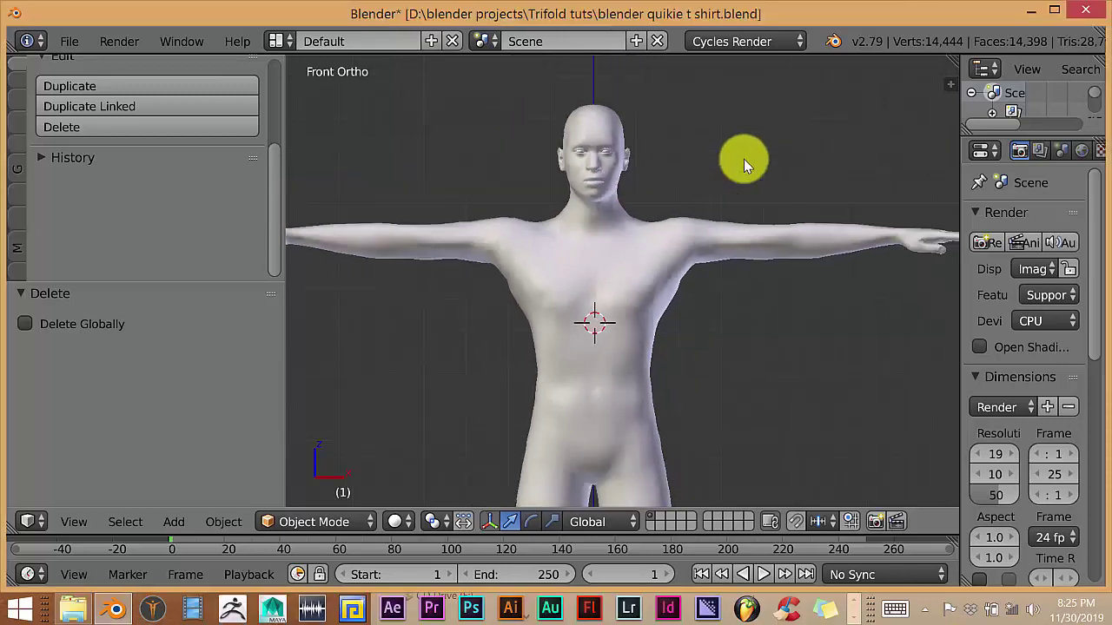
scroll(692, 321, up, 3)
scroll(692, 323, up, 2)
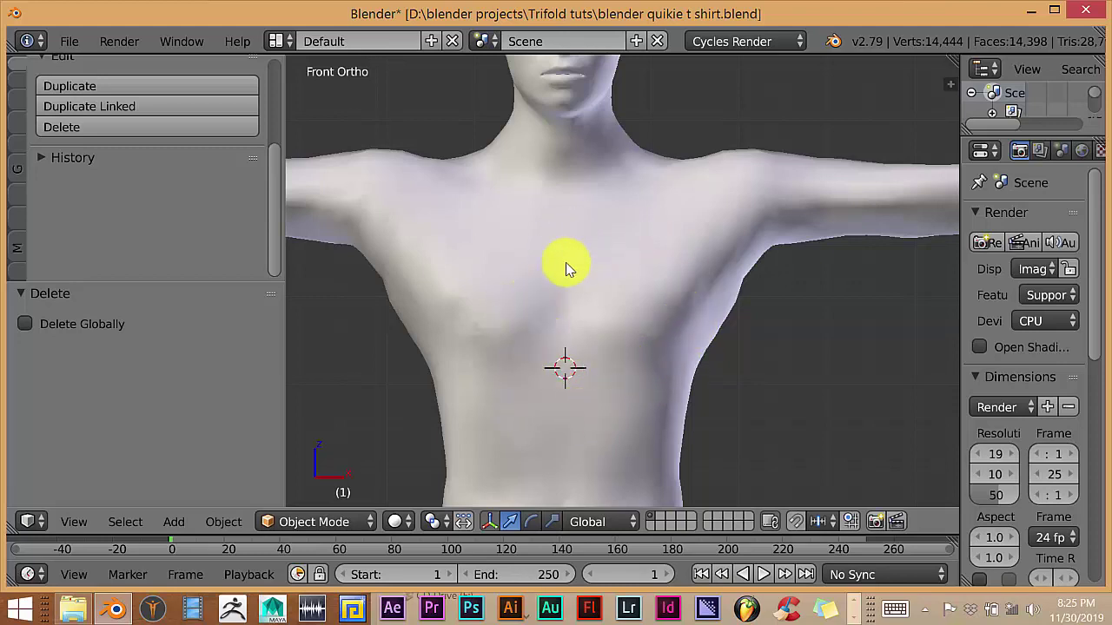
scroll(644, 274, down, 2)
scroll(641, 272, down, 1)
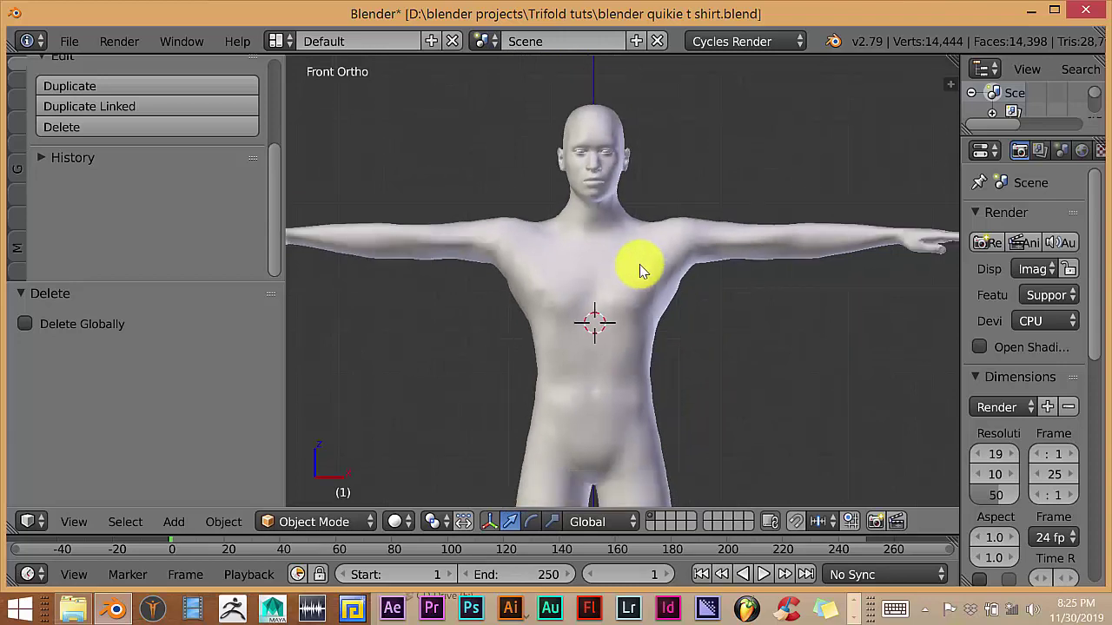
scroll(640, 268, up, 2)
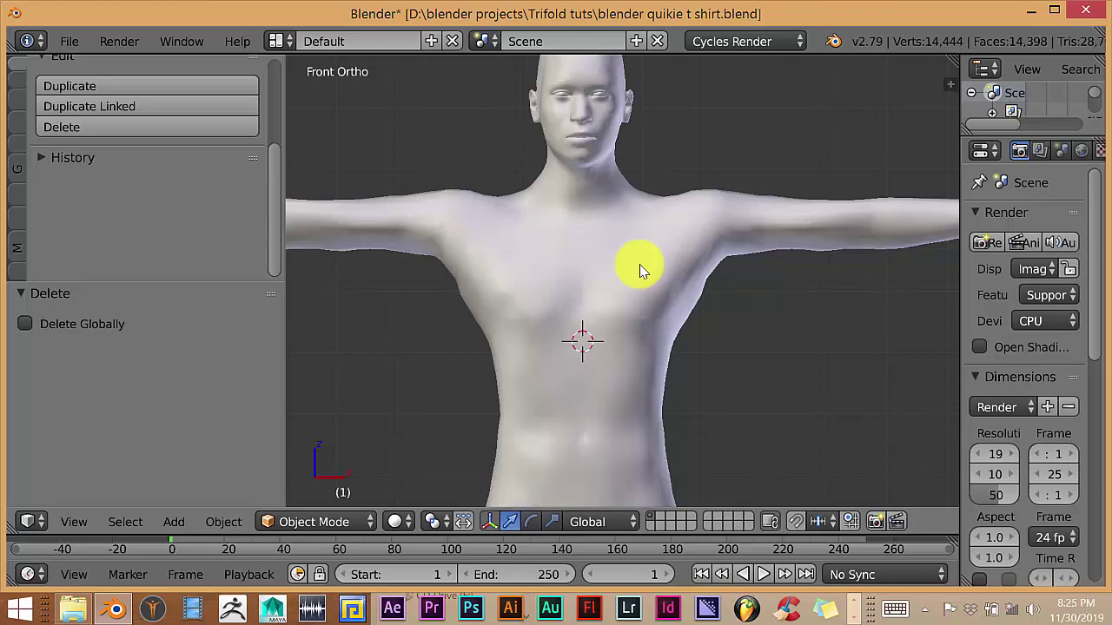
scroll(639, 264, down, 2)
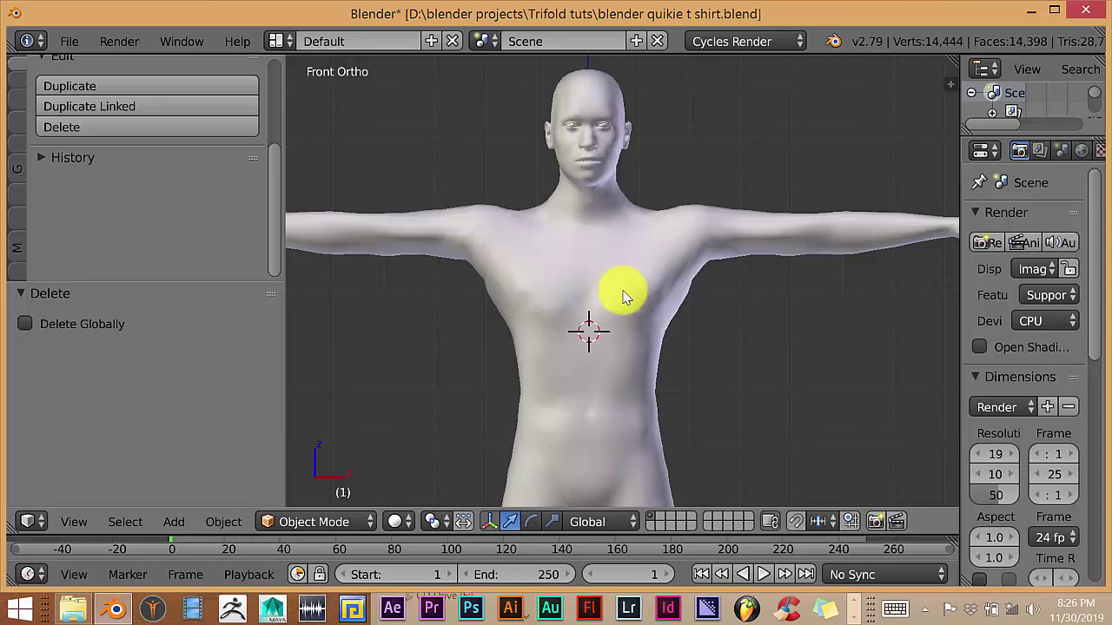
scroll(624, 297, down, 3)
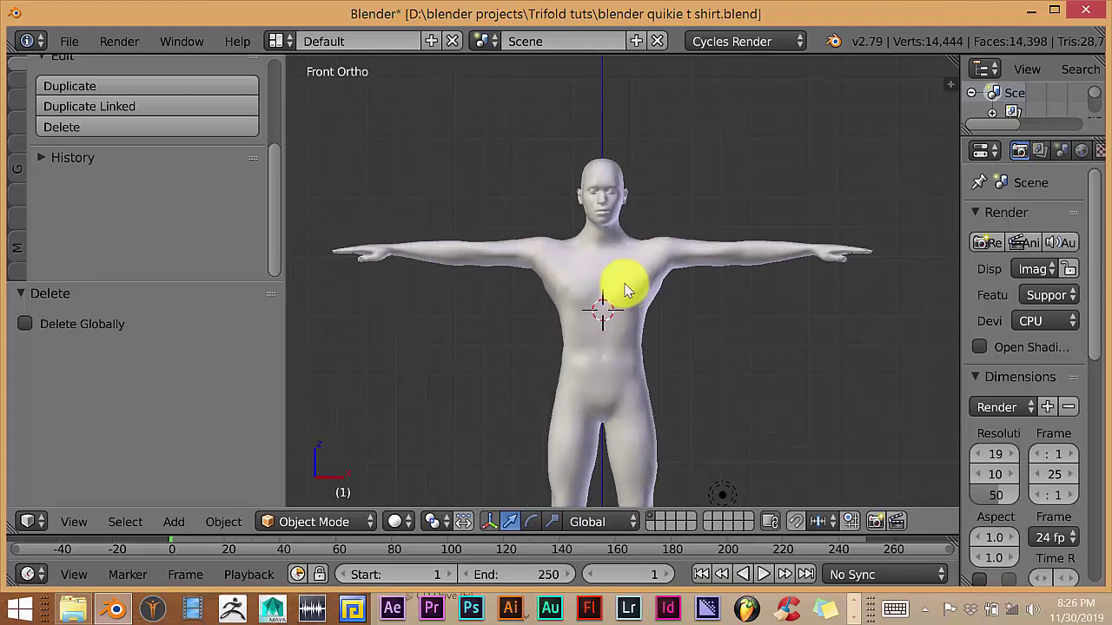
scroll(626, 288, up, 5)
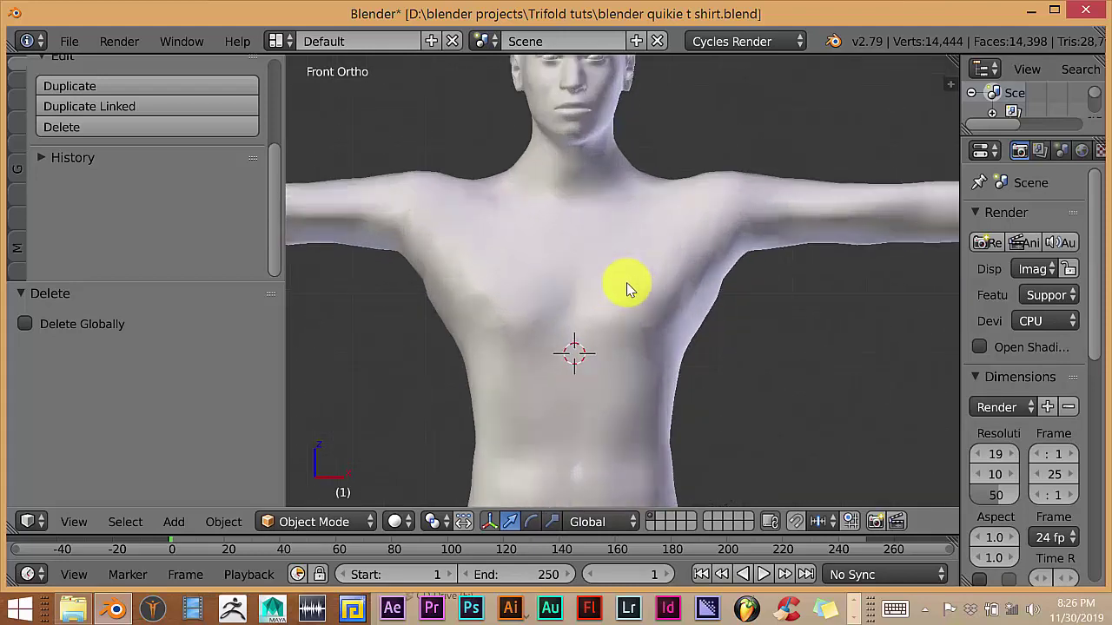
scroll(626, 283, down, 3)
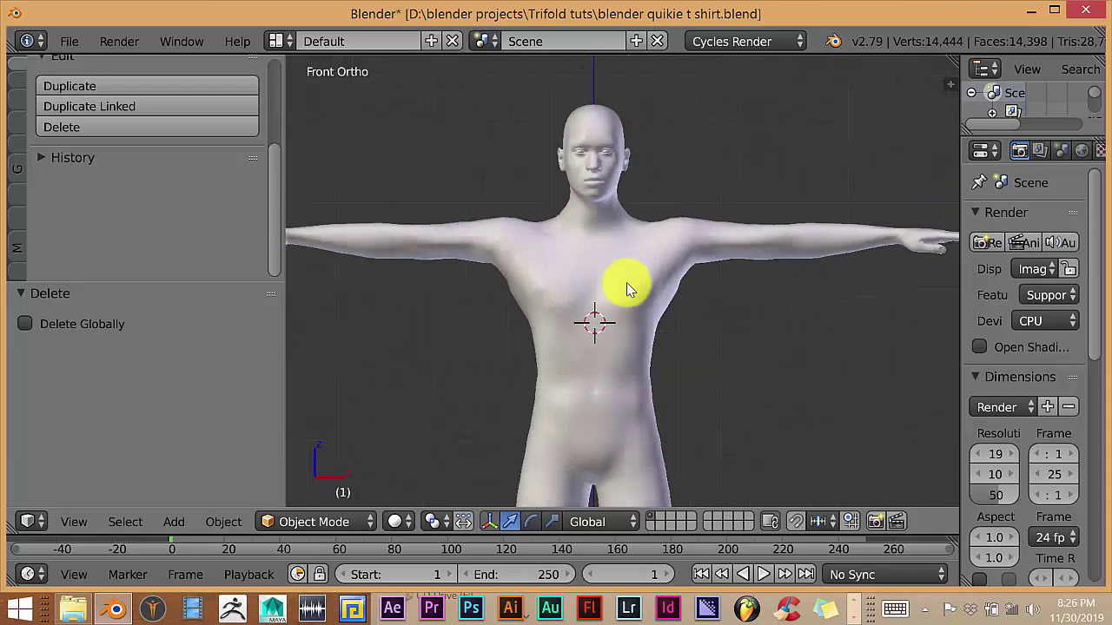
scroll(626, 287, up, 2)
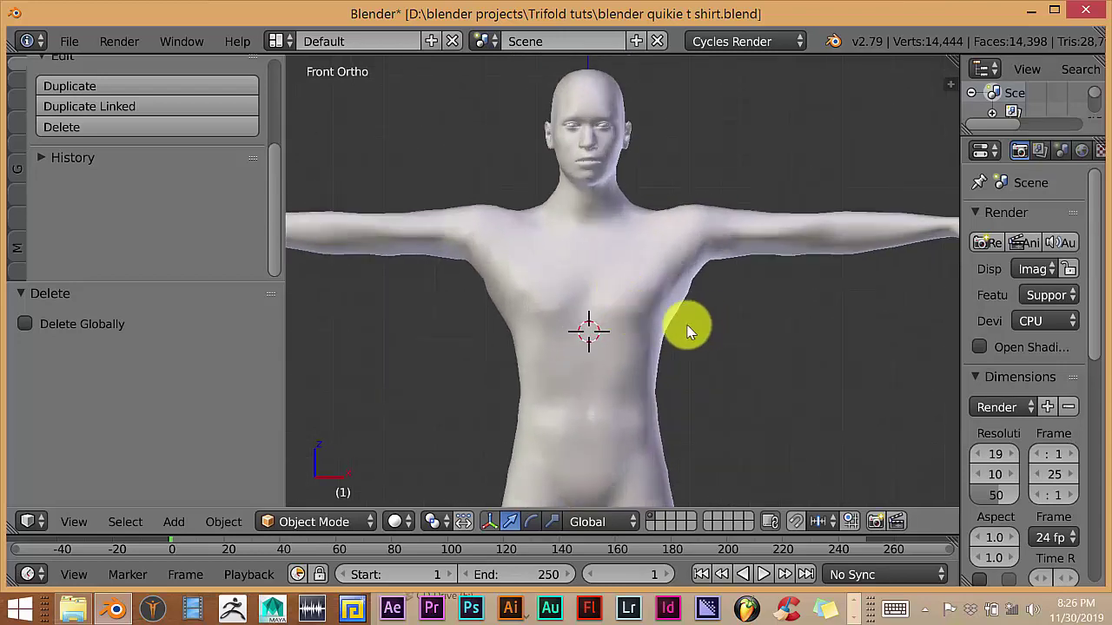
scroll(631, 296, down, 1)
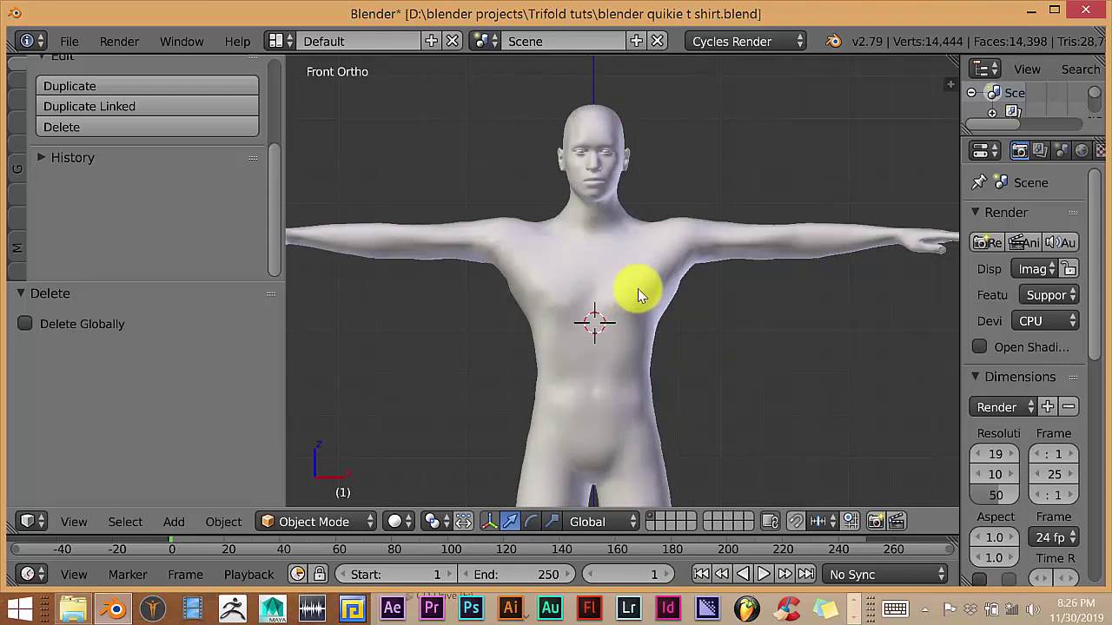
scroll(638, 288, up, 2)
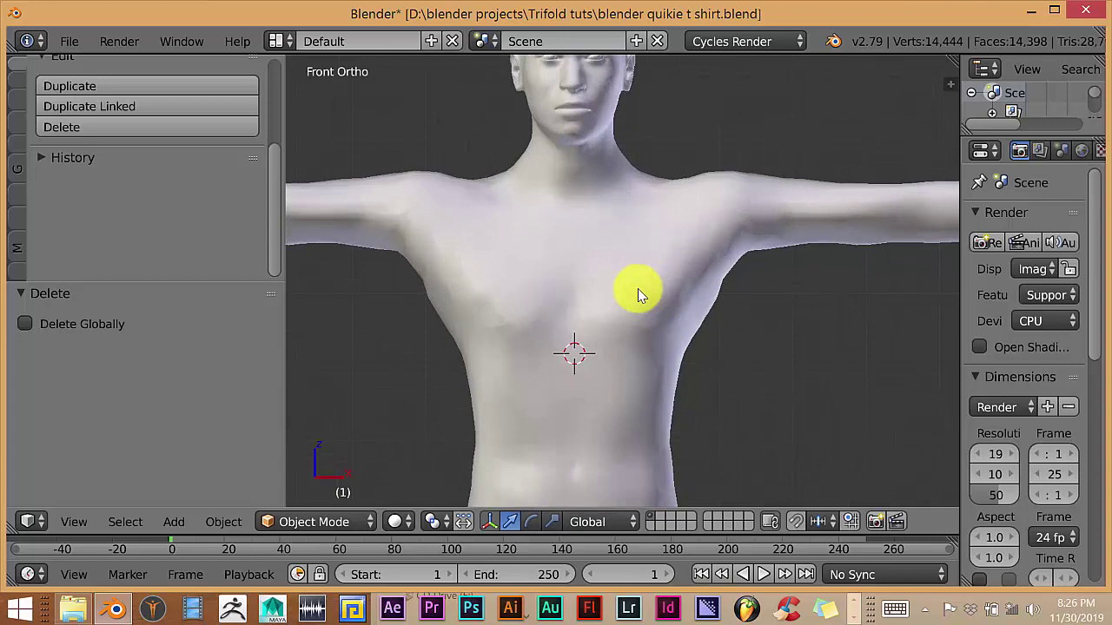
scroll(638, 288, down, 1)
scroll(637, 289, down, 1)
scroll(637, 289, up, 4)
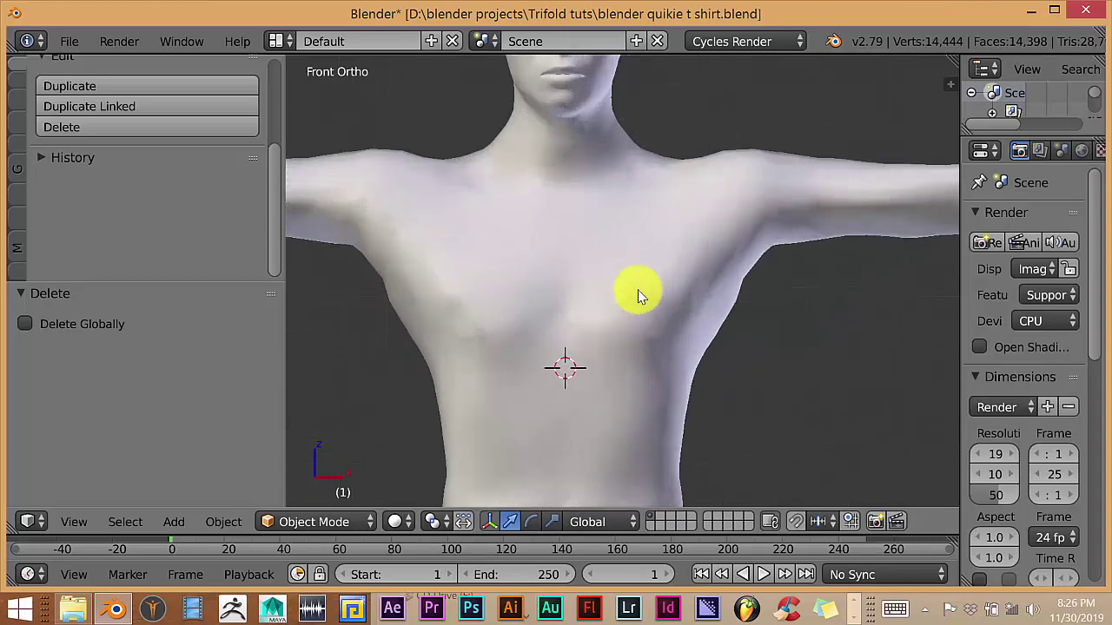
scroll(638, 296, down, 1)
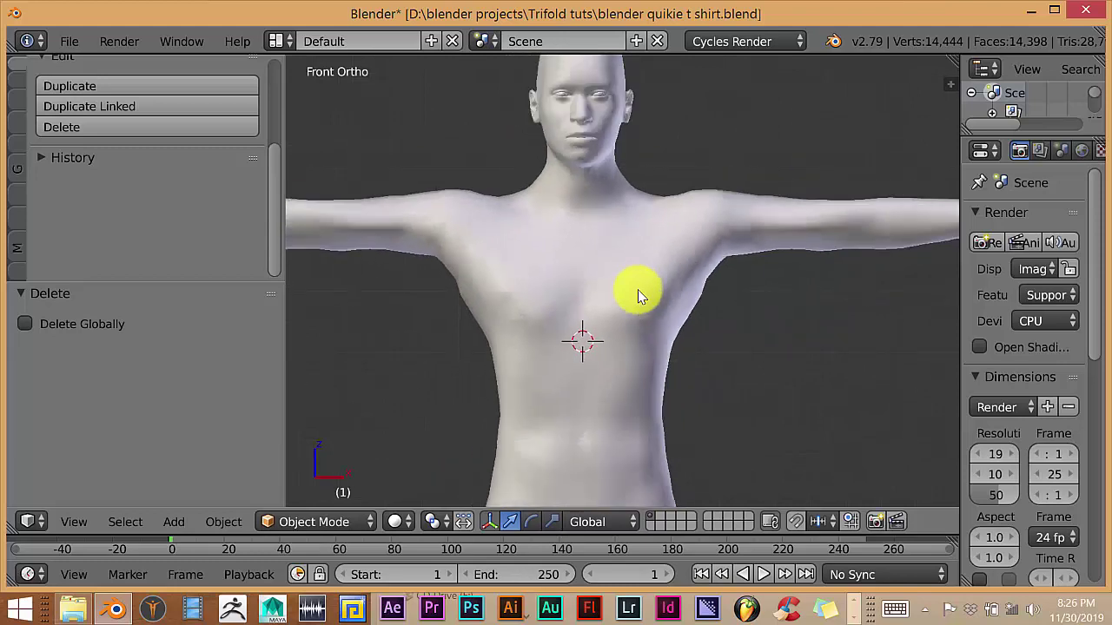
scroll(637, 297, down, 2)
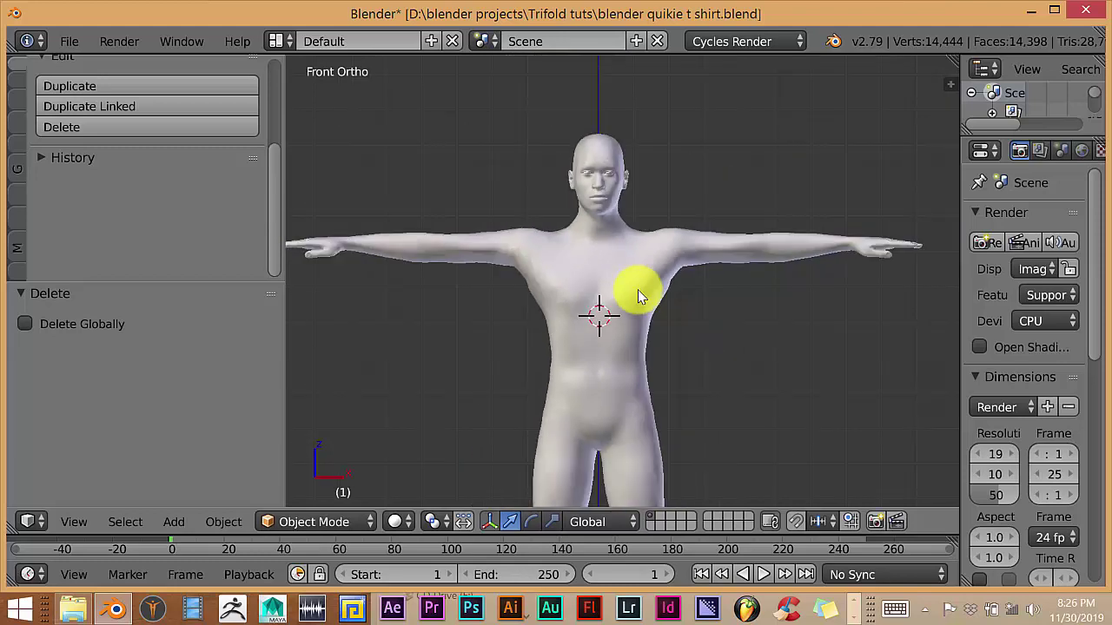
scroll(638, 297, up, 3)
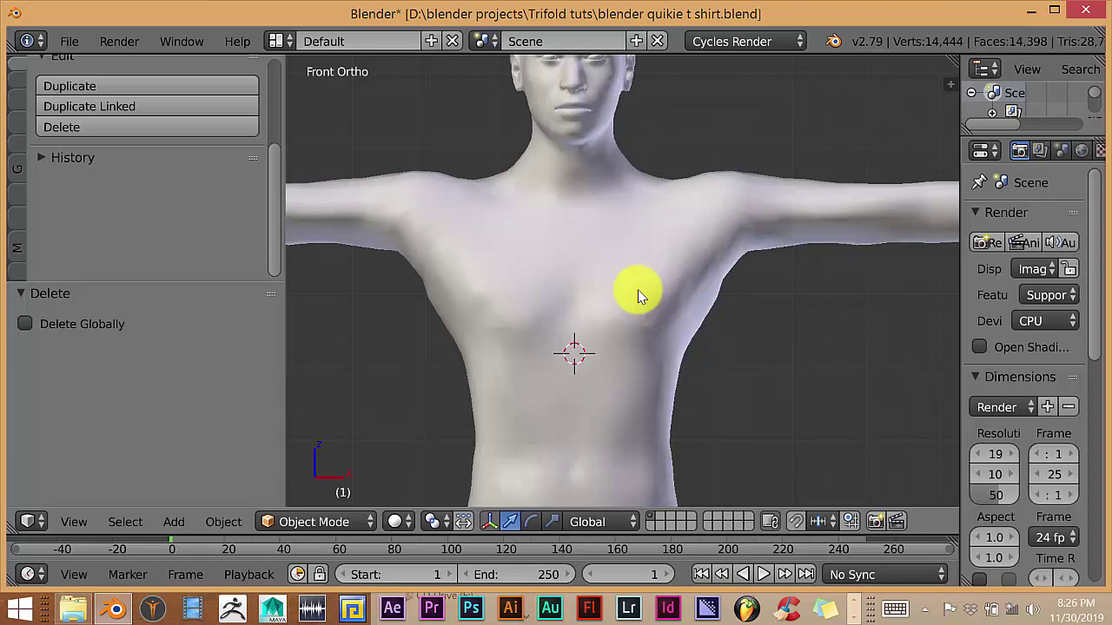
scroll(637, 296, down, 4)
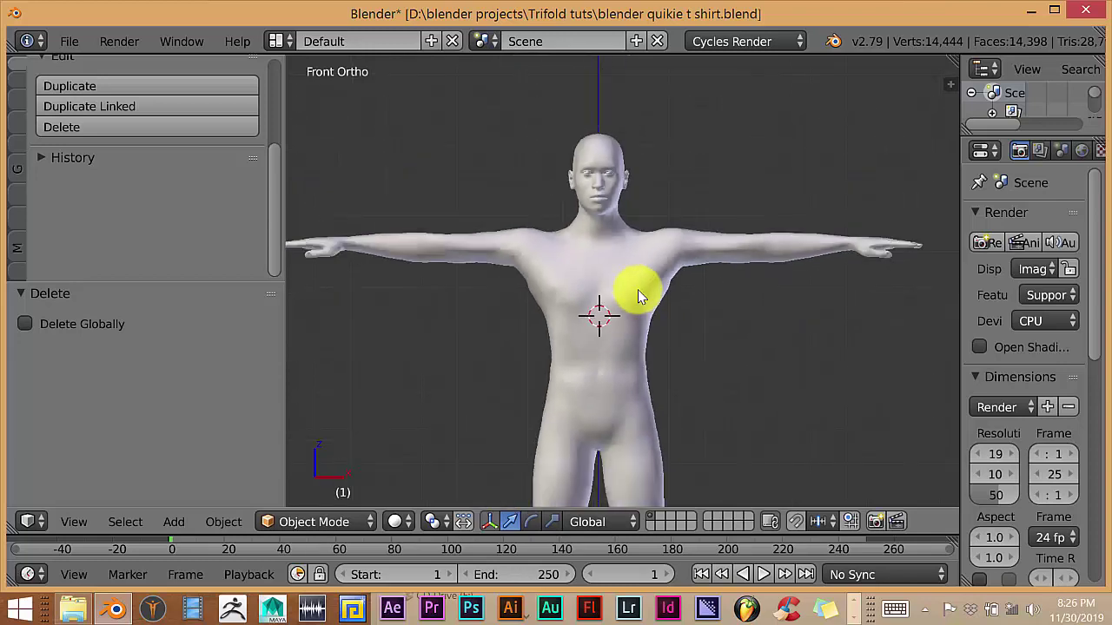
scroll(639, 292, up, 5)
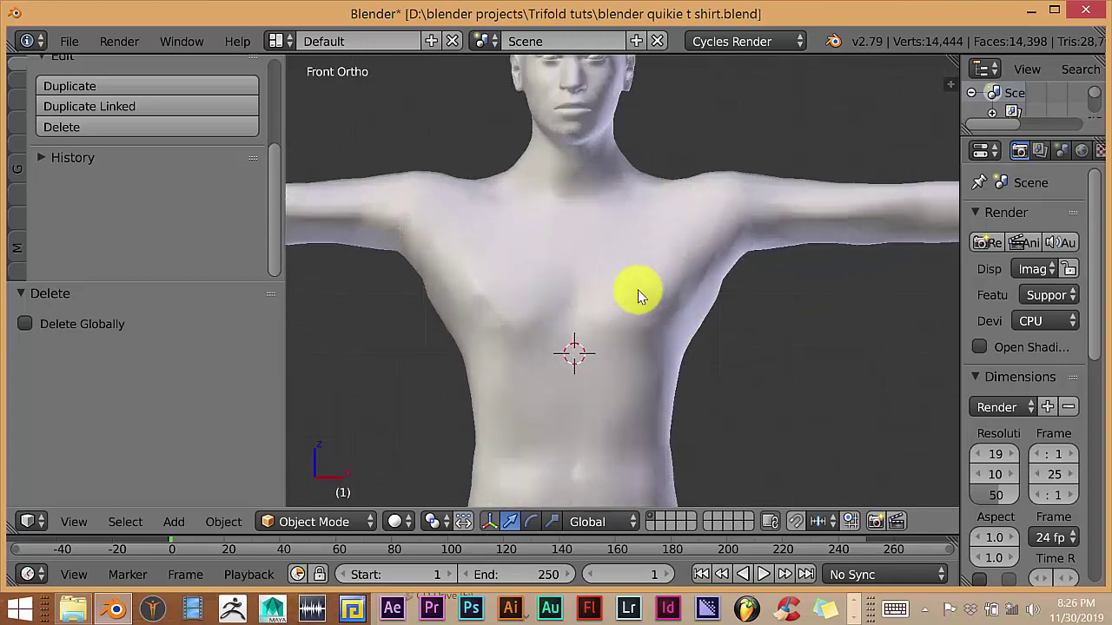
scroll(638, 292, down, 2)
scroll(638, 289, down, 1)
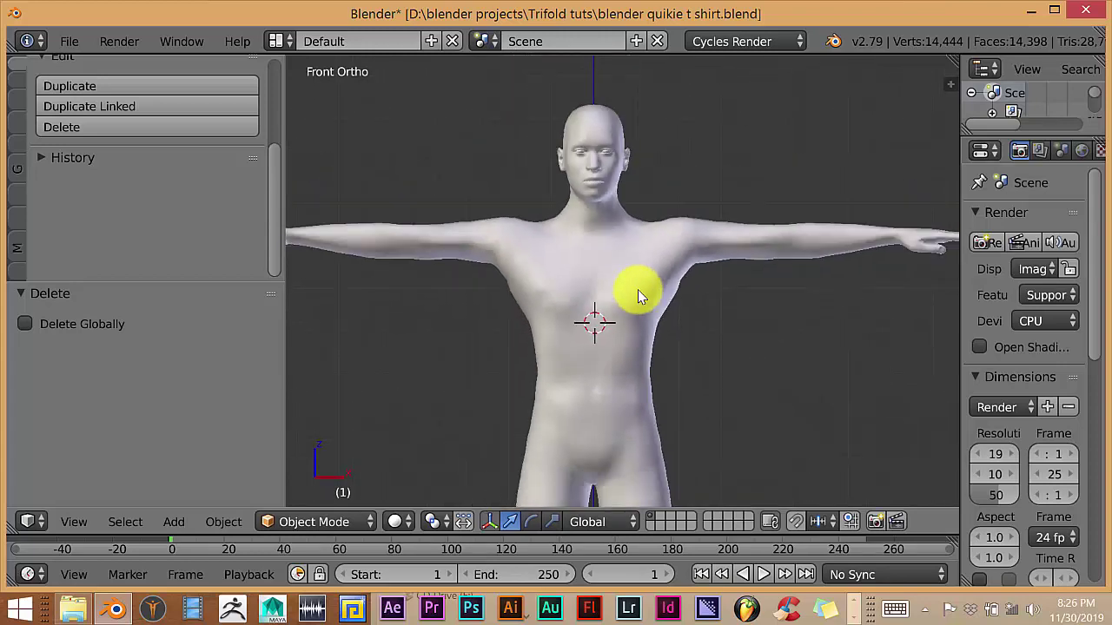
scroll(638, 290, up, 3)
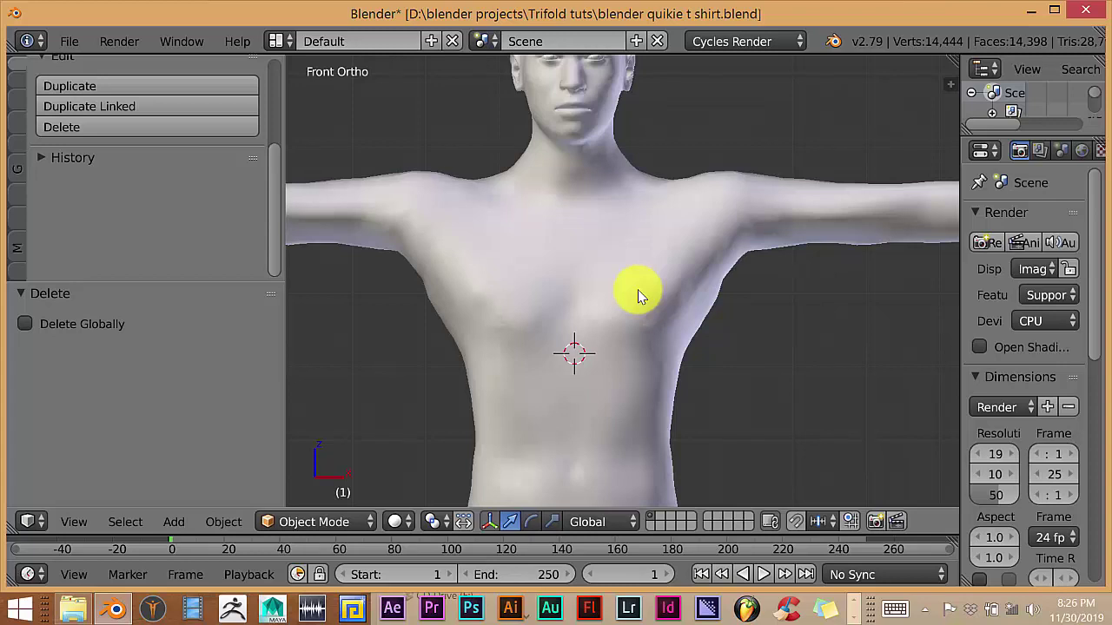
scroll(637, 291, down, 2)
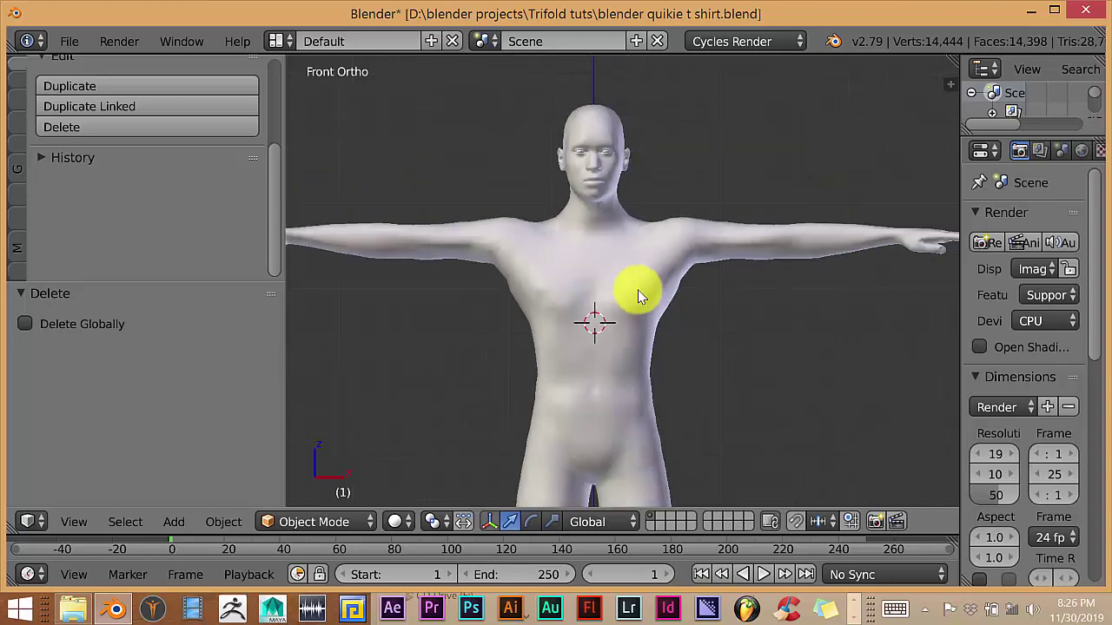
scroll(639, 291, up, 1)
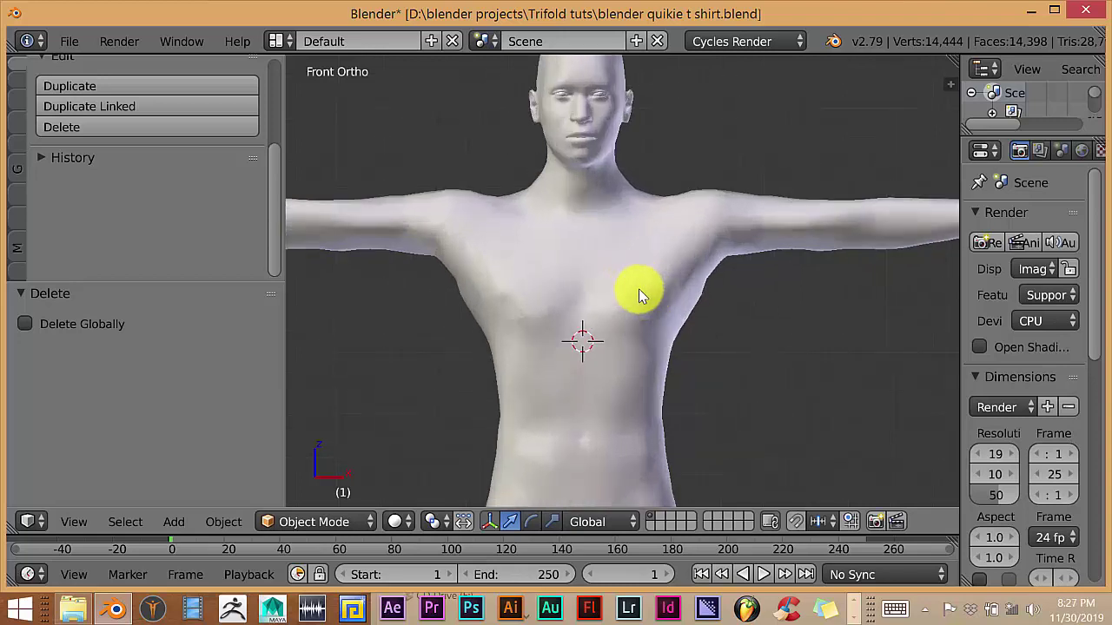
scroll(639, 288, down, 3)
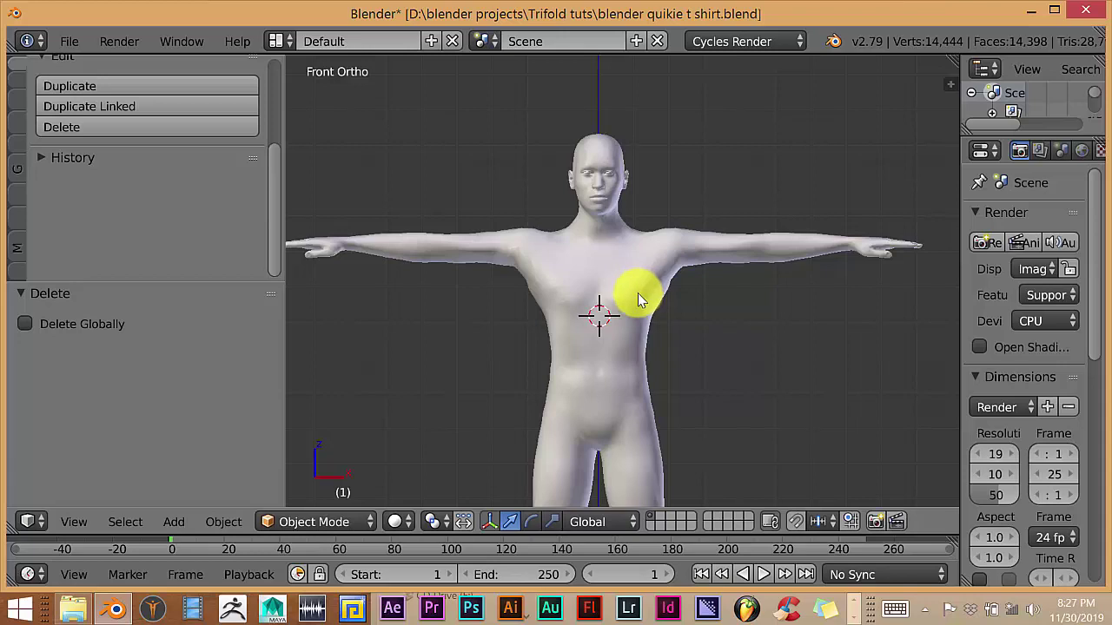
scroll(638, 292, up, 2)
scroll(637, 293, down, 1)
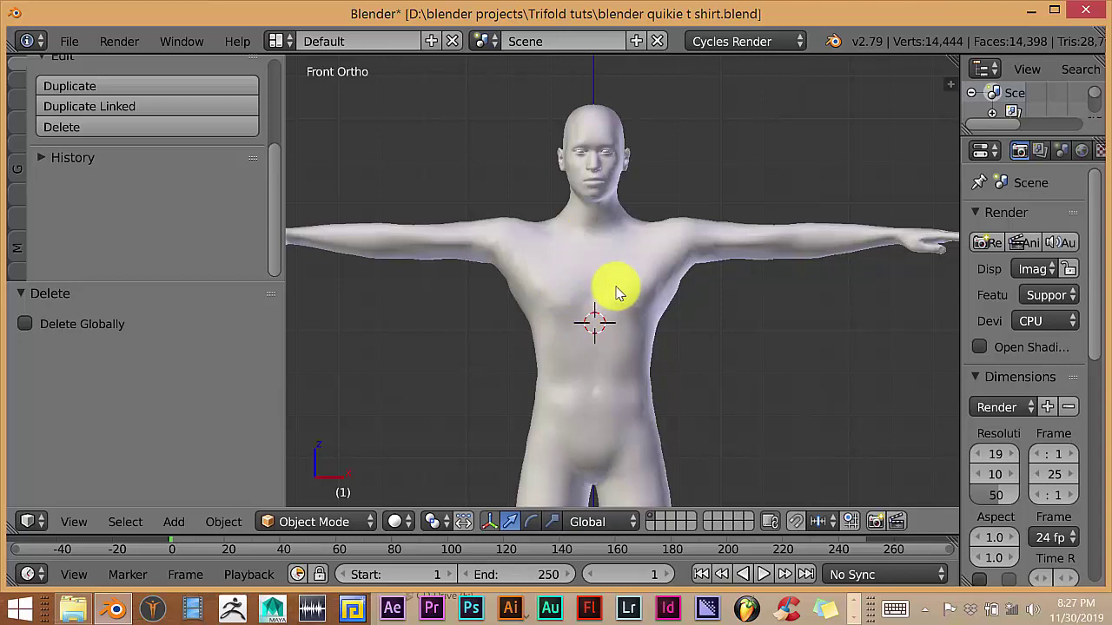
scroll(615, 293, down, 2)
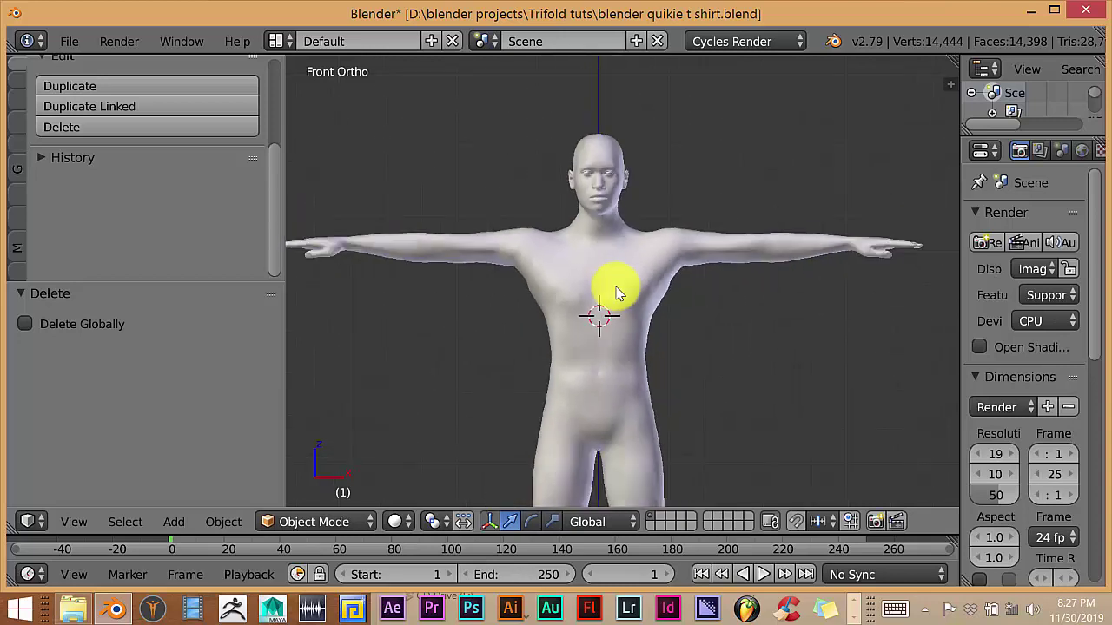
scroll(615, 292, up, 1)
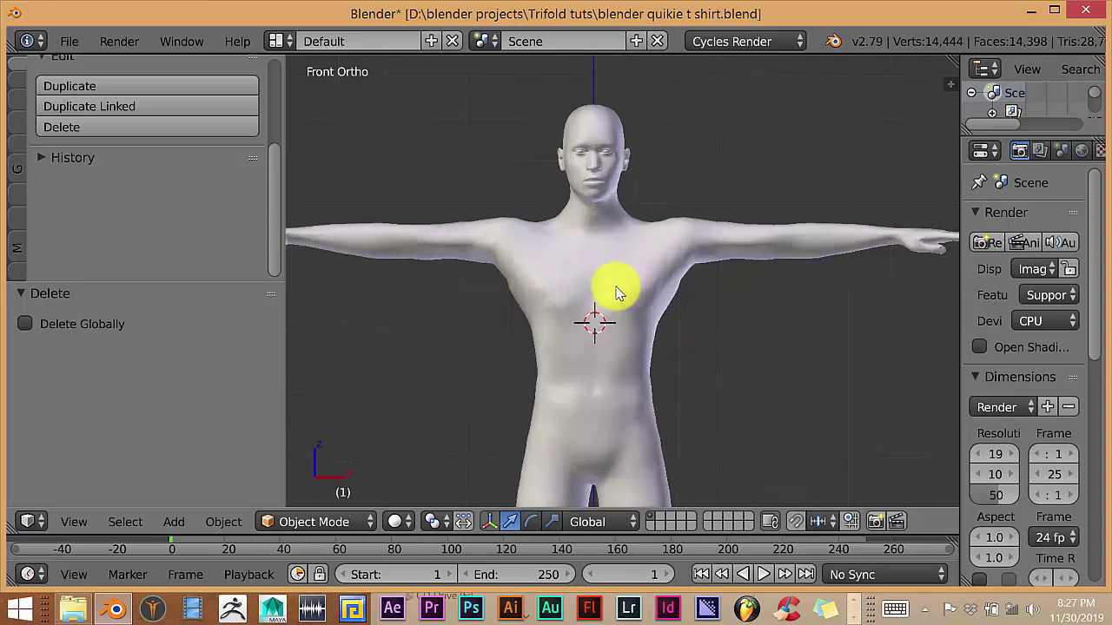
scroll(615, 292, down, 2)
scroll(615, 292, up, 1)
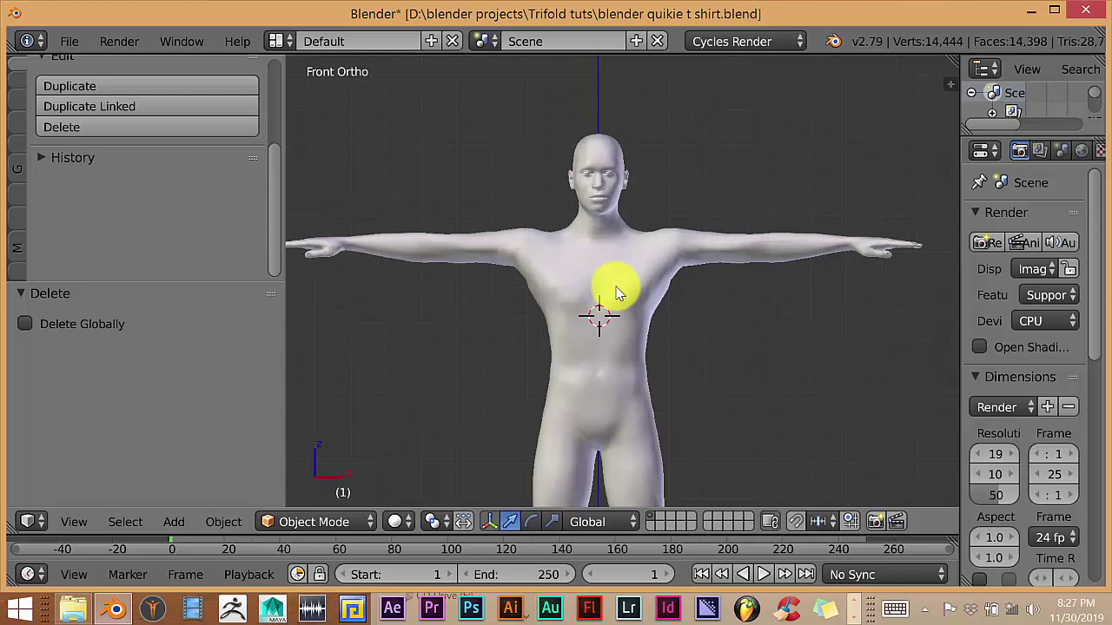
scroll(615, 293, down, 1)
scroll(615, 293, up, 3)
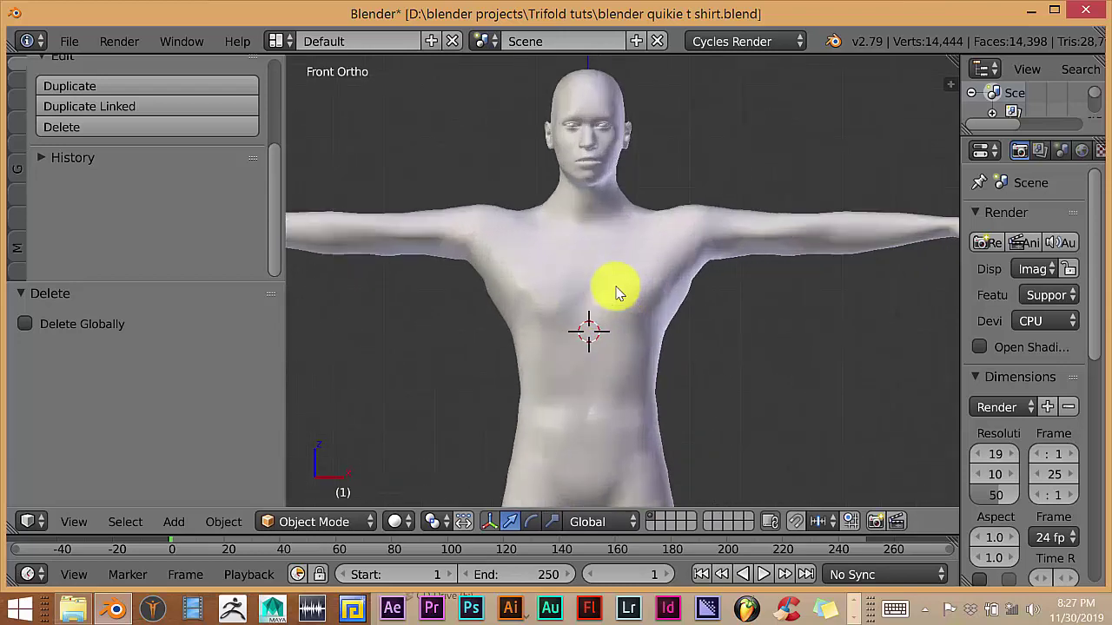
scroll(618, 303, down, 1)
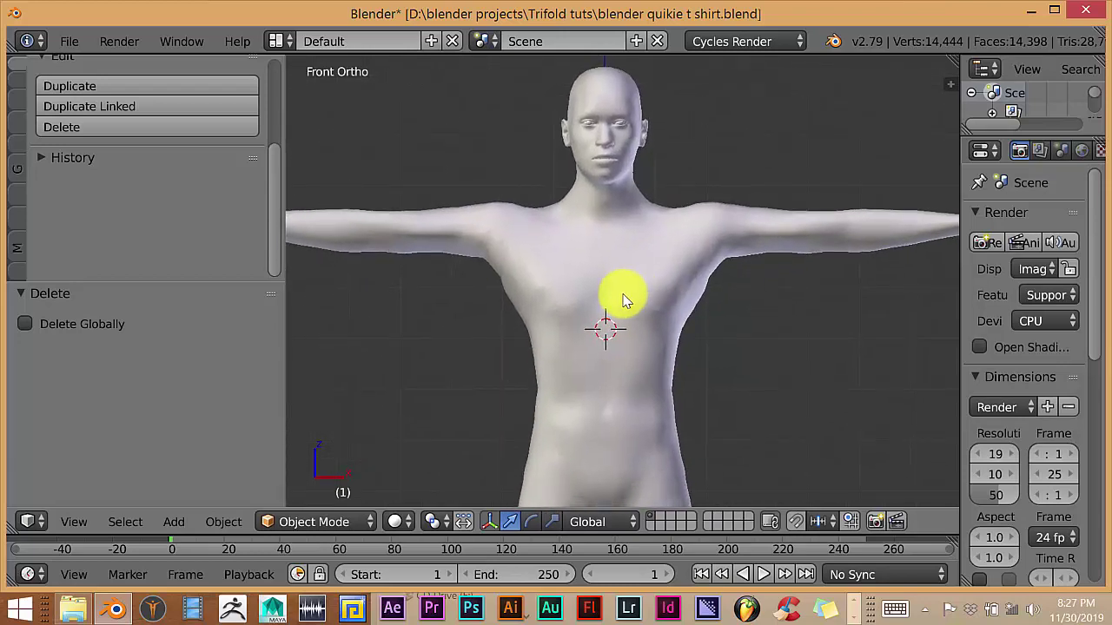
scroll(623, 300, down, 1)
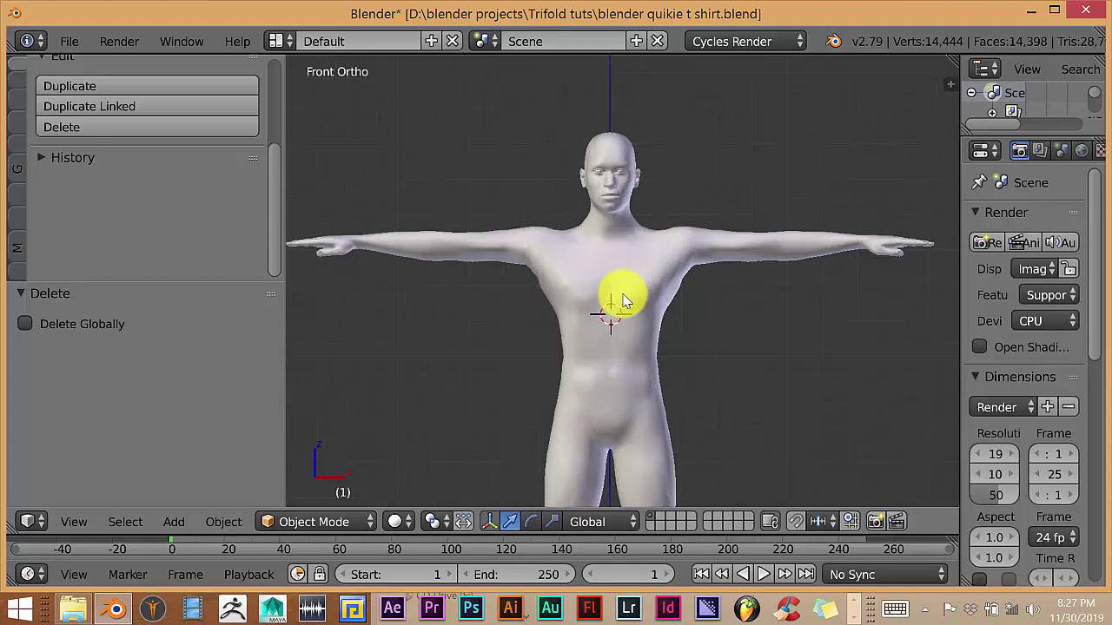
key(shift+a)
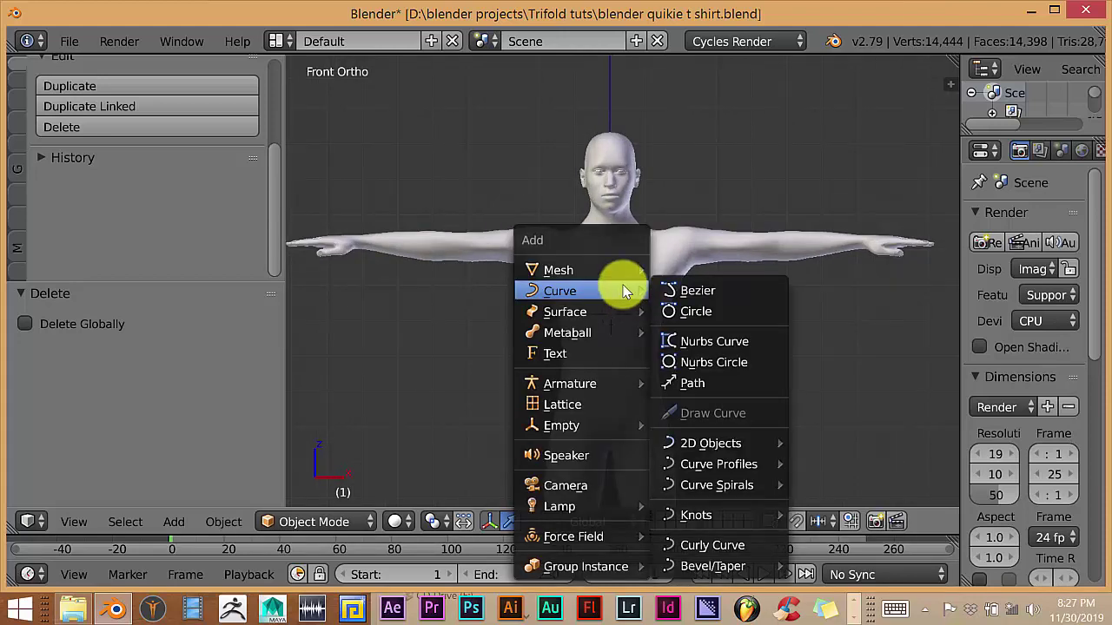
mouse_move(621, 274)
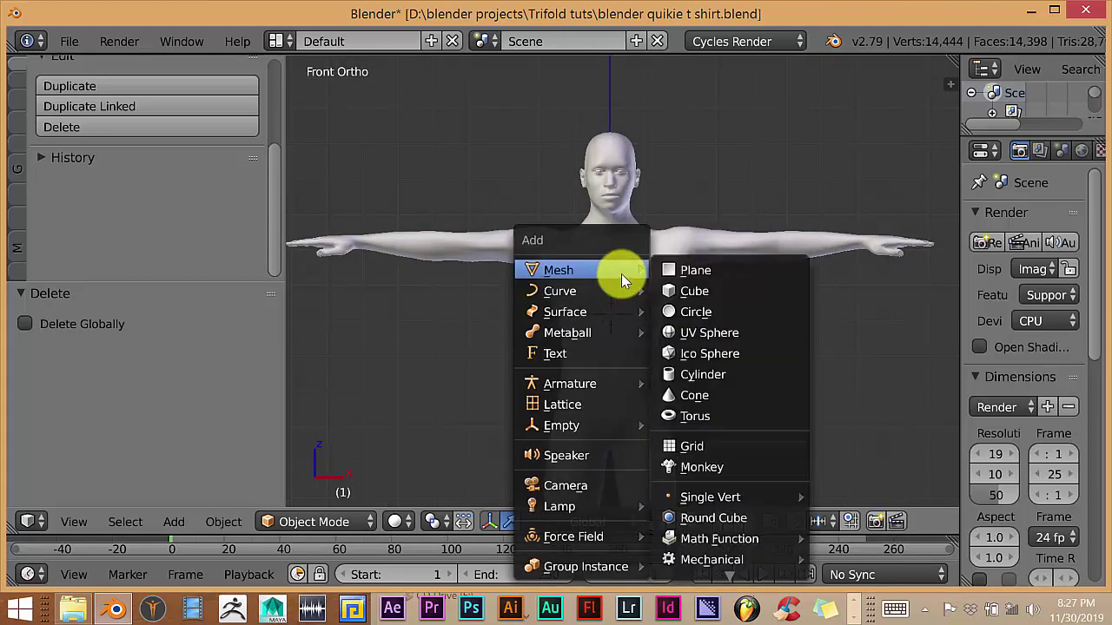
click(667, 290)
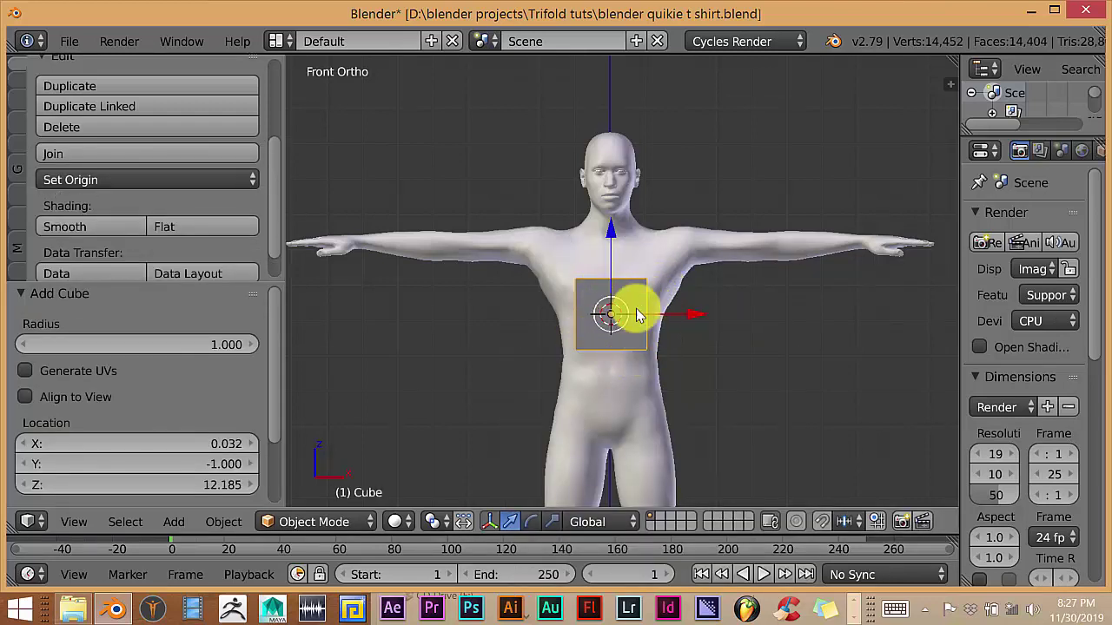
scroll(641, 282, up, 5)
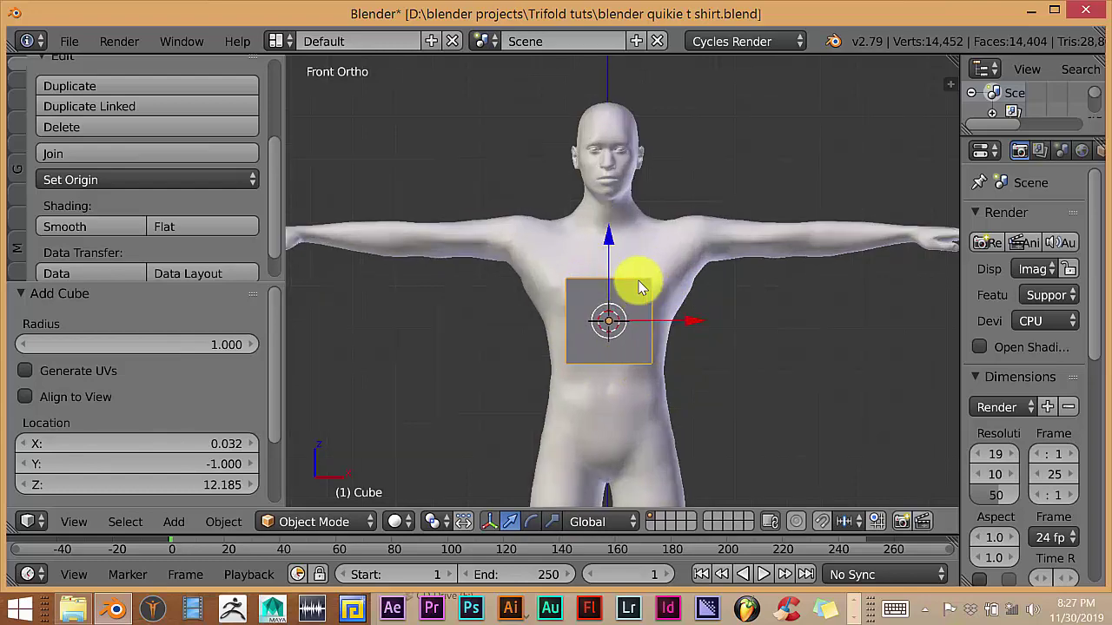
scroll(640, 287, down, 5)
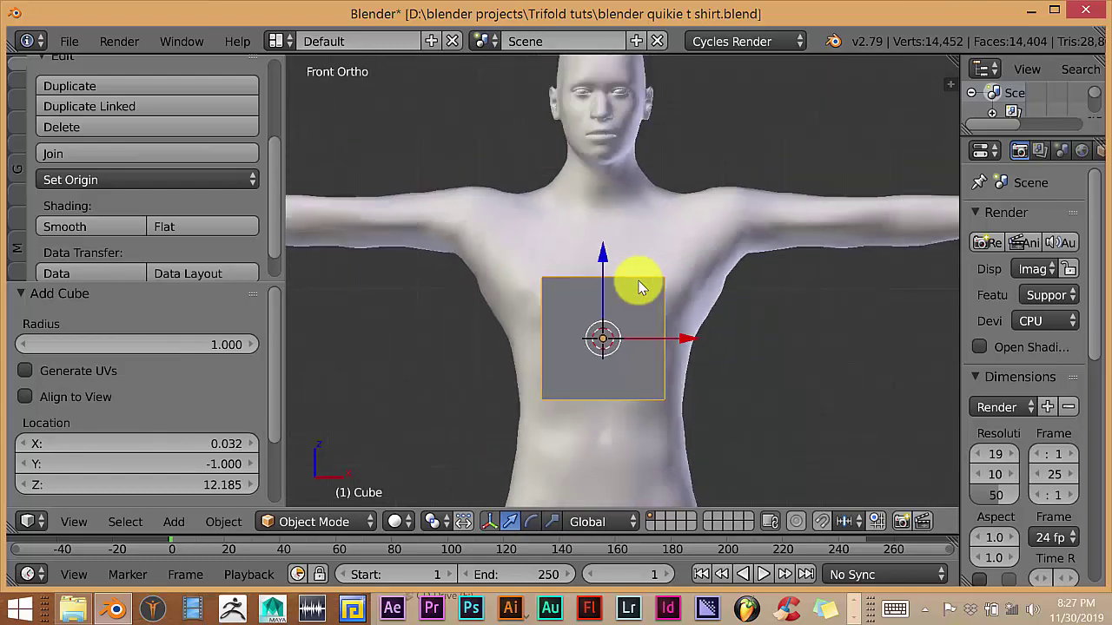
scroll(639, 286, up, 5)
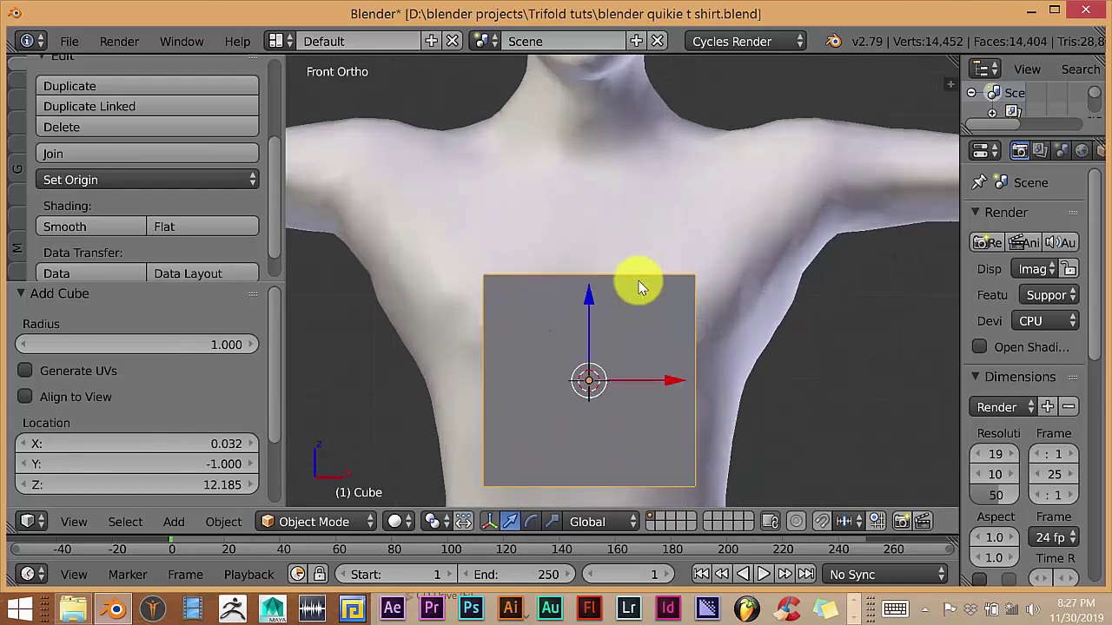
scroll(640, 287, down, 5)
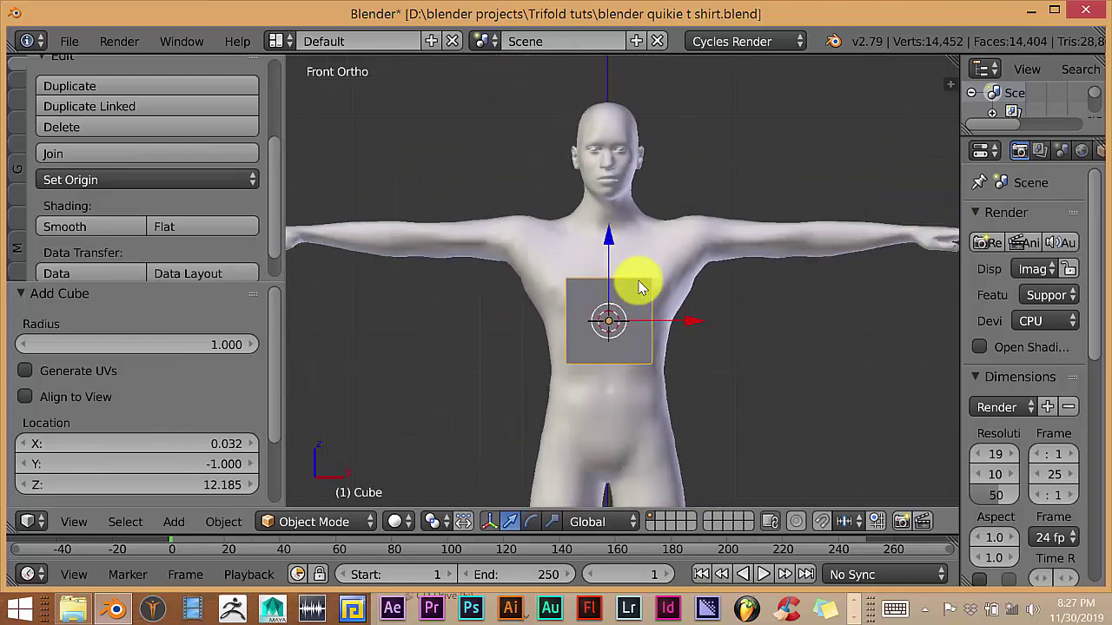
scroll(639, 289, up, 3)
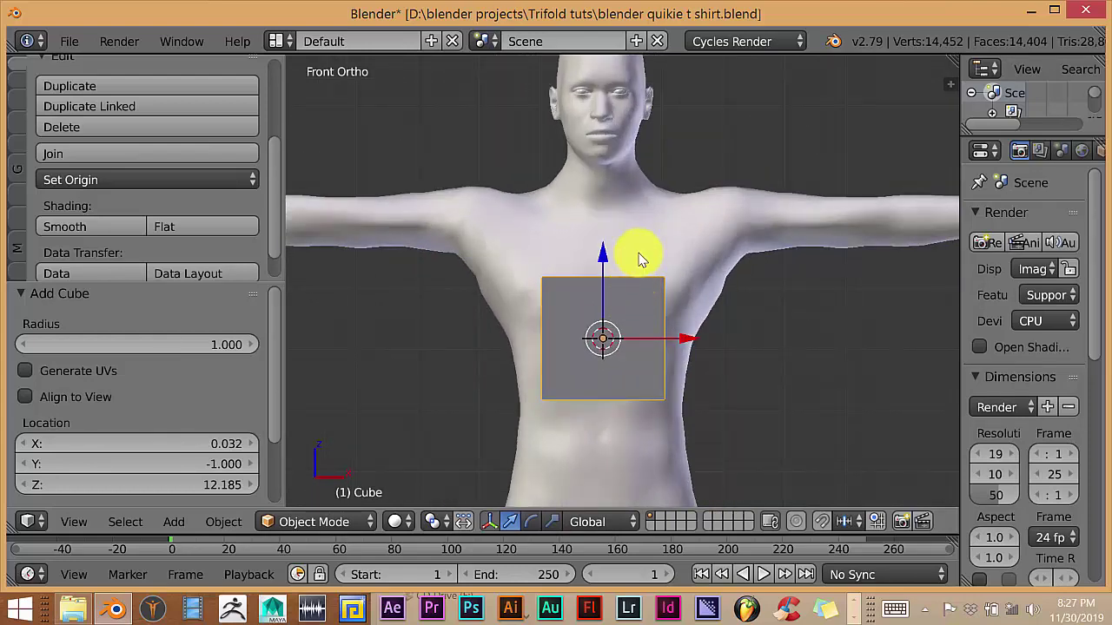
Step: Scale the cube uniformly to 1.572 so it spans the torso from shoulders to hips
key(s)
click(649, 193)
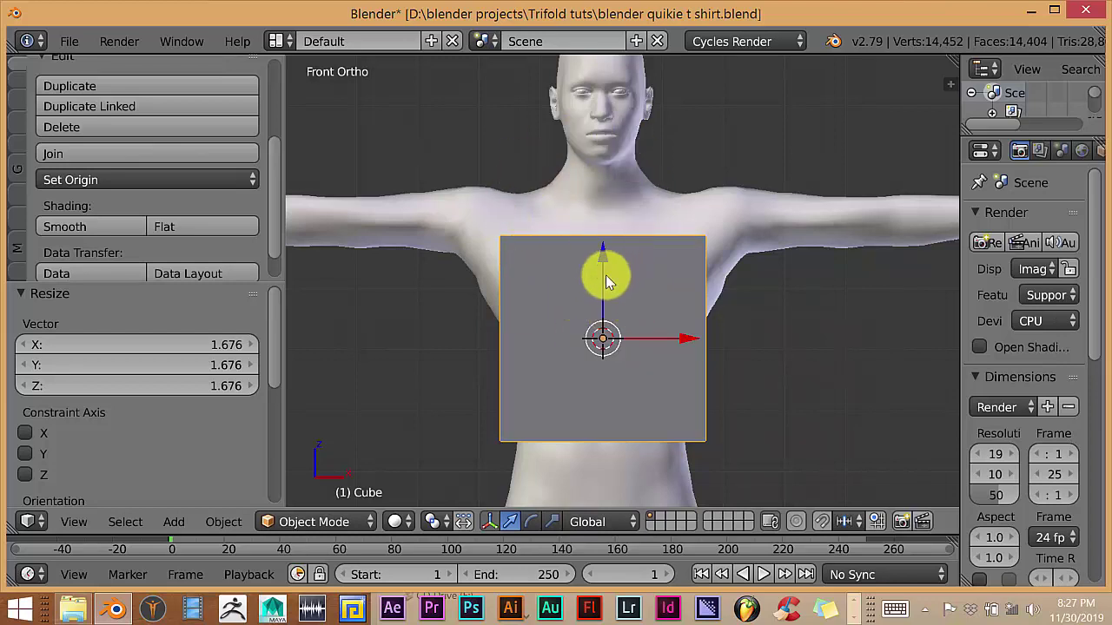
key(s)
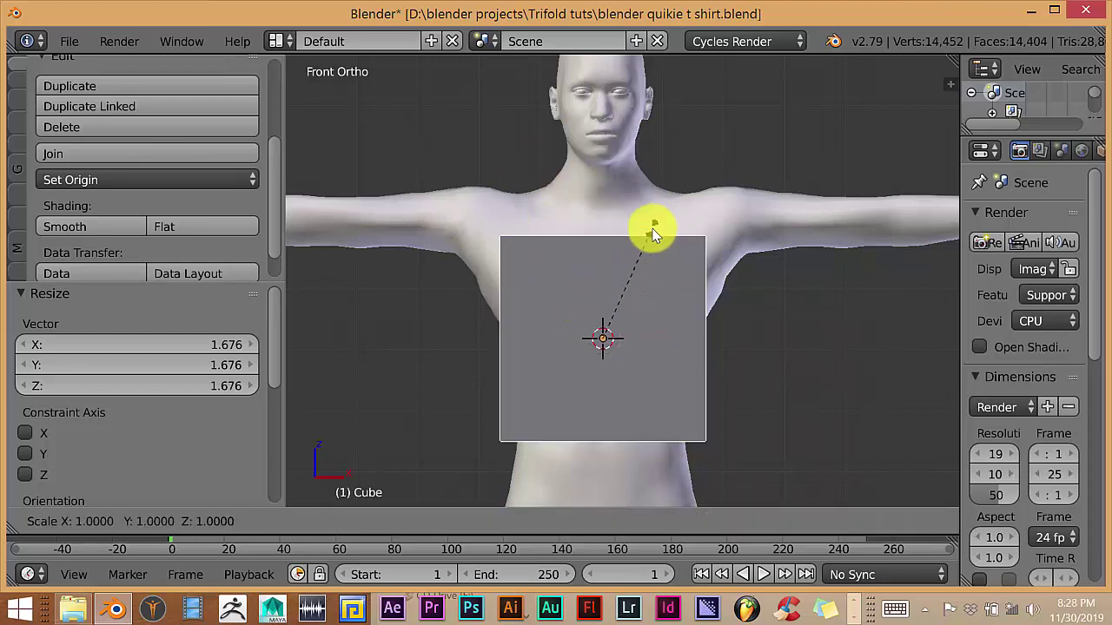
click(669, 168)
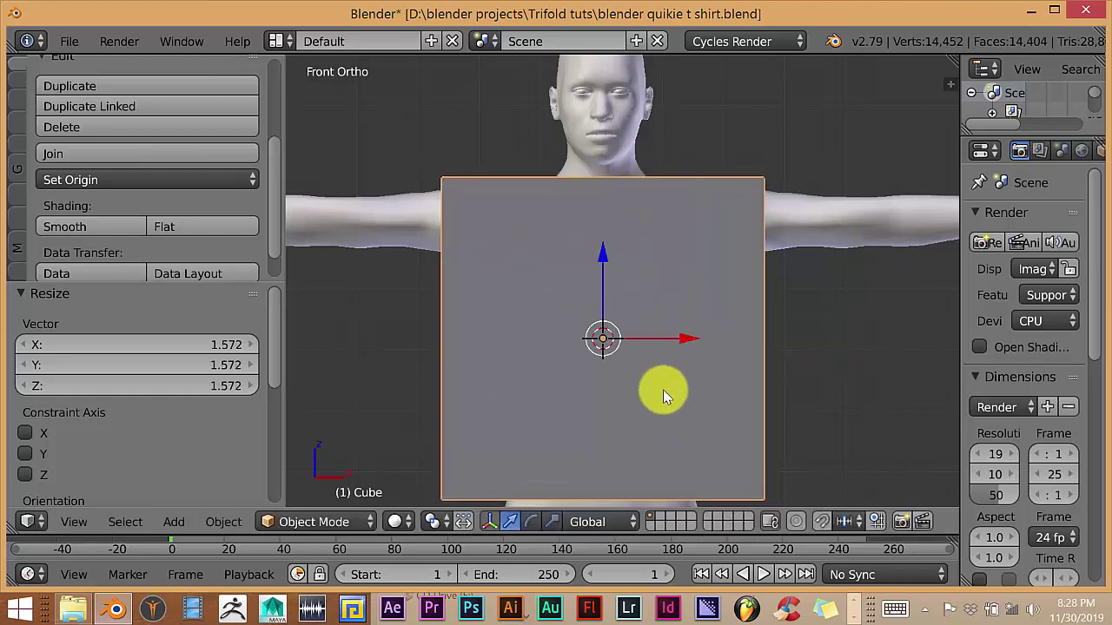
scroll(682, 339, down, 2)
mouse_move(678, 382)
shift+middle_down()
mouse_move(689, 359)
mouse_move(682, 377)
shift+middle_up()
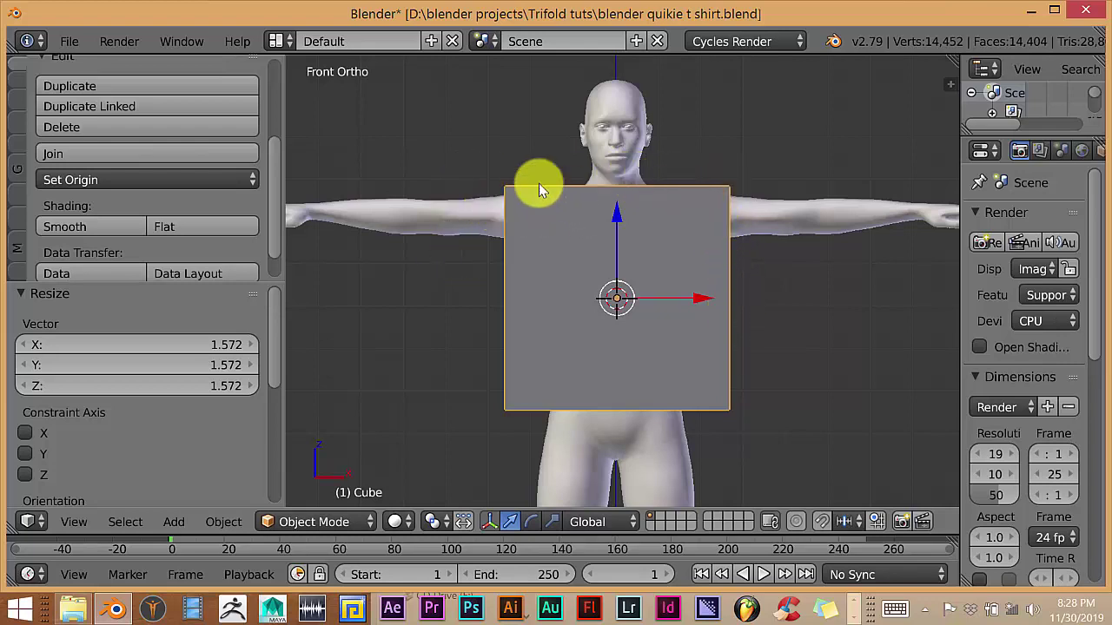
scroll(638, 259, up, 1)
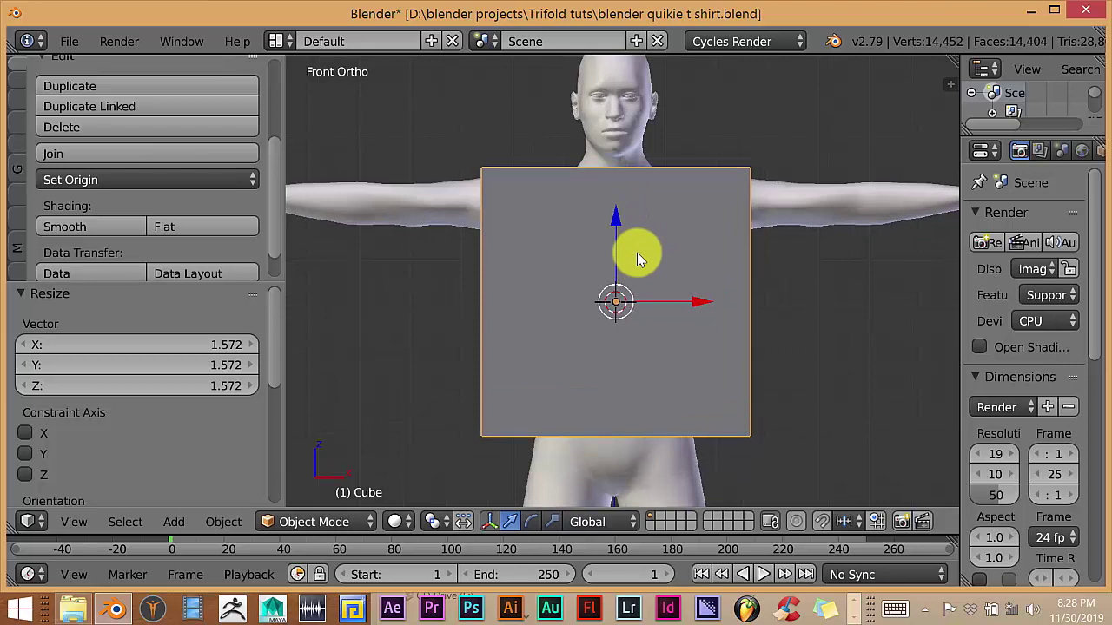
scroll(636, 254, down, 1)
Step: In Edit Mode, add a centred vertical edge loop down the cube's middle
key(Tab)
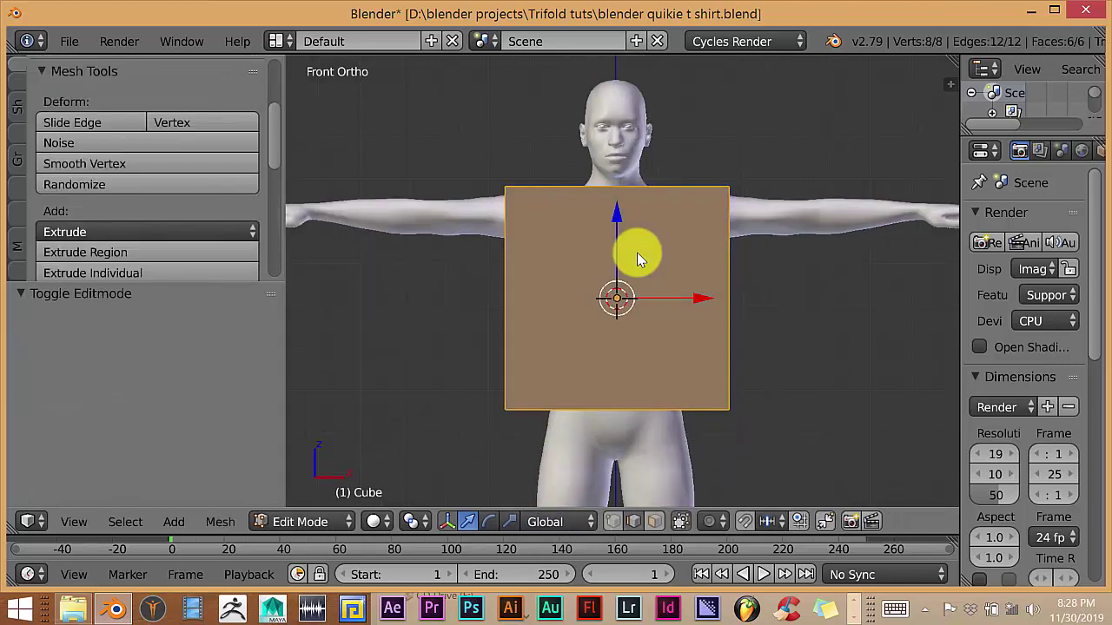
key(ctrl+r)
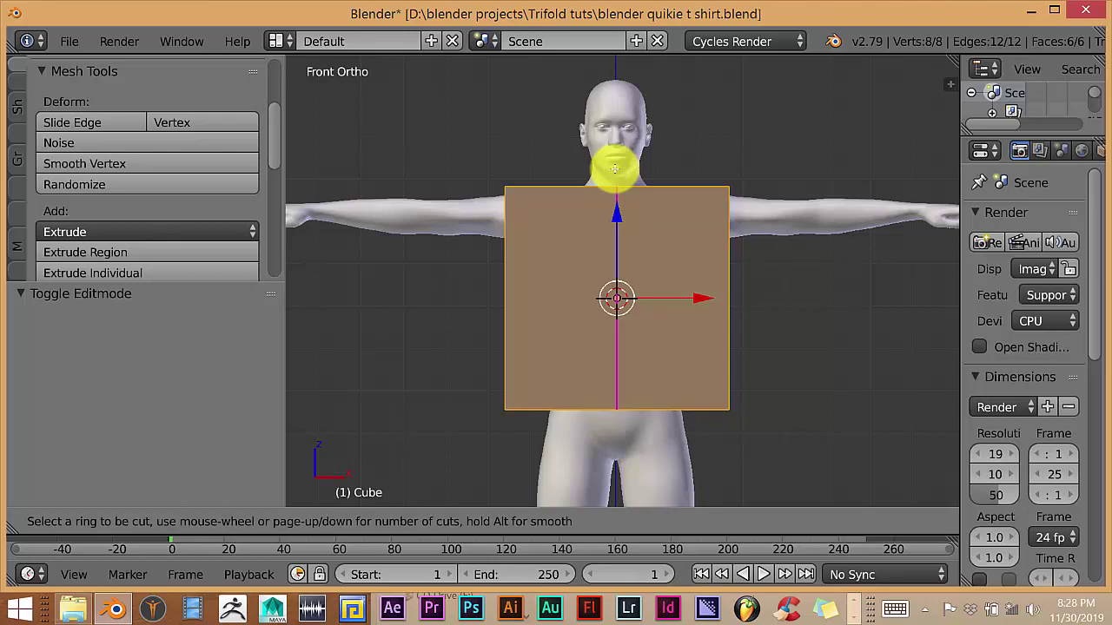
click(614, 168)
right_click(614, 168)
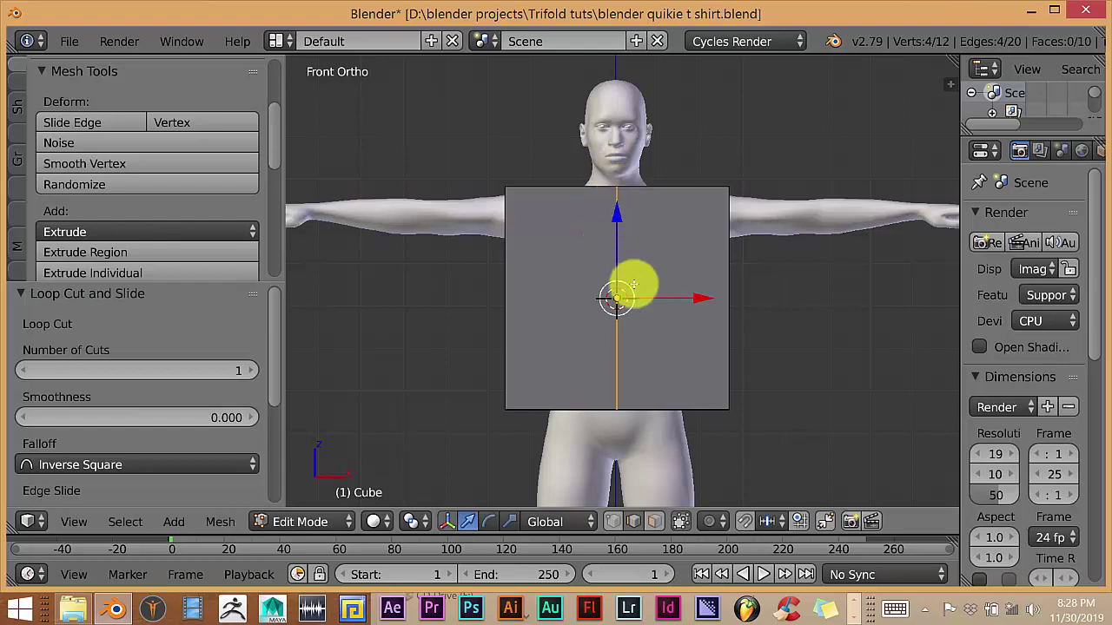
scroll(624, 247, up, 1)
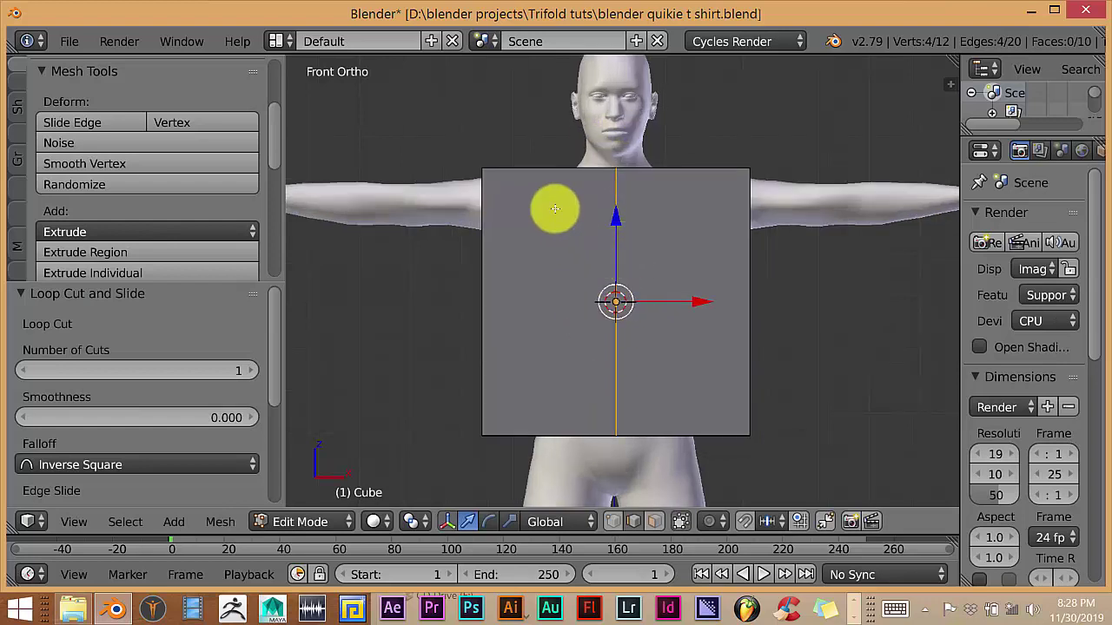
Step: Switch to vertex select, deselect all, and turn off Limit Selection to Visible
click(618, 524)
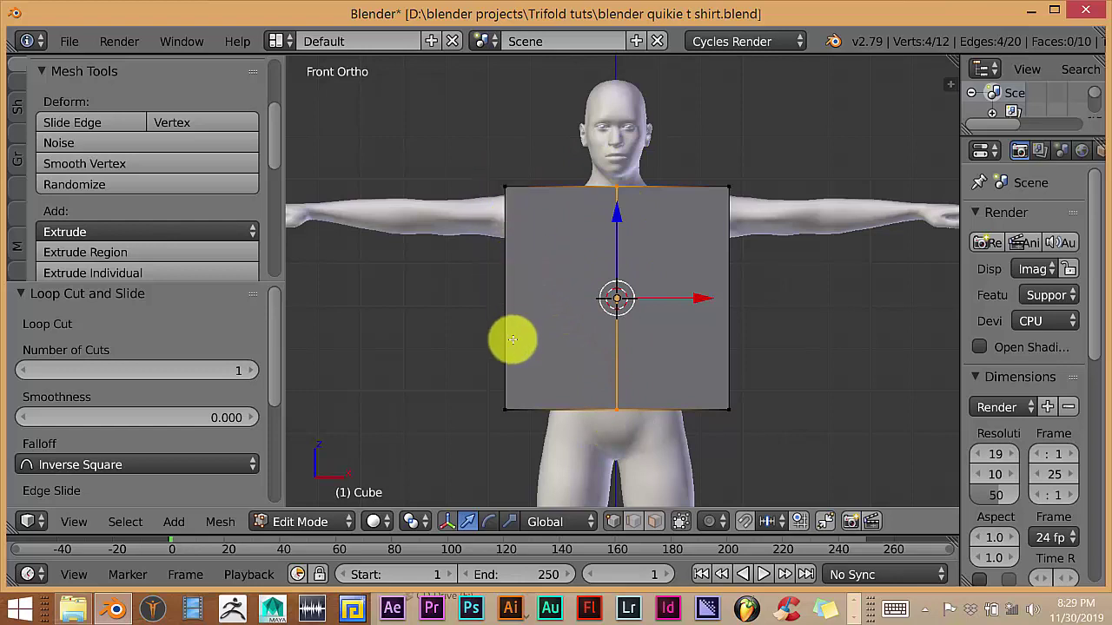
key(a)
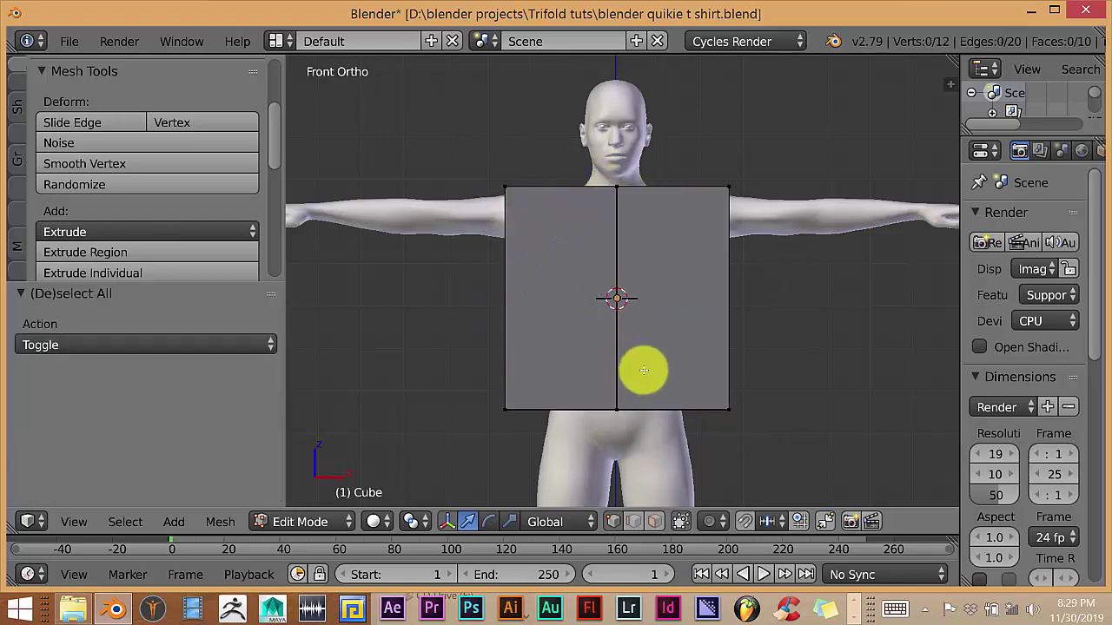
click(680, 522)
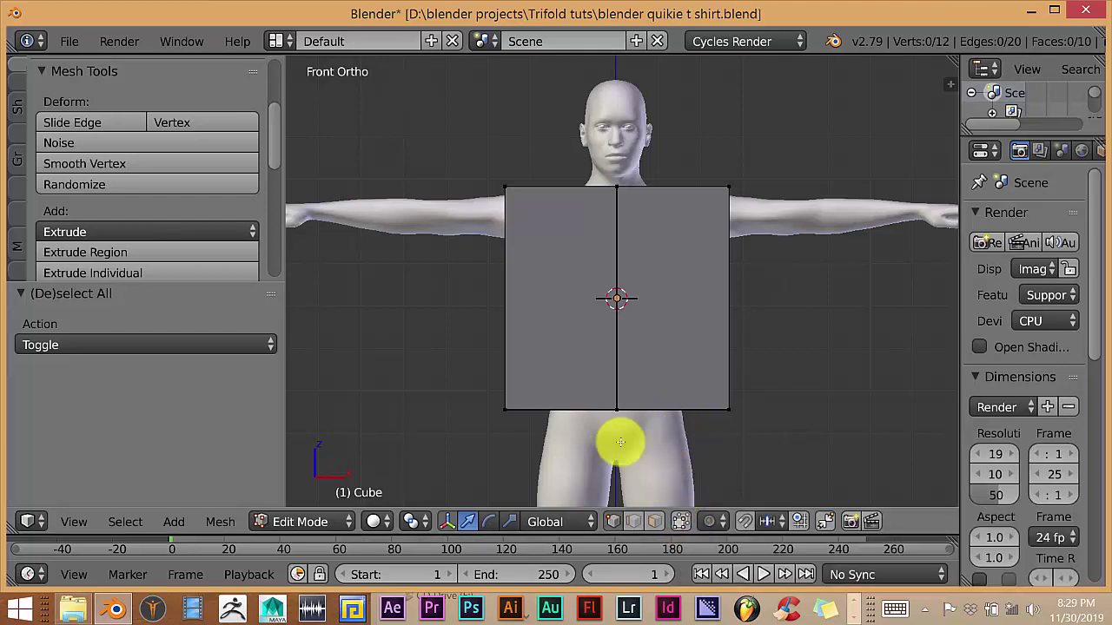
middle_drag(552, 345, 569, 355)
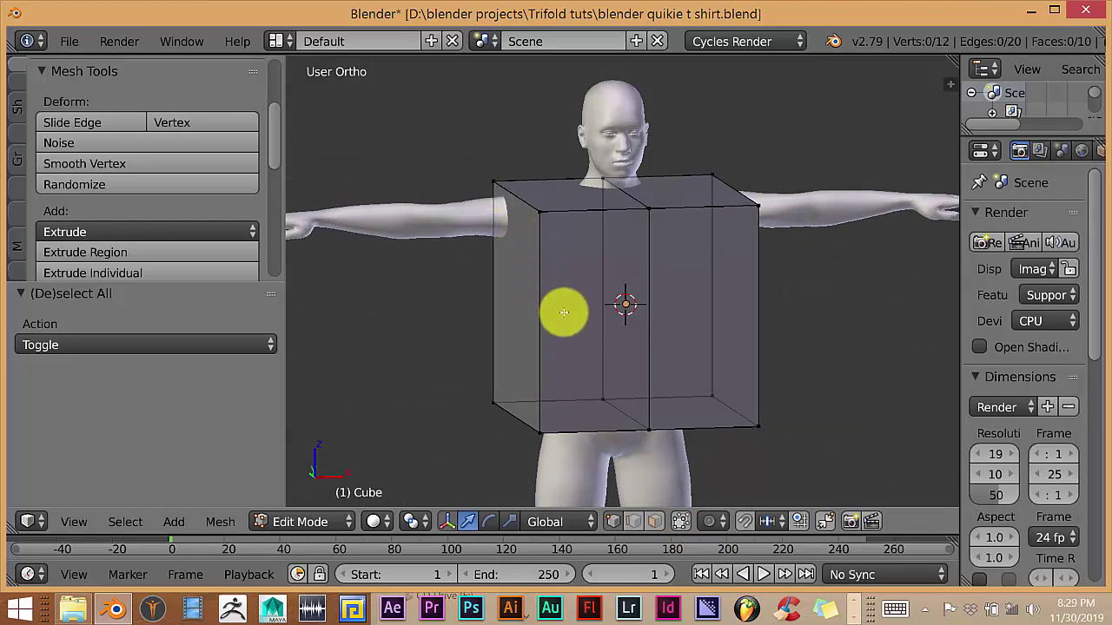
key(KP_1)
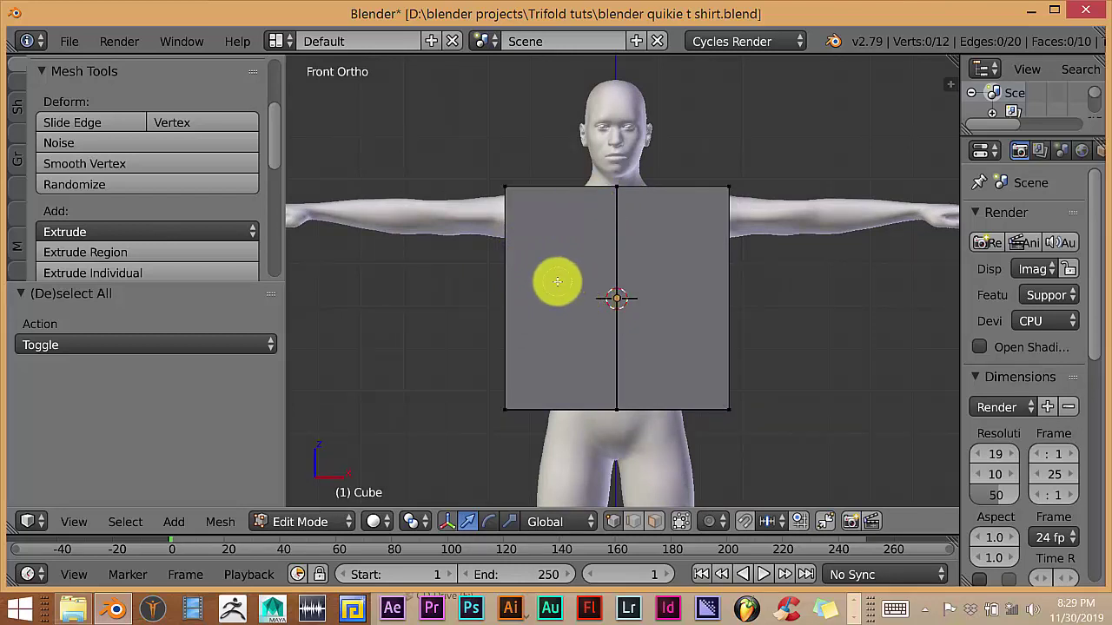
Step: Delete the cube's left-side vertices, keeping only the right half
right_click(502, 187)
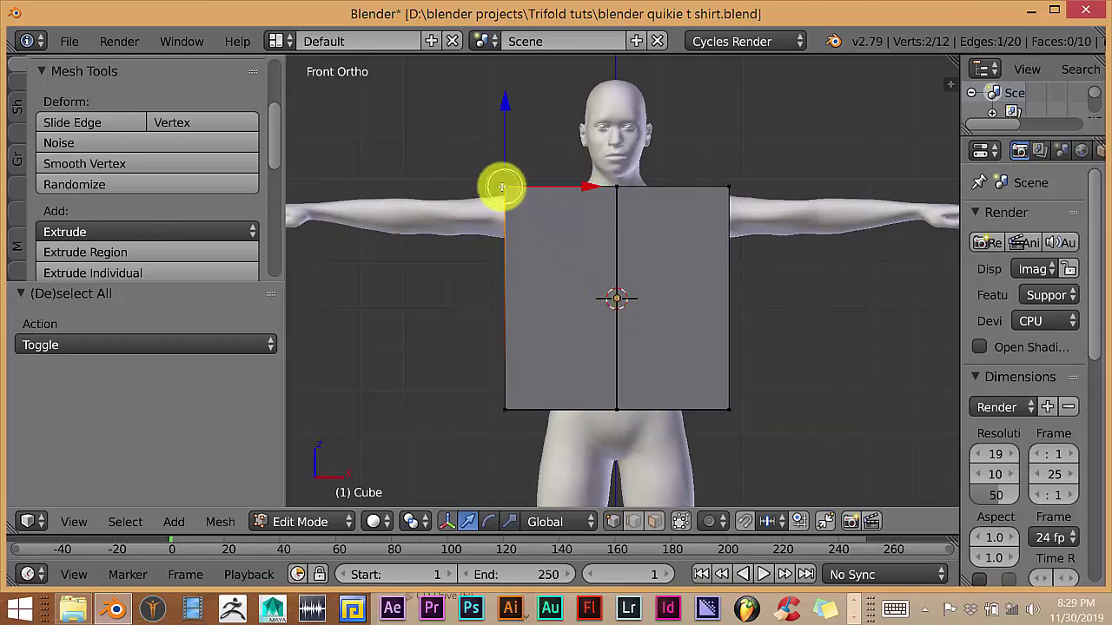
shift+right_click(503, 409)
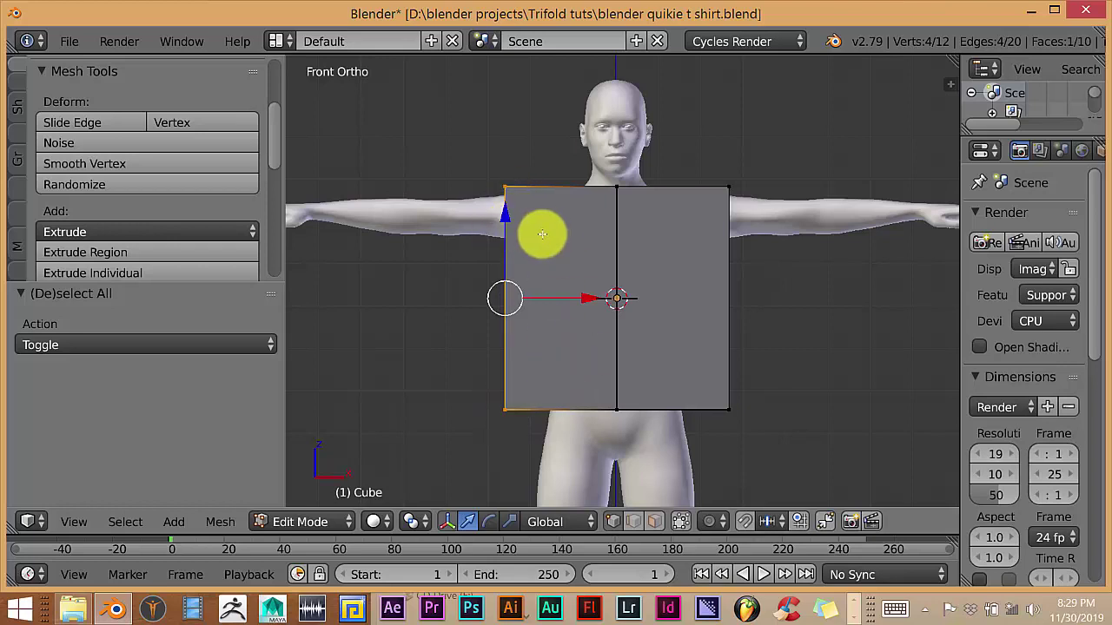
key(x)
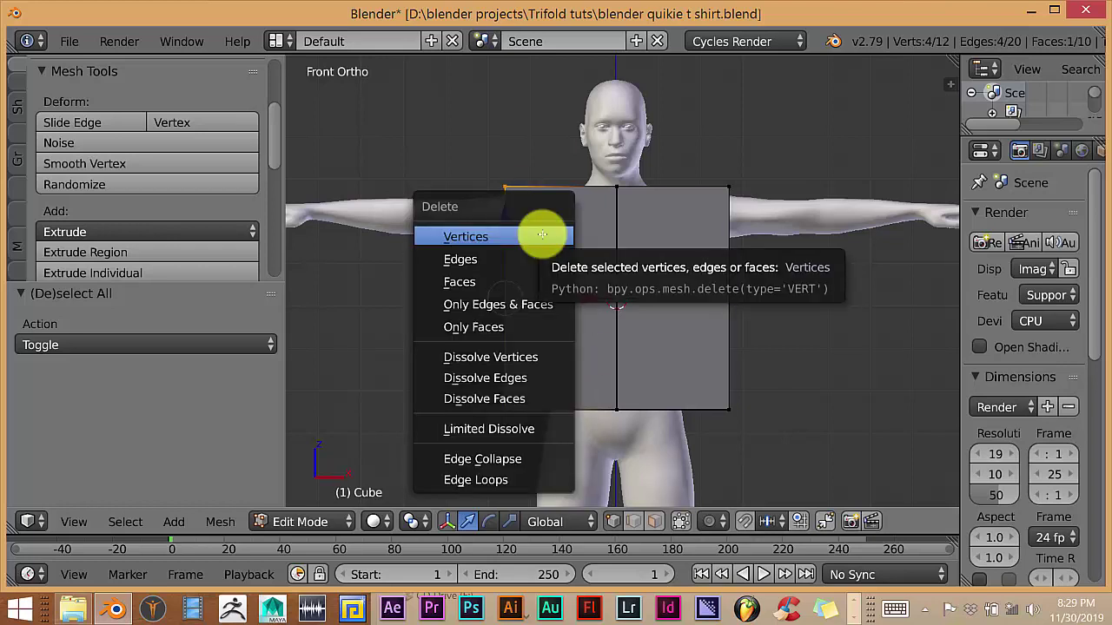
click(488, 231)
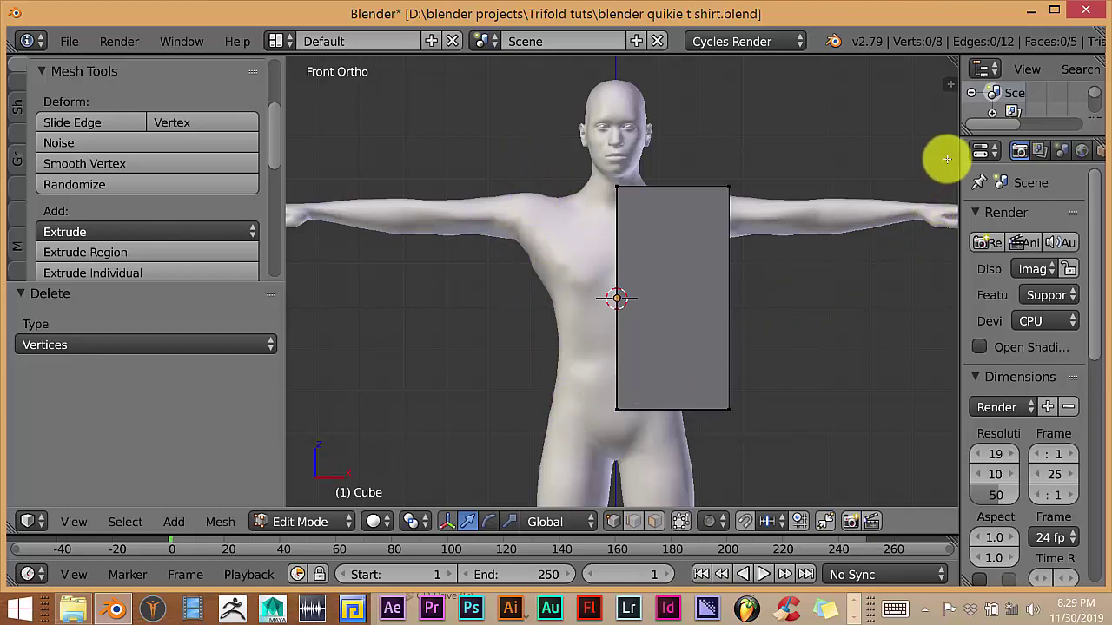
Step: Add a Mirror modifier with Clipping enabled and view the restored cube in Object Mode
drag(957, 147, 853, 203)
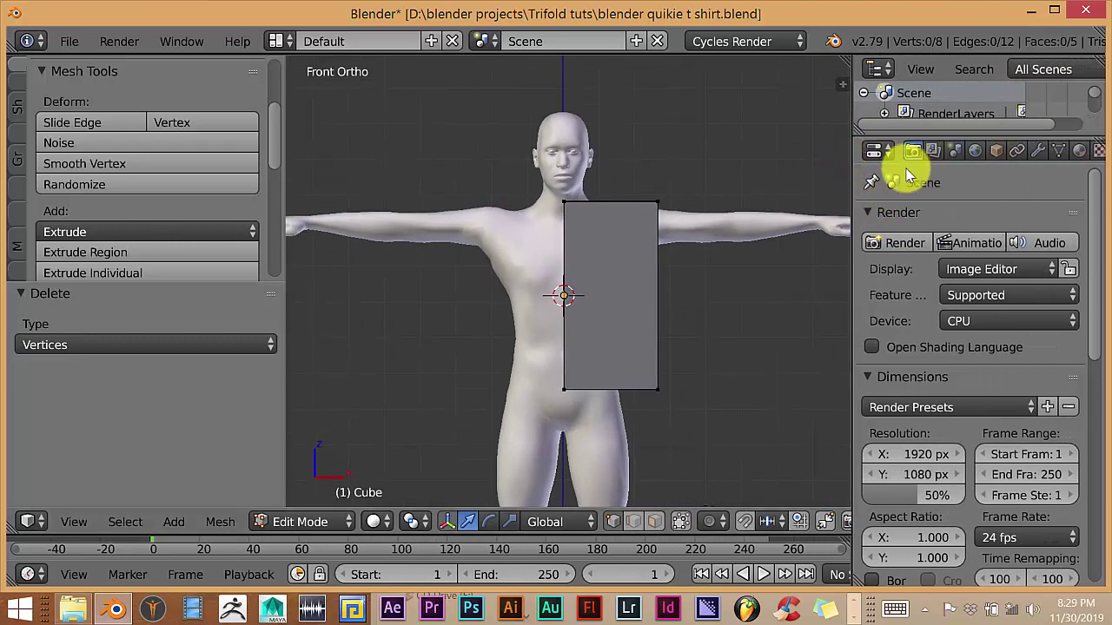
click(1039, 153)
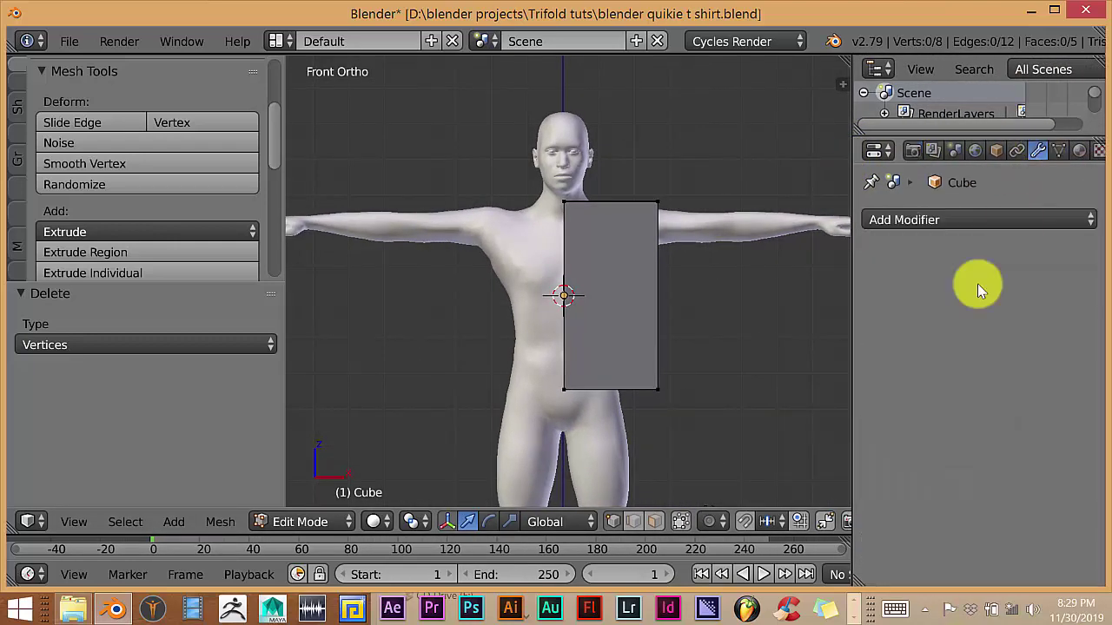
click(923, 222)
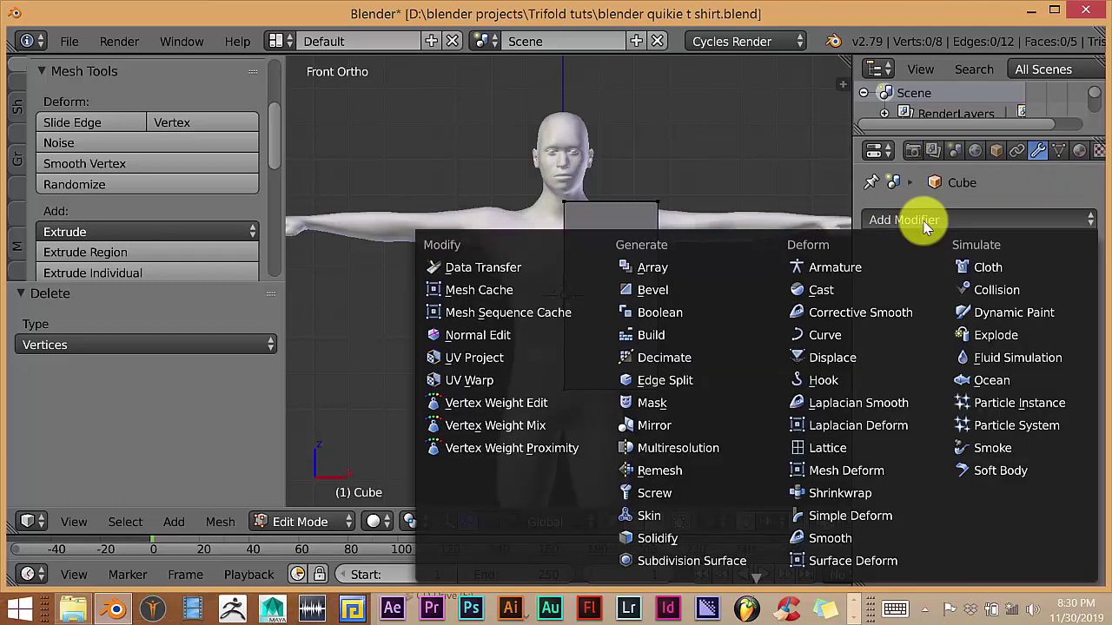
click(684, 425)
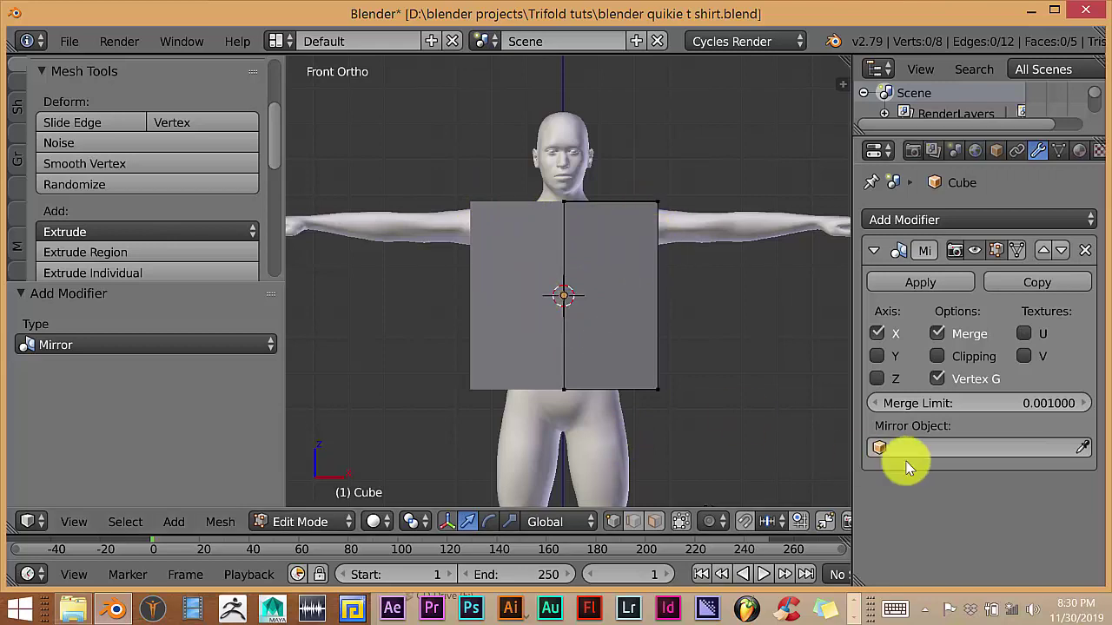
click(939, 357)
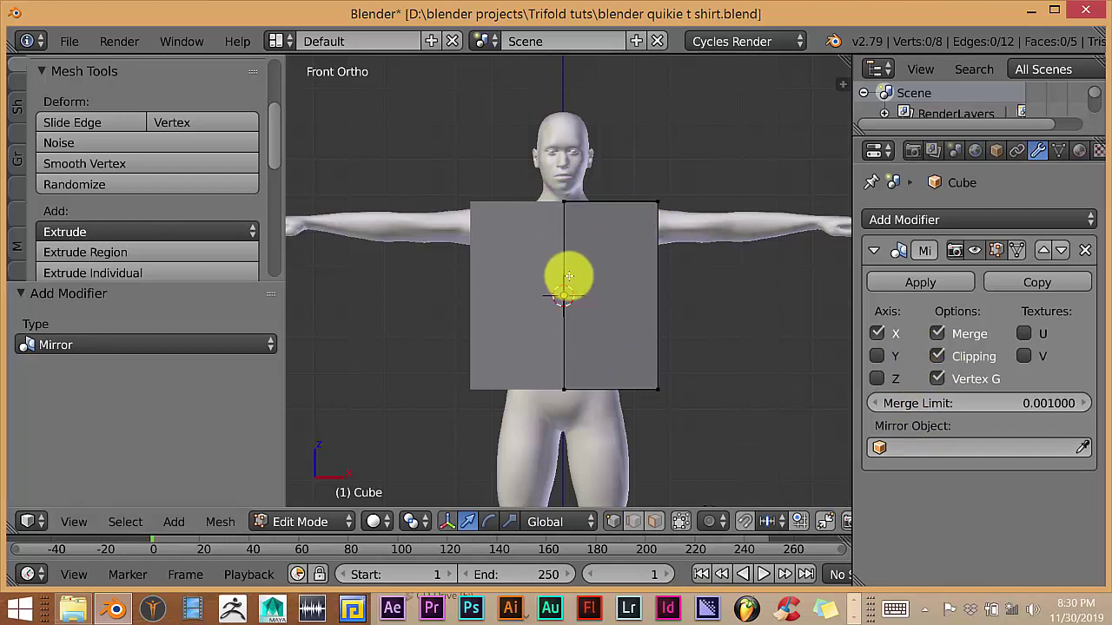
key(Tab)
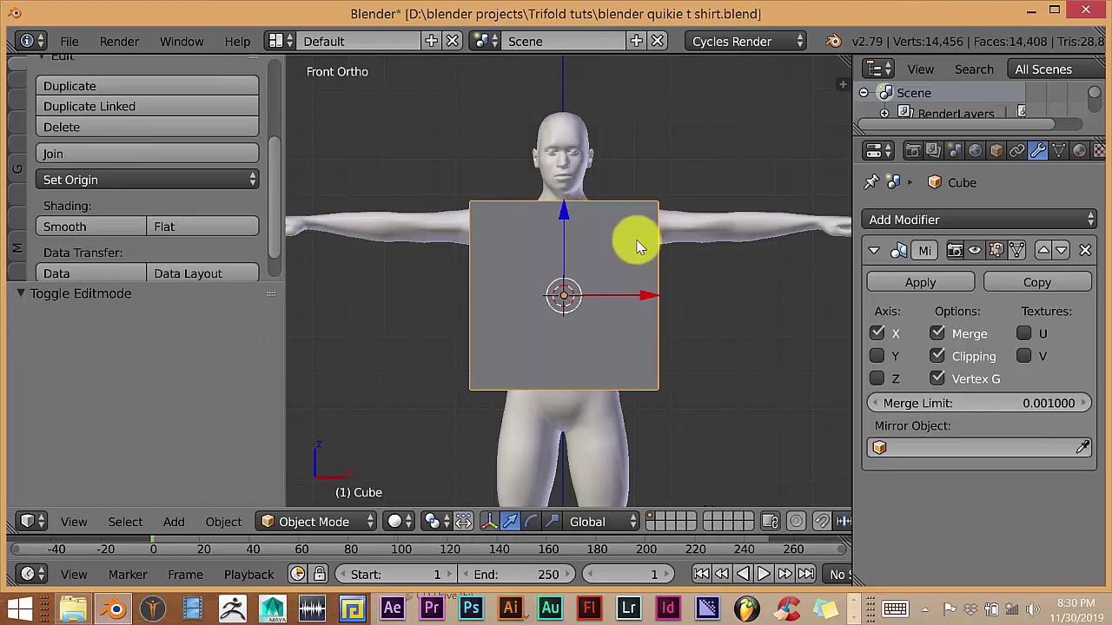
Step: From top view, move the cube 0.935 along Y so it centres over the torso
key(Tab)
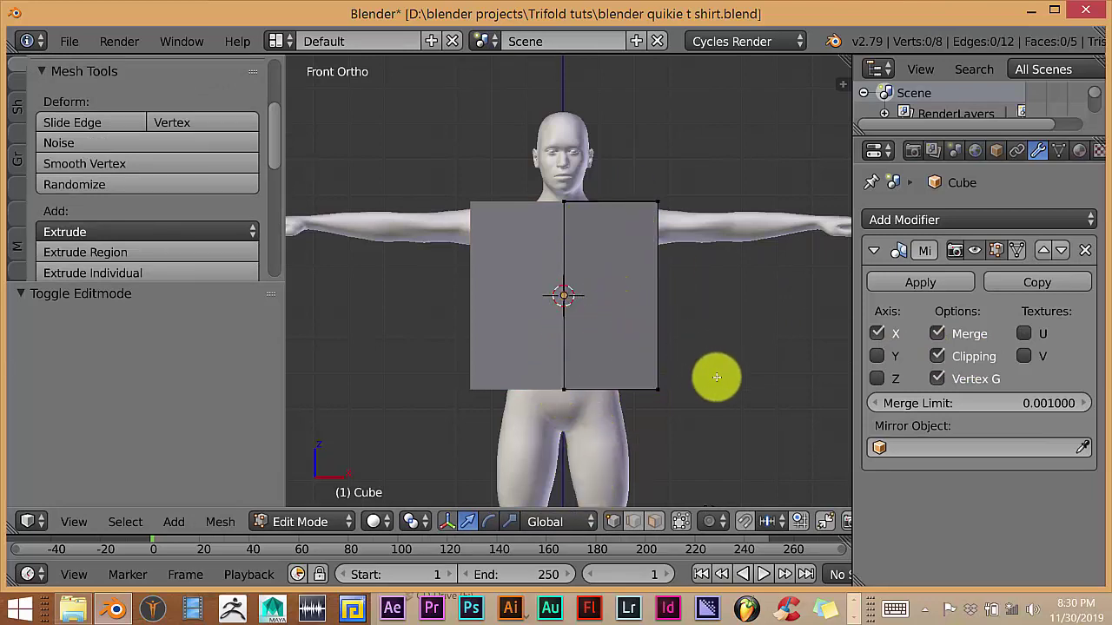
middle_drag(707, 367, 685, 440)
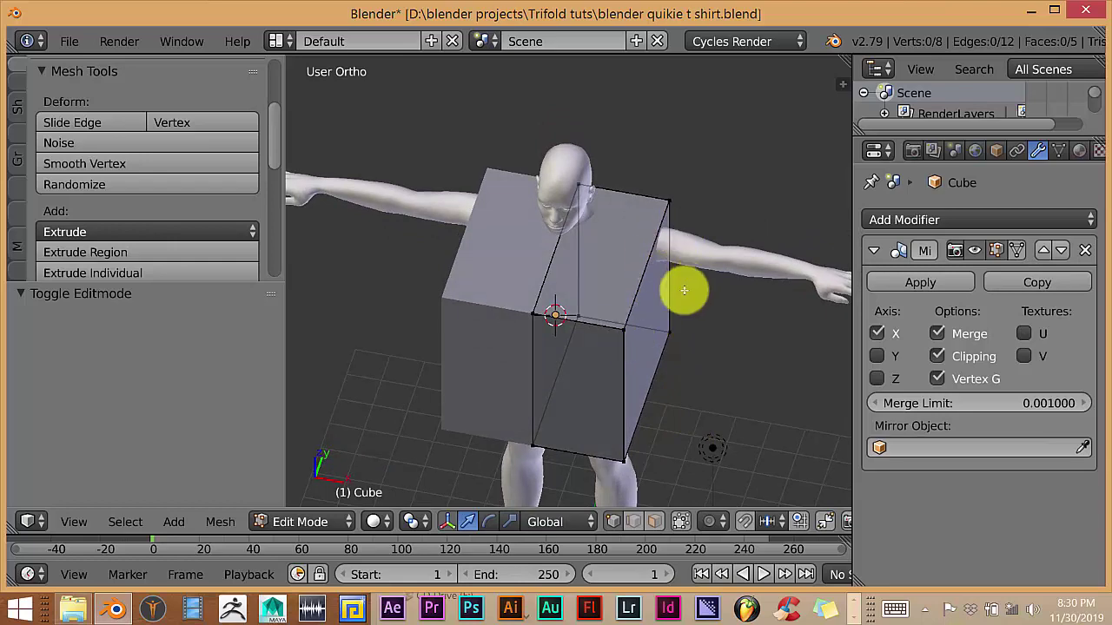
middle_drag(687, 291, 650, 280)
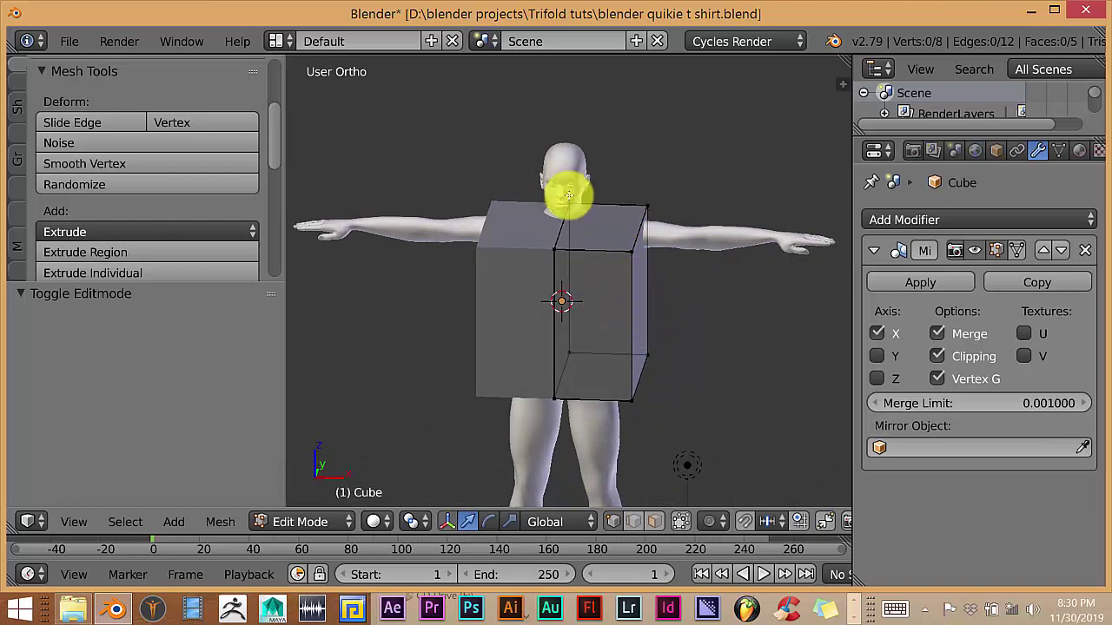
key(KP_7)
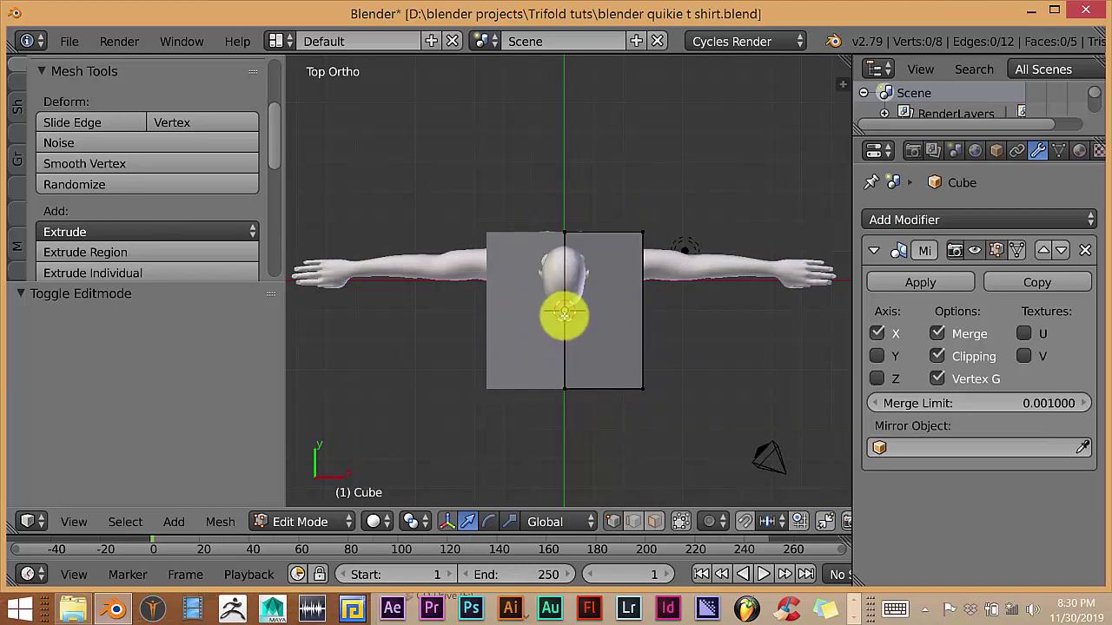
key(Tab)
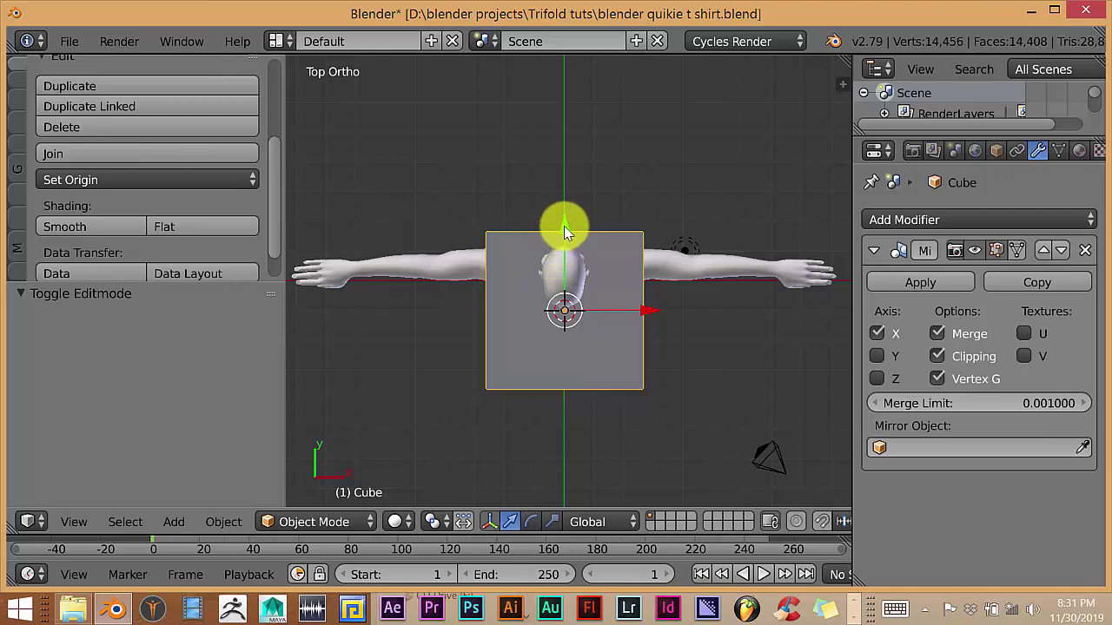
drag(564, 226, 567, 198)
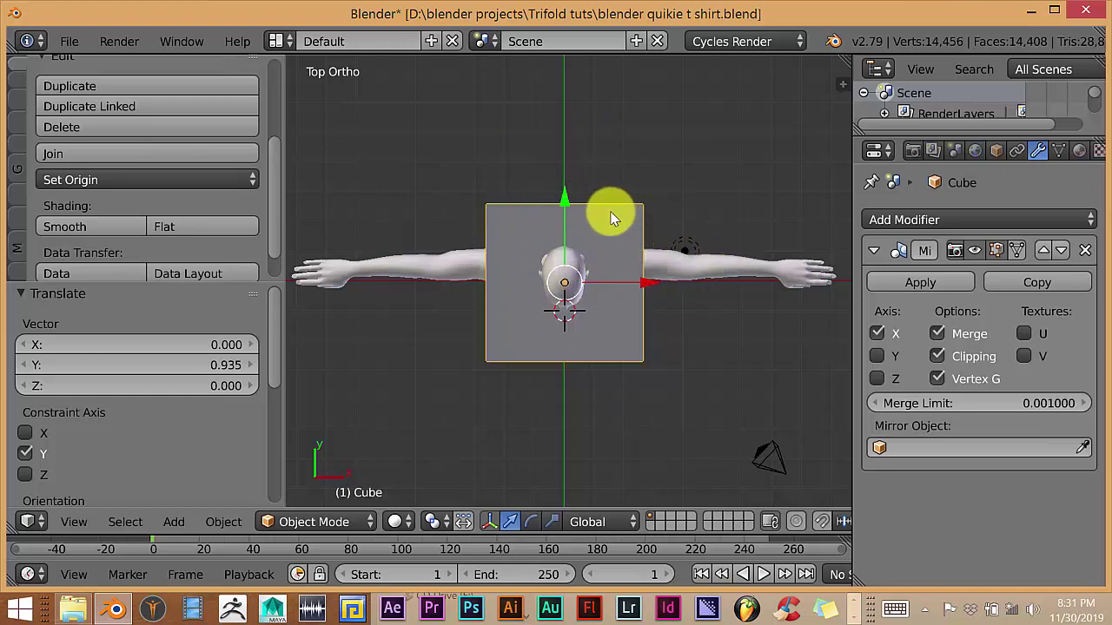
Step: In front view, re-enter Edit Mode, try a horizontal loop cut, then undo it
key(KP_1)
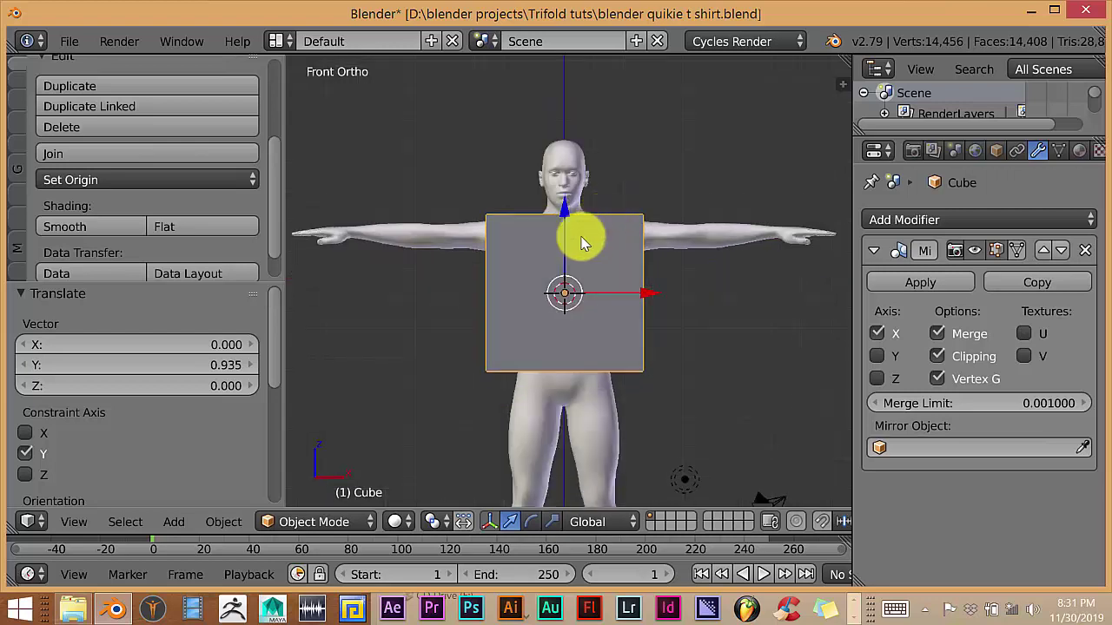
scroll(591, 264, up, 3)
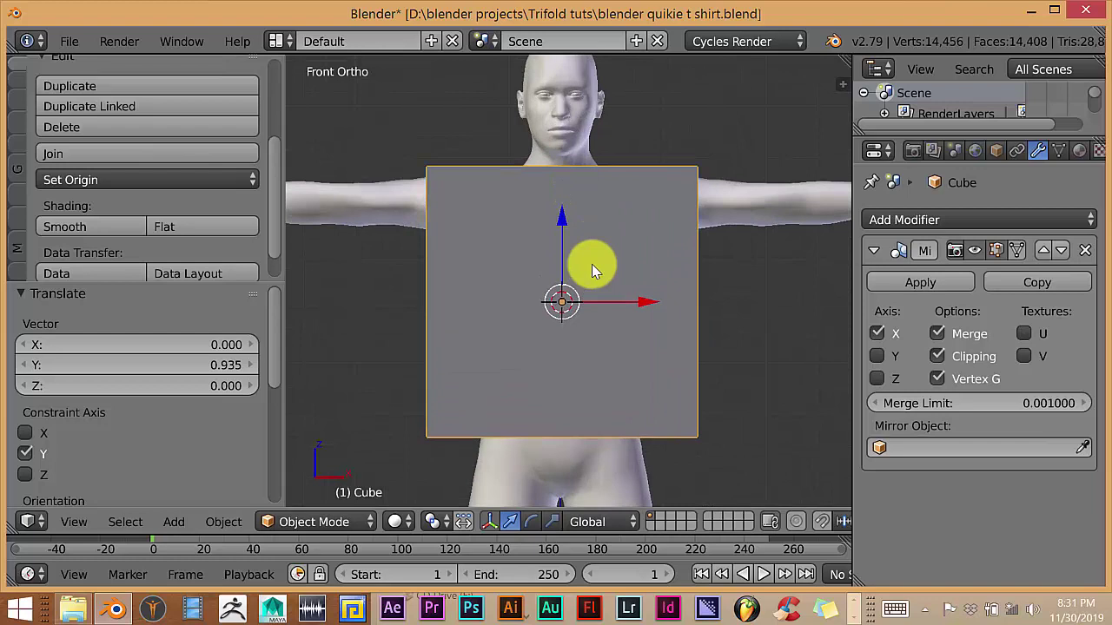
key(Tab)
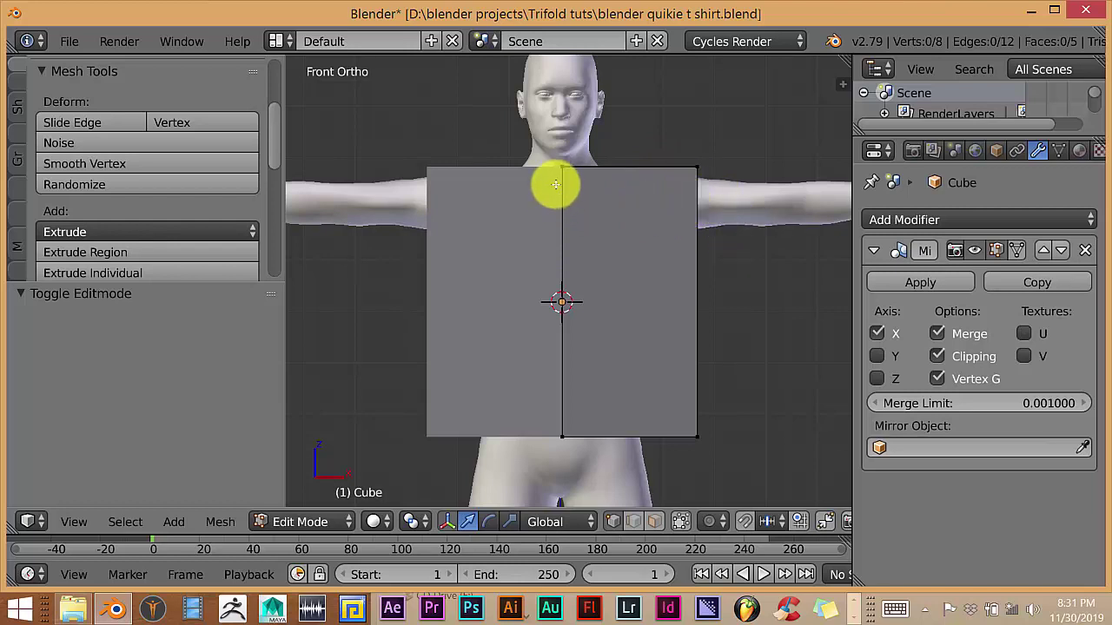
key(ctrl+r)
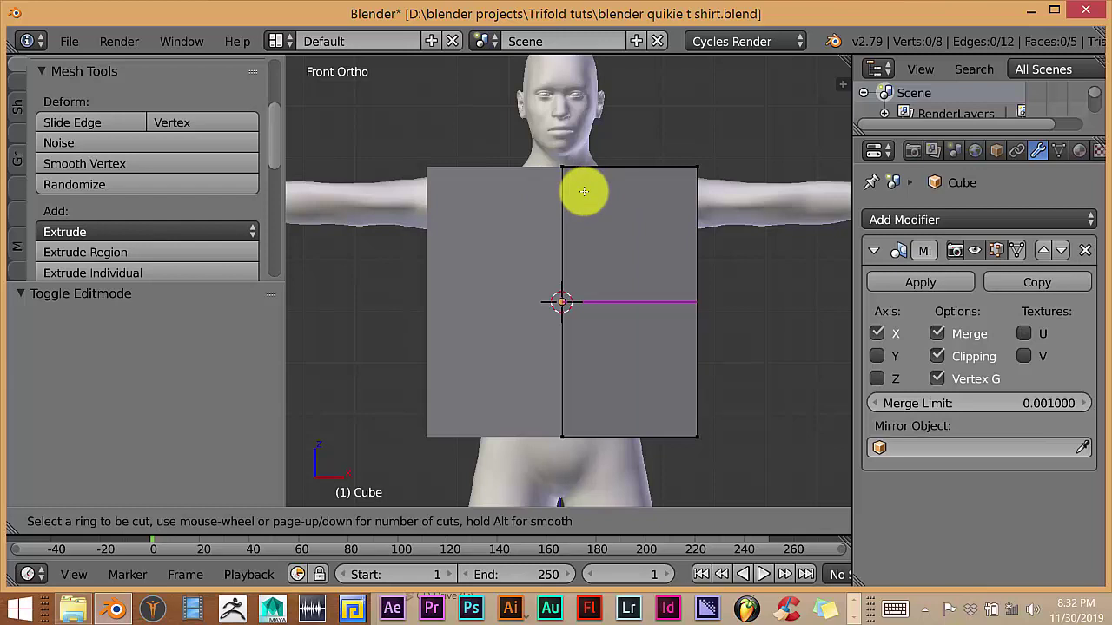
click(584, 190)
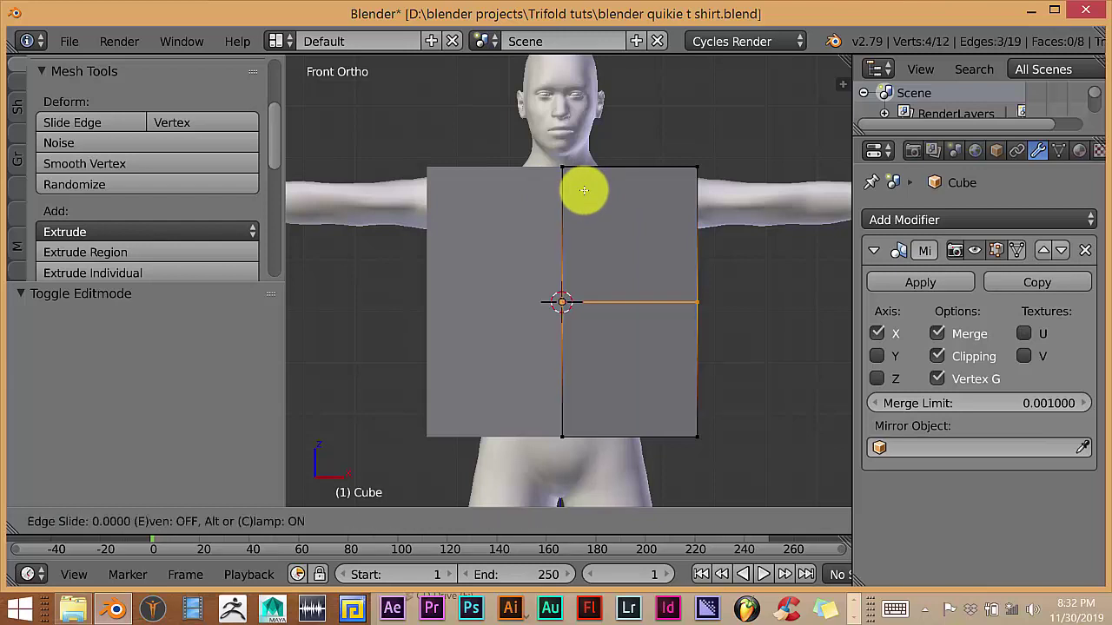
drag(584, 190, 614, 183)
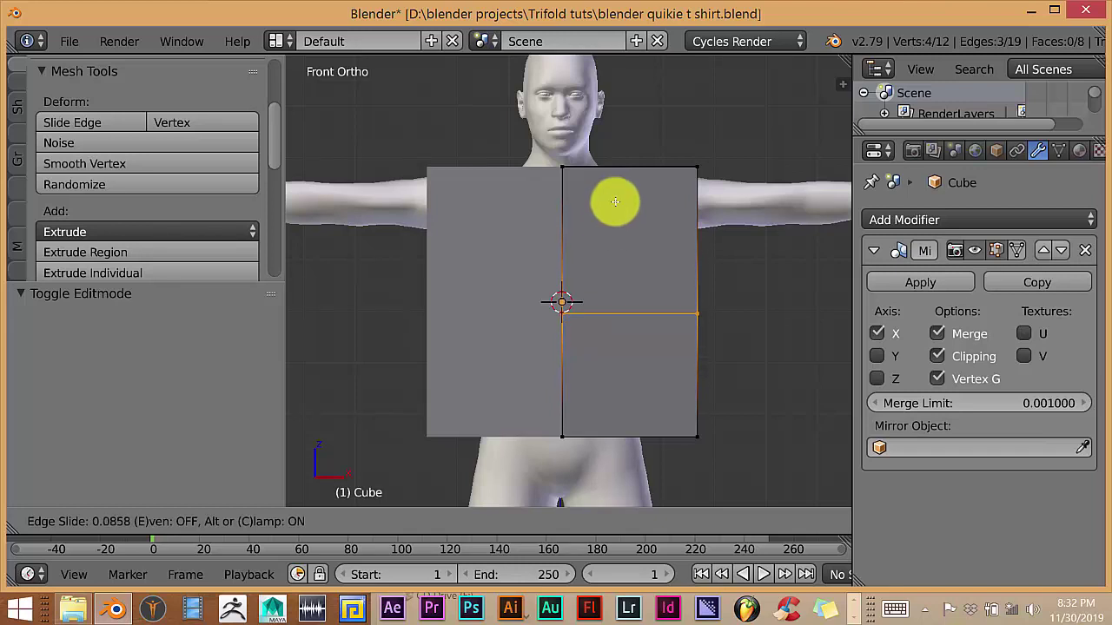
click(616, 214)
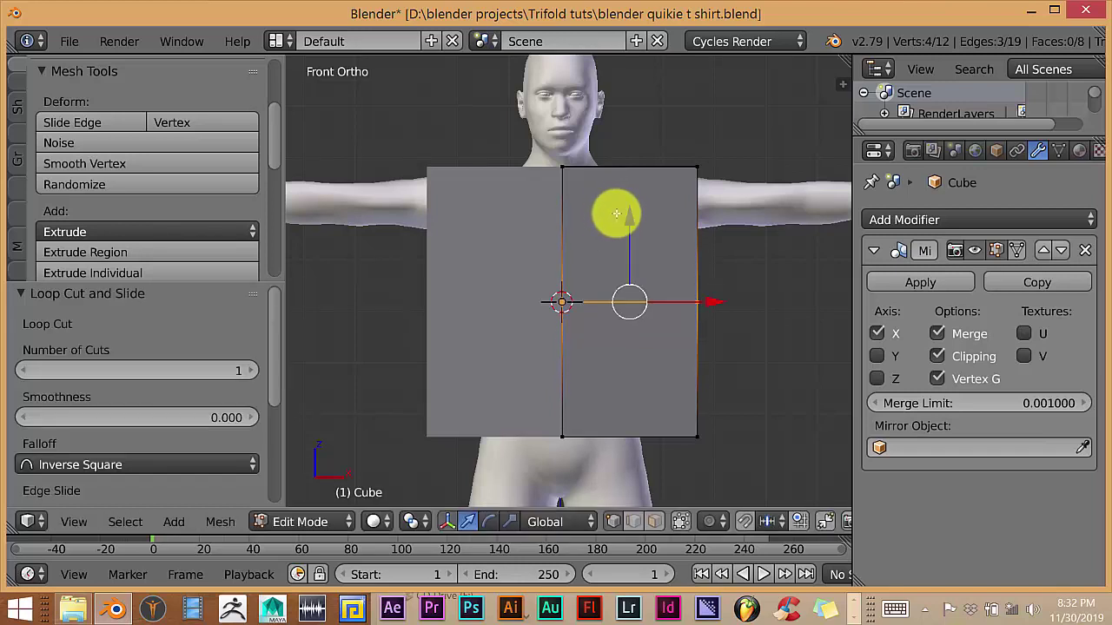
key(ctrl+z)
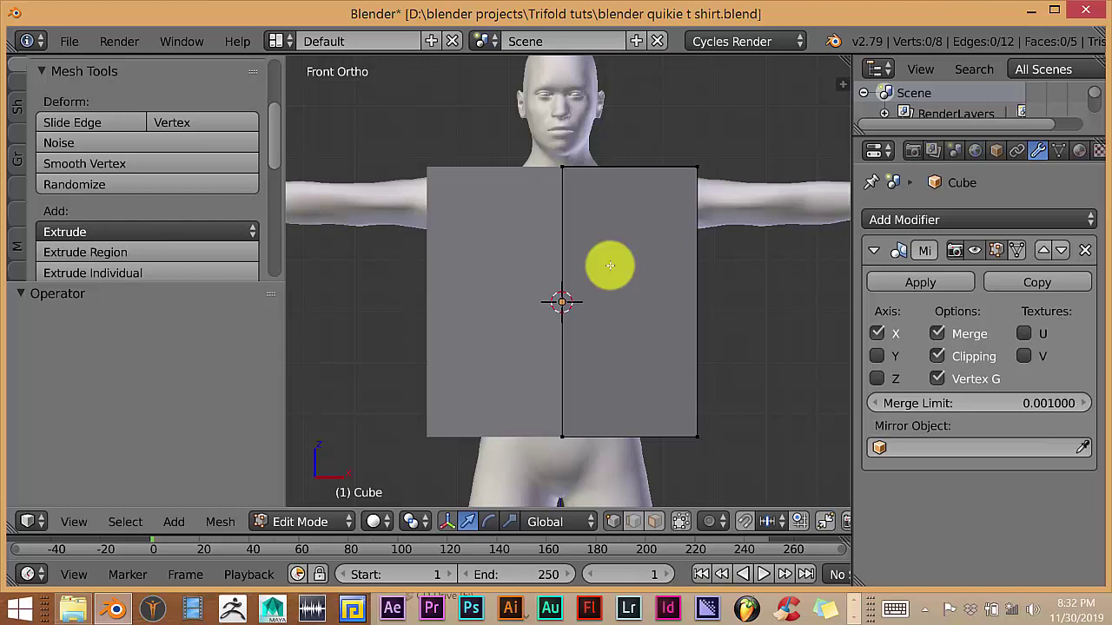
Step: Add two centred horizontal edge loops across the cube's middle
key(ctrl+r)
scroll(609, 264, up, 1)
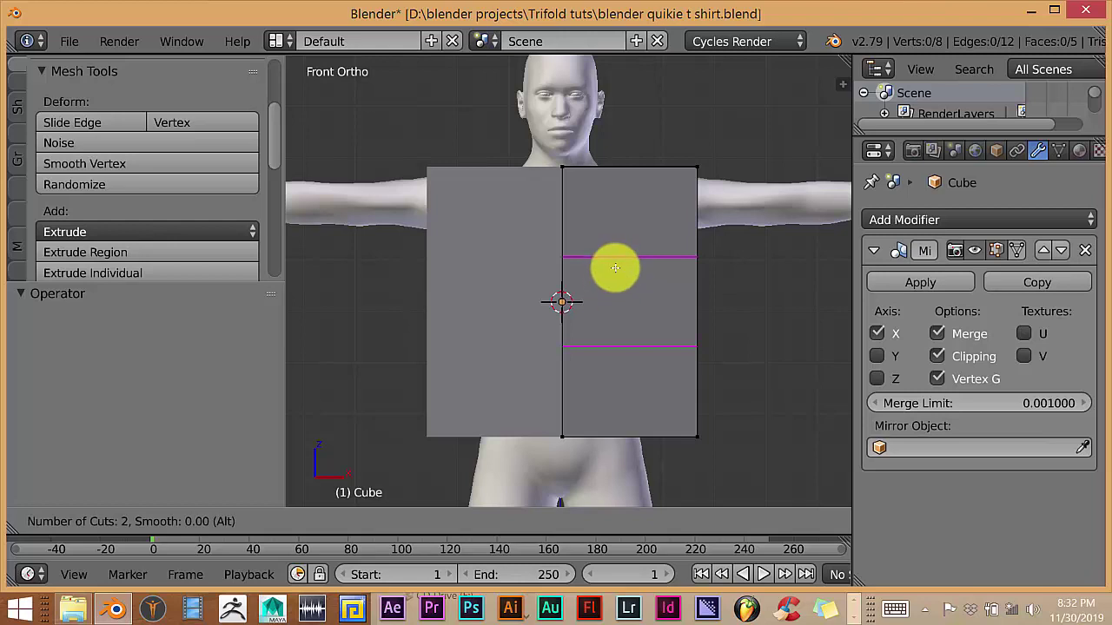
click(614, 269)
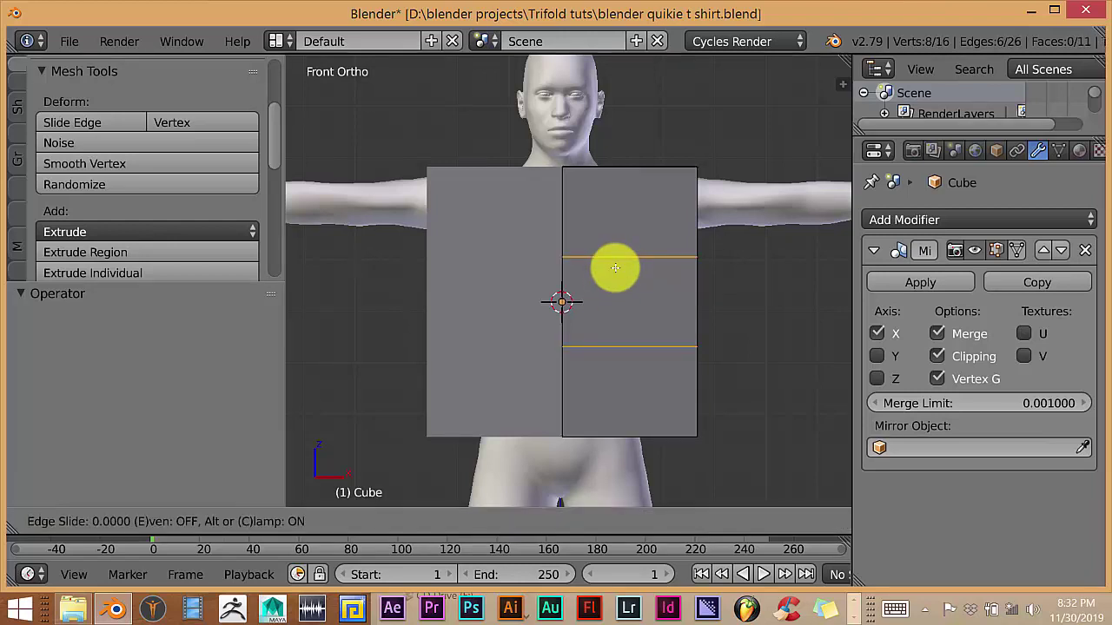
right_click(614, 269)
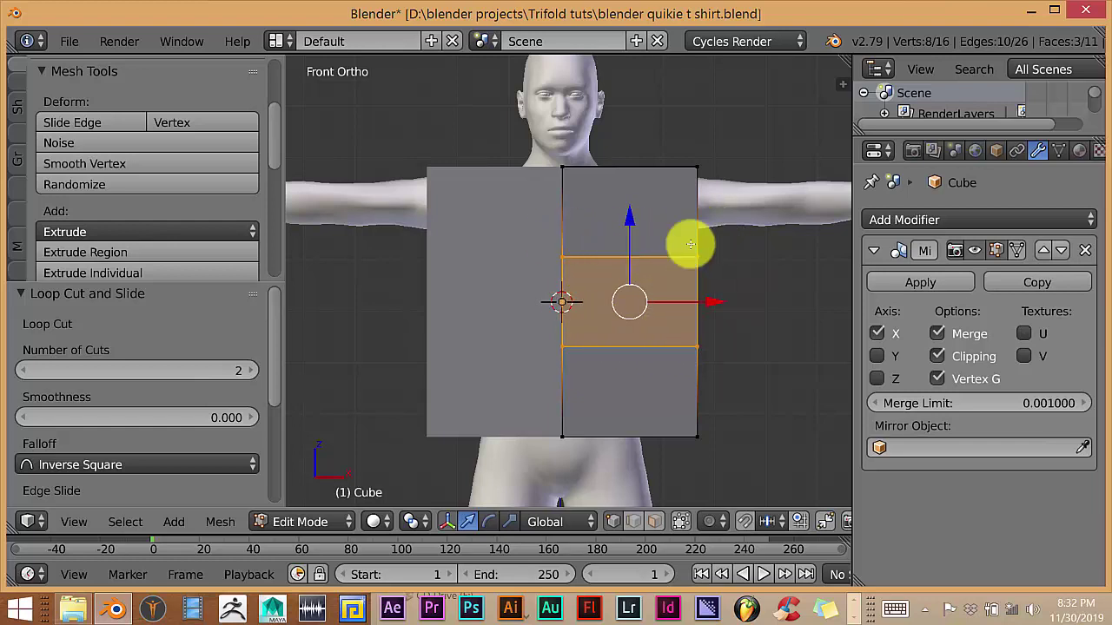
Step: Add a third horizontal edge loop slid up near the armpits
key(ctrl+r)
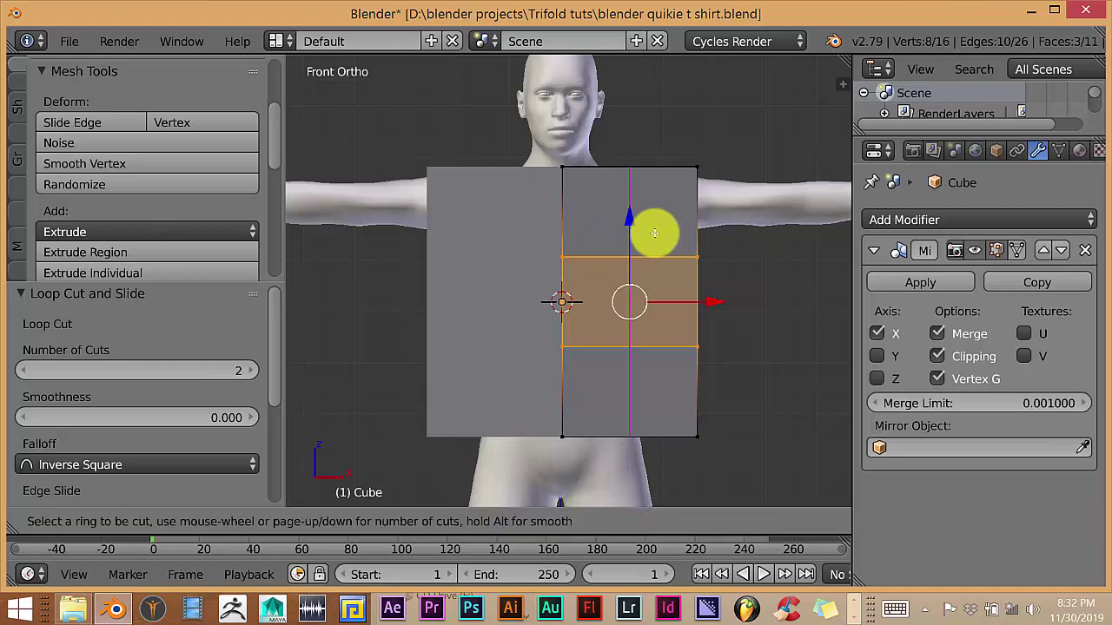
click(703, 206)
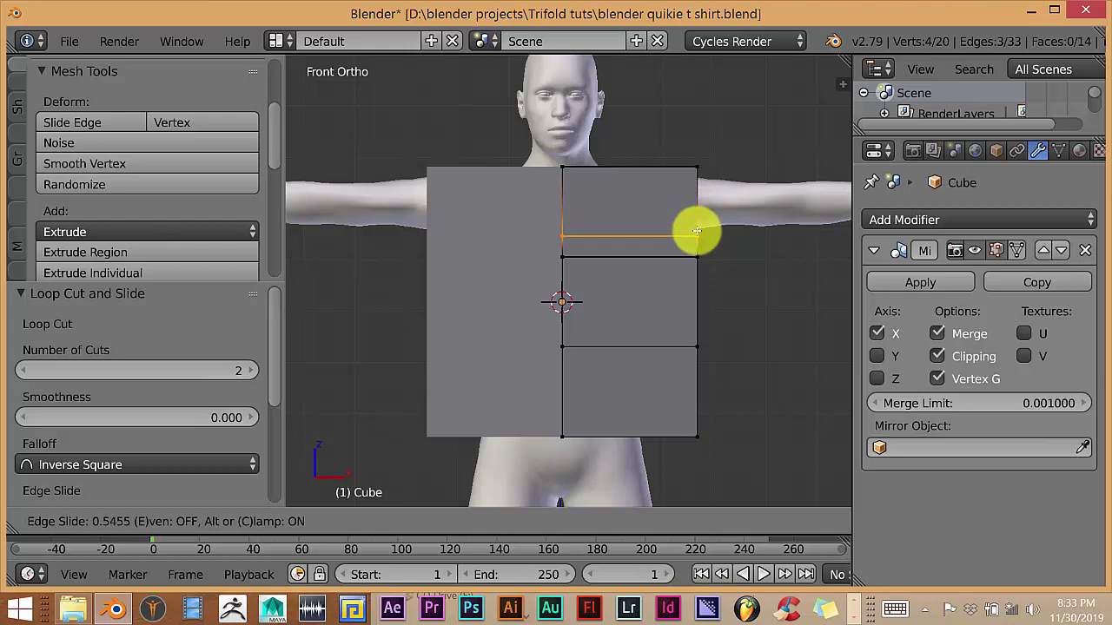
click(697, 231)
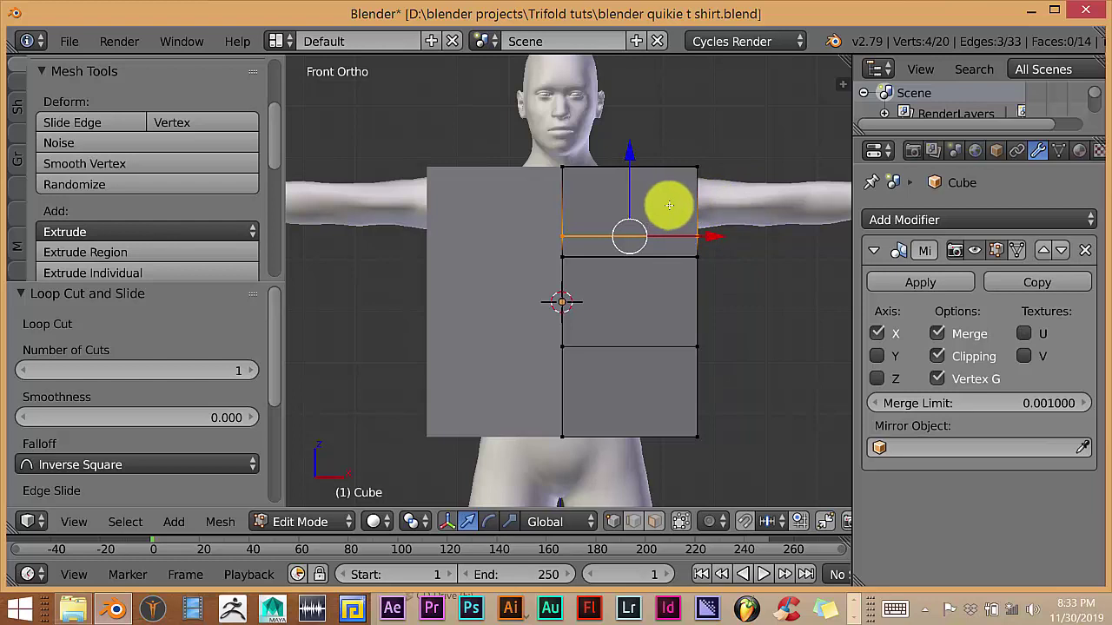
Step: From top view, add two edge loops splitting the block's depth around the neck
key(KP_7)
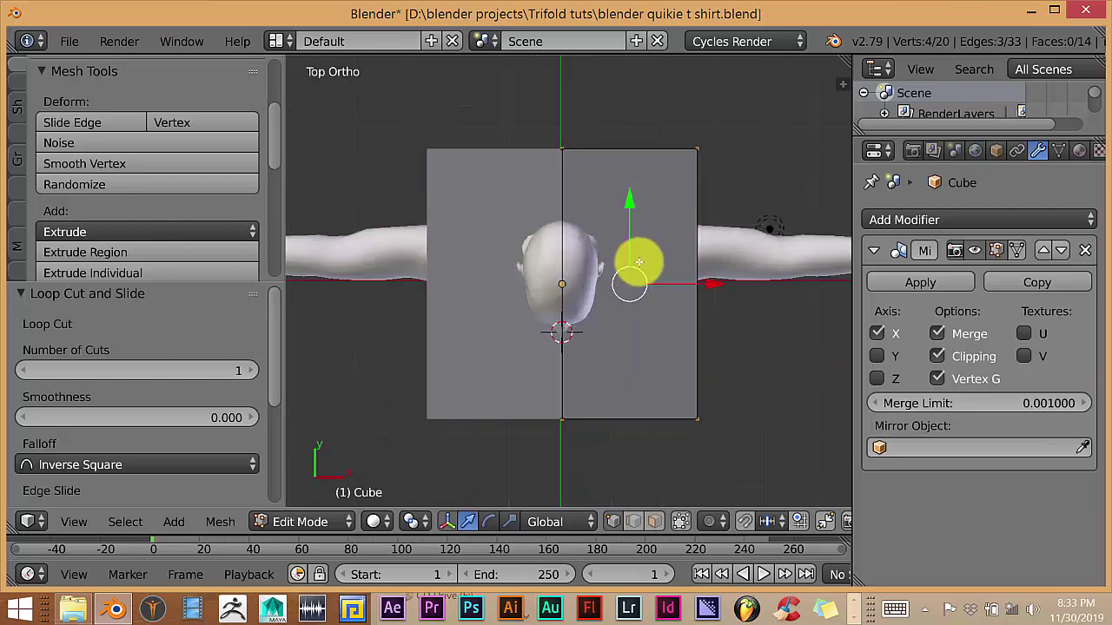
key(ctrl+r)
scroll(642, 257, up, 1)
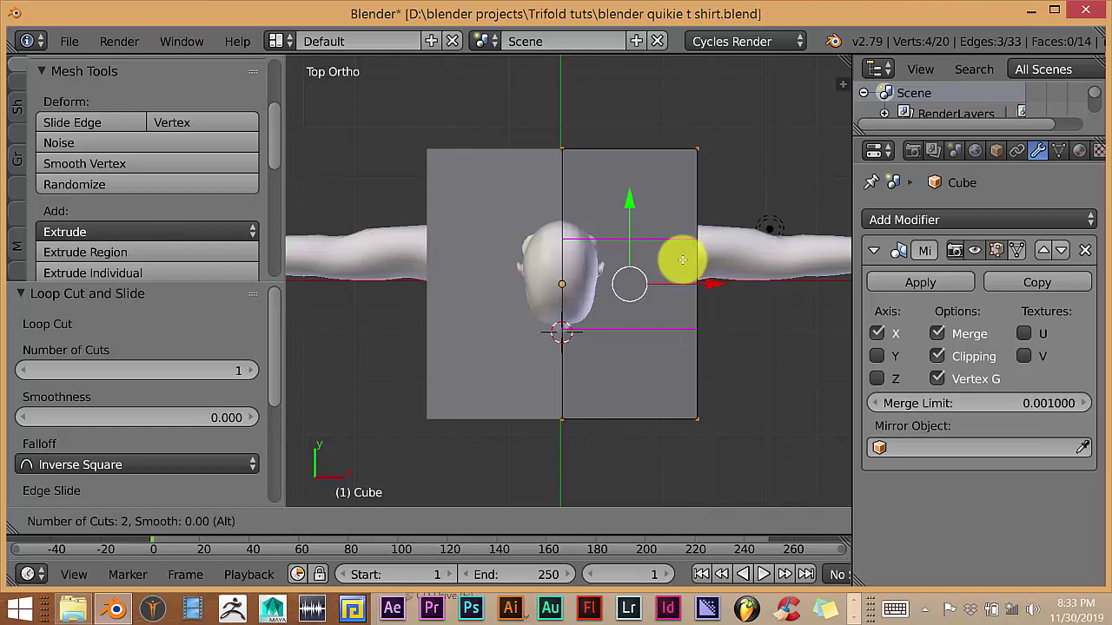
click(683, 260)
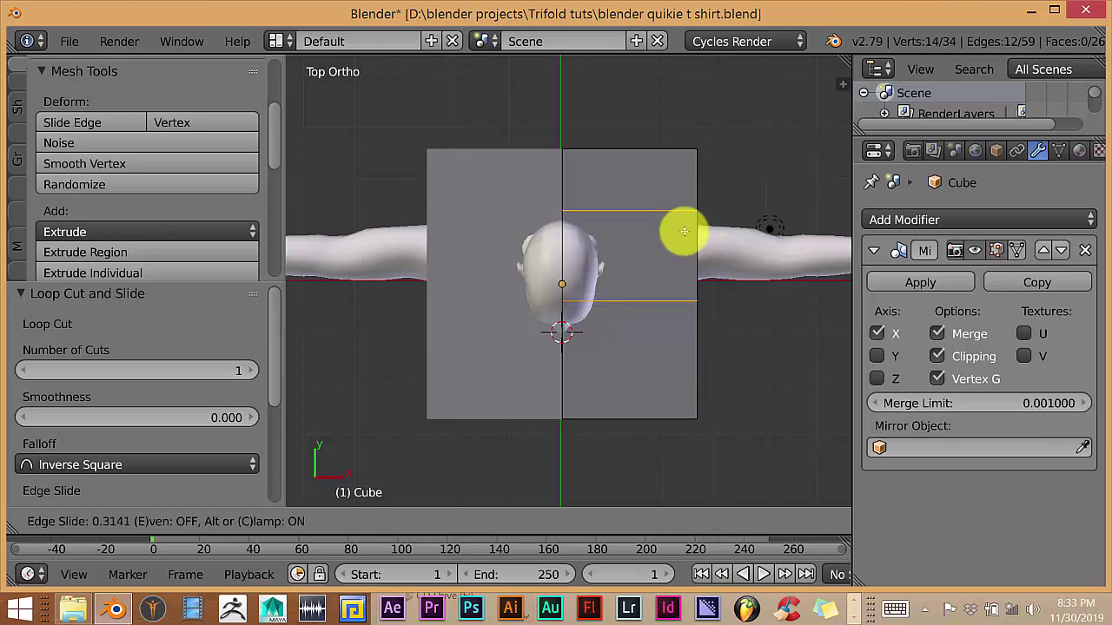
click(684, 231)
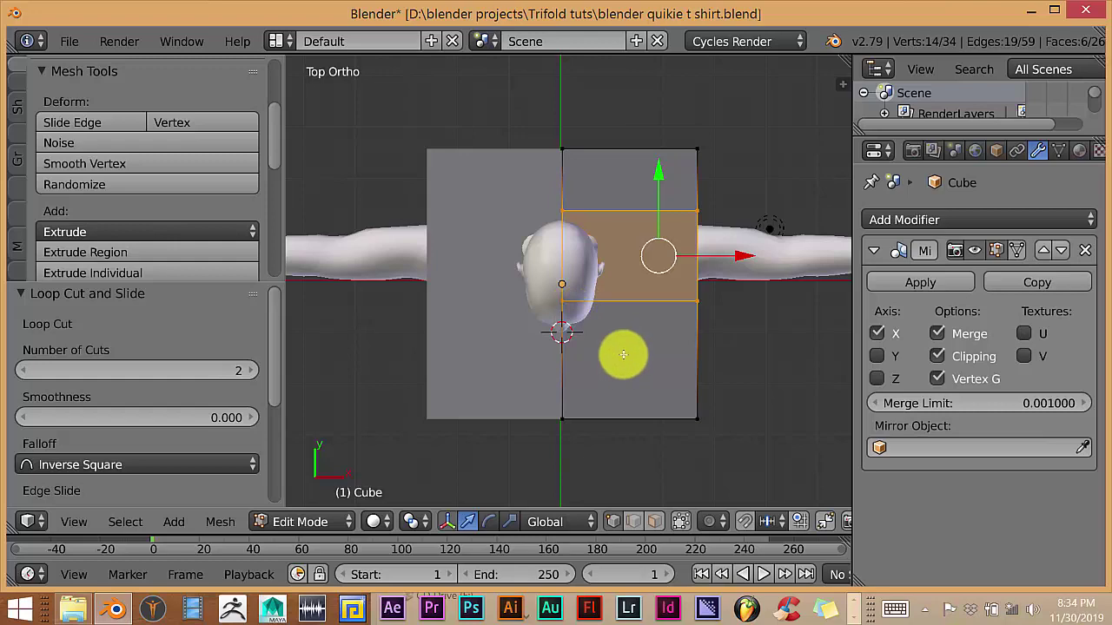
mouse_move(620, 315)
middle_down()
mouse_move(657, 278)
mouse_move(655, 293)
mouse_move(655, 280)
mouse_move(732, 260)
mouse_move(621, 298)
middle_up()
scroll(621, 298, up, 2)
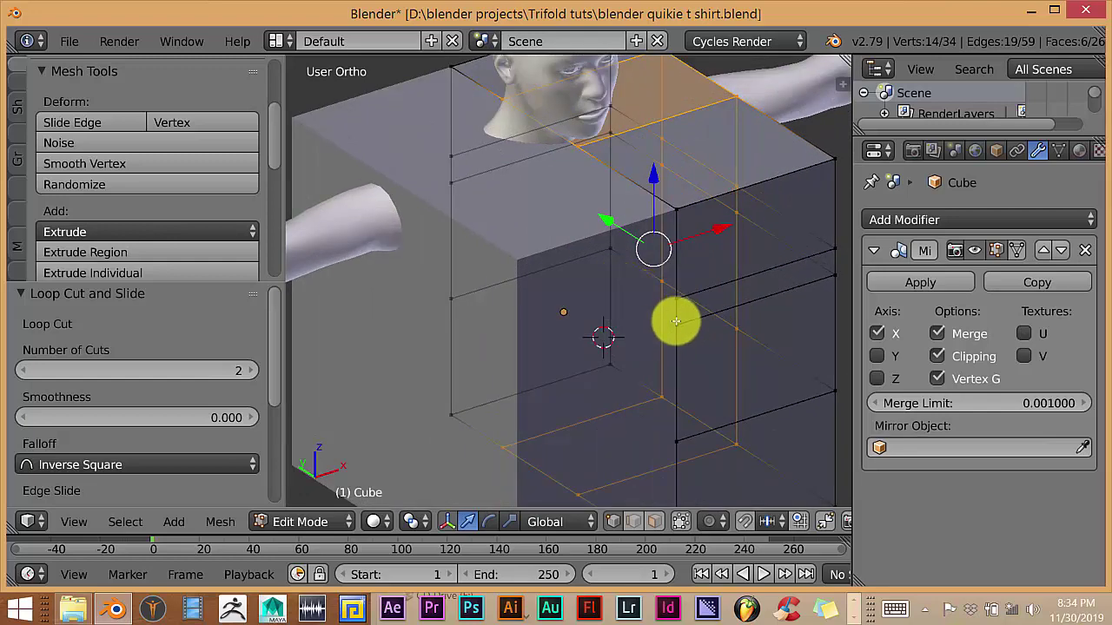
middle_drag(675, 318, 583, 292)
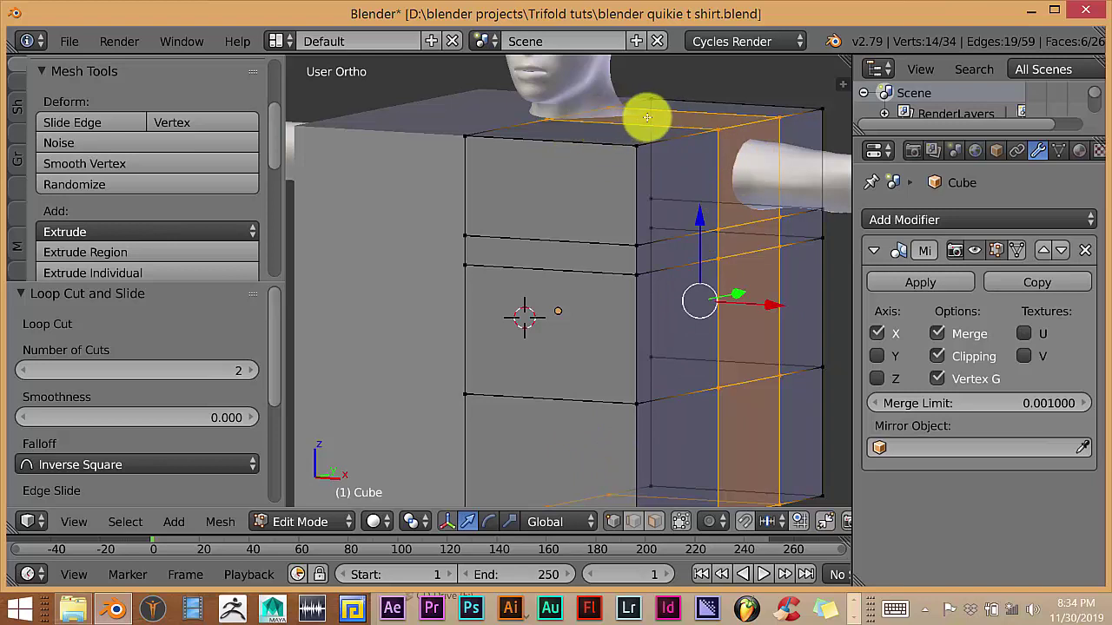
key(KP_7)
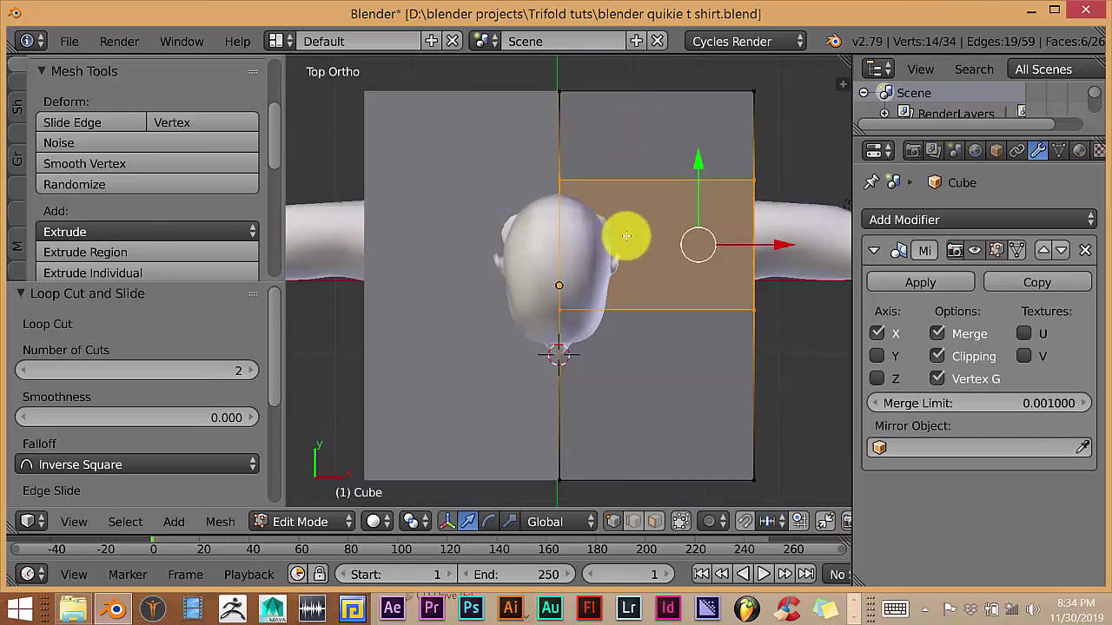
Step: Add a lengthwise edge loop beside the neck, then switch to face select mode
key(ctrl+r)
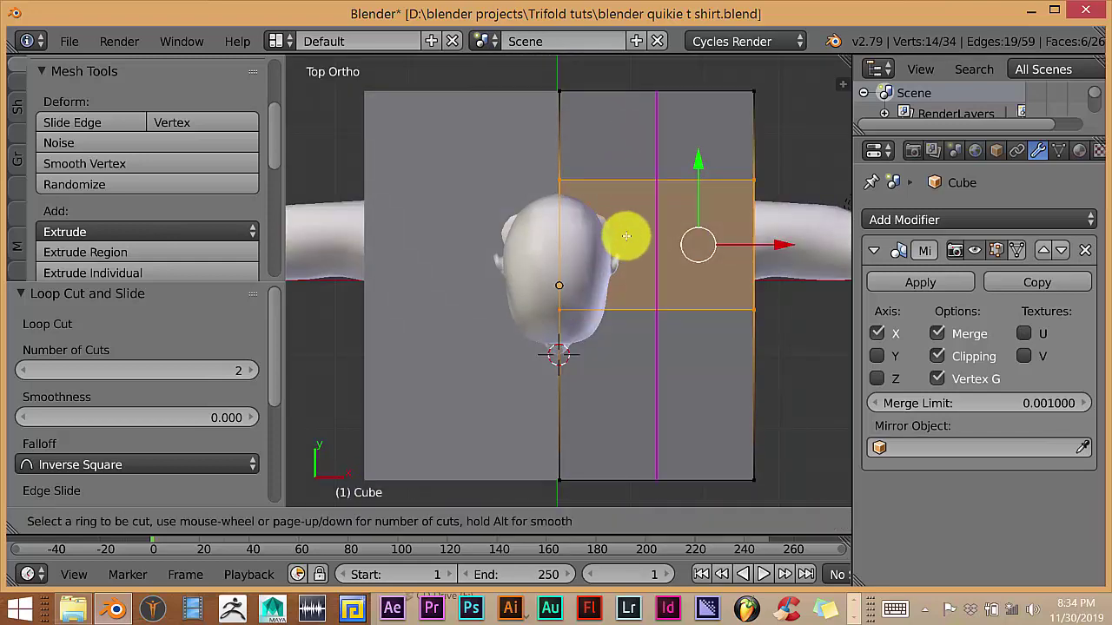
click(653, 119)
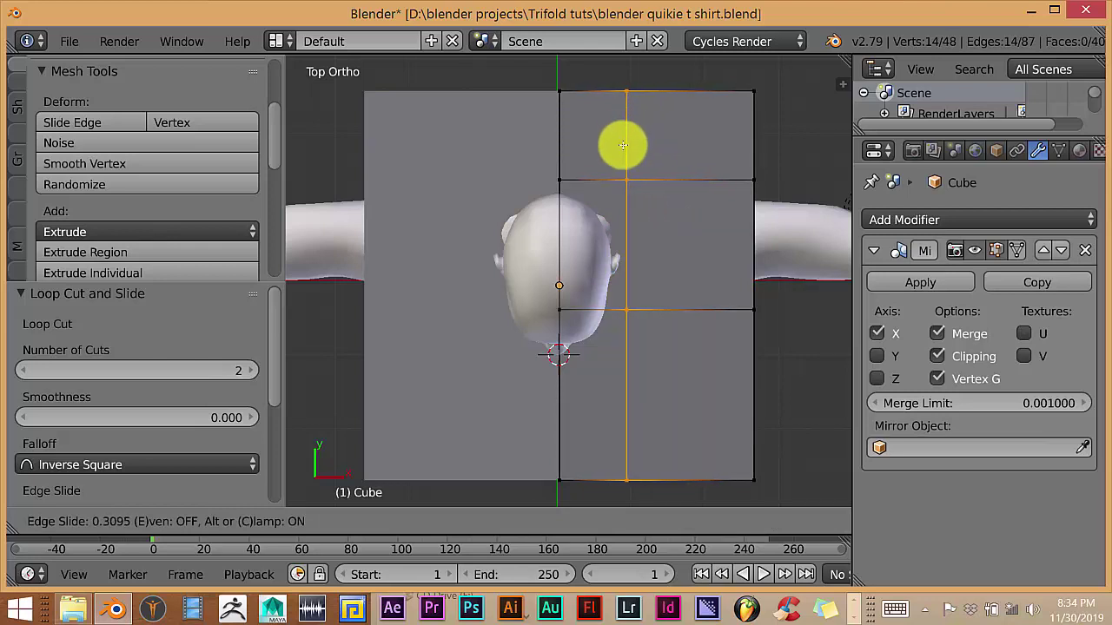
click(623, 274)
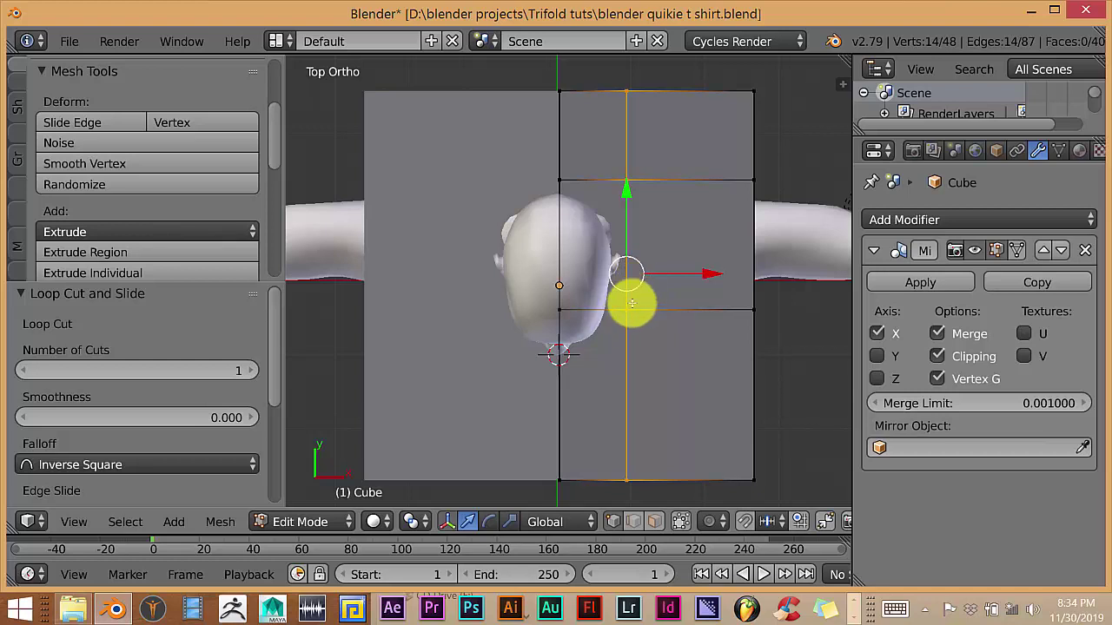
click(653, 520)
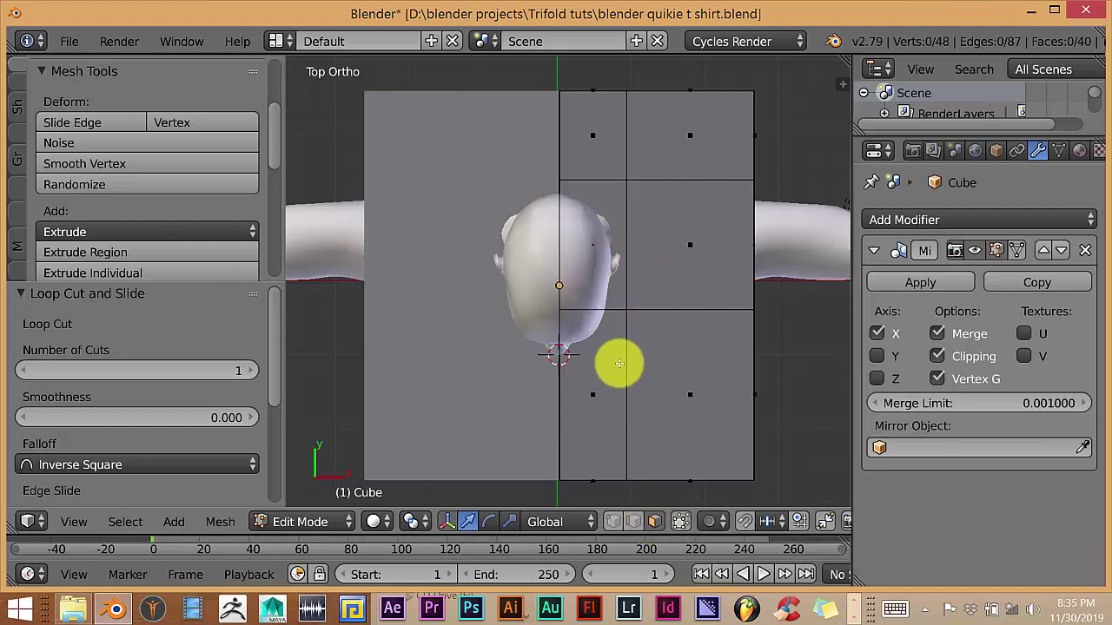
Step: Select the top face beside the neck and delete it, leaving 39 faces
right_click(581, 250)
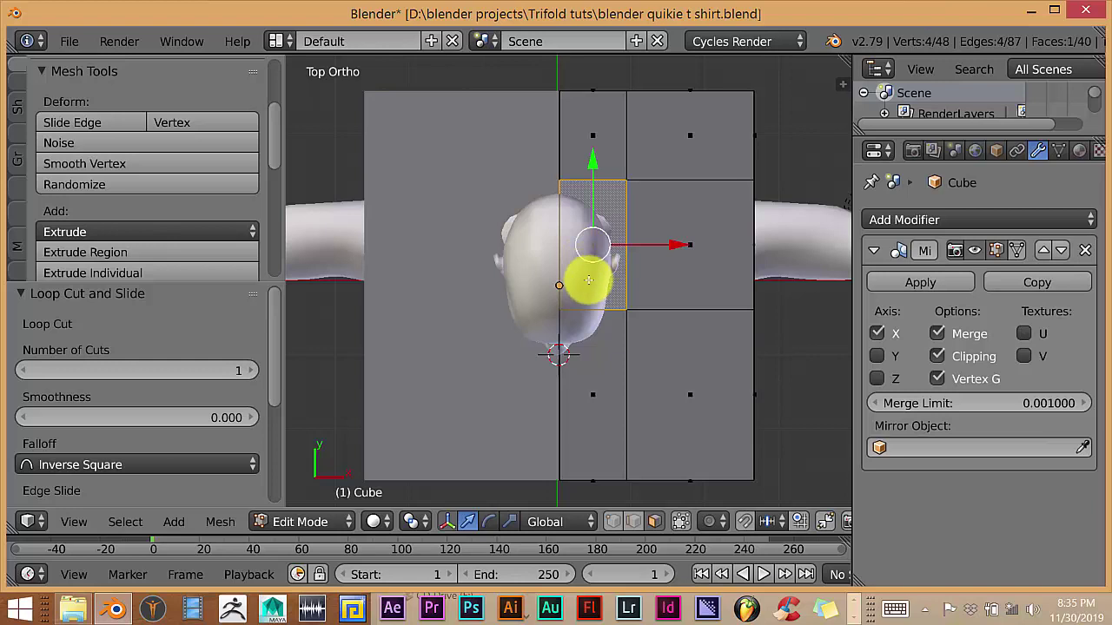
key(x)
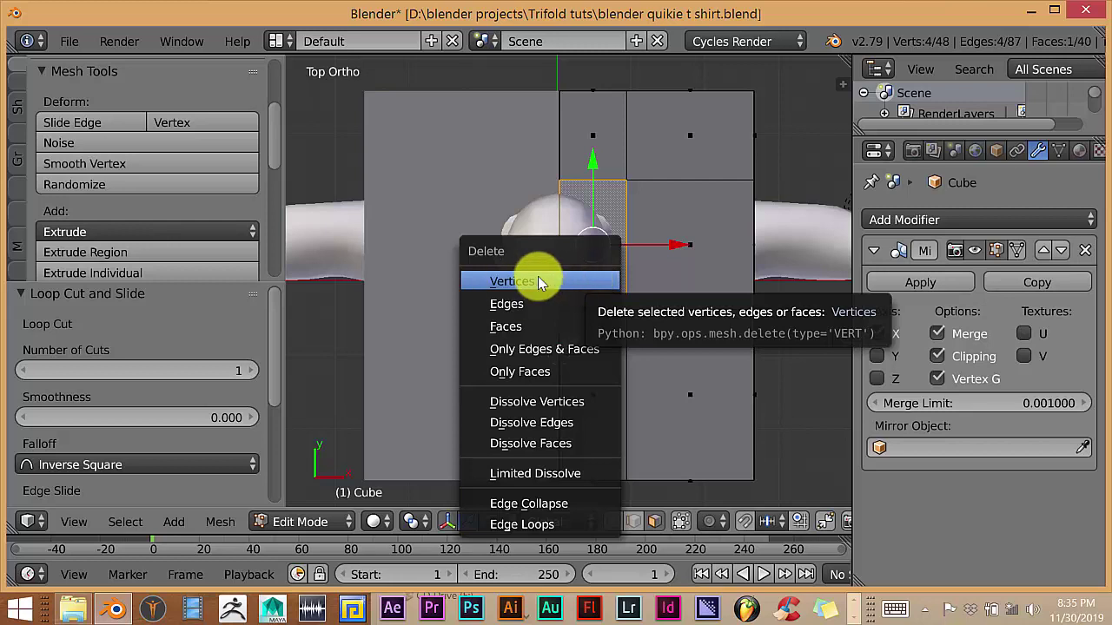
click(499, 332)
Step: Select the side face where the arm passes through and delete it, leaving 38 faces
middle_drag(567, 377, 509, 206)
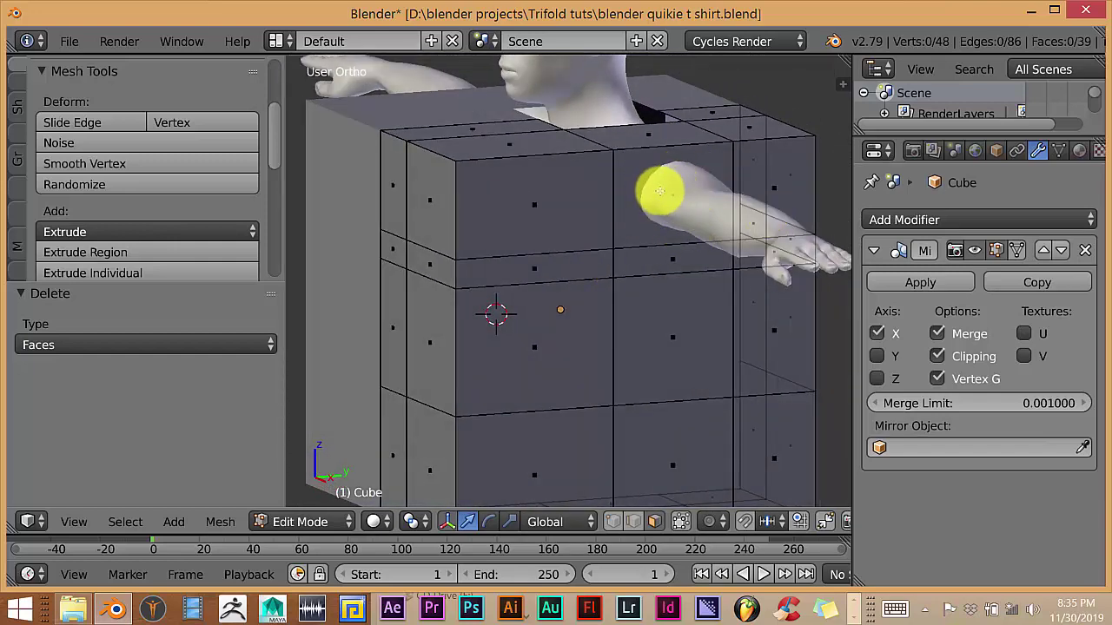
right_click(657, 198)
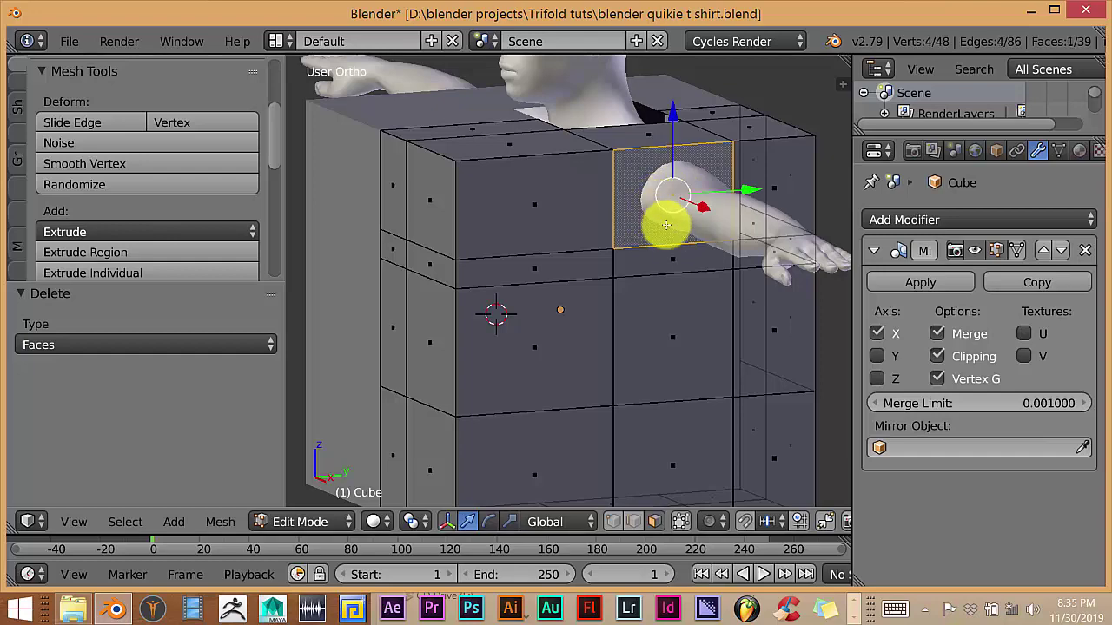
middle_drag(690, 249, 673, 305)
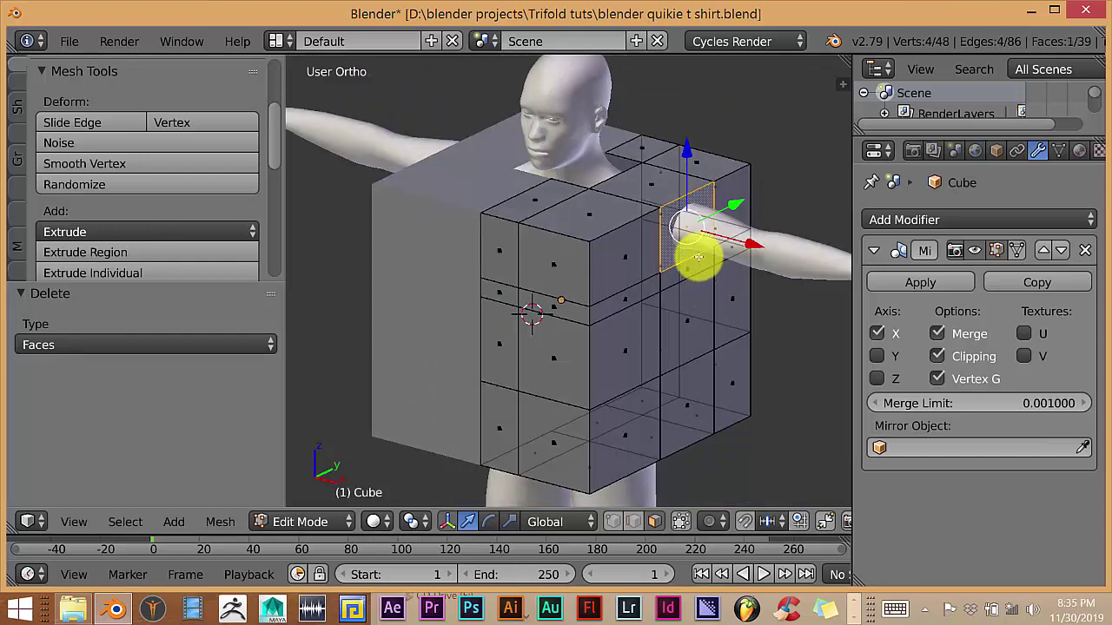
middle_drag(677, 257, 652, 278)
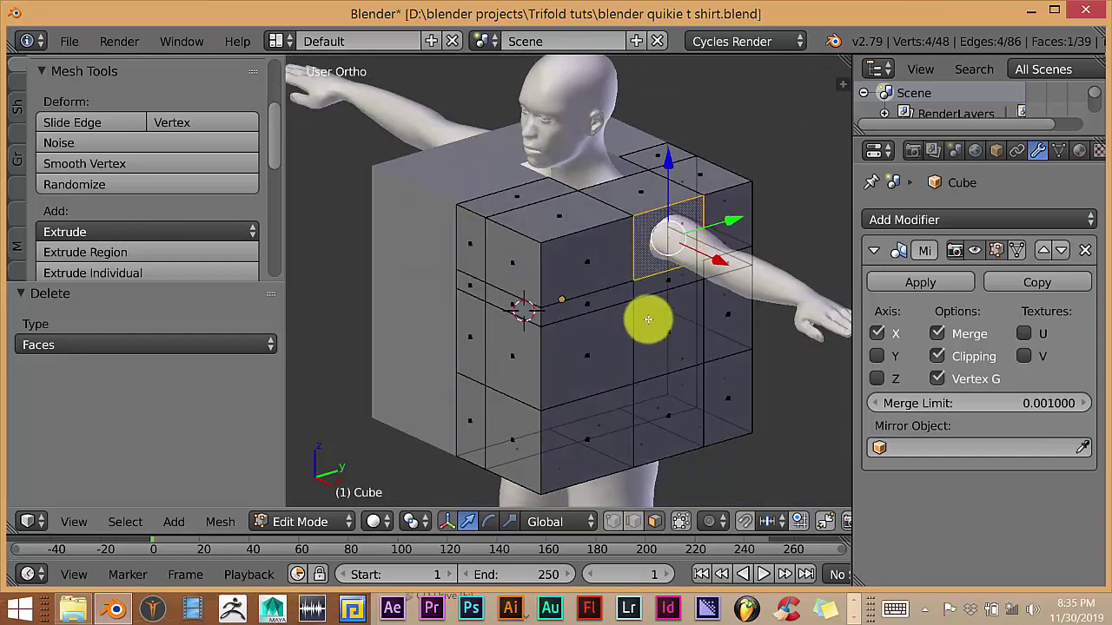
key(x)
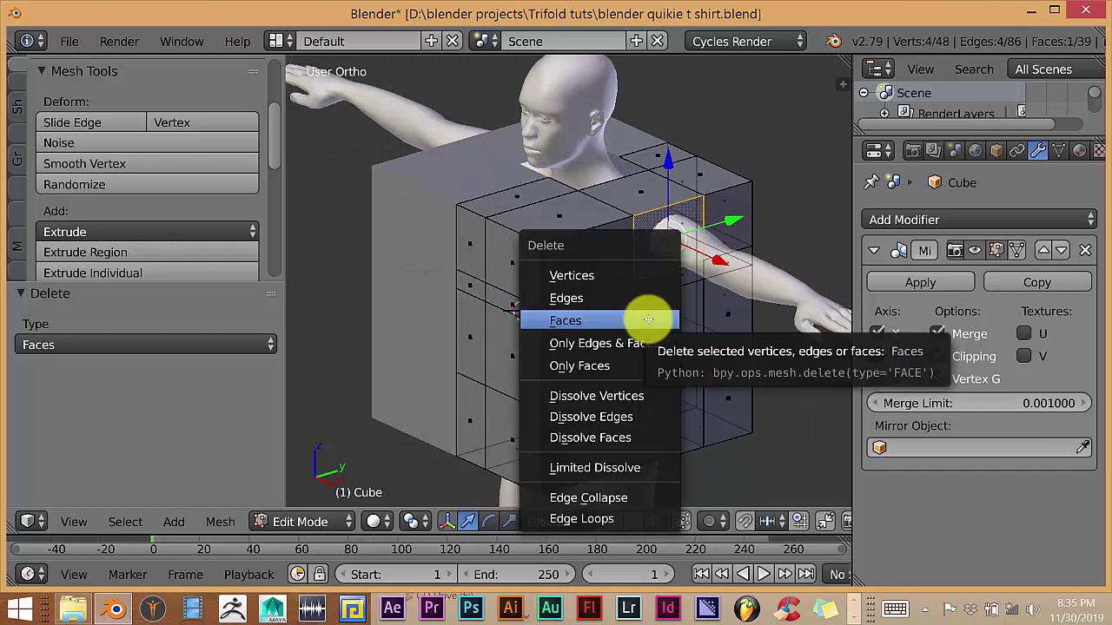
click(647, 324)
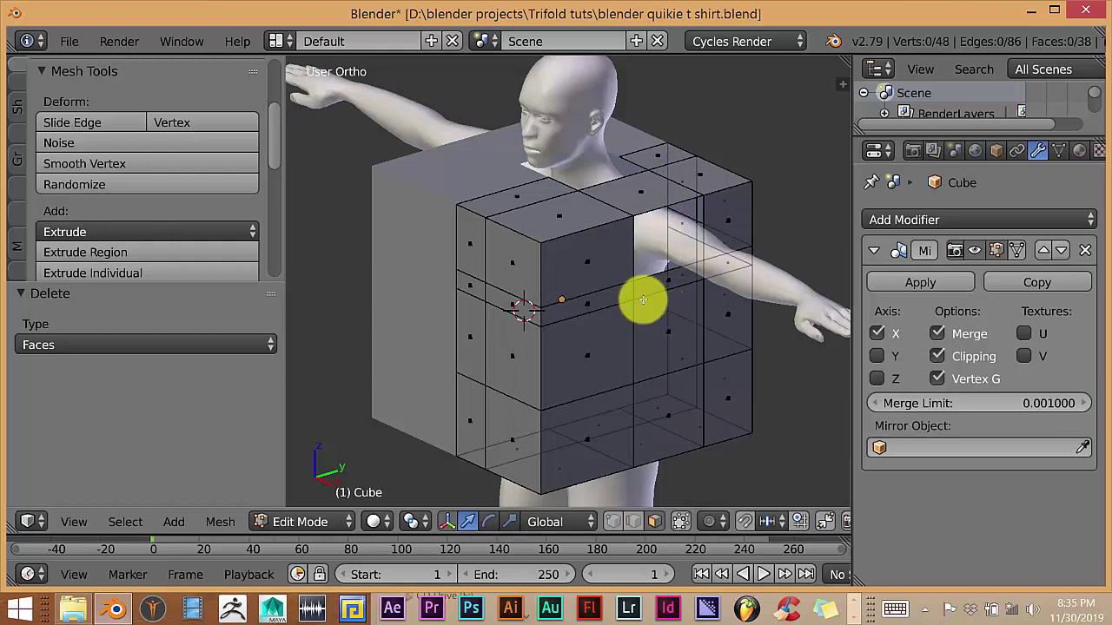
middle_drag(642, 301, 692, 273)
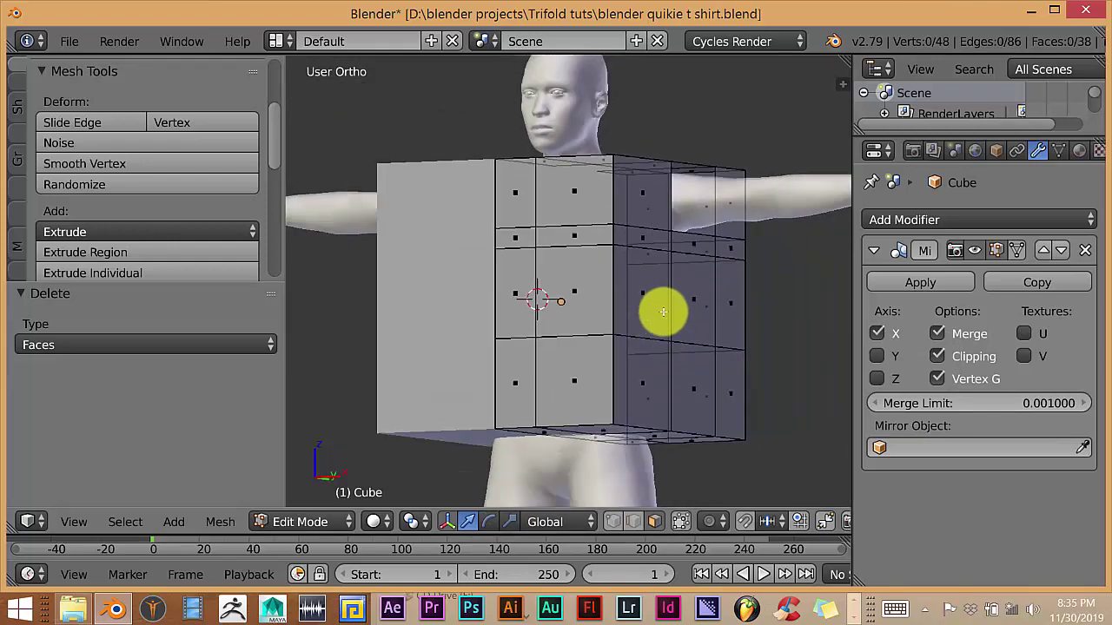
middle_drag(602, 379, 633, 377)
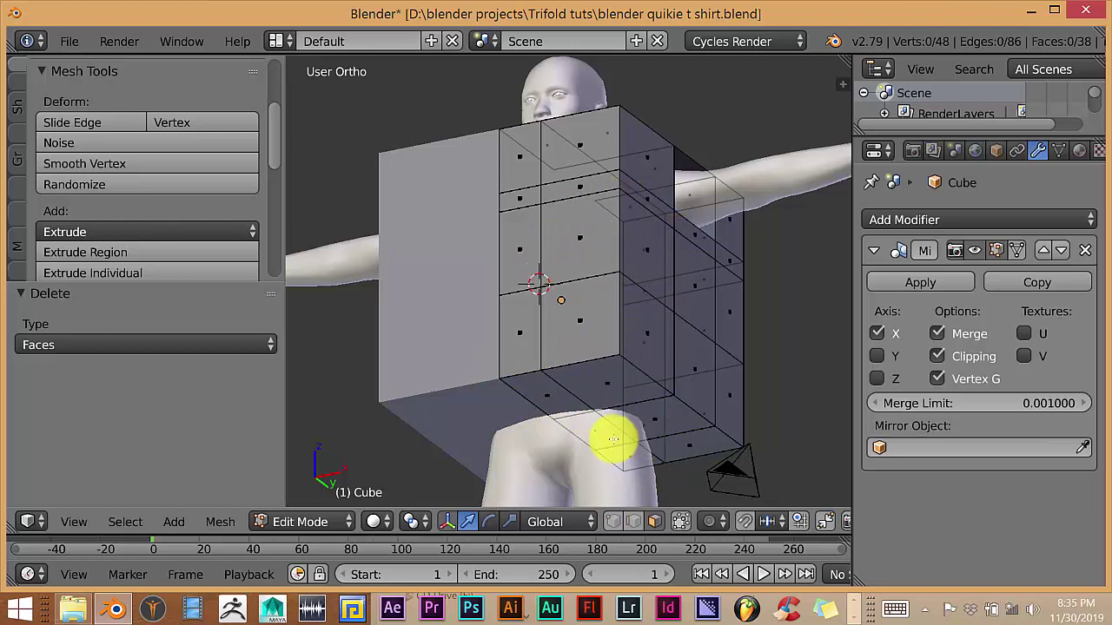
Step: With Limit selection to visible on, select the three bottom faces from below and delete them
click(679, 521)
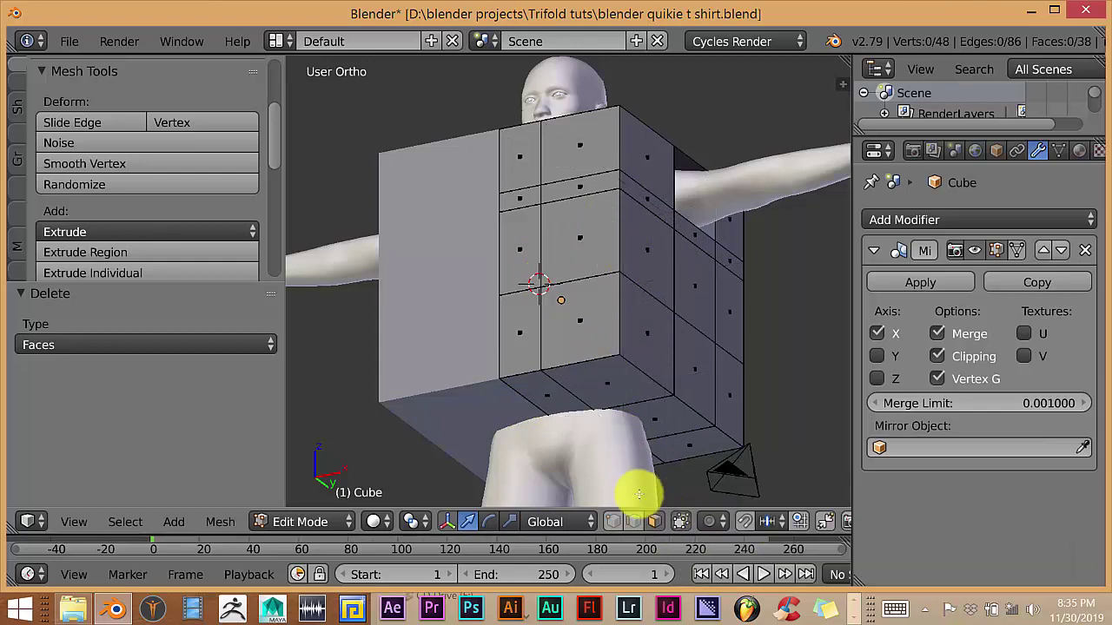
key(KP_8)
key(KP_8)
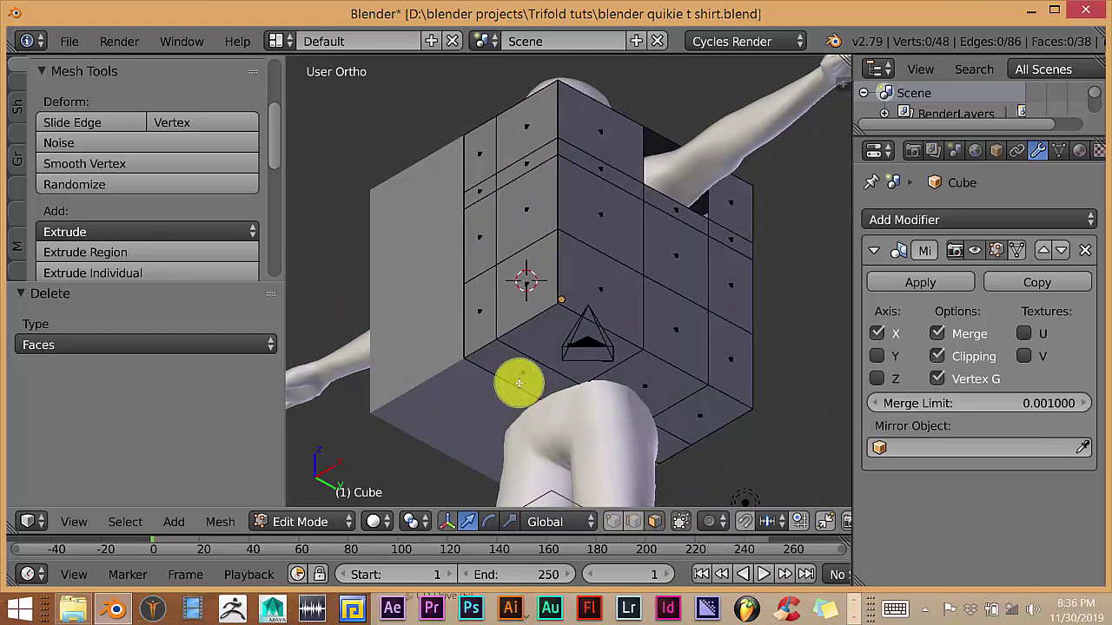
right_click(520, 379)
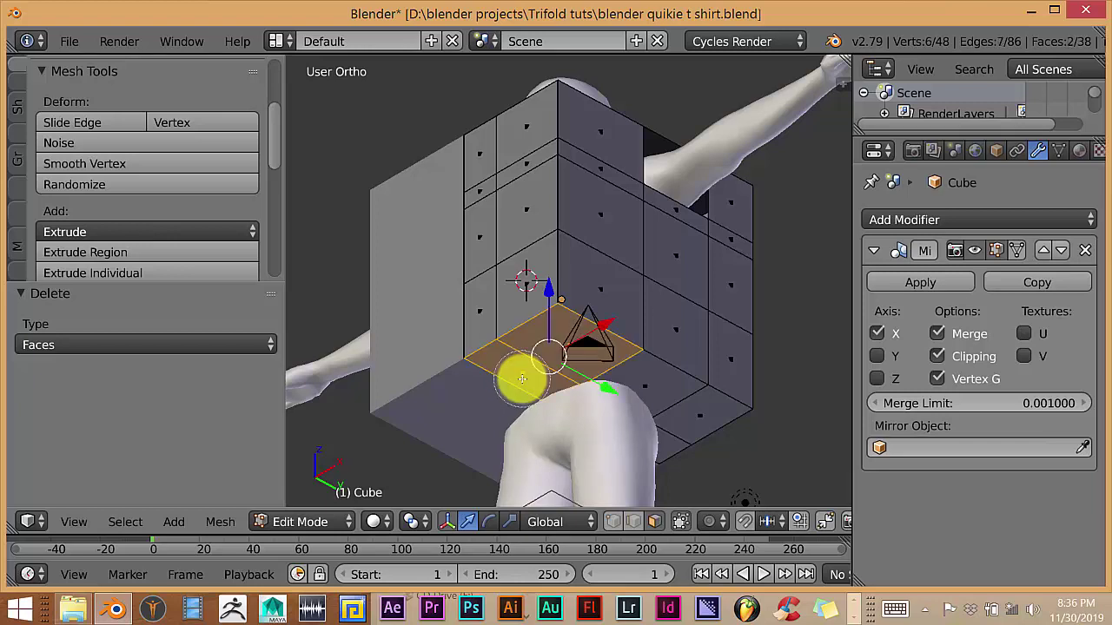
shift+right_click(620, 399)
shift+right_click(657, 414)
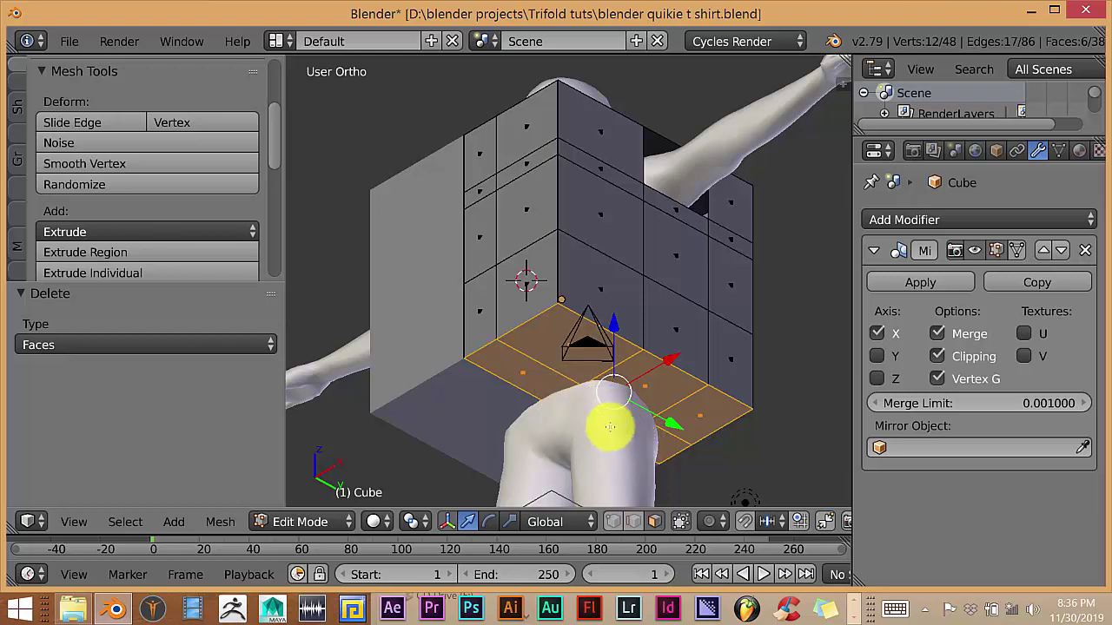
key(x)
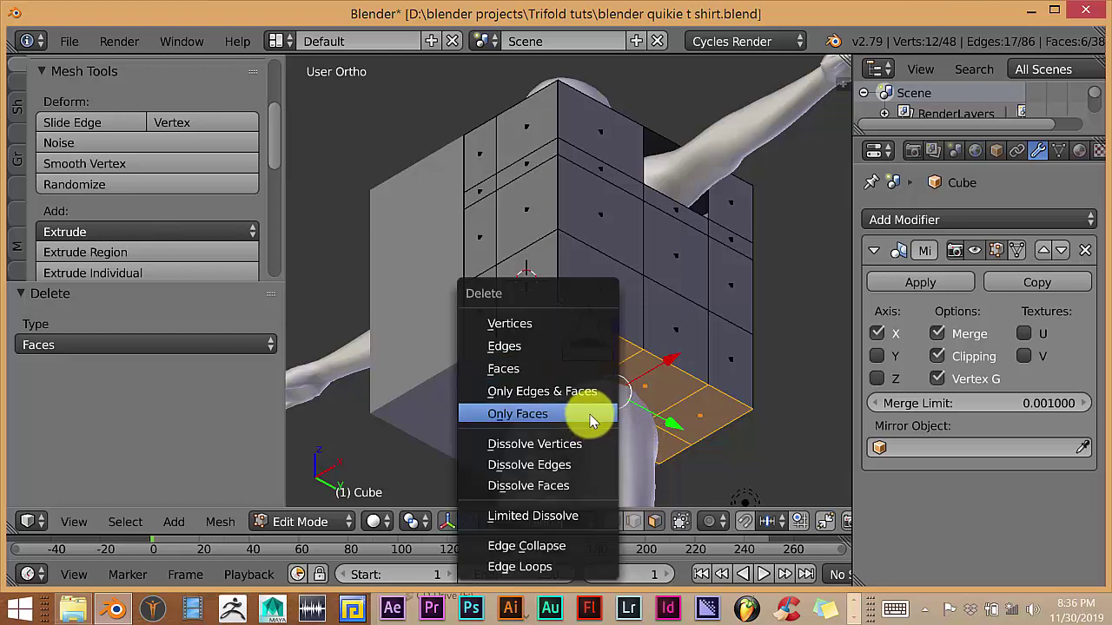
click(553, 372)
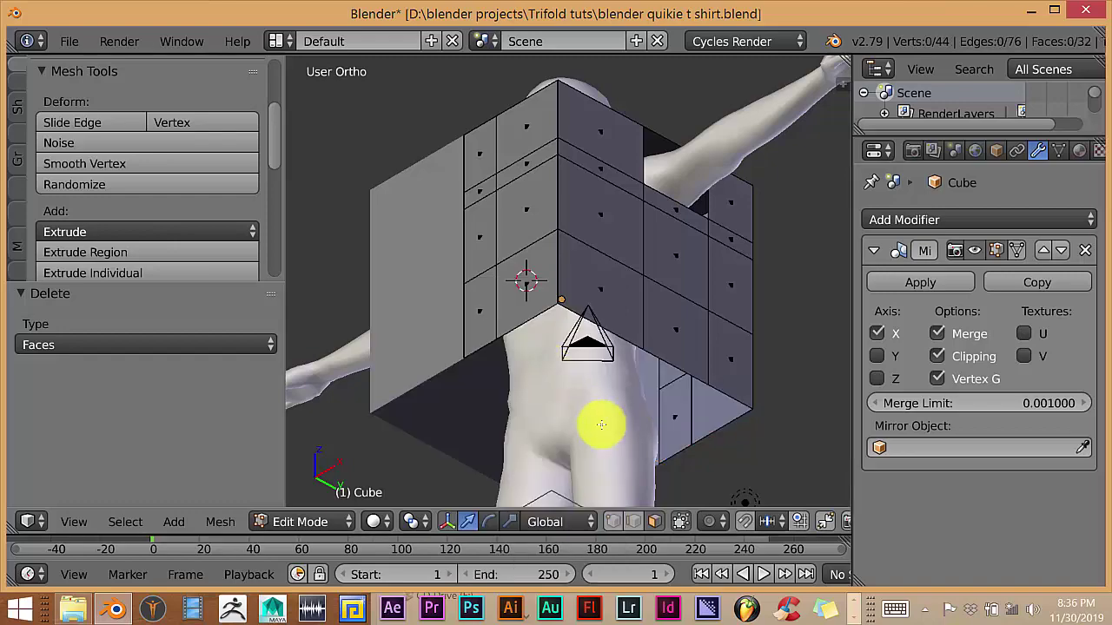
middle_drag(600, 427, 608, 61)
mouse_move(573, 166)
middle_down()
mouse_move(570, 199)
mouse_move(596, 174)
mouse_move(605, 200)
mouse_move(579, 206)
mouse_move(564, 186)
middle_up()
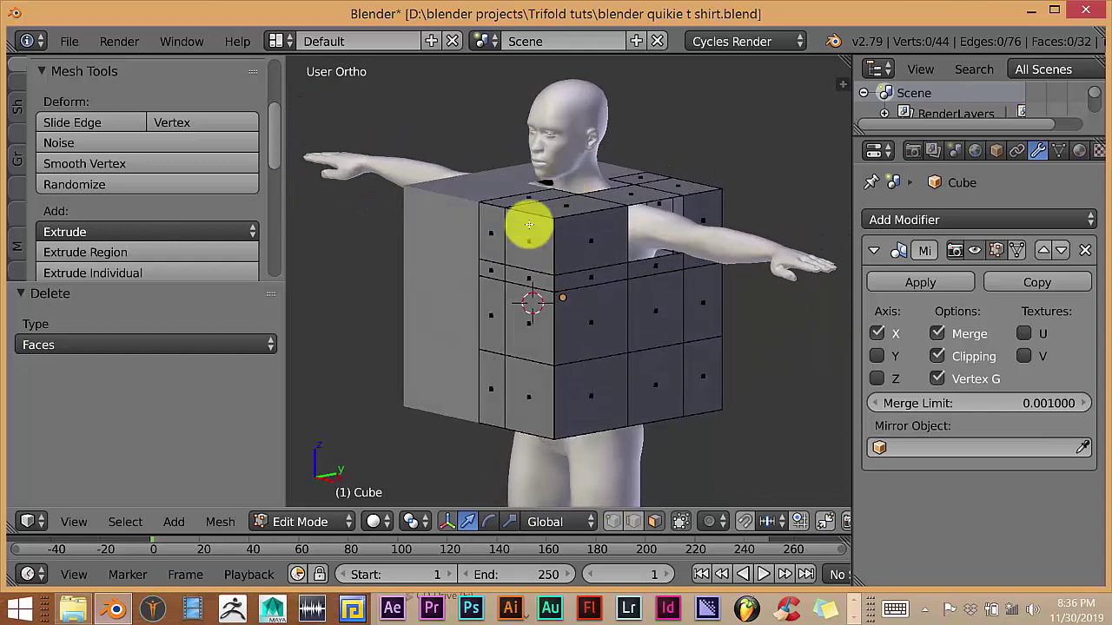
key(KP_6)
key(KP_6)
key(KP_6)
key(KP_6)
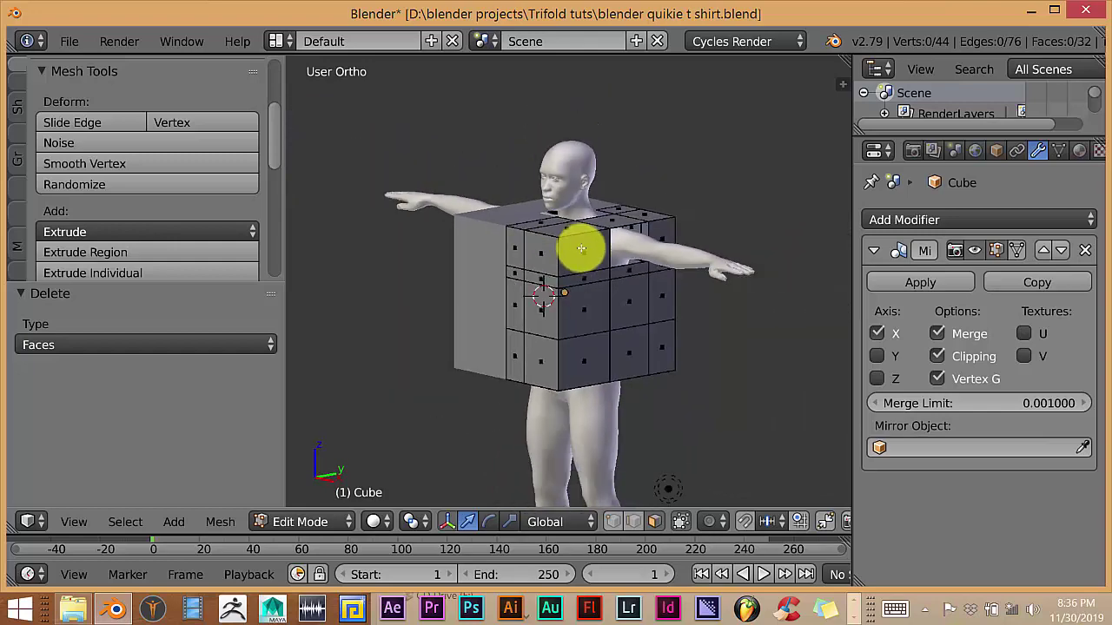
middle_drag(544, 230, 565, 262)
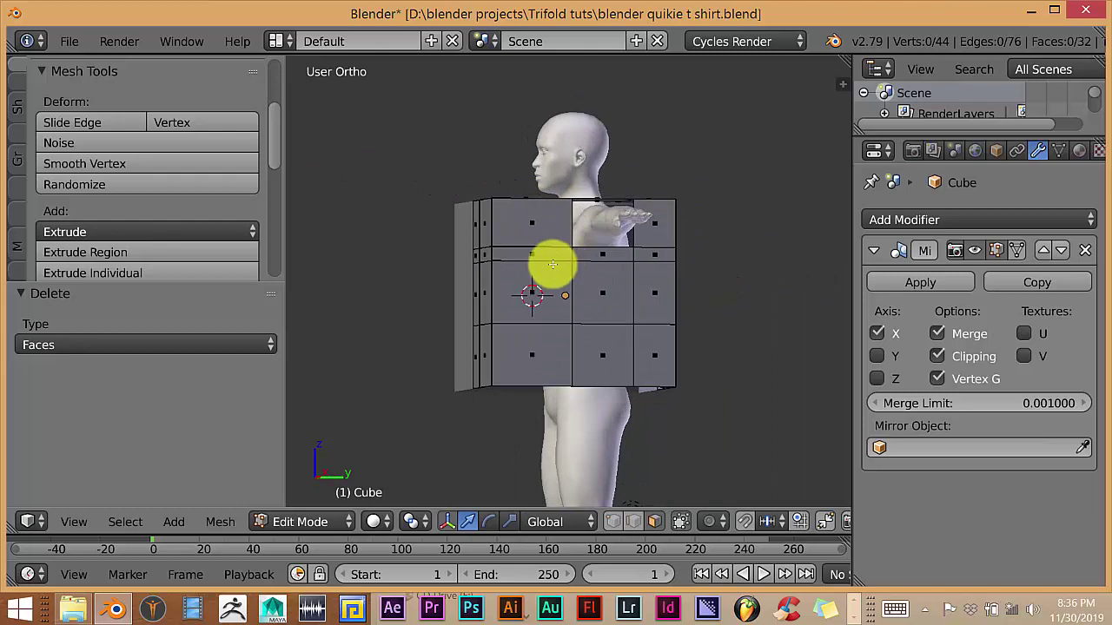
click(884, 253)
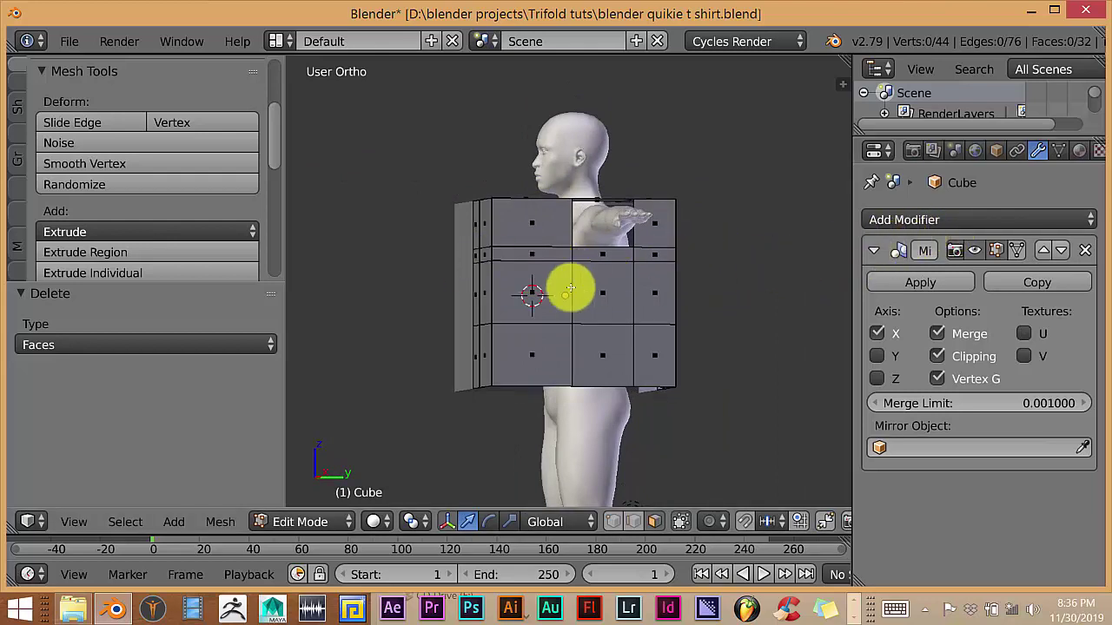
scroll(504, 292, up, 2)
middle_drag(504, 293, 501, 302)
click(504, 300)
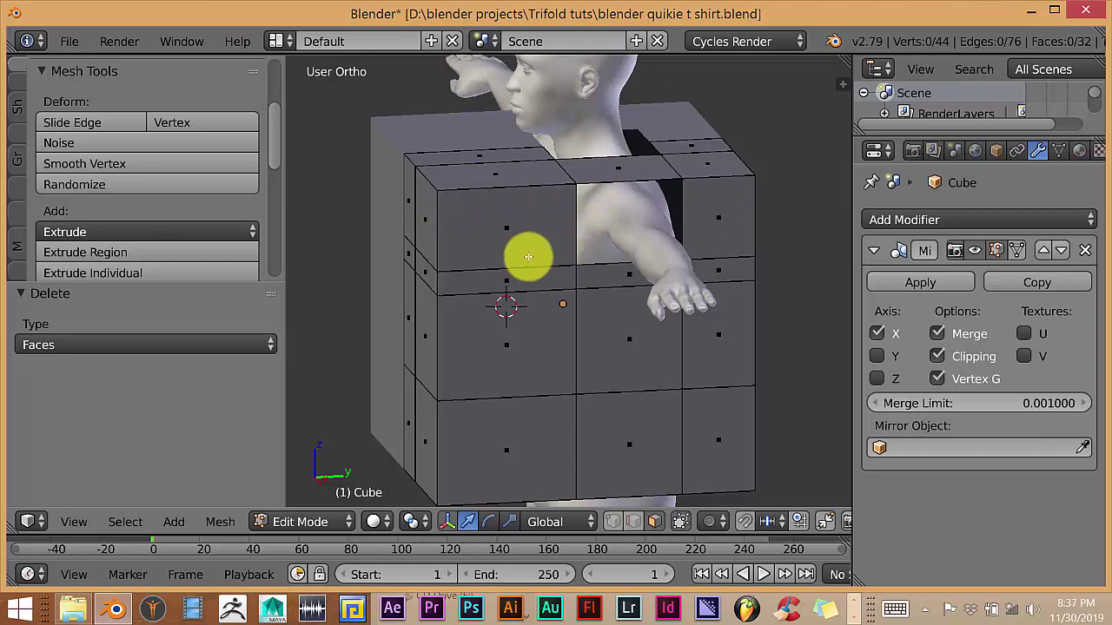
Step: In Edge select mode, select the top-left outer shoulder corner edge of the block
middle_drag(526, 253, 537, 241)
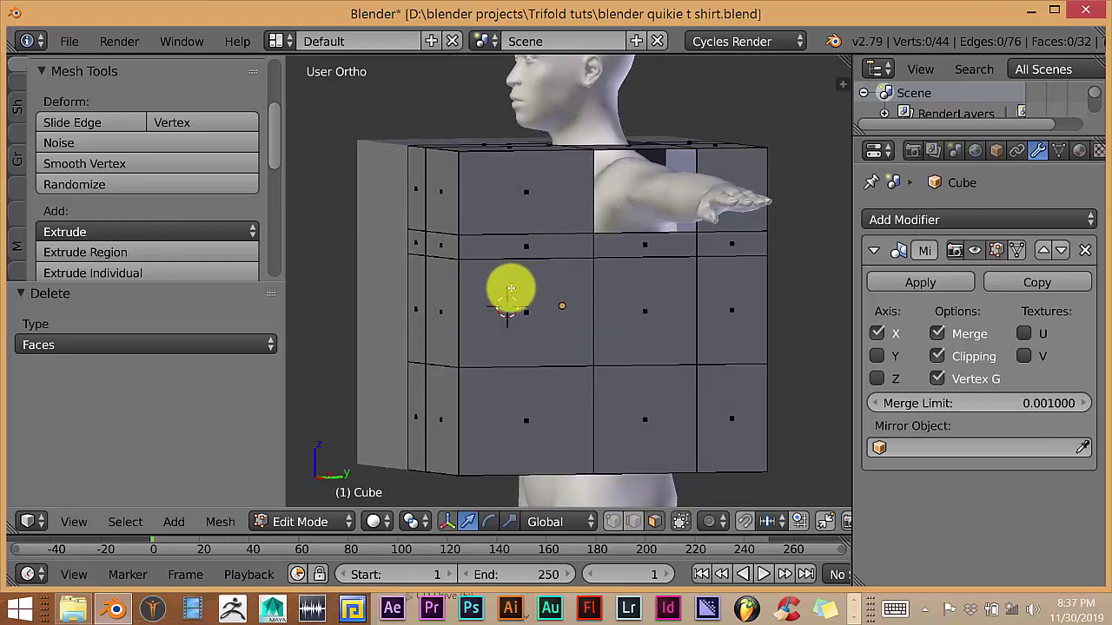
middle_drag(485, 184, 526, 243)
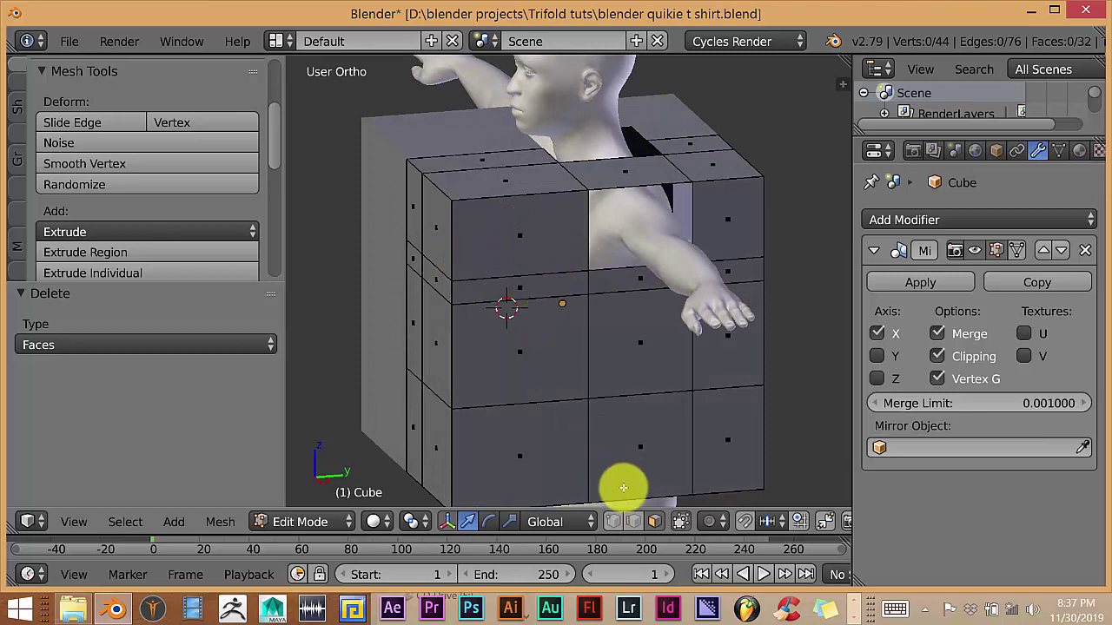
click(632, 521)
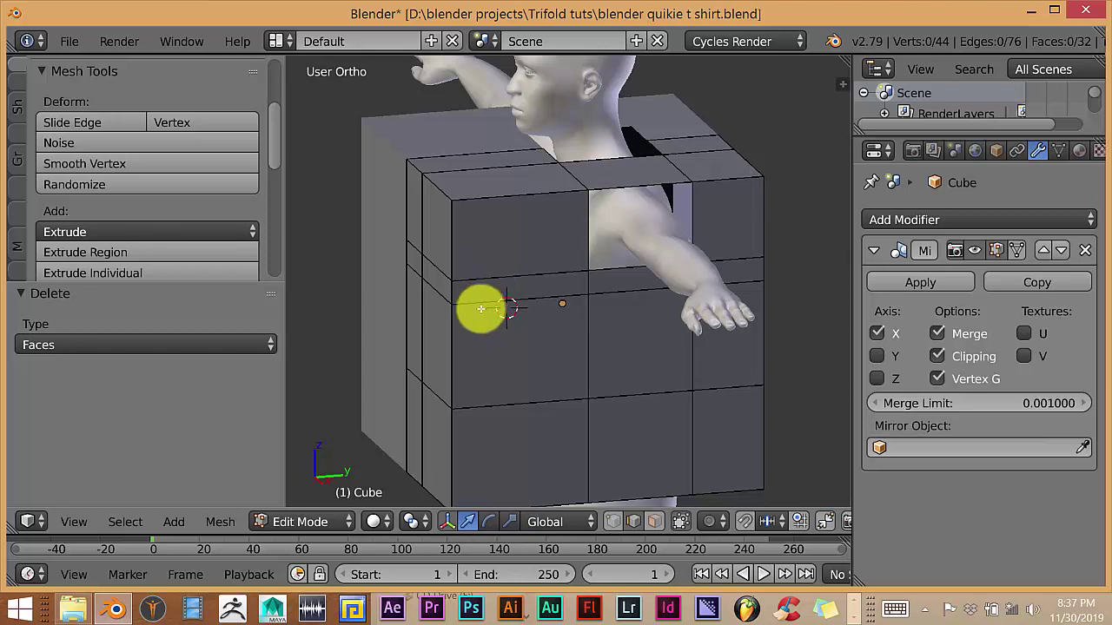
right_click(430, 178)
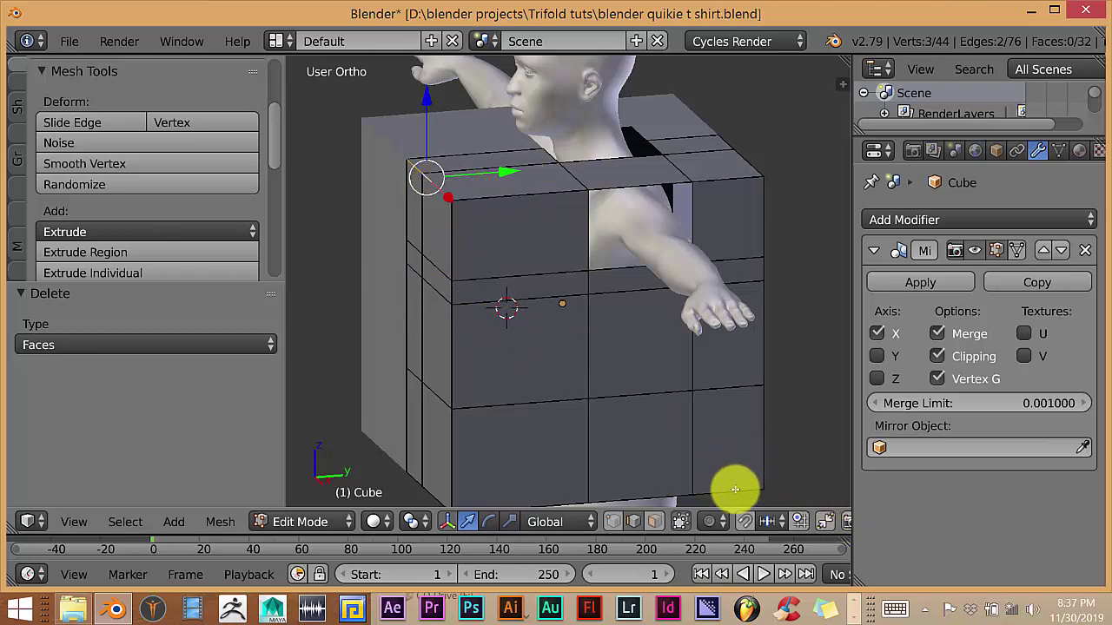
Step: With Connected proportional editing, move the outer shoulder corner -1.676 on Z with adjusted falloff
click(718, 525)
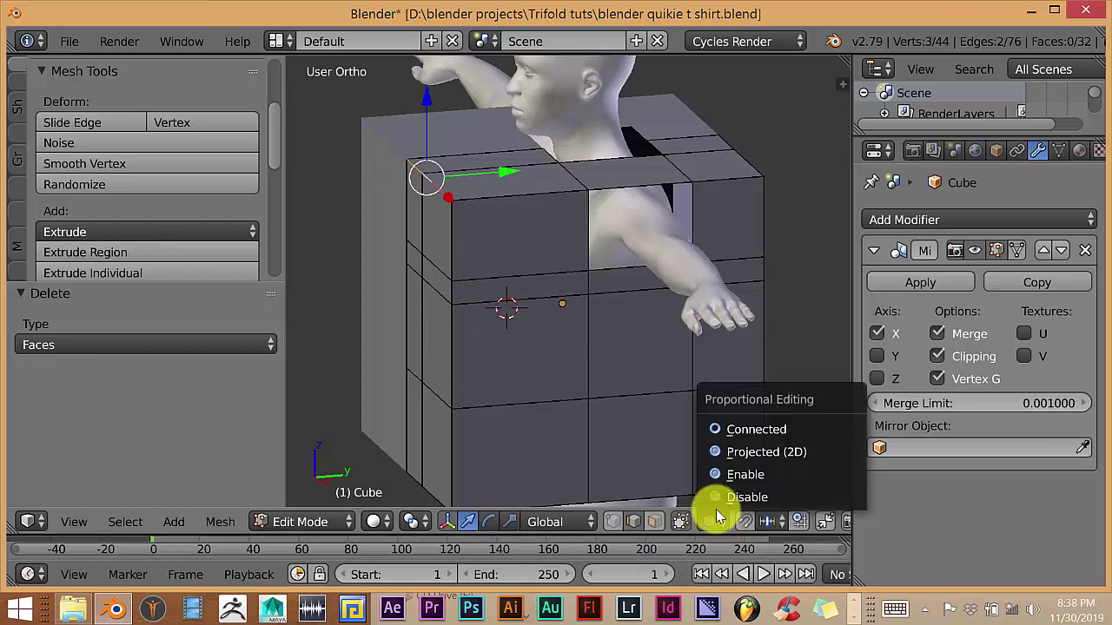
click(725, 439)
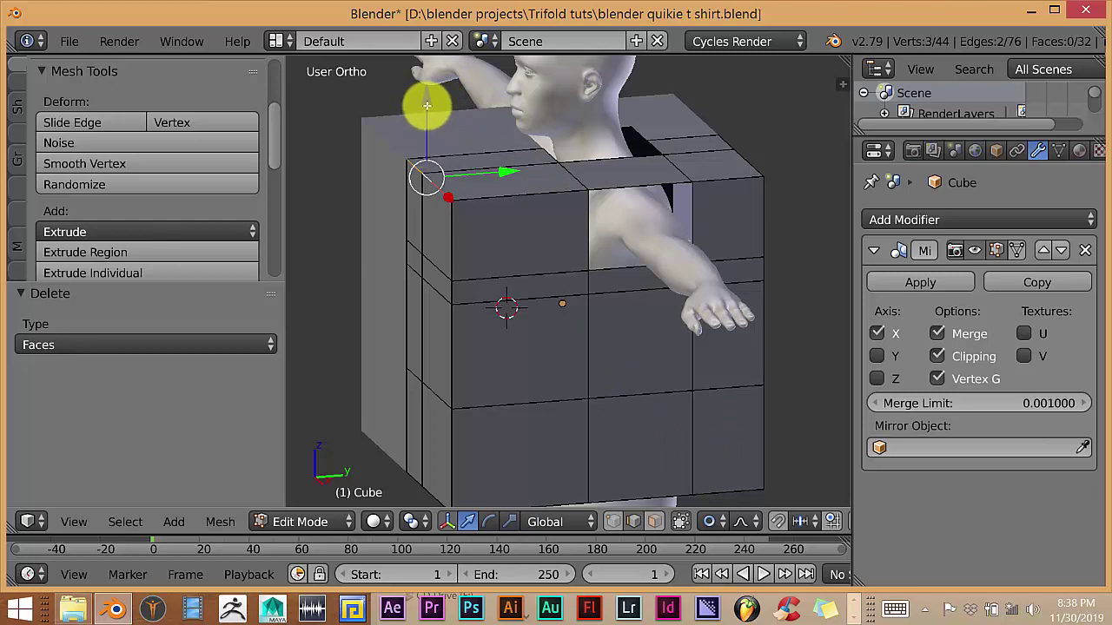
drag(427, 106, 452, 205)
scroll(434, 142, down, 5)
scroll(443, 189, down, 4)
scroll(449, 207, down, 3)
scroll(451, 205, up, 3)
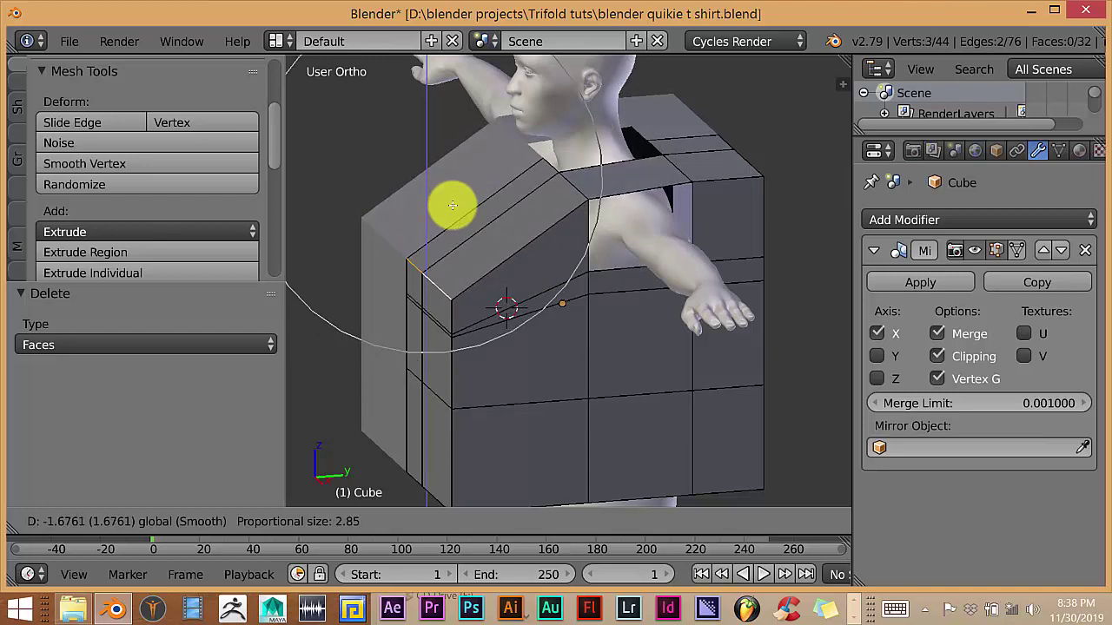
drag(451, 205, 452, 207)
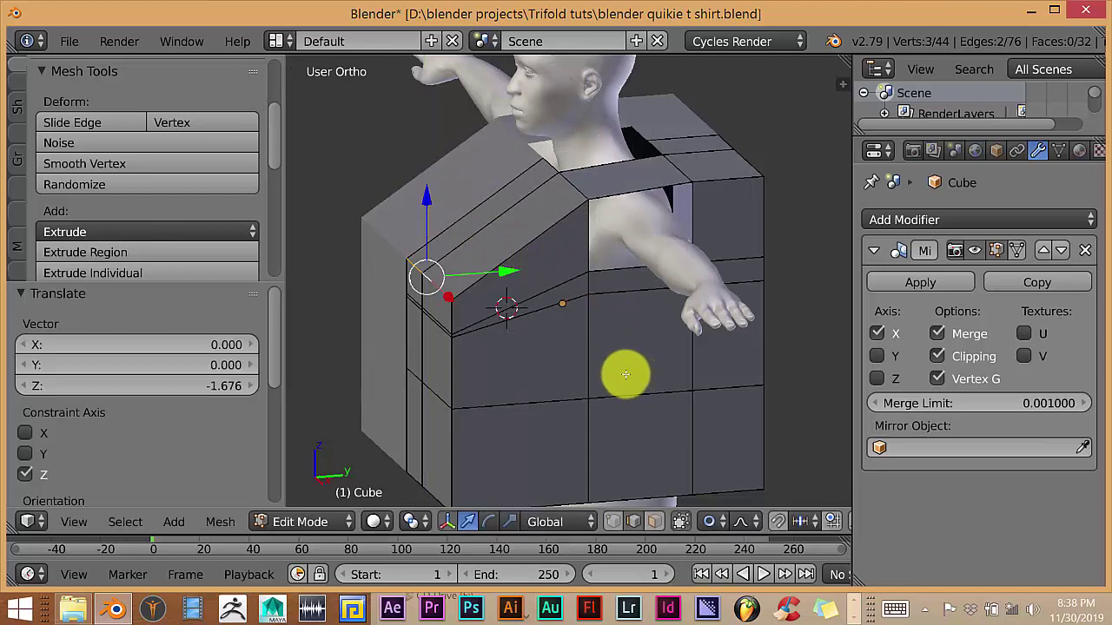
Step: Lower the top outer corner a further 0.835 on Z with a 4.18 proportional falloff
shift+middle_drag(626, 375, 602, 320)
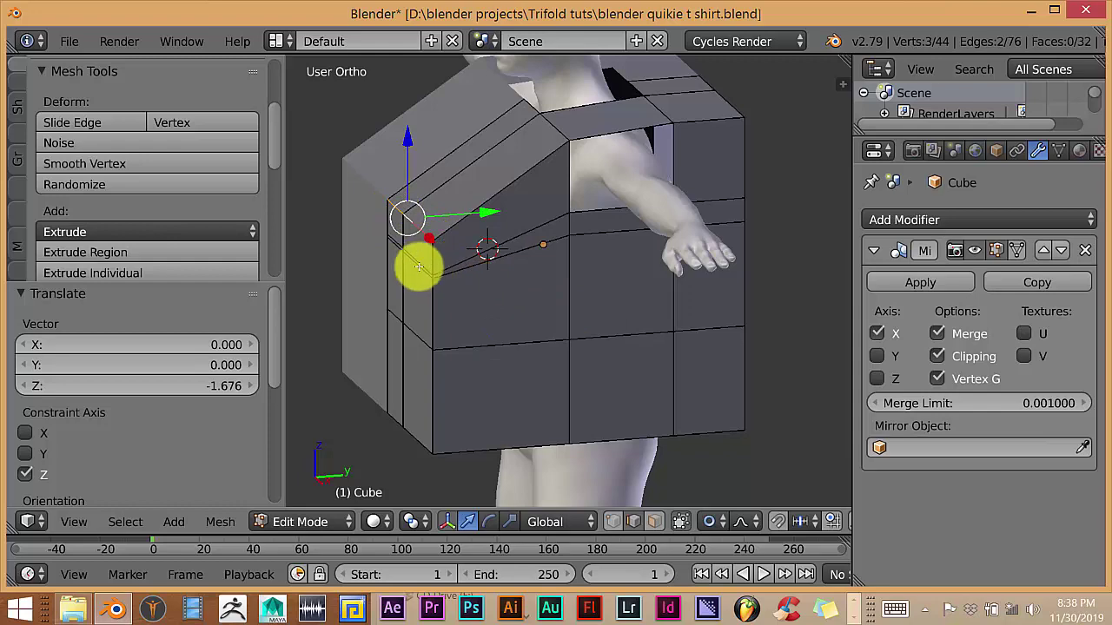
middle_drag(680, 293, 655, 279)
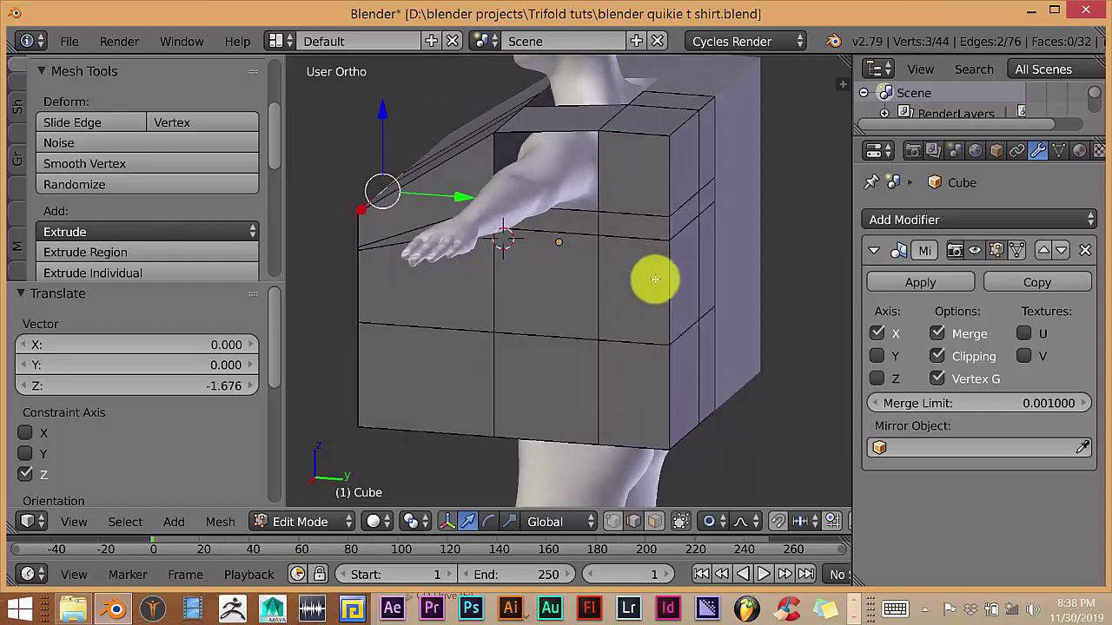
right_click(675, 131)
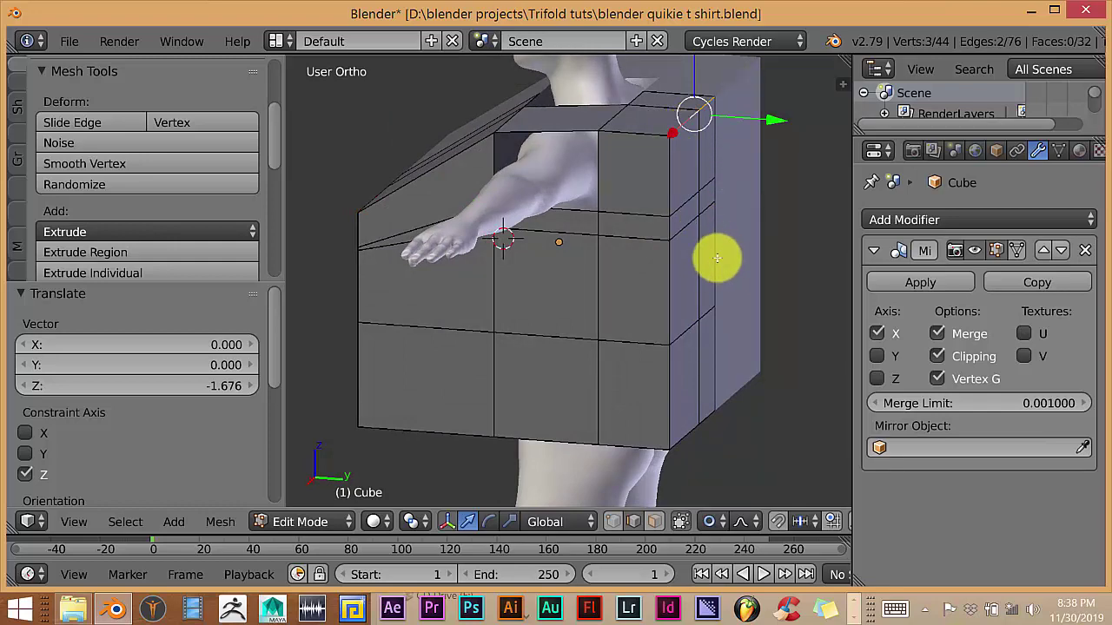
shift+middle_drag(717, 258, 697, 293)
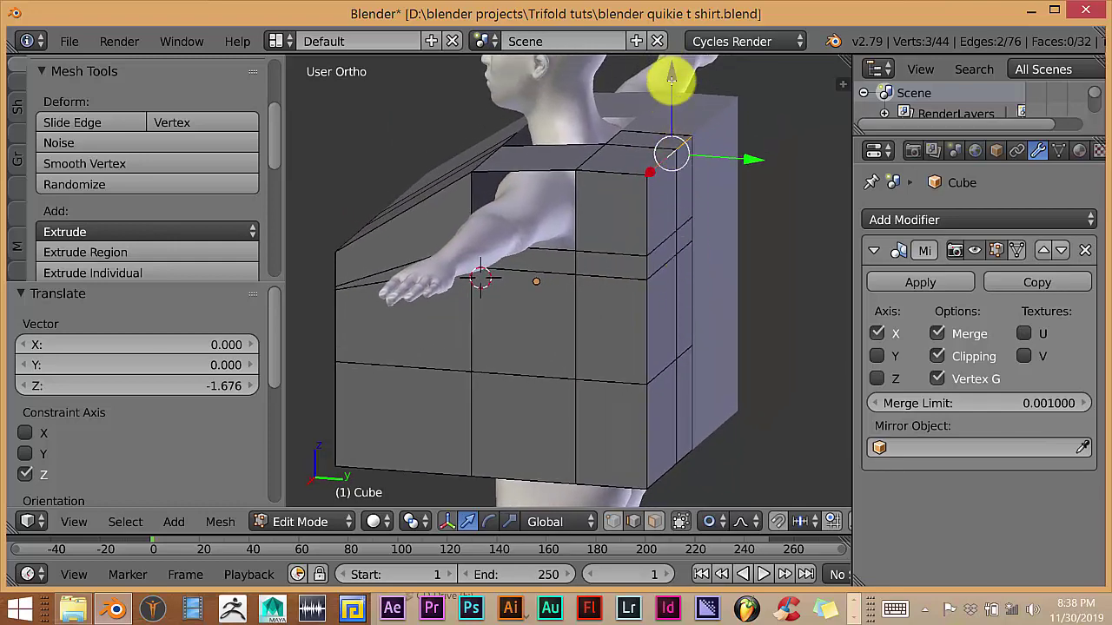
drag(671, 80, 672, 118)
scroll(673, 99, down, 2)
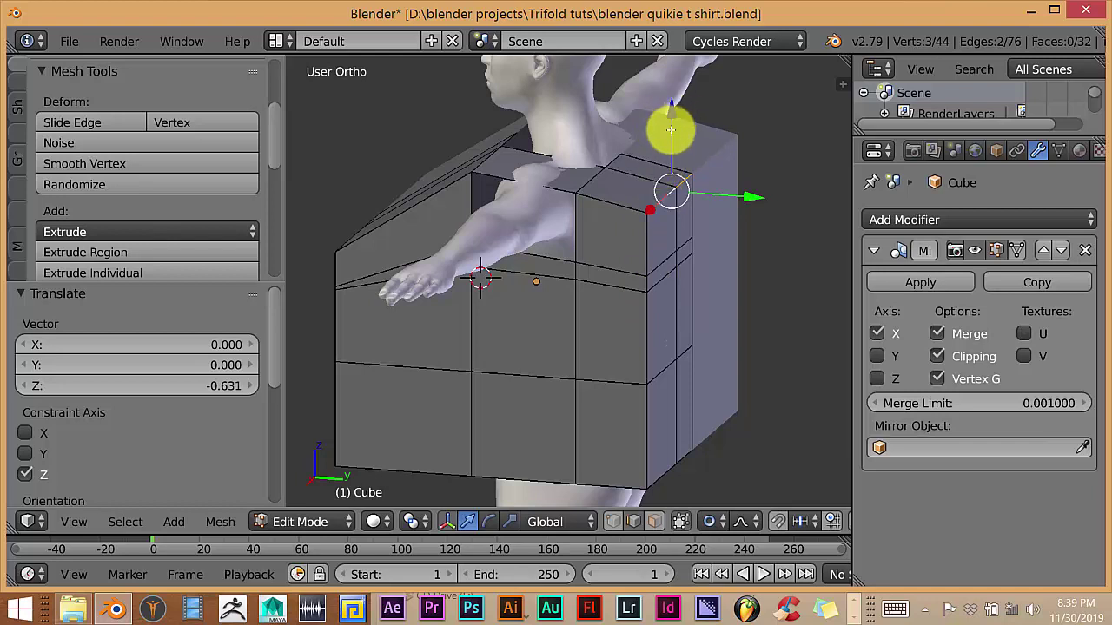
drag(670, 124, 671, 175)
scroll(670, 156, down, 2)
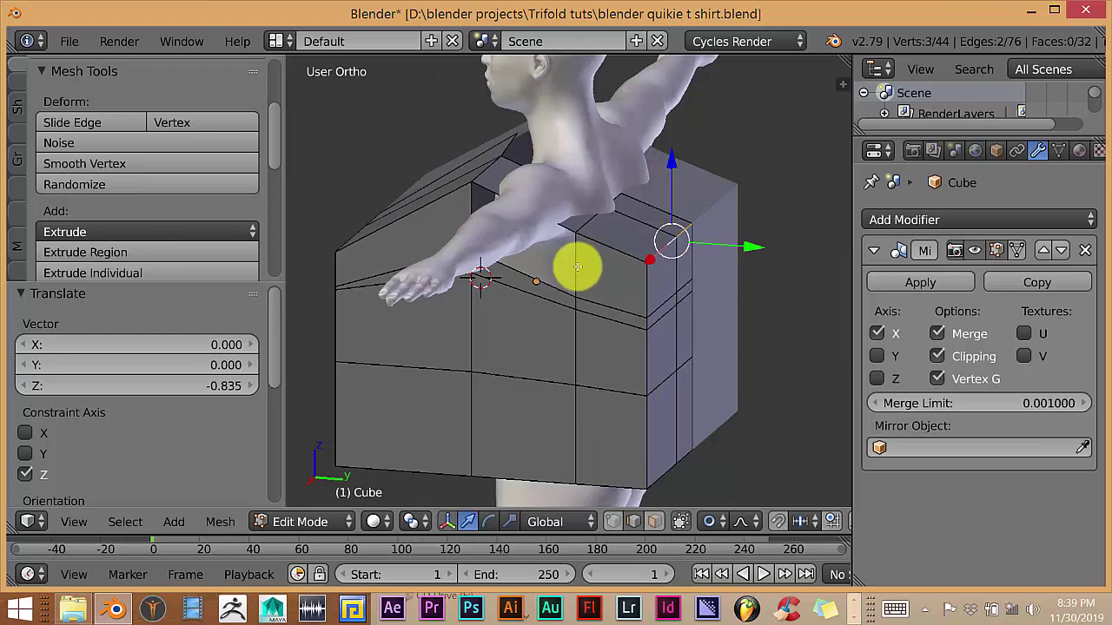
Step: Disable proportional editing and start a Loop Cut (Ctrl+R) across the shoulder
click(711, 521)
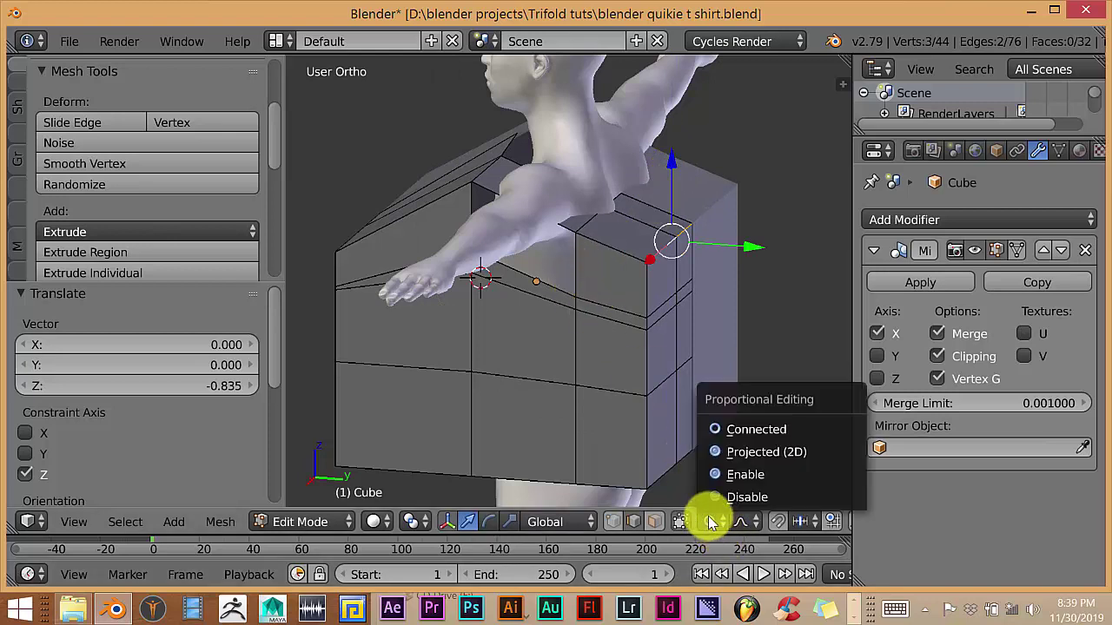
click(718, 498)
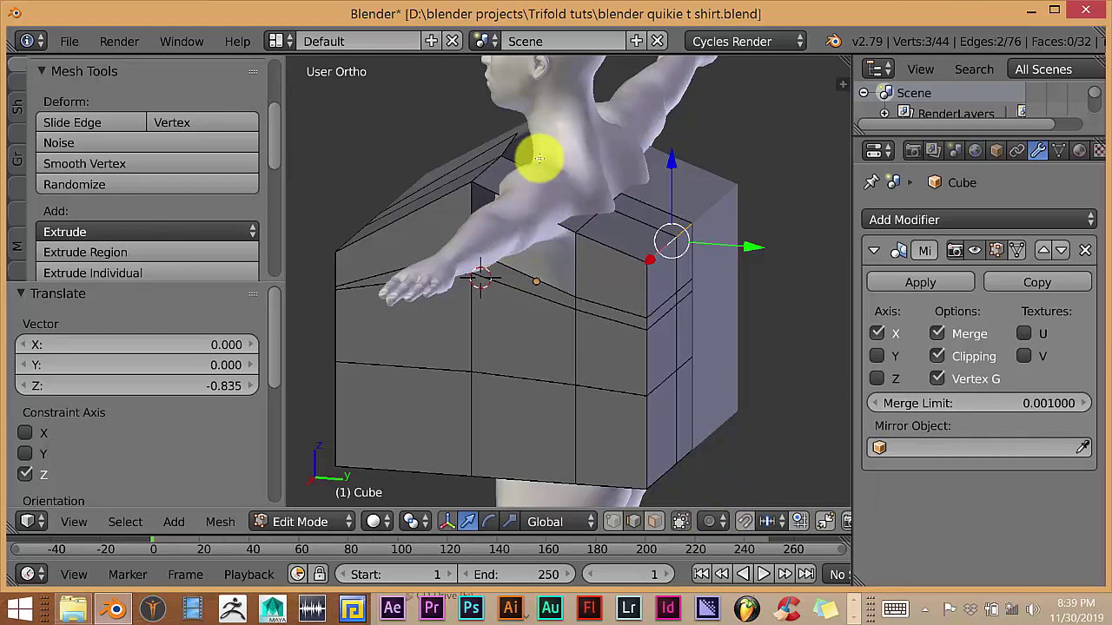
middle_drag(533, 193, 566, 193)
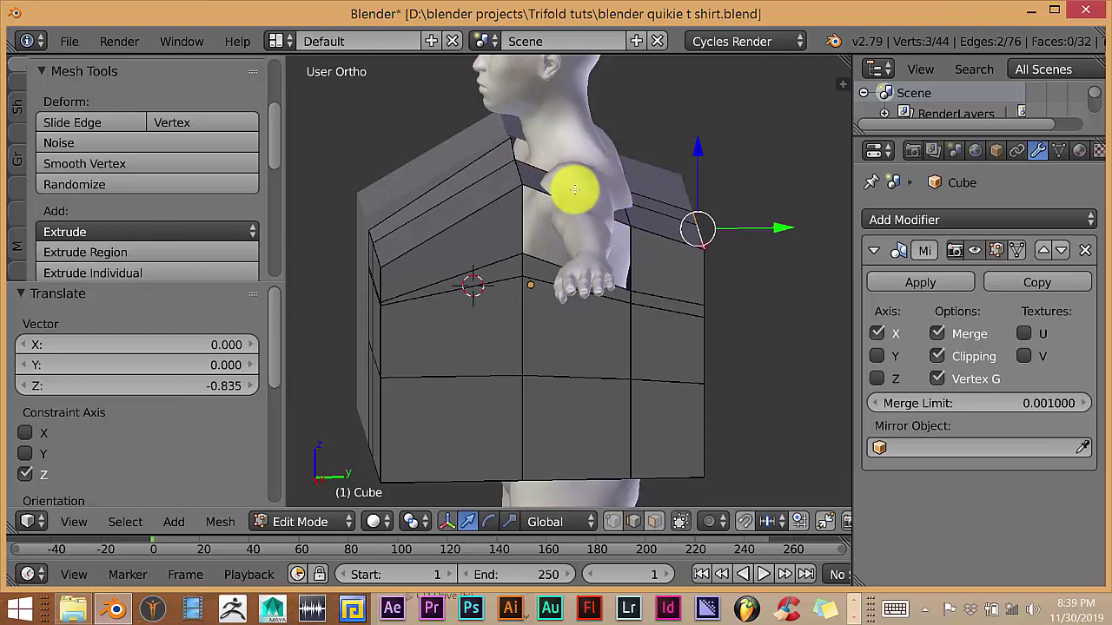
key(ctrl+r)
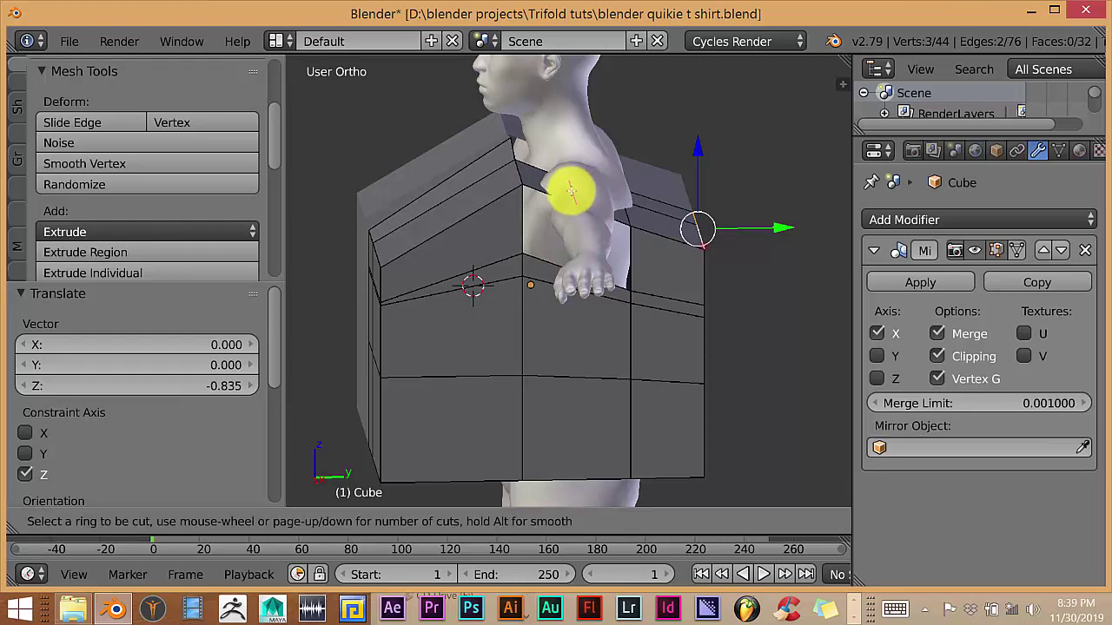
Step: Place the new edge loop across the shoulder, undoing a first attempt to raise it
click(571, 190)
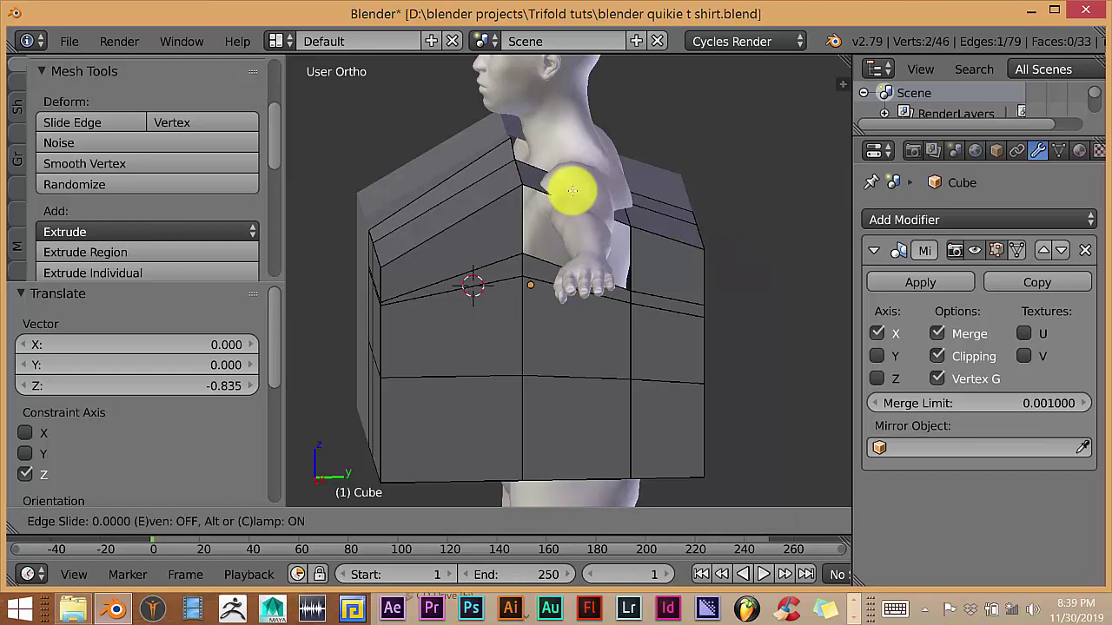
click(572, 190)
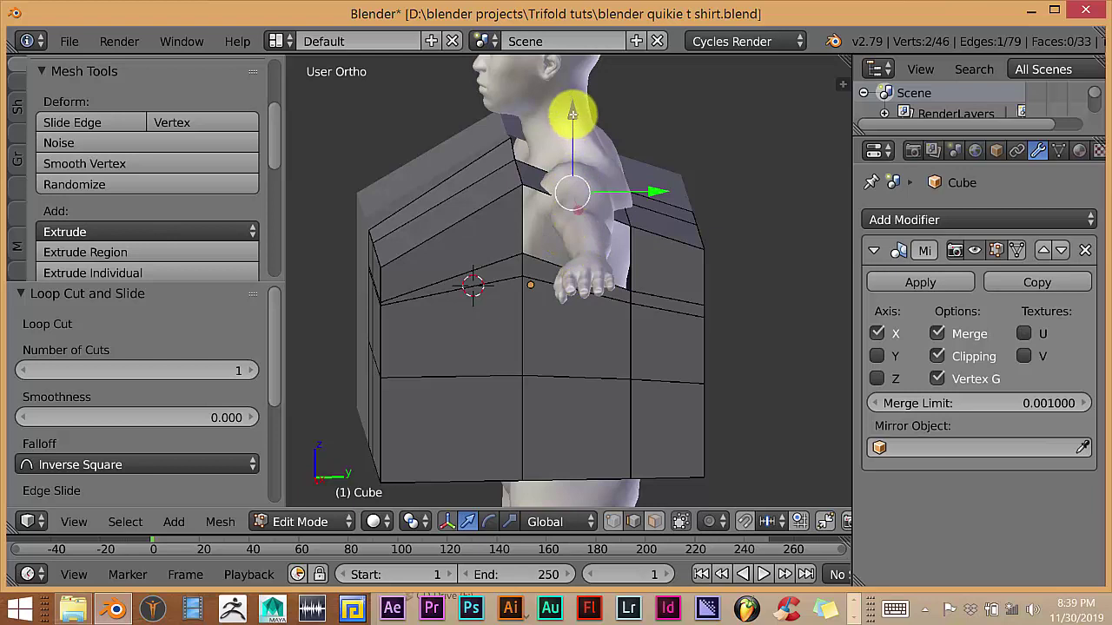
drag(573, 114, 572, 77)
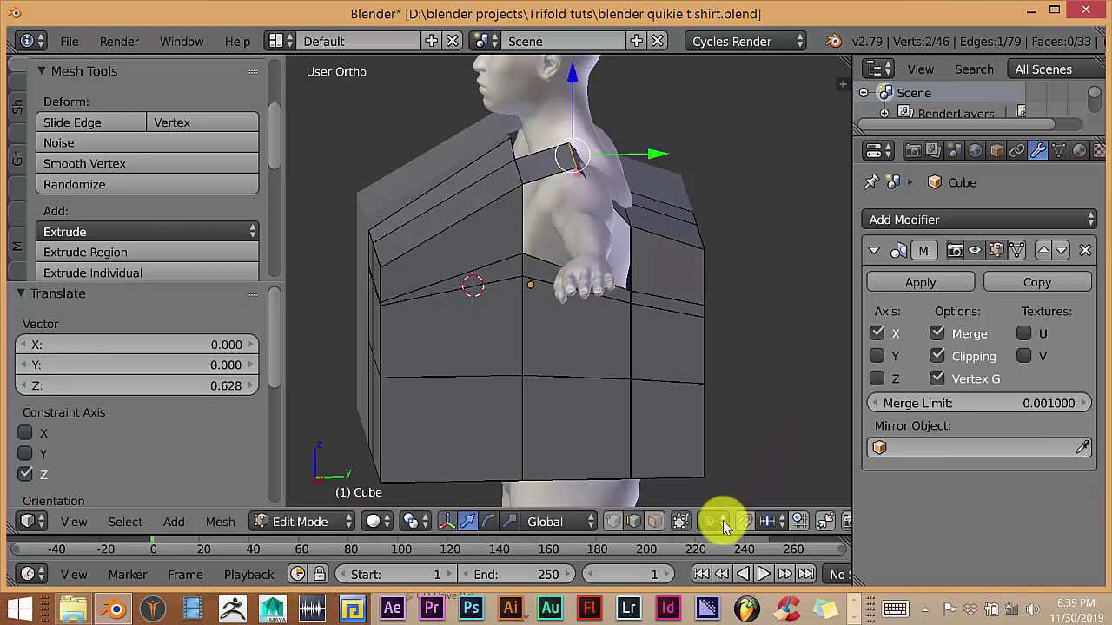
key(ctrl+z)
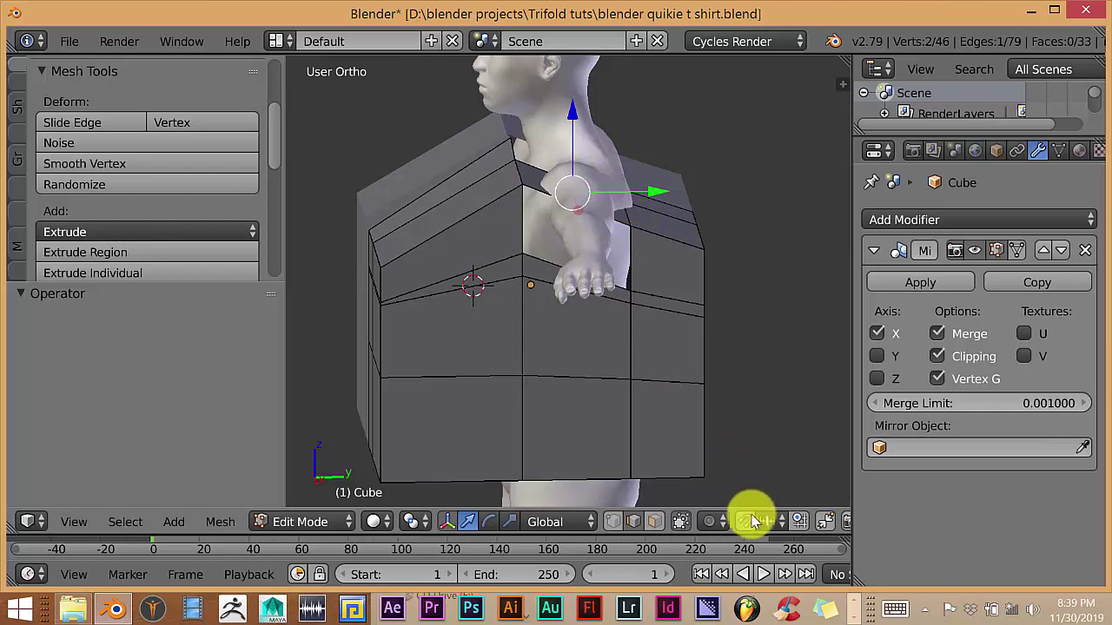
Step: With Connected proportional editing, raise the shoulder loop 1.082 on Z to form a peak
click(716, 522)
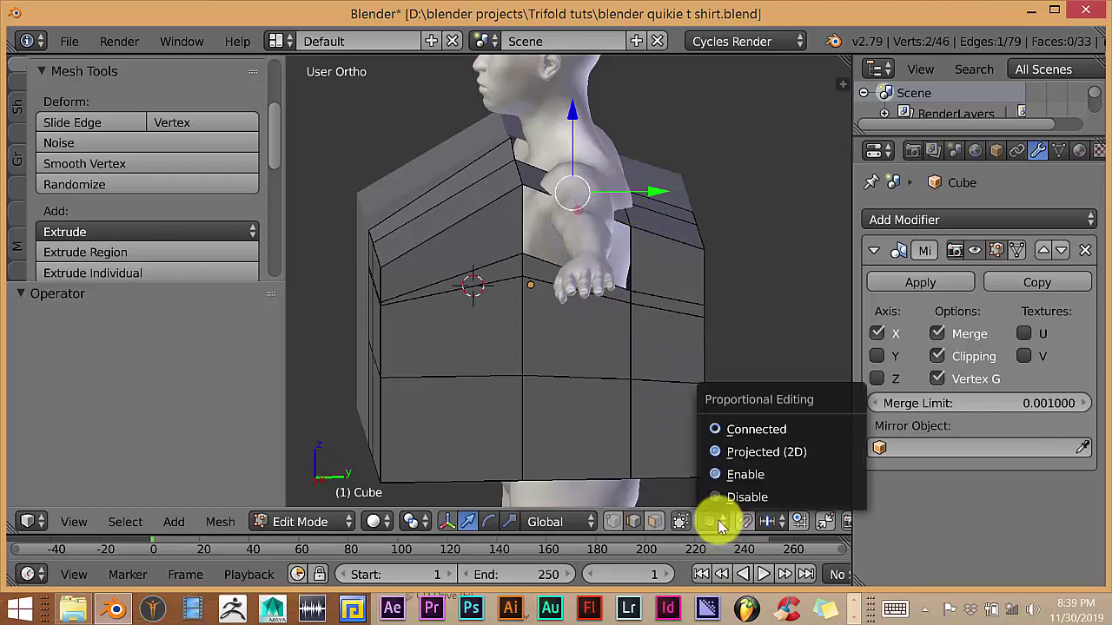
click(717, 429)
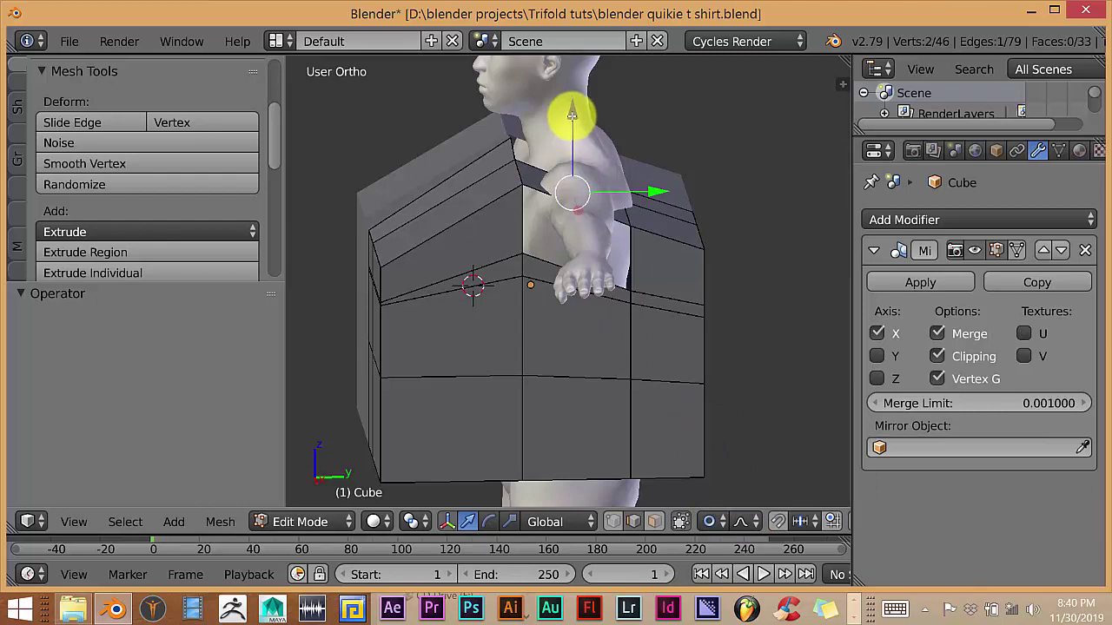
drag(572, 114, 578, 502)
scroll(571, 96, down, 2)
scroll(571, 77, down, 5)
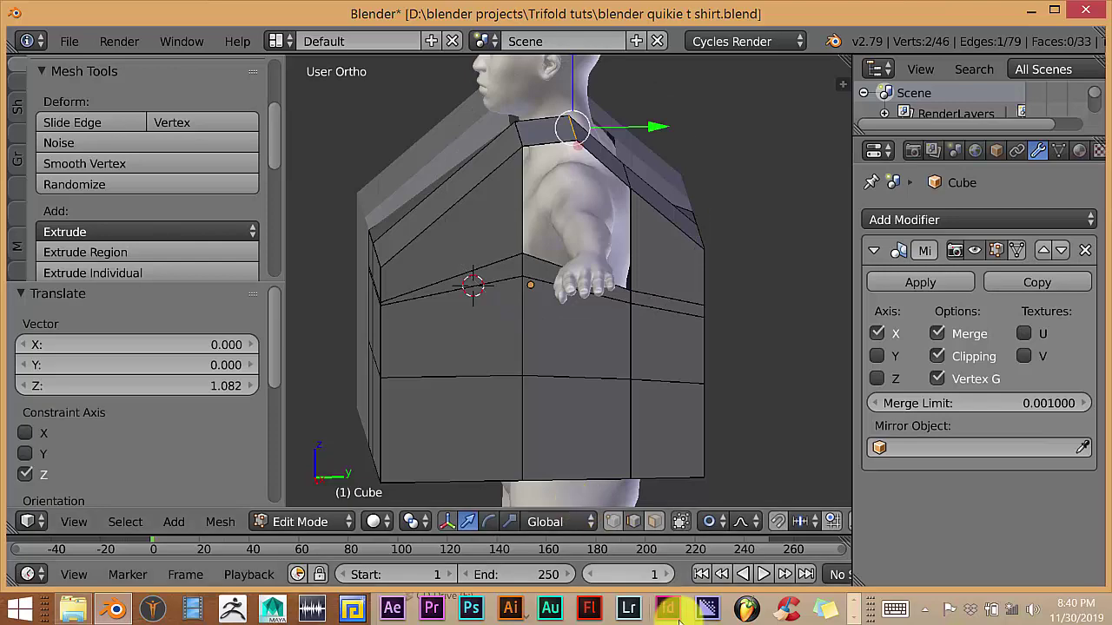
middle_drag(718, 411, 688, 438)
right_click(717, 405)
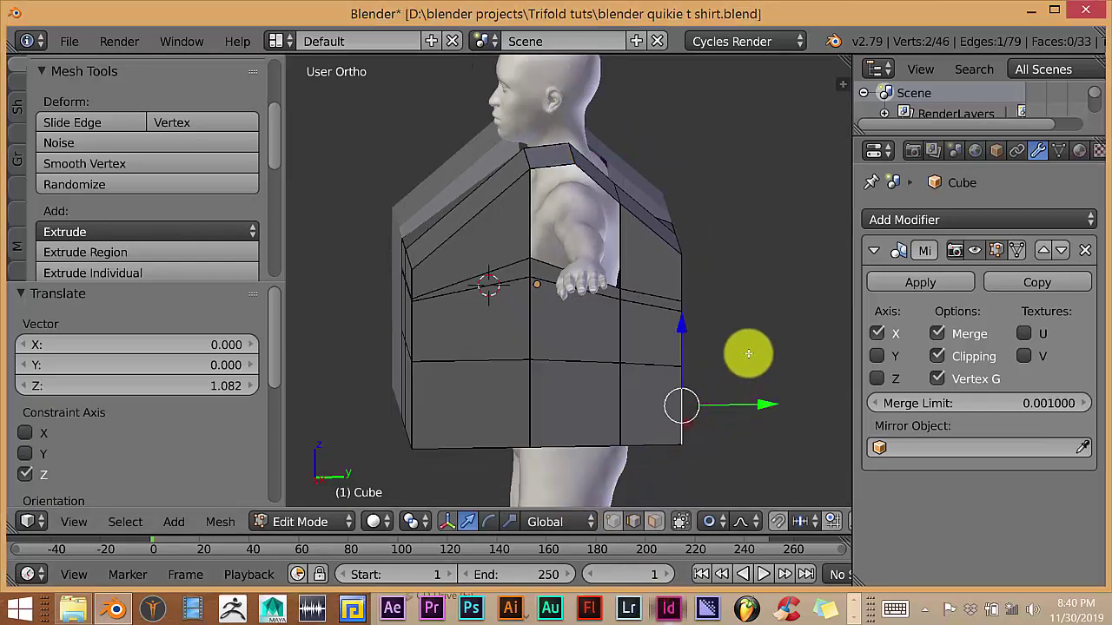
middle_drag(744, 356, 628, 296)
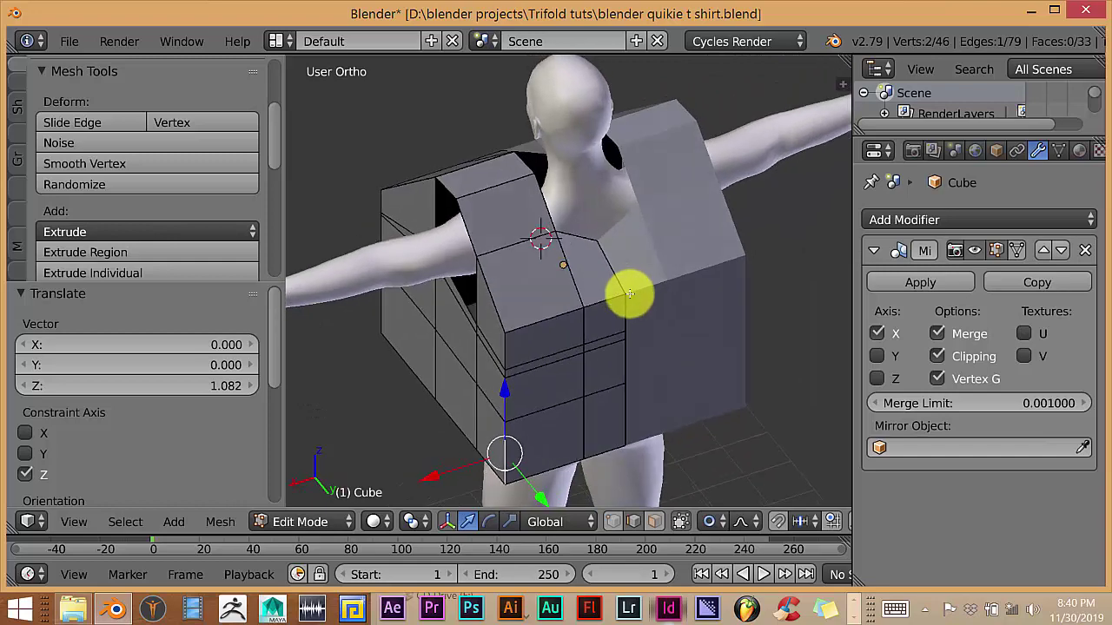
middle_drag(566, 268, 551, 191)
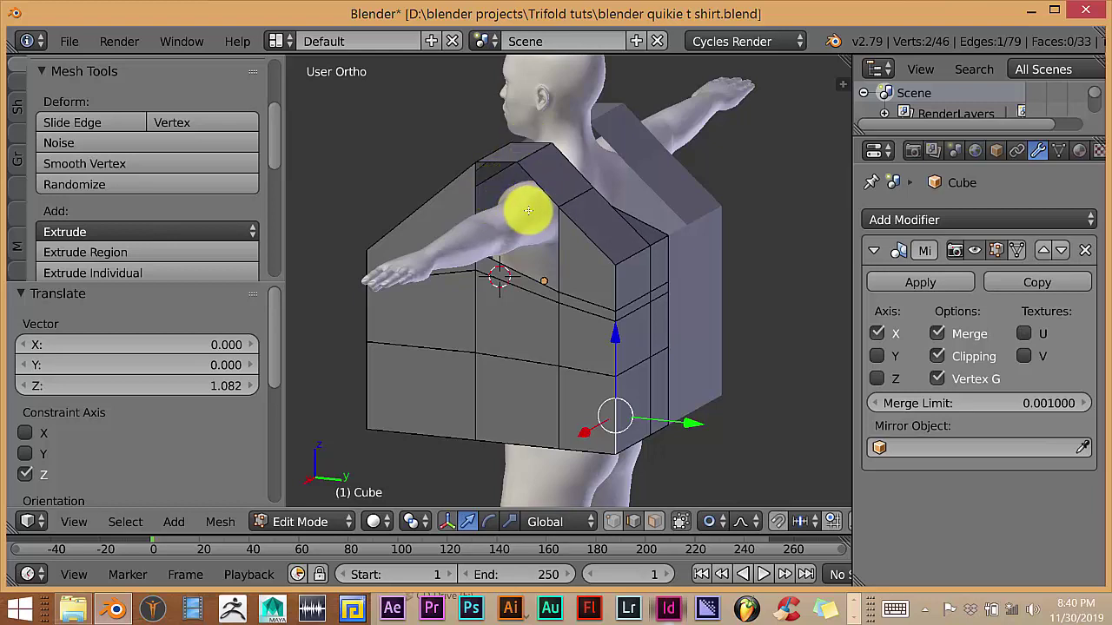
middle_drag(608, 335, 557, 383)
scroll(556, 383, up, 4)
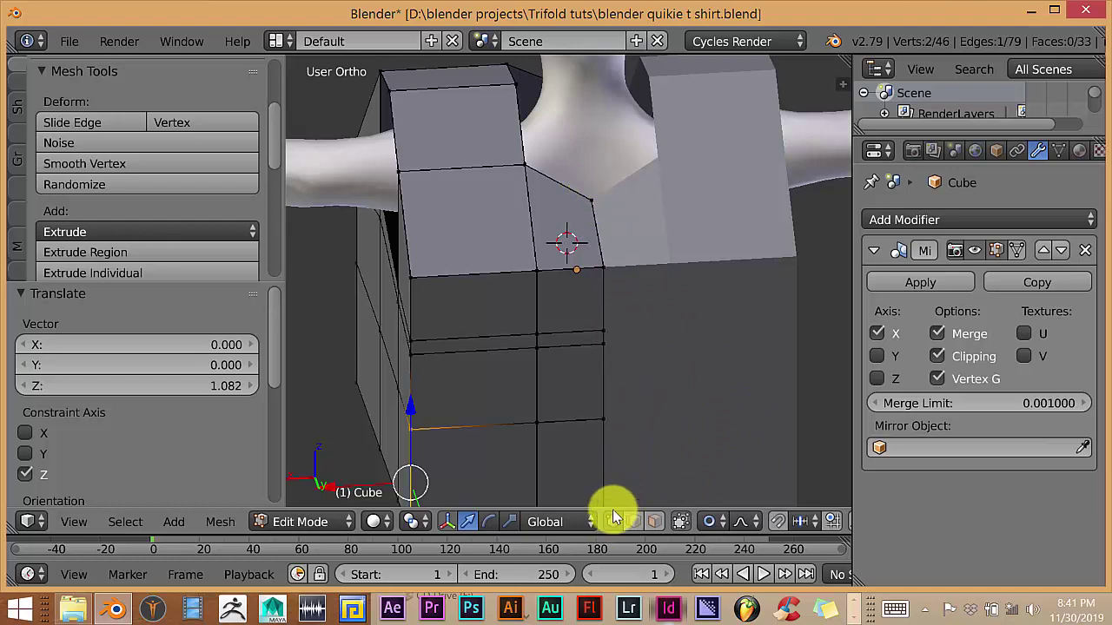
Step: Raise the vertex beside the neck 0.392 on Z with smooth falloff and inspect the result
right_click(591, 200)
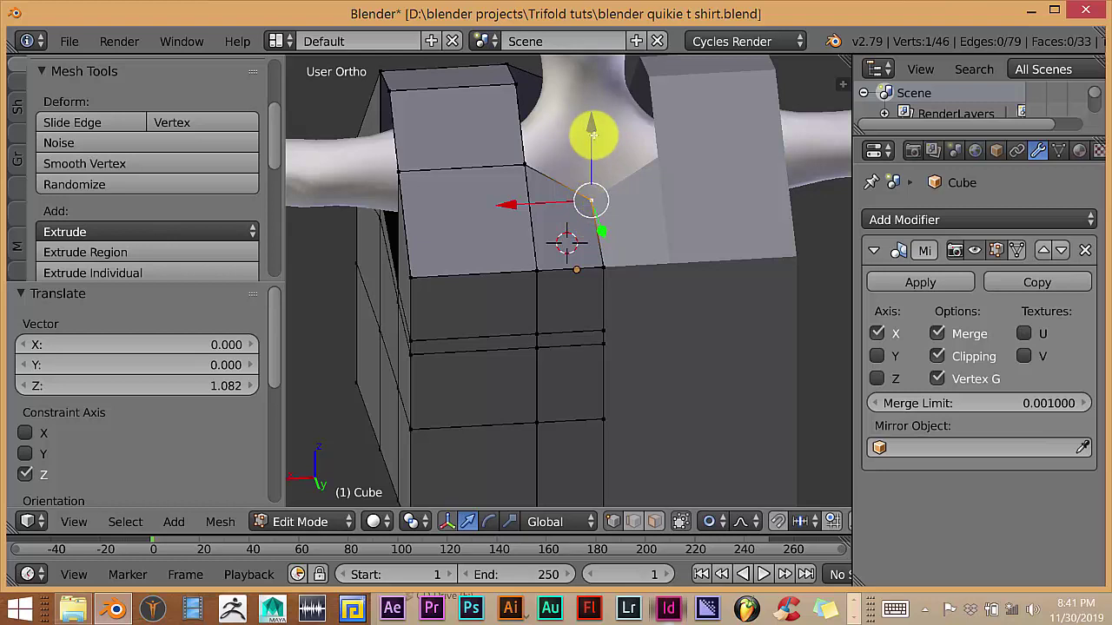
drag(593, 135, 600, 105)
scroll(594, 128, up, 5)
scroll(597, 118, up, 2)
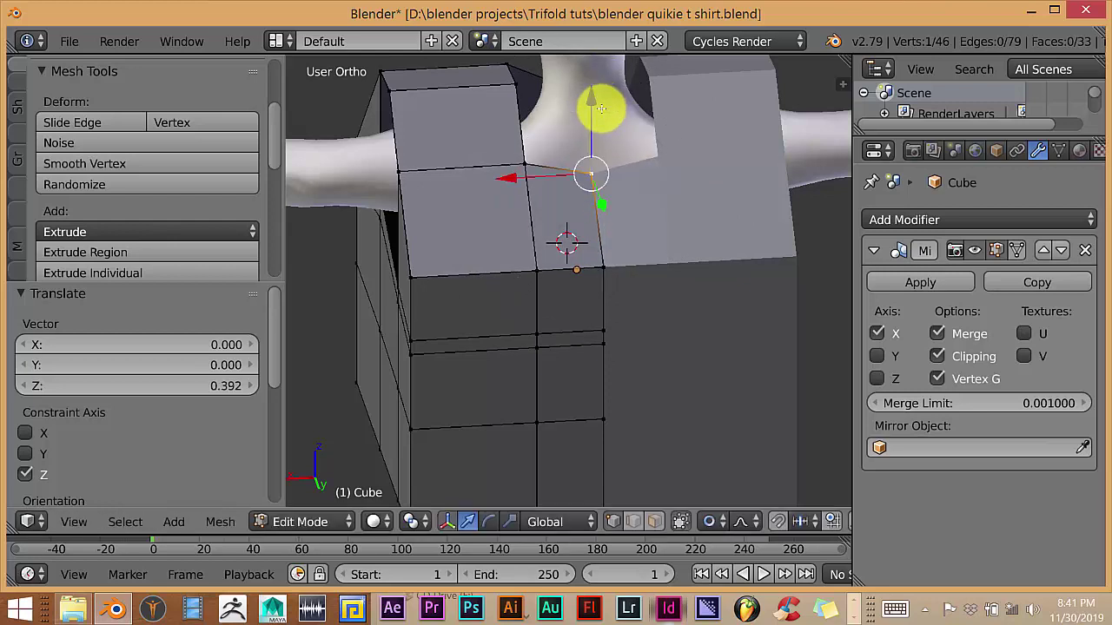
middle_drag(655, 251, 713, 324)
scroll(651, 318, up, 5)
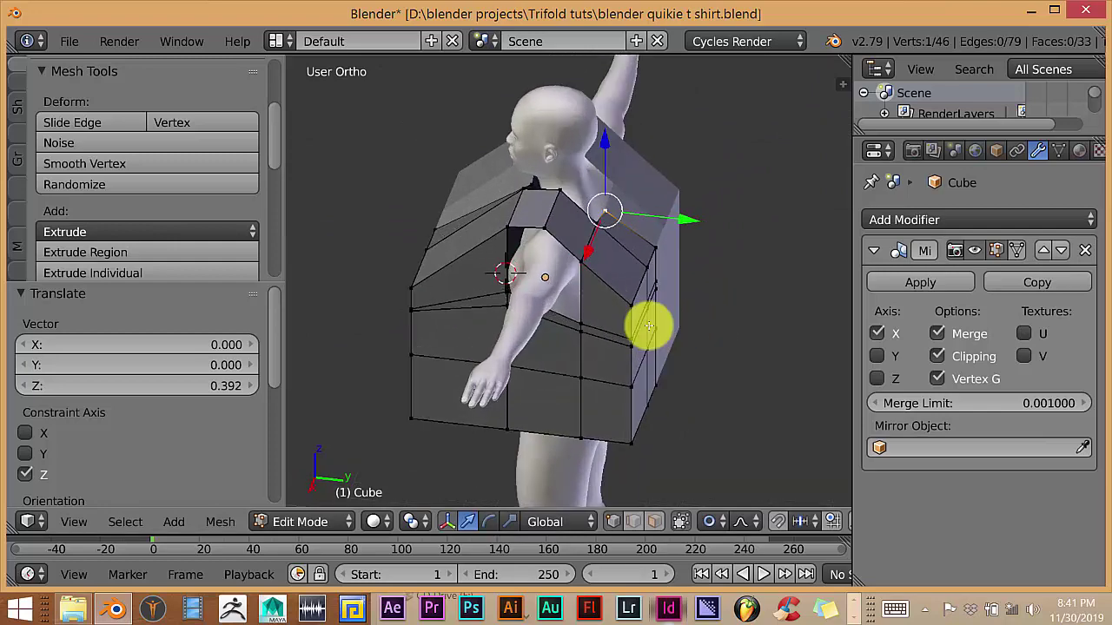
scroll(676, 308, down, 2)
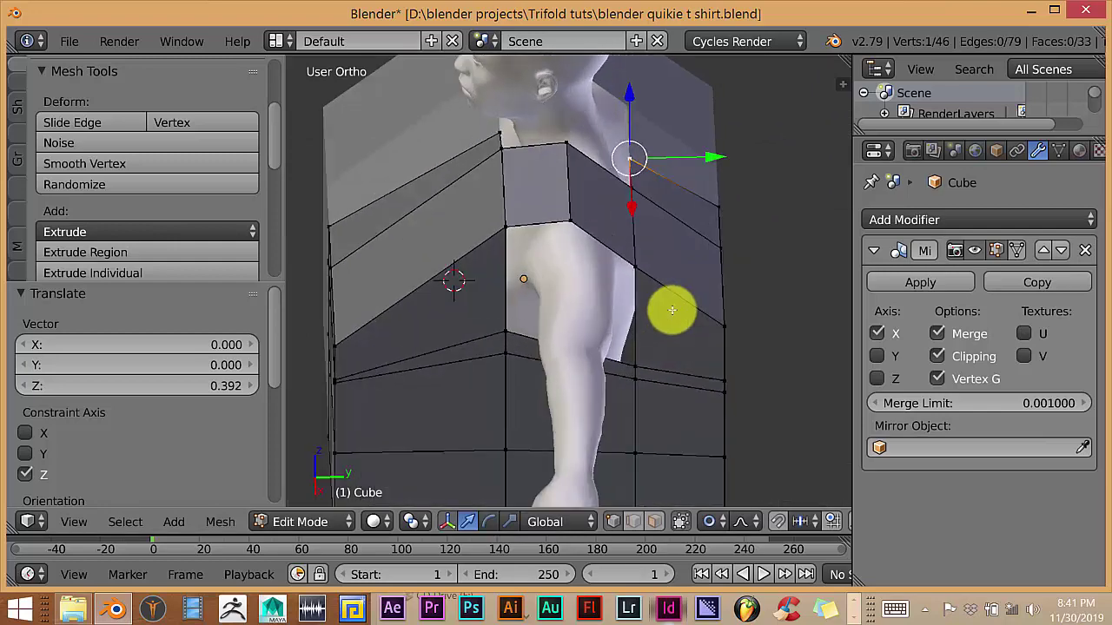
middle_drag(670, 310, 633, 310)
middle_drag(675, 280, 608, 345)
scroll(608, 346, up, 1)
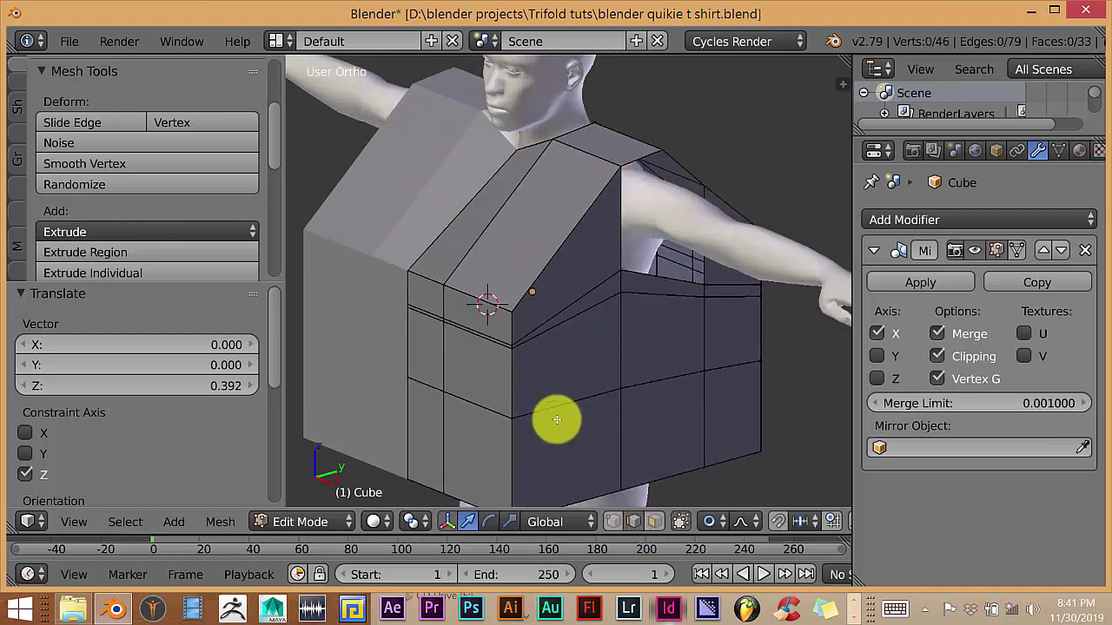
Step: Re-enable proportional editing and select the edge loop below the shoulder
click(715, 524)
click(738, 474)
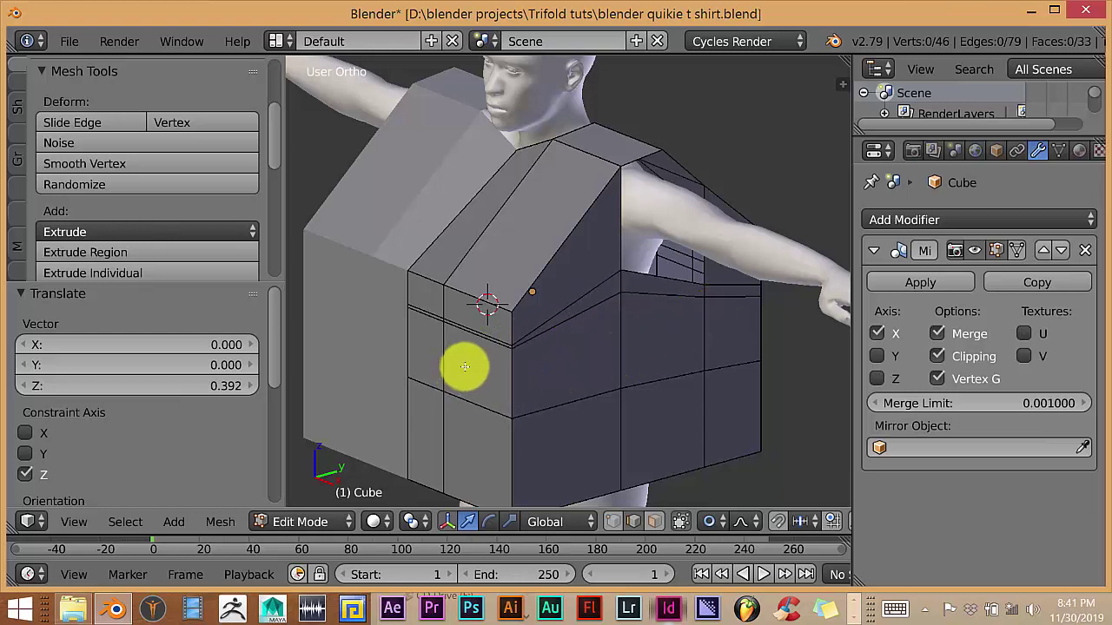
alt+right_click(472, 331)
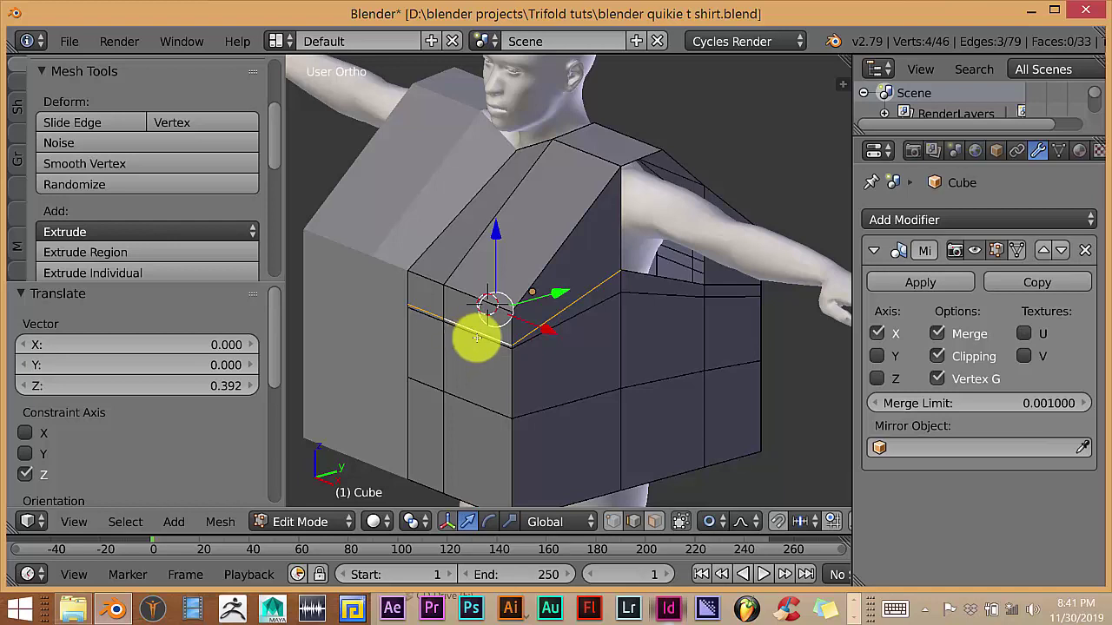
Step: Add the second underarm loop and lower both loops with proportional falloff
alt+shift+click(602, 304)
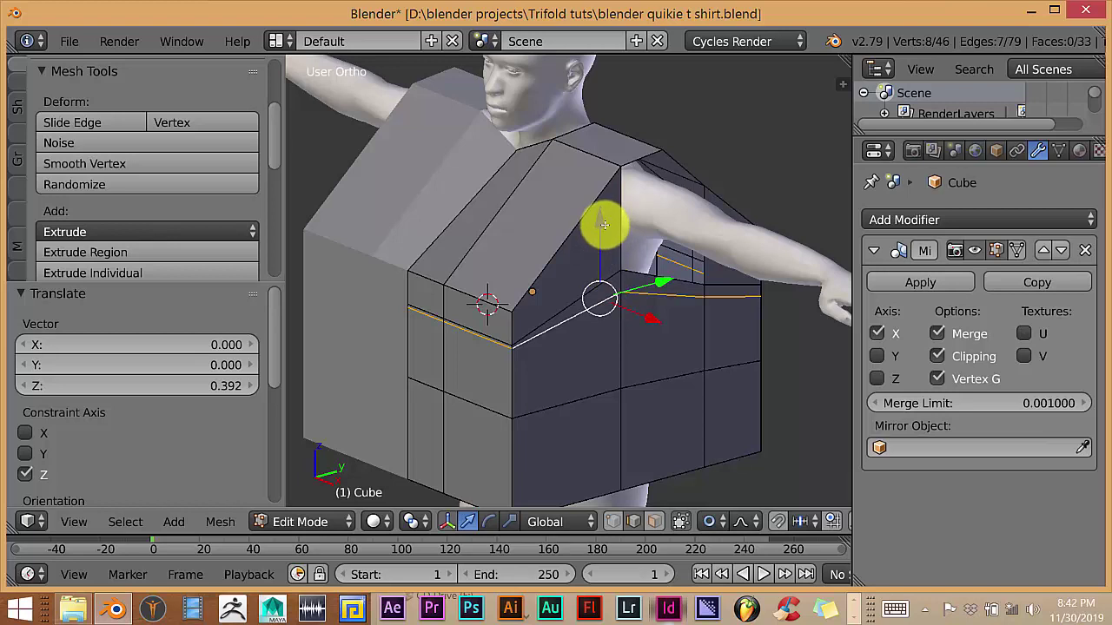
drag(604, 225, 613, 258)
scroll(603, 241, up, 4)
scroll(603, 240, up, 6)
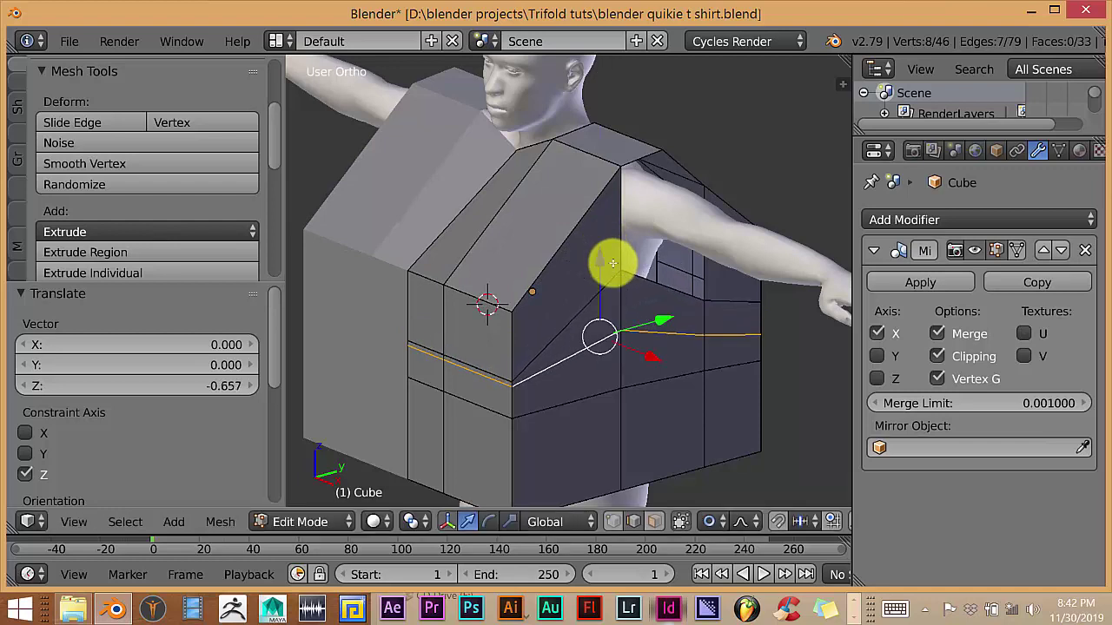
Step: With proportional editing off, lift the underarm loops back partway to a net -0.219 on Z
click(719, 522)
click(725, 499)
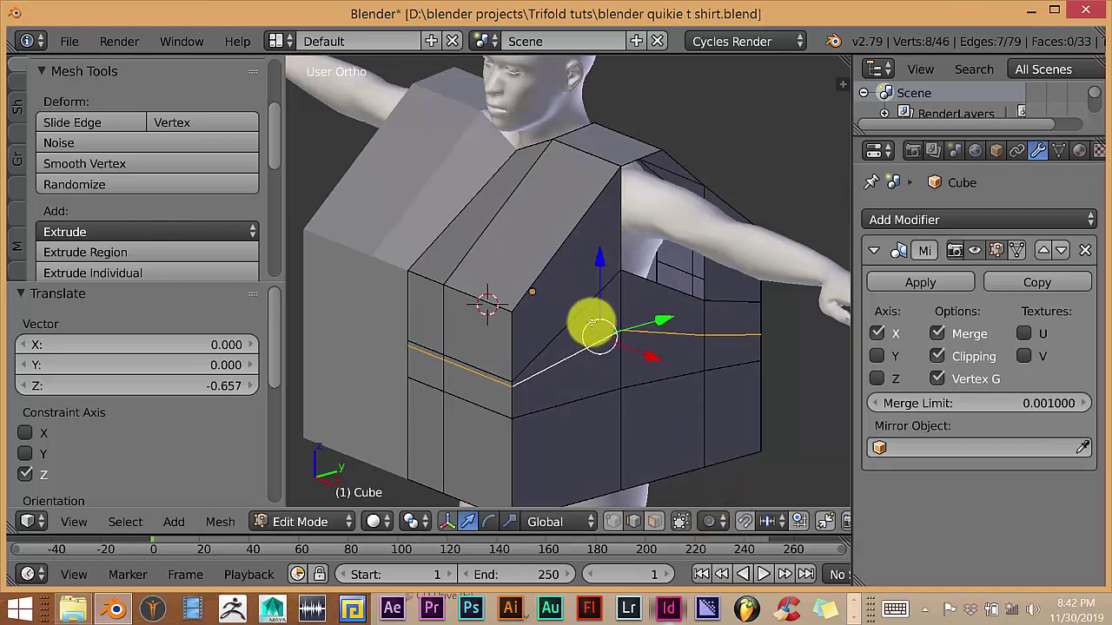
drag(603, 262, 605, 275)
middle_drag(617, 302, 571, 303)
scroll(582, 287, down, 2)
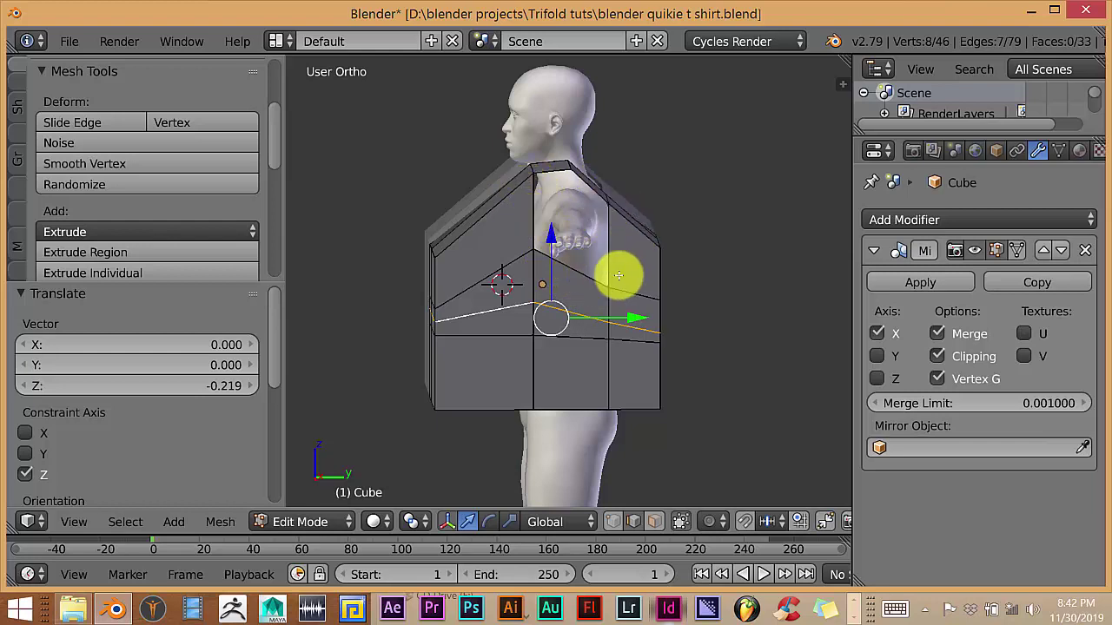
scroll(570, 279, up, 2)
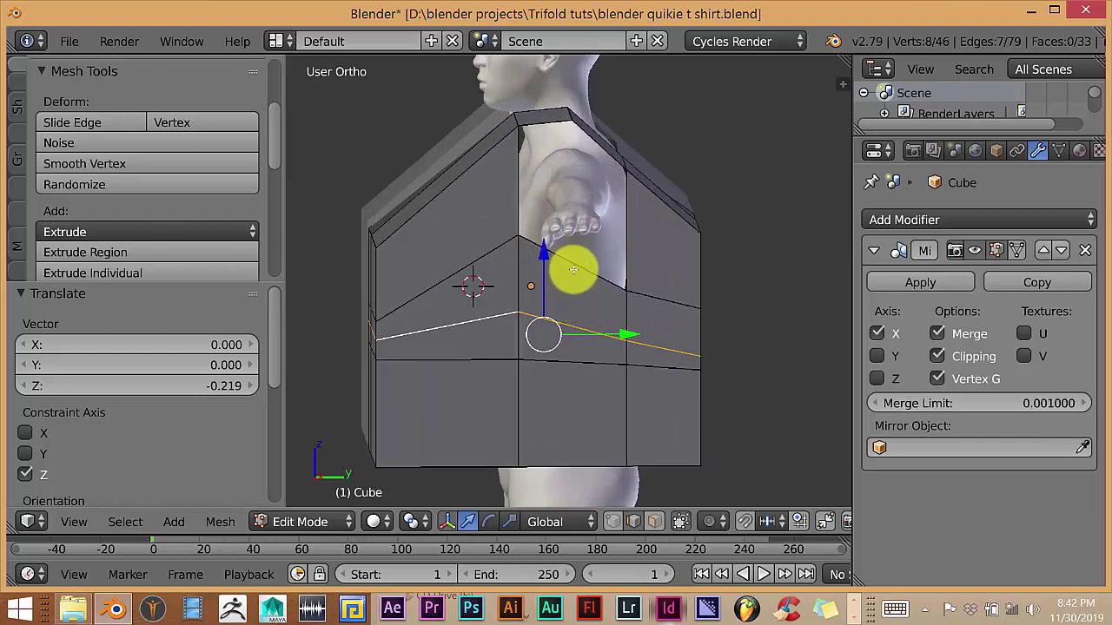
Step: Add a vertical edge loop on the shirt's side without sliding it
key(ctrl+r)
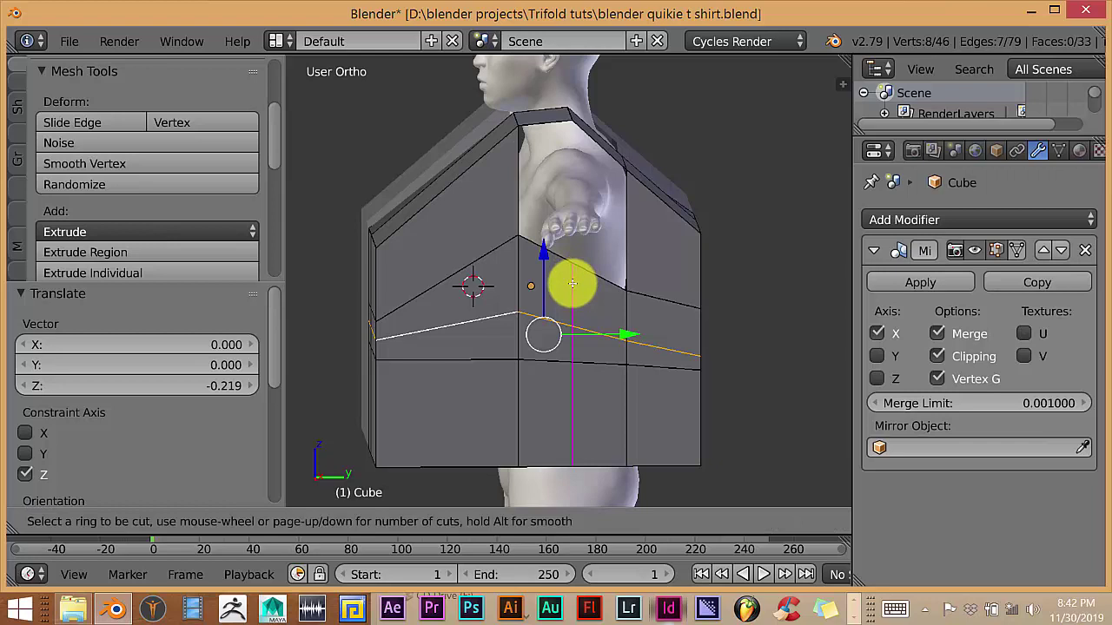
click(572, 283)
click(572, 283)
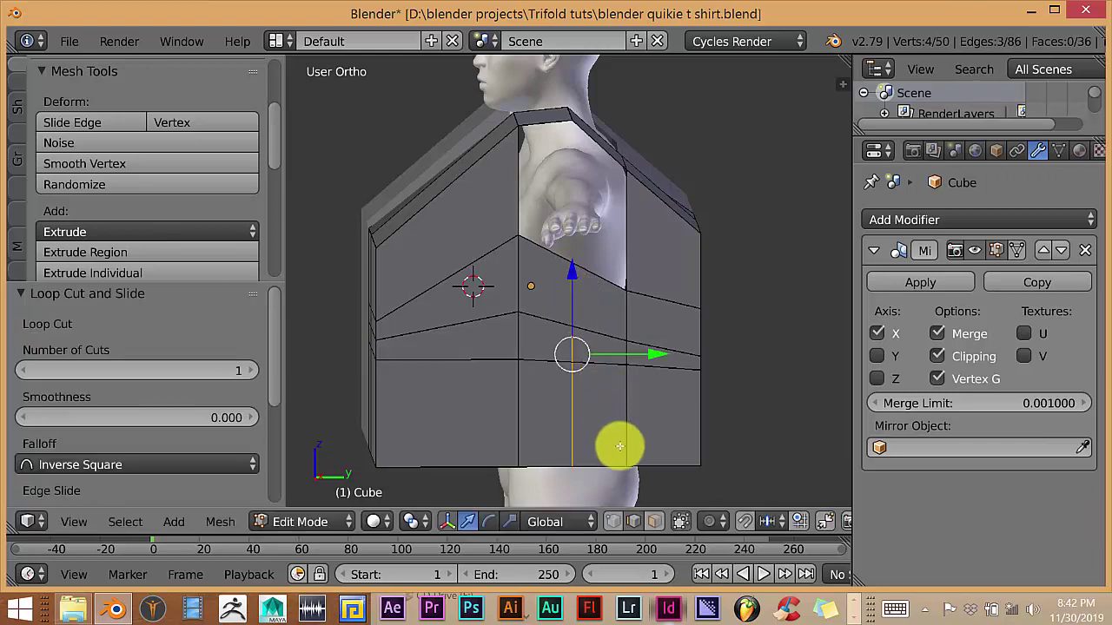
Step: Raise the new loop's armhole vertex 1.032 along Z
click(615, 524)
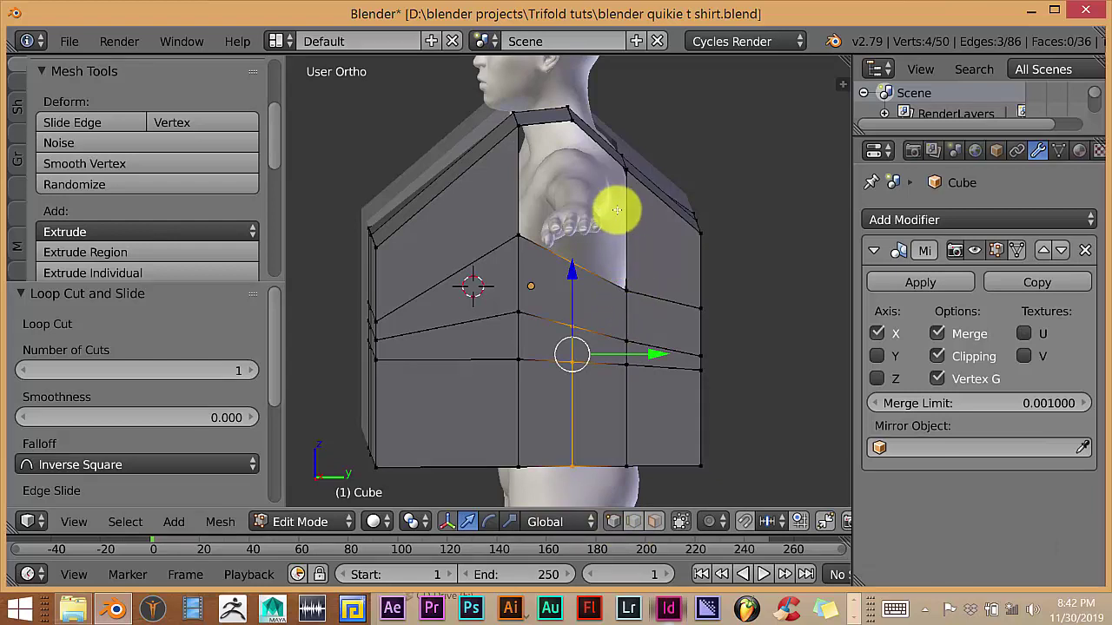
right_click(628, 293)
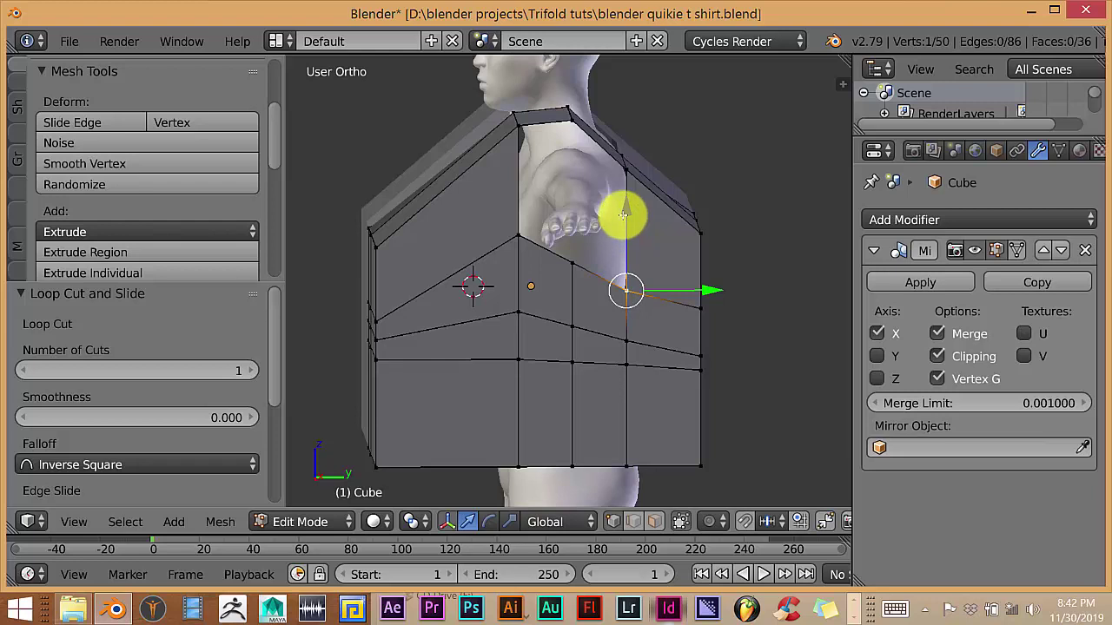
key(g)
key(z)
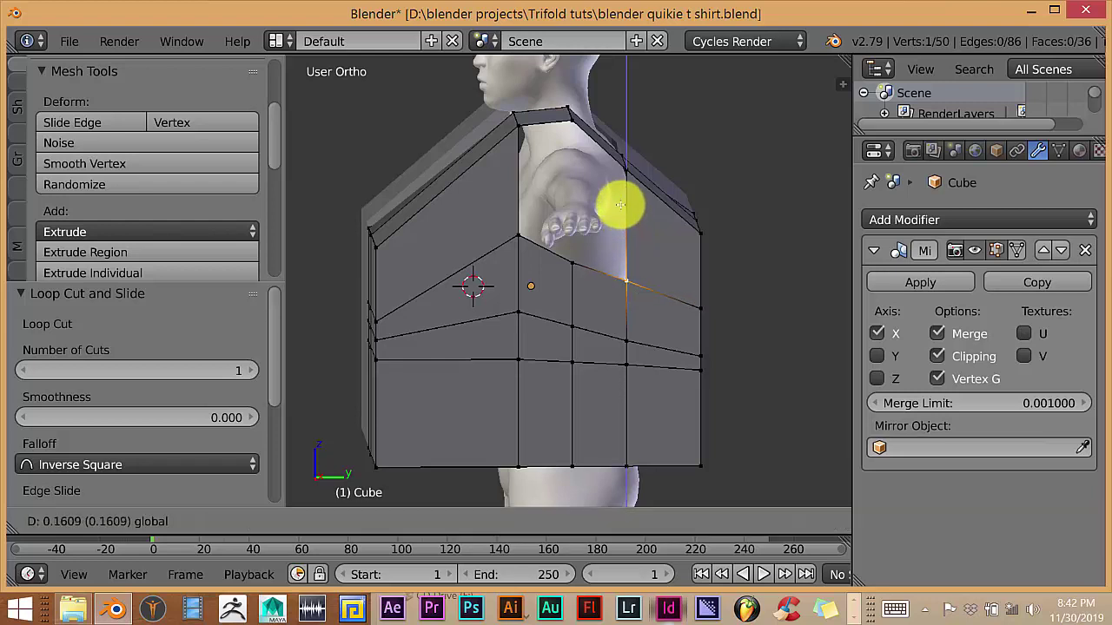
click(603, 153)
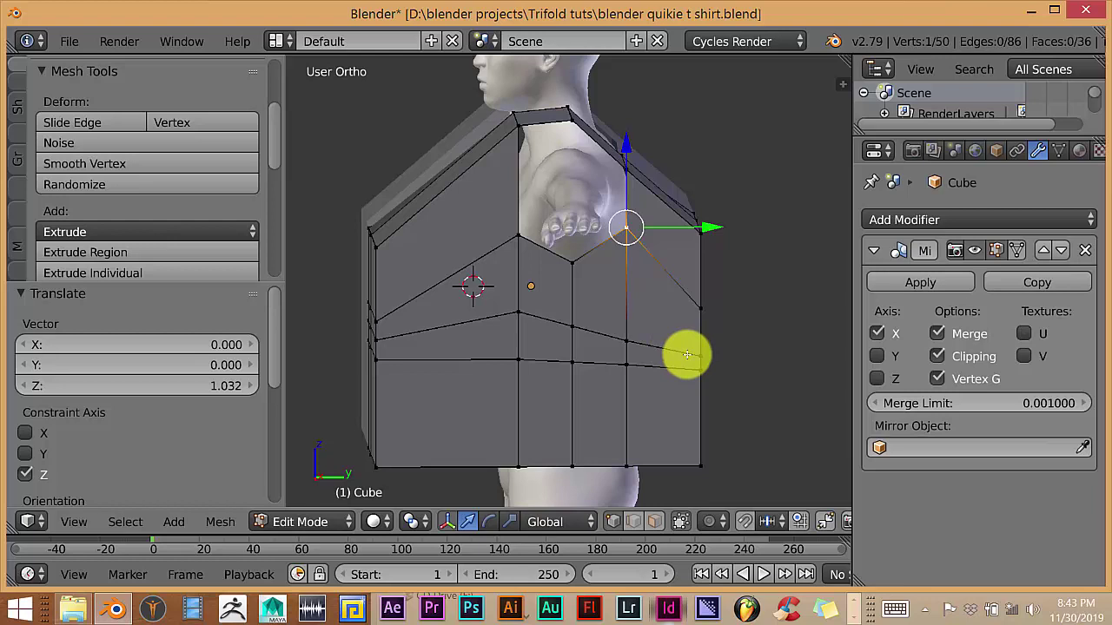
Step: Flatten the chest edge loop level by scaling it to 0 along Z
alt+right_click(542, 324)
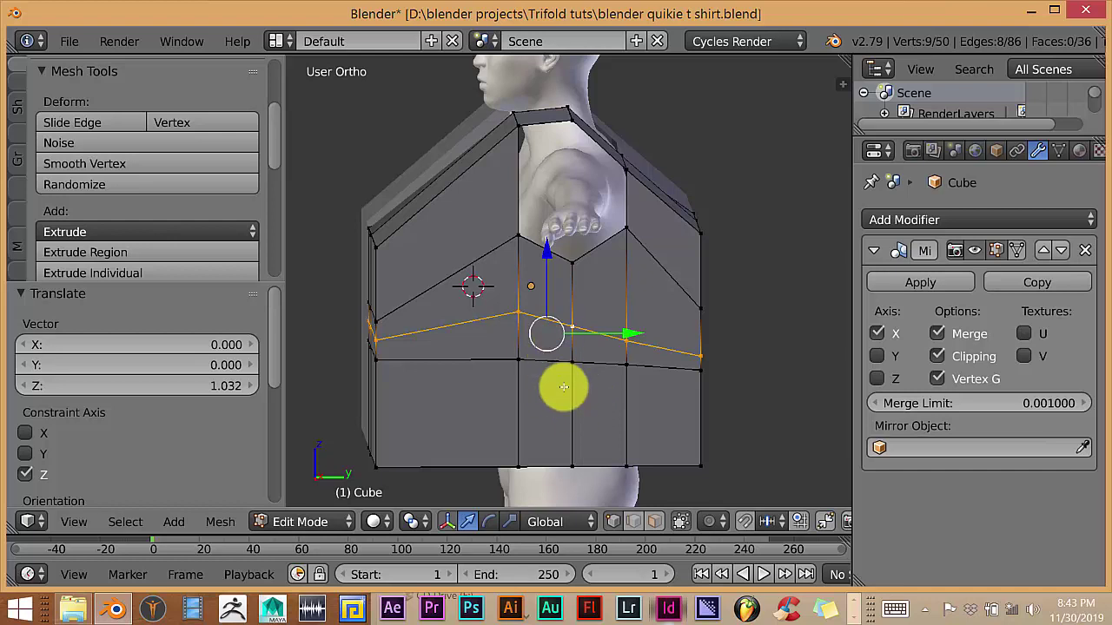
key(s)
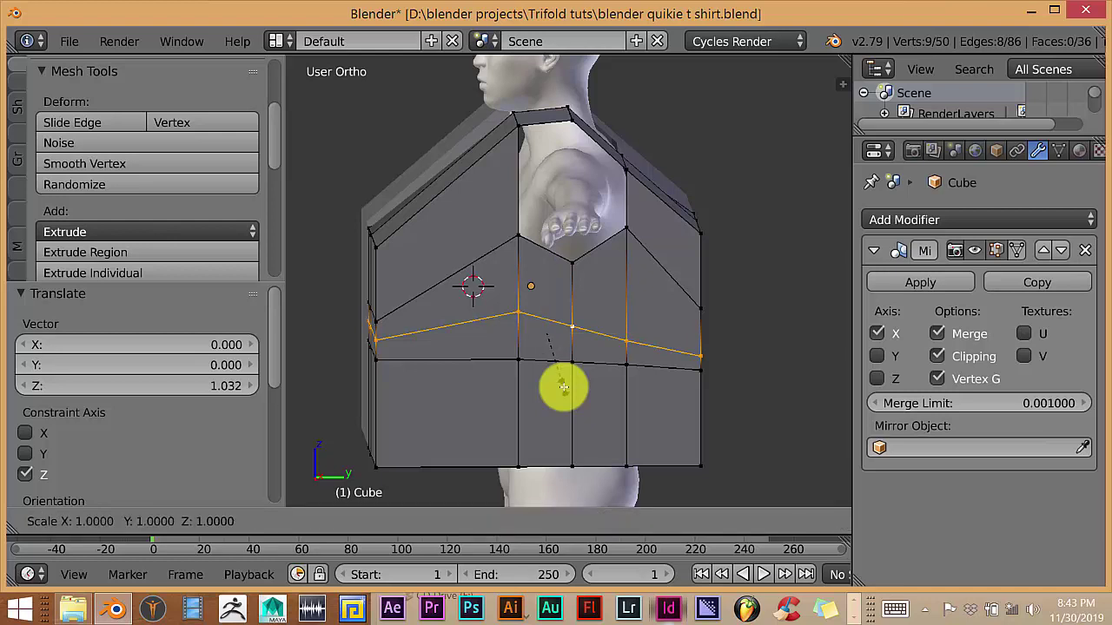
key(z)
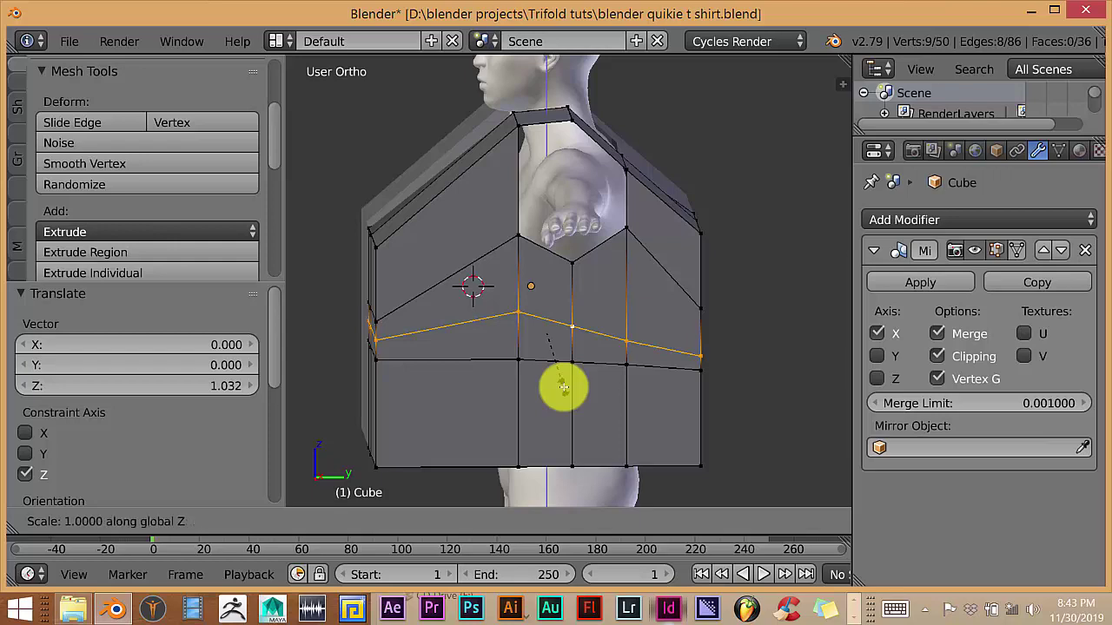
key(0)
key(Return)
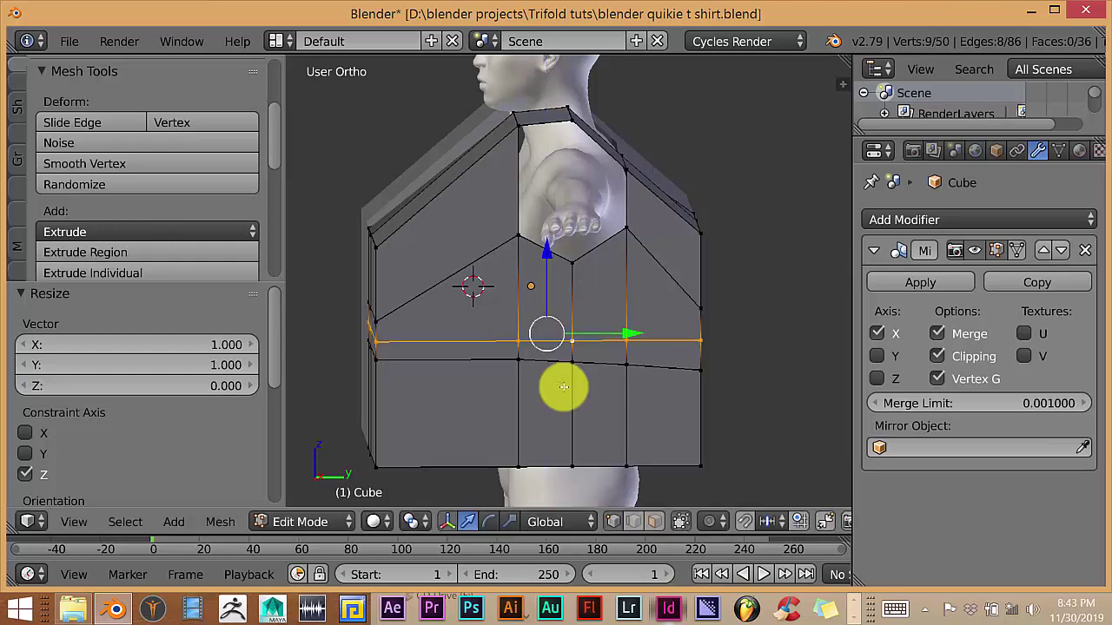
middle_drag(530, 372, 516, 390)
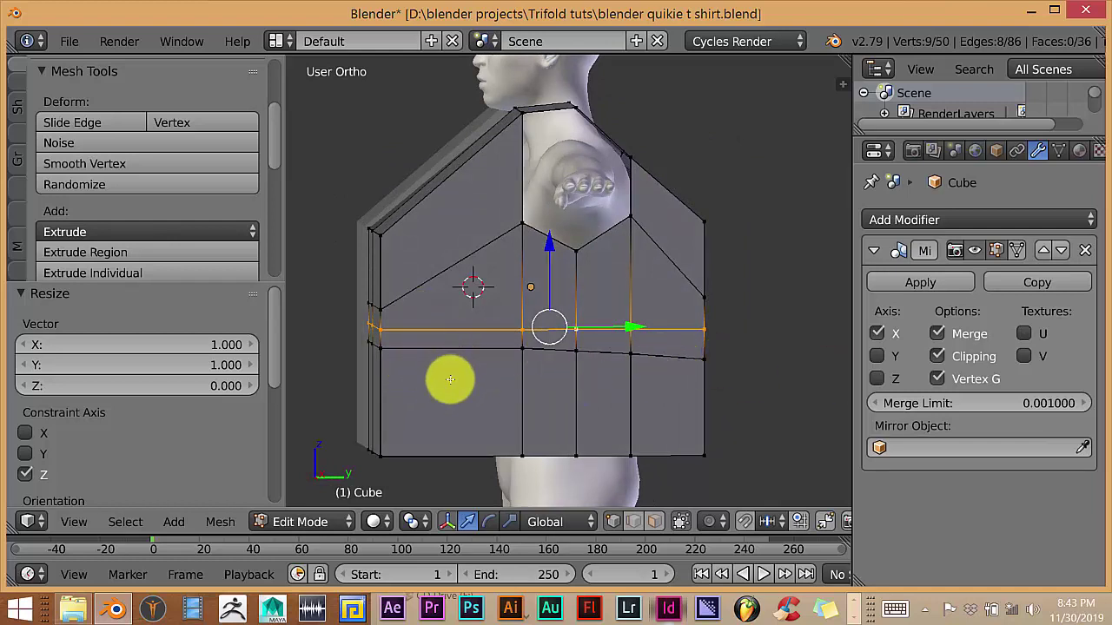
Step: Scale the horizontal loop below to 0 along Z so it runs level
alt+right_click(457, 352)
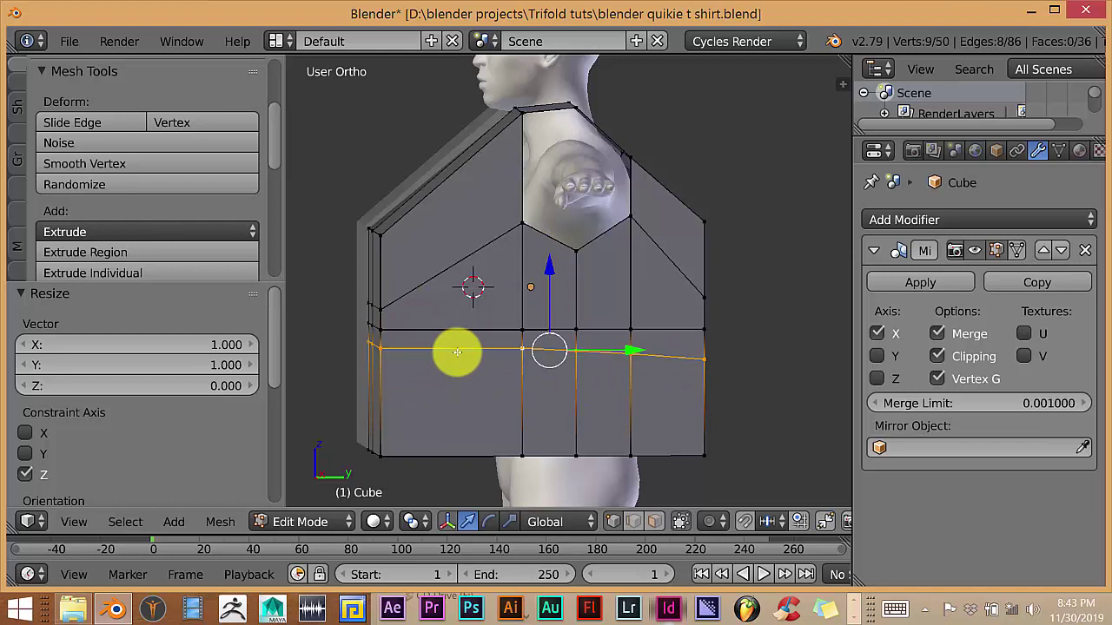
key(s)
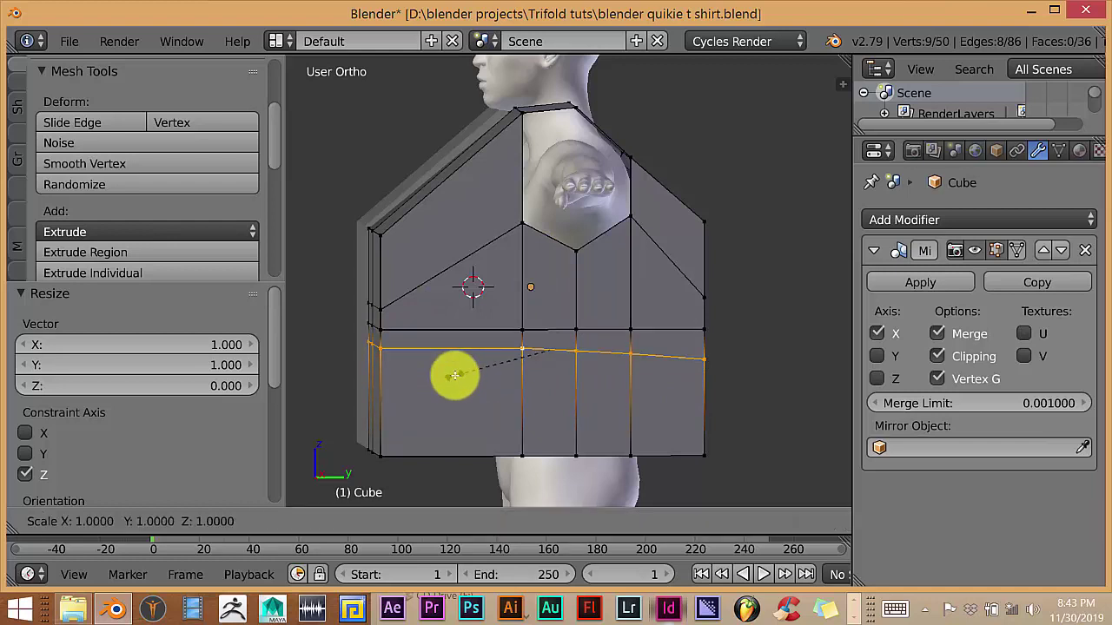
text(z)
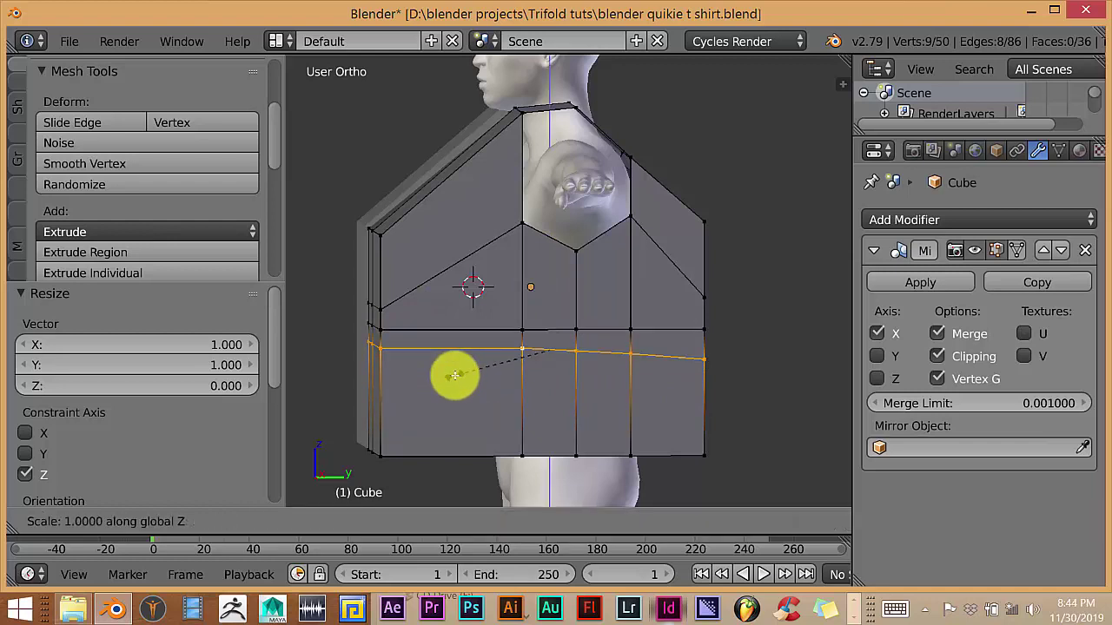
text(0)
key(Return)
middle_drag(454, 377, 456, 313)
middle_drag(548, 342, 551, 307)
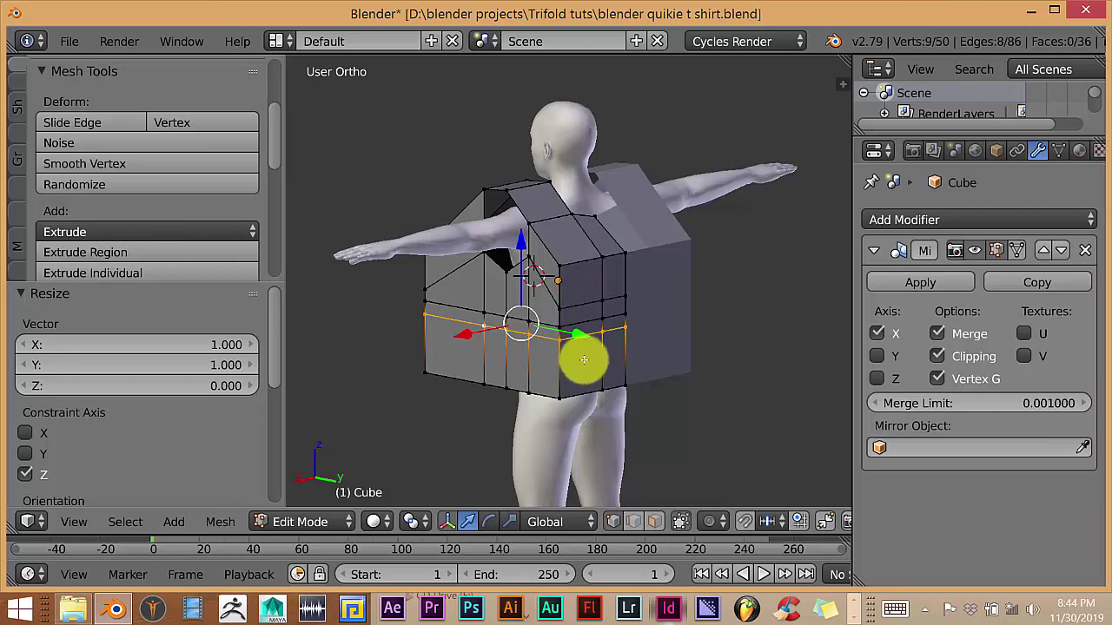
middle_drag(581, 353, 641, 368)
middle_drag(539, 347, 534, 350)
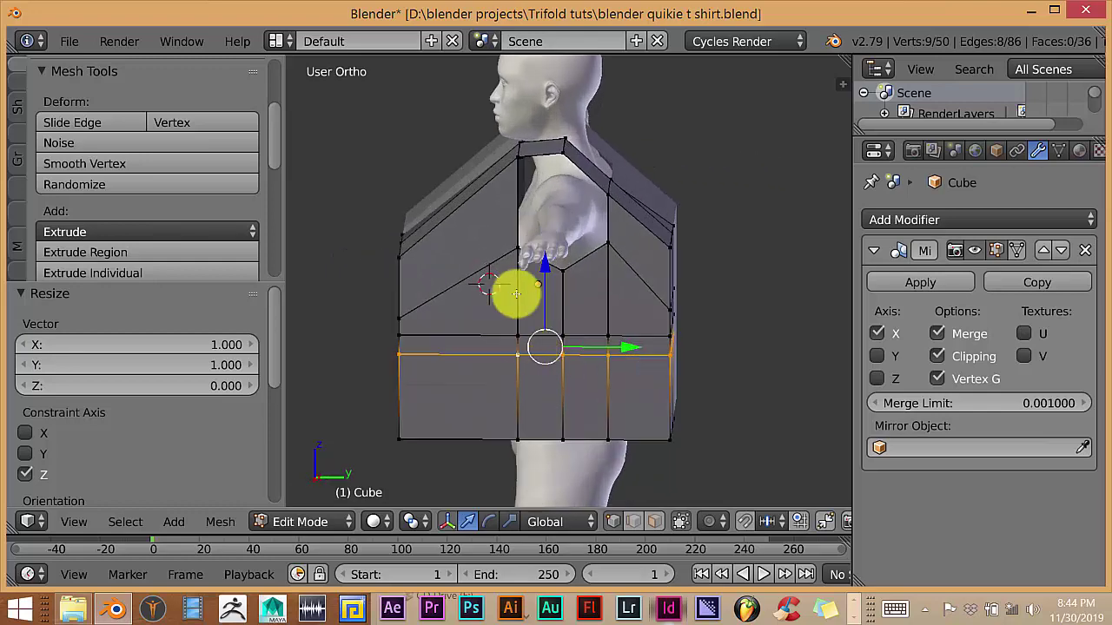
middle_drag(504, 283, 542, 269)
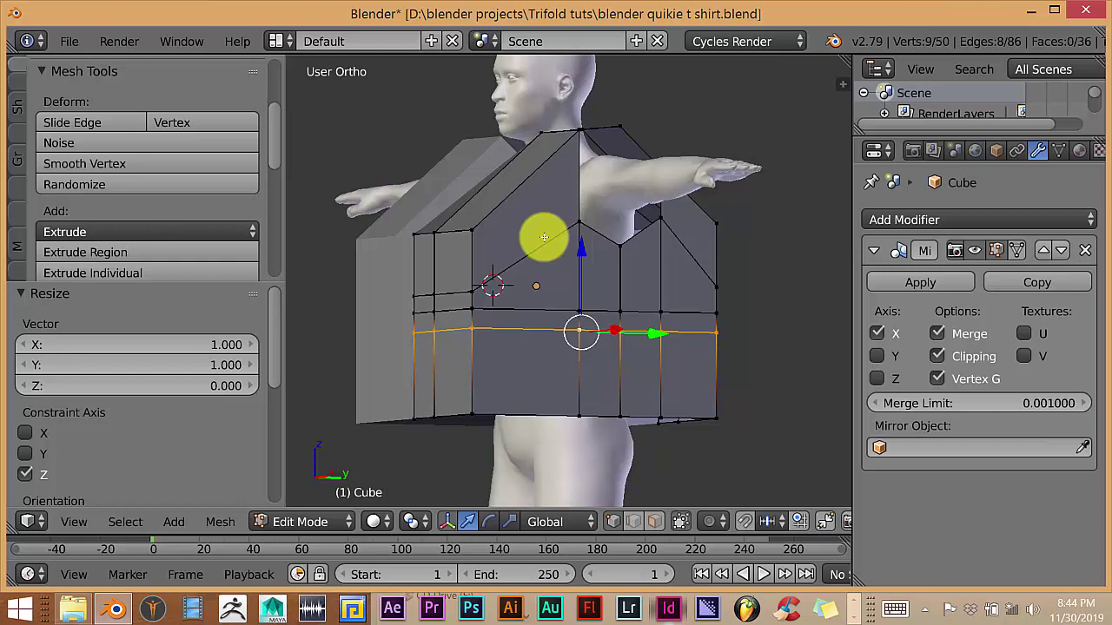
middle_drag(548, 256, 543, 294)
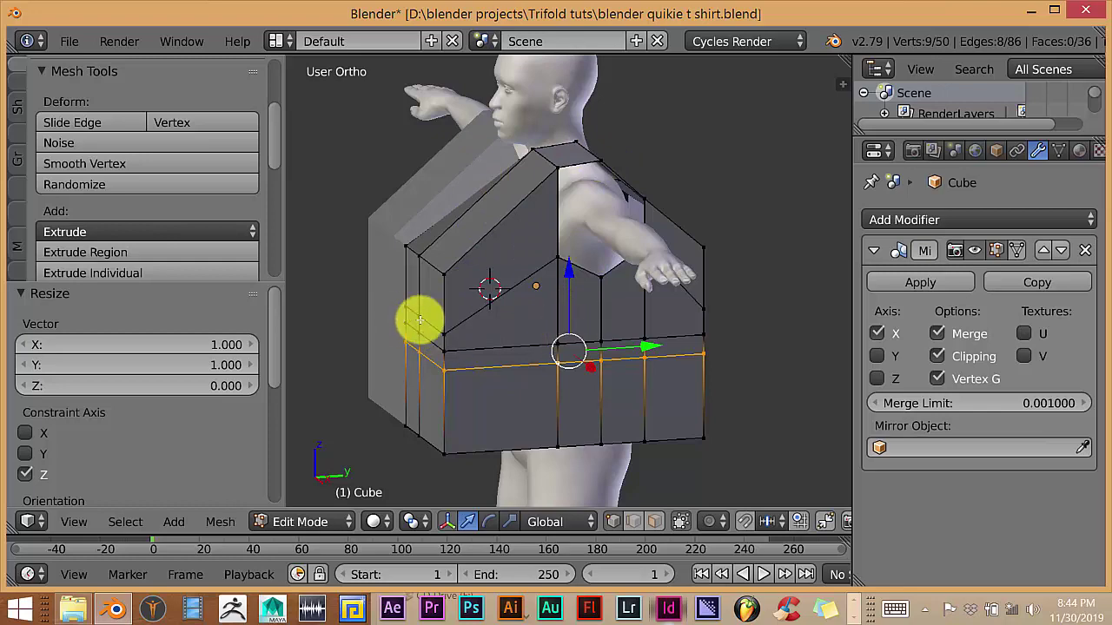
middle_drag(500, 363, 531, 345)
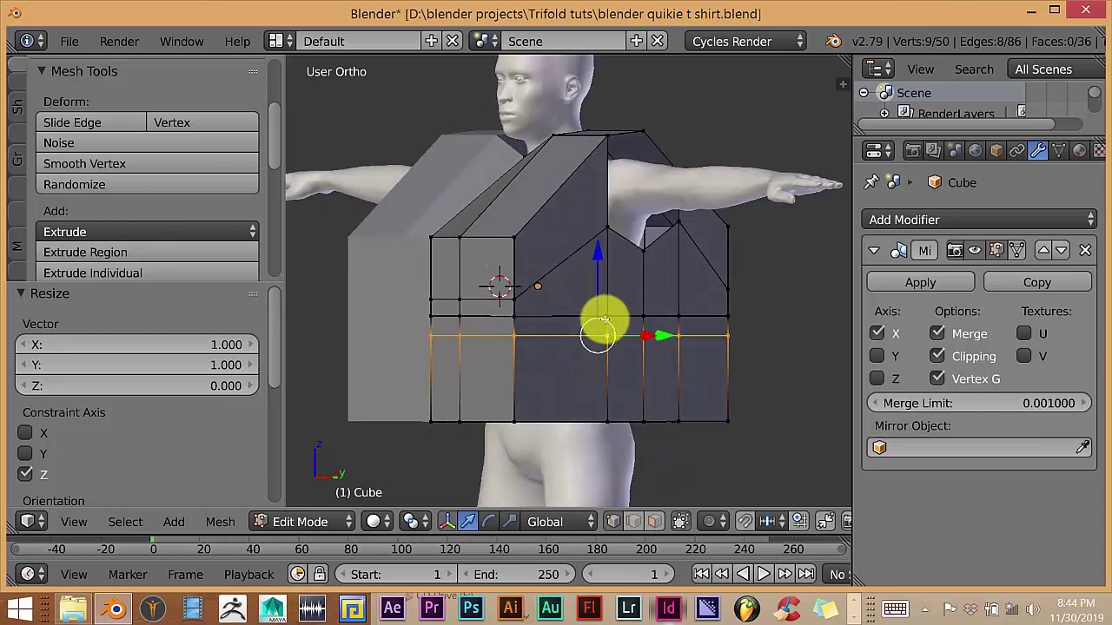
middle_drag(606, 321, 647, 306)
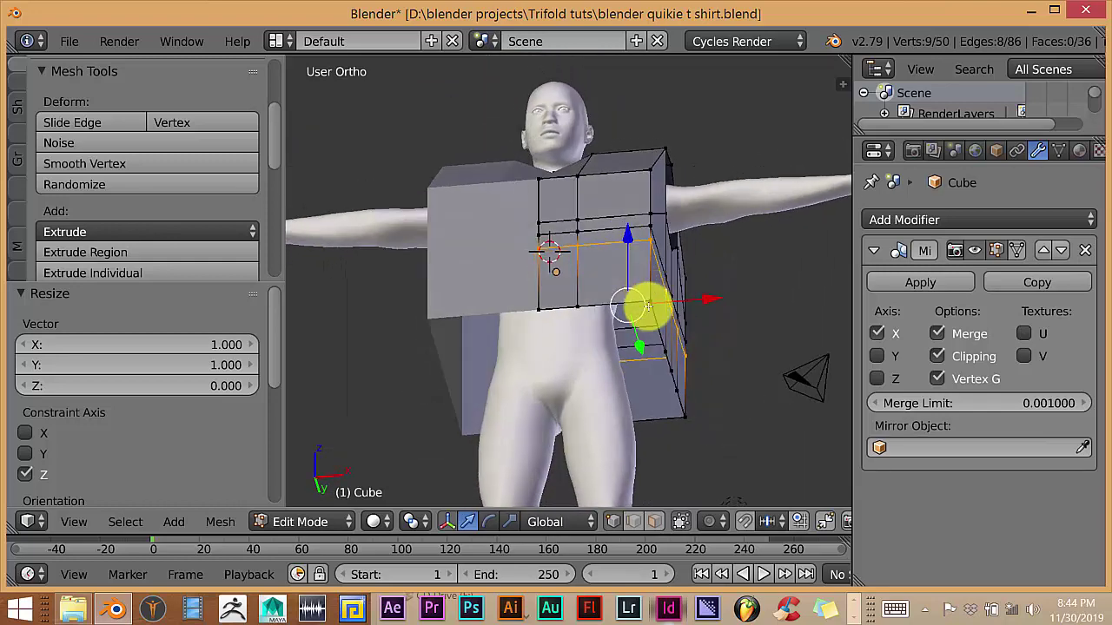
middle_drag(628, 347, 588, 337)
middle_drag(498, 323, 603, 310)
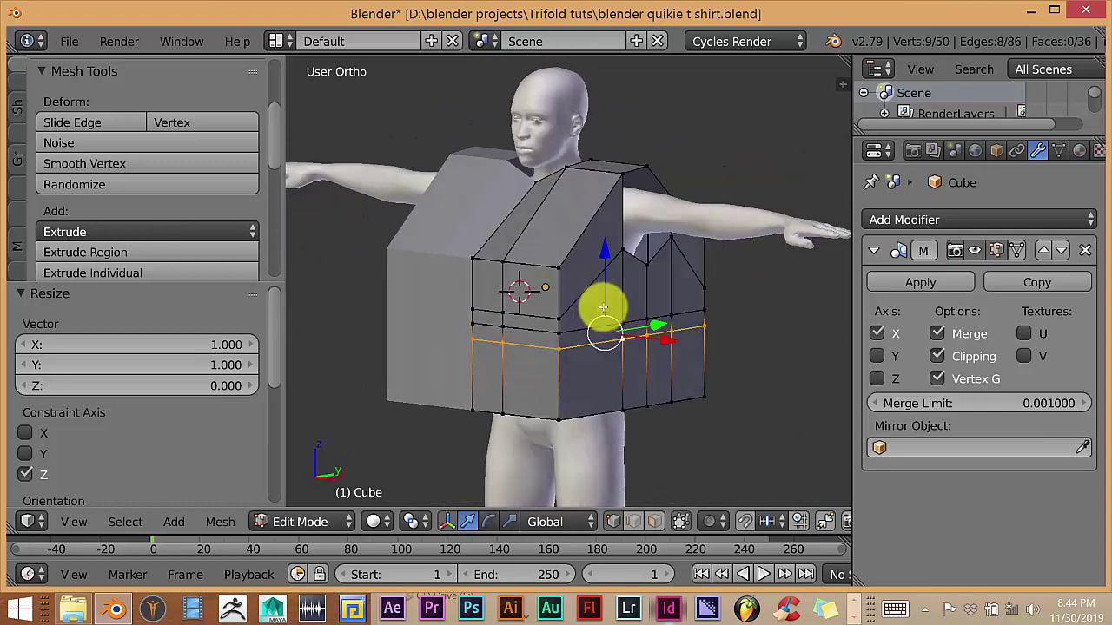
Step: Select a column of front-left side faces and move them outward along Y
click(658, 521)
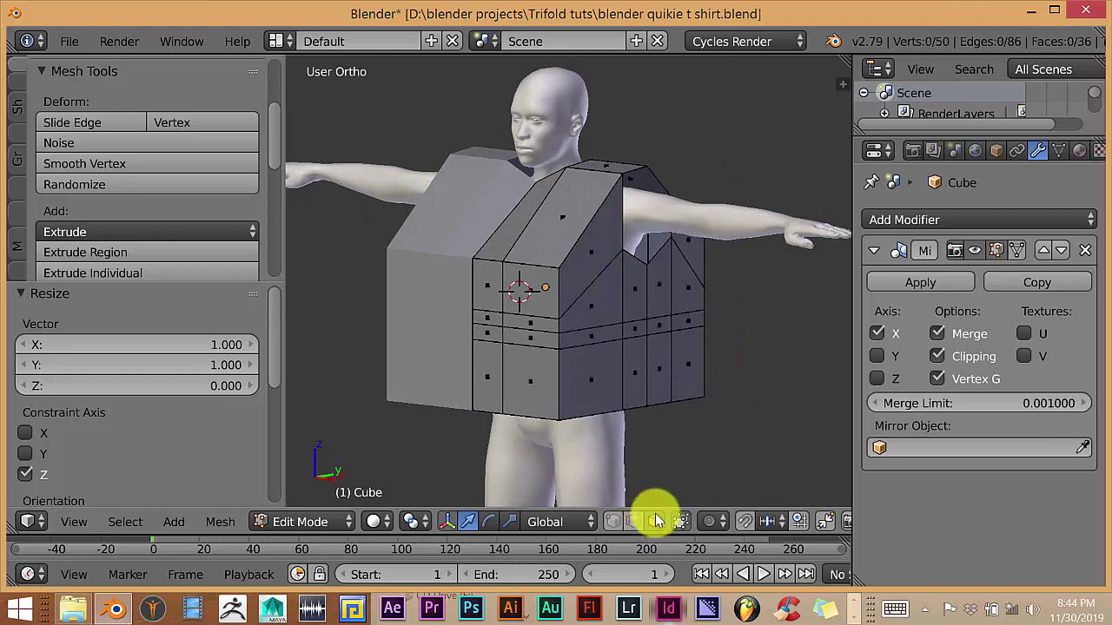
alt+right_click(487, 302)
alt+shift+right_click(511, 340)
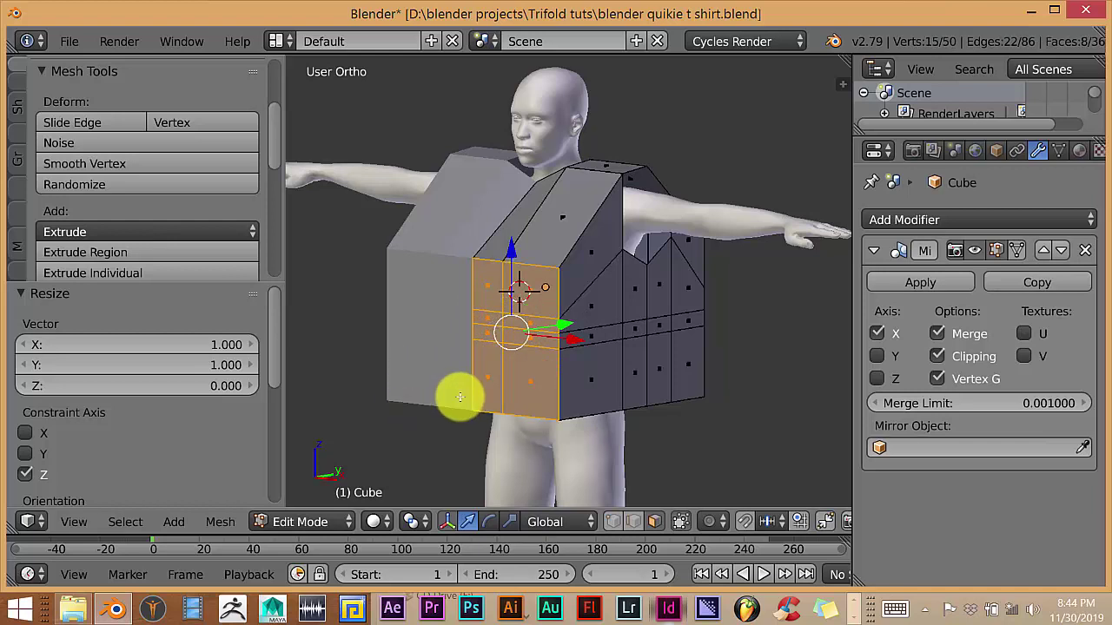
middle_drag(459, 392, 425, 401)
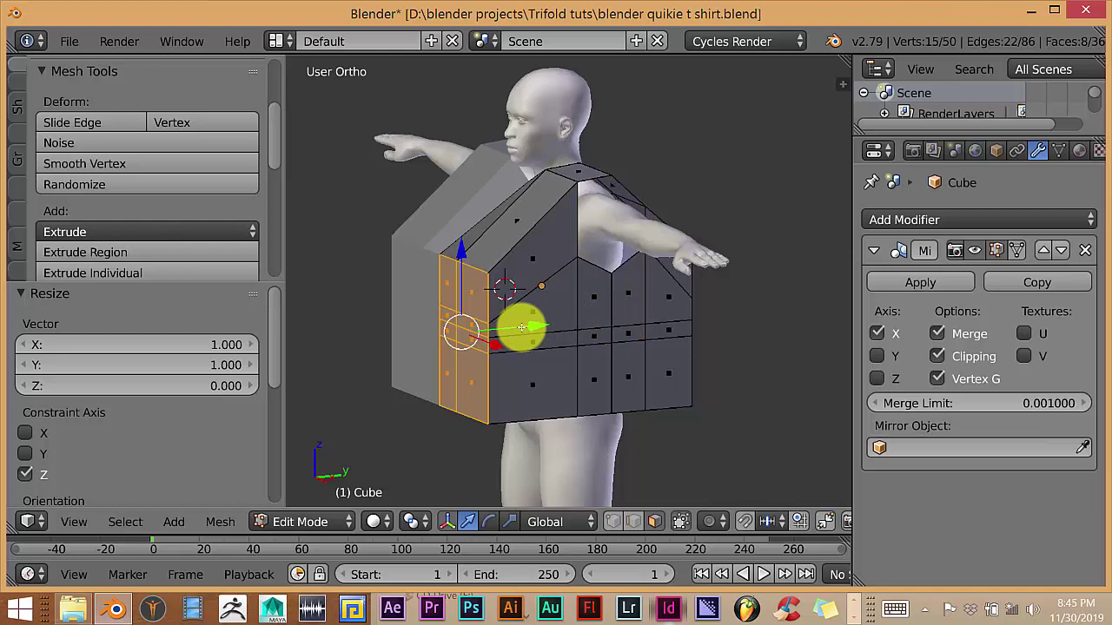
drag(521, 327, 585, 346)
key(alt+Tab)
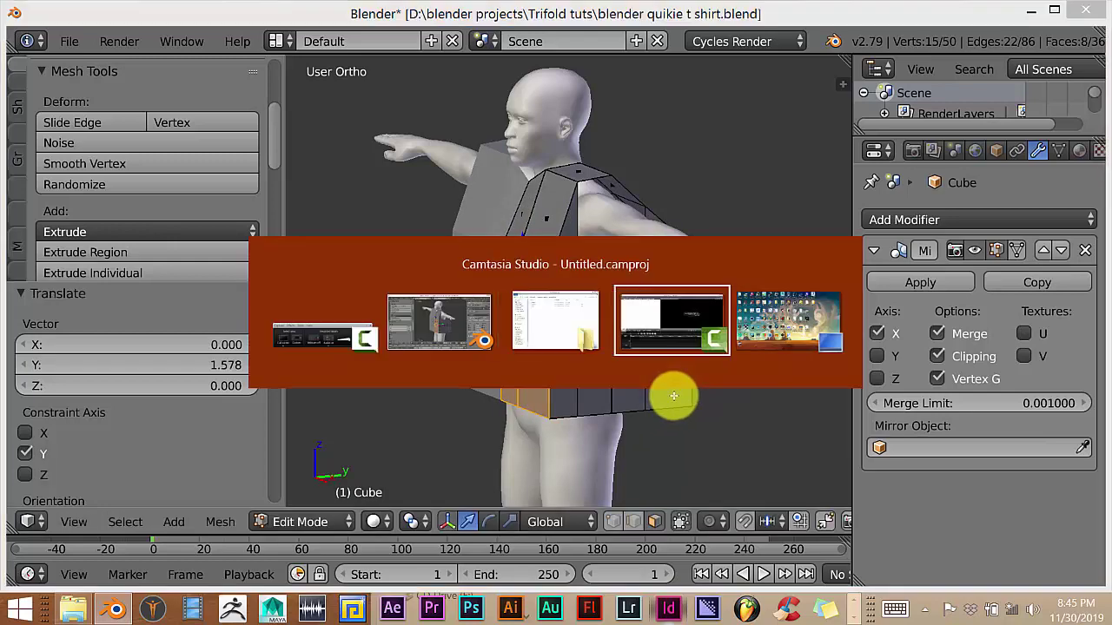
key(Escape)
Step: Select a strip of faces on the shirt's back and pull it inward toward the body
middle_drag(762, 301, 673, 284)
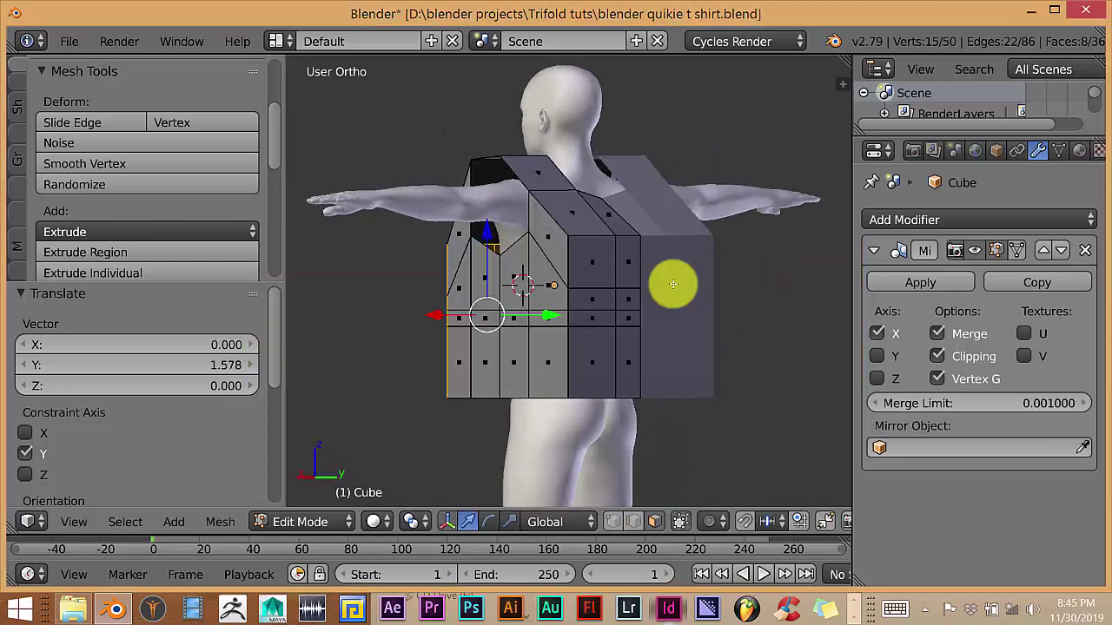
key(a)
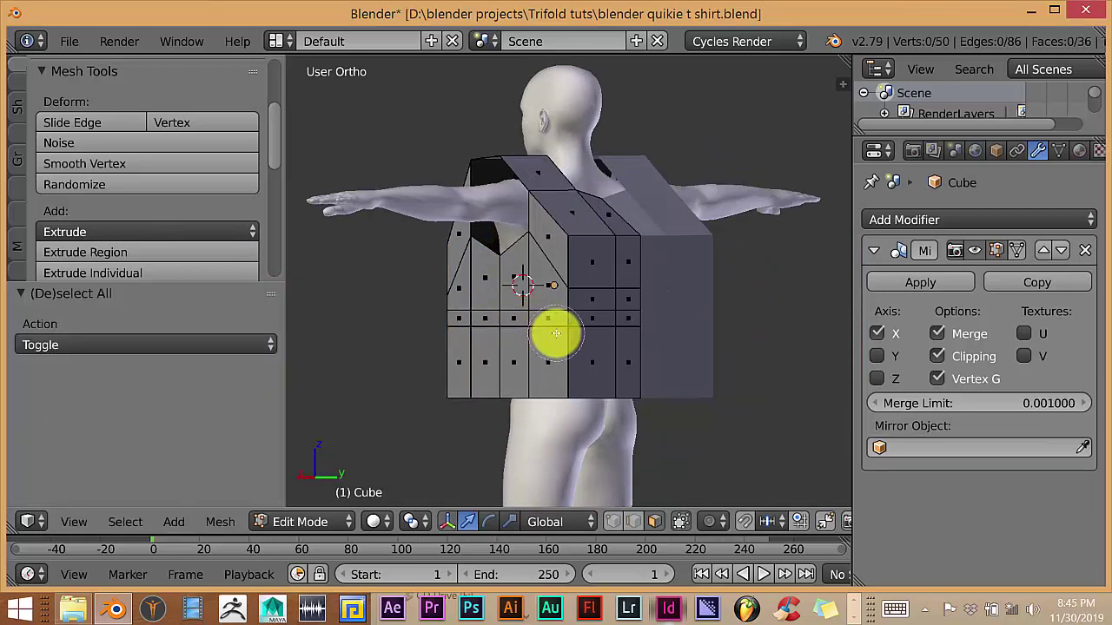
key(l)
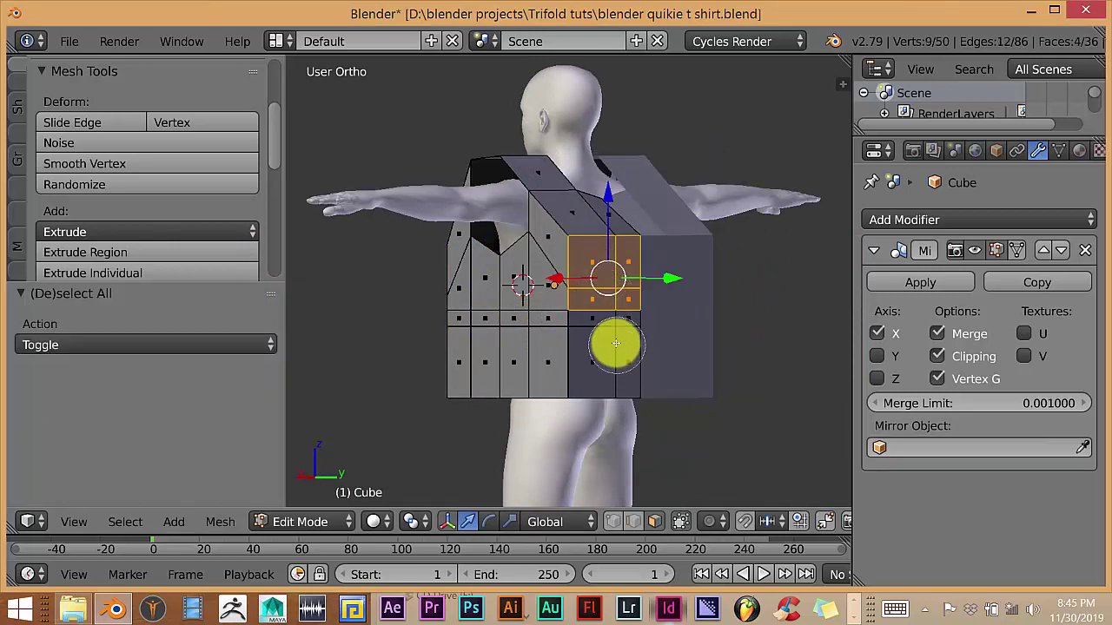
key(l)
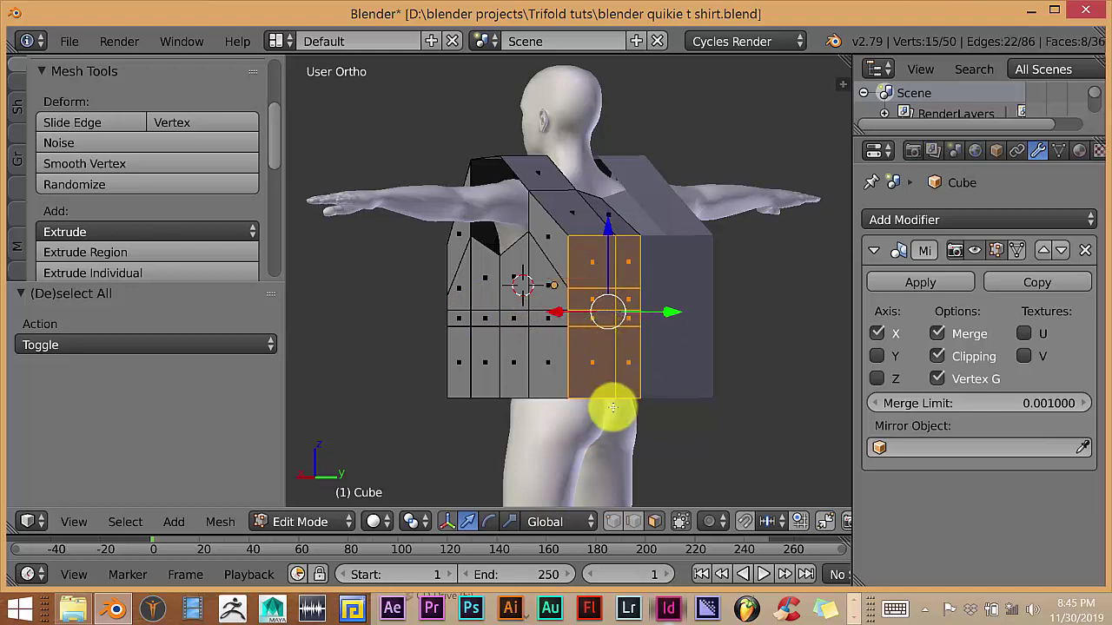
middle_drag(614, 442, 670, 443)
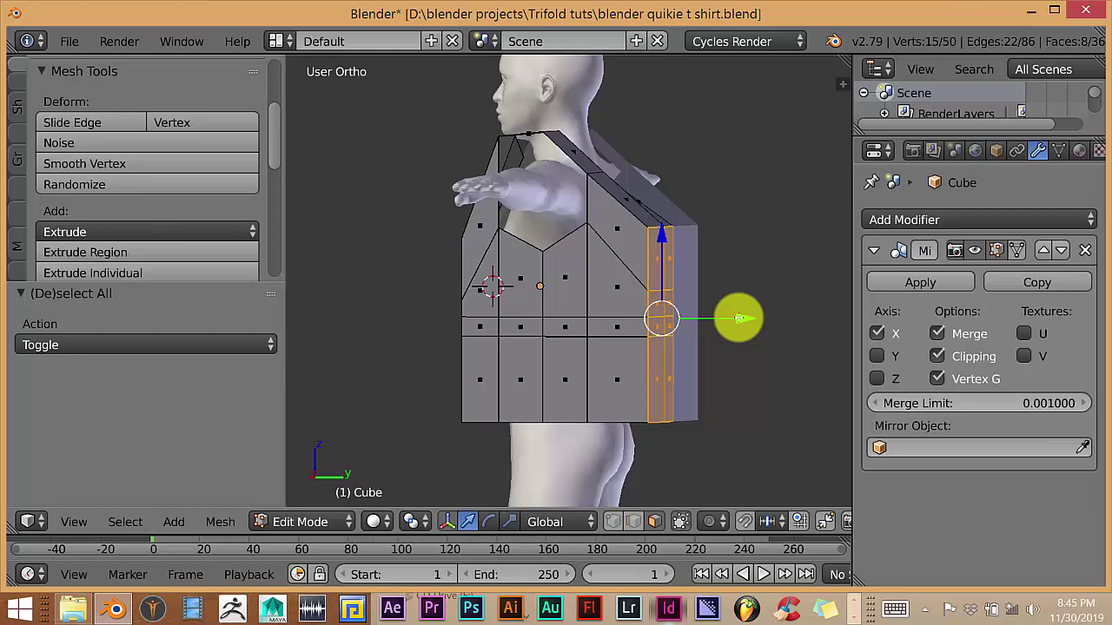
drag(738, 319, 696, 321)
middle_drag(710, 367, 688, 385)
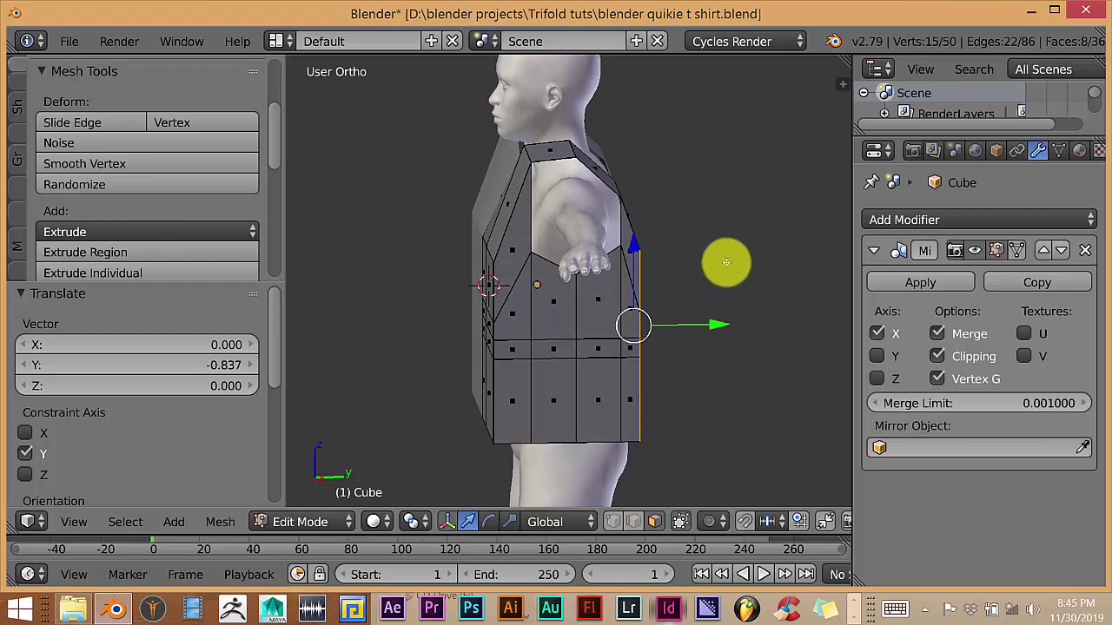
Step: Orbit around the shirt from several angles to check the reshaped sides
middle_drag(724, 263, 695, 253)
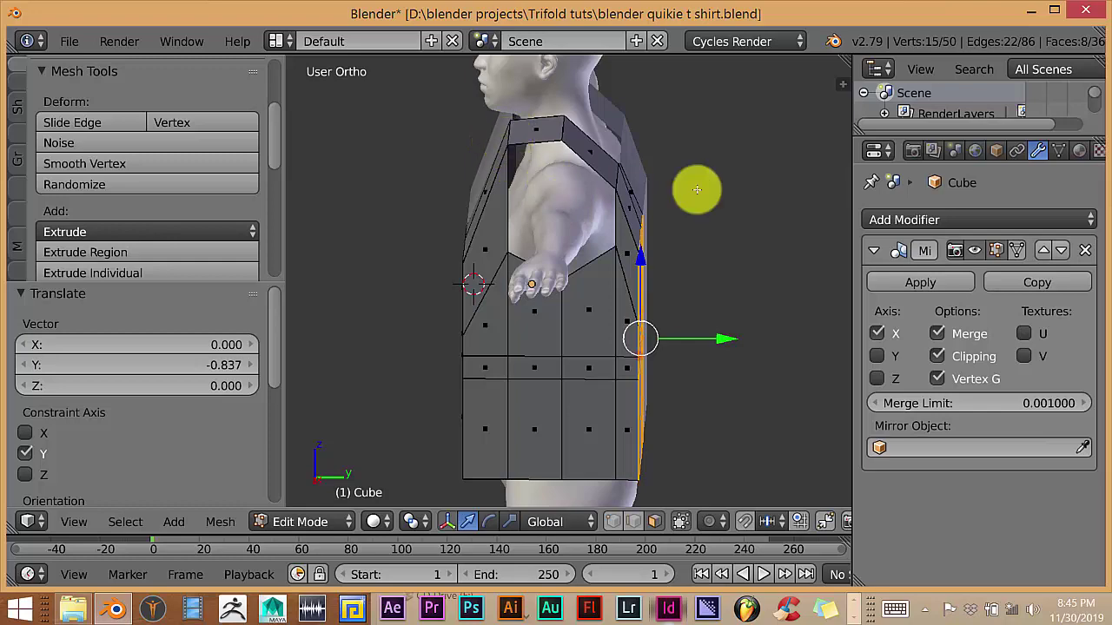
middle_drag(695, 185, 597, 186)
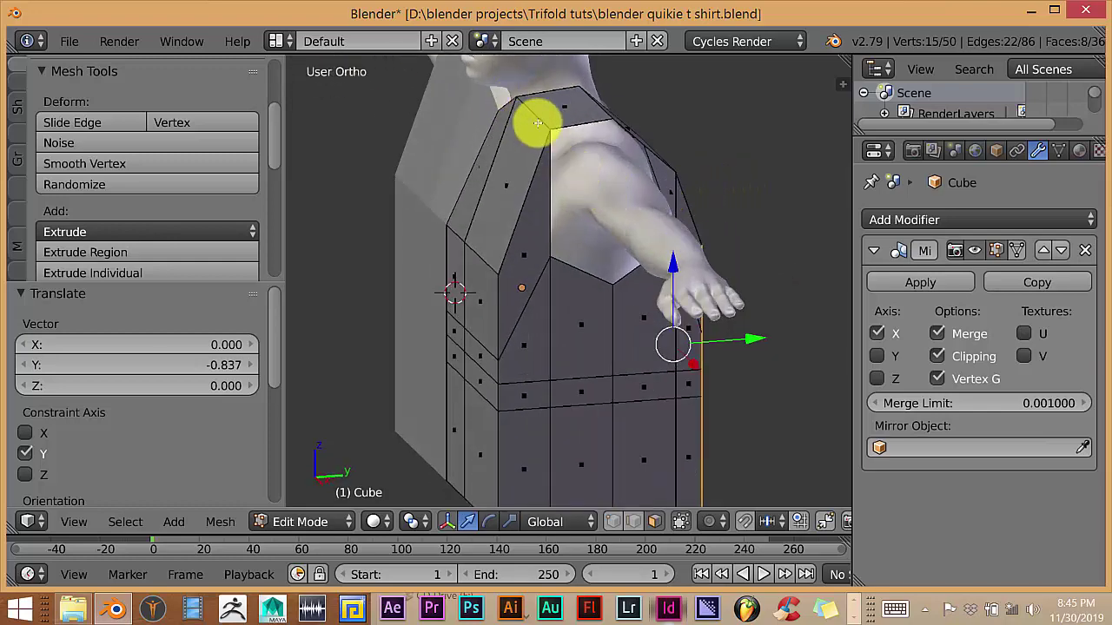
middle_drag(665, 169, 646, 179)
middle_drag(546, 263, 574, 231)
middle_drag(536, 274, 518, 272)
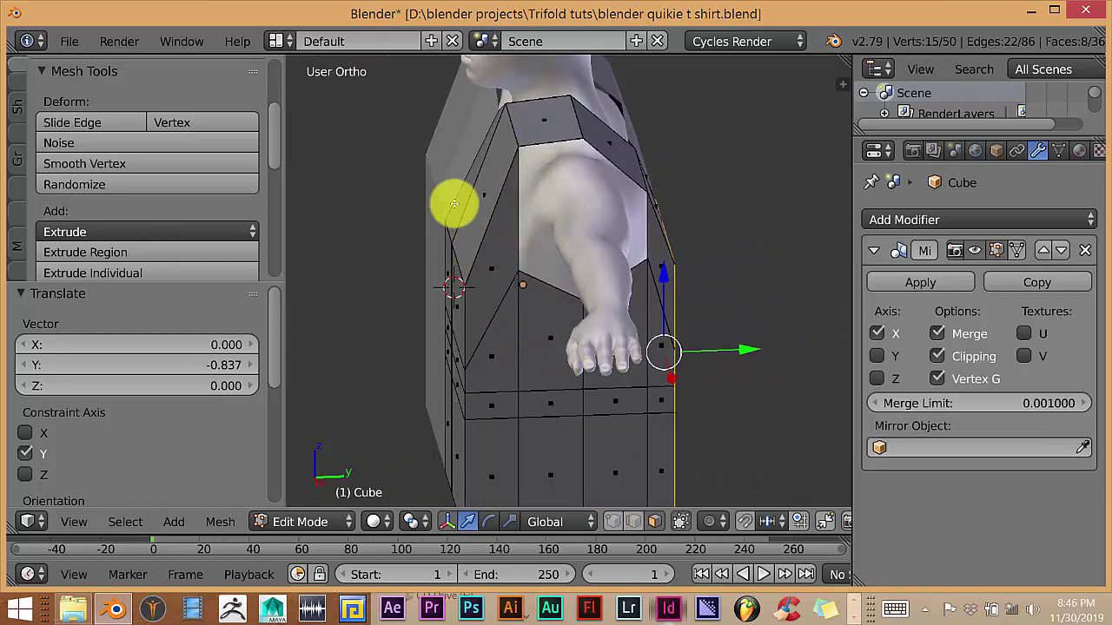
middle_drag(503, 261, 538, 263)
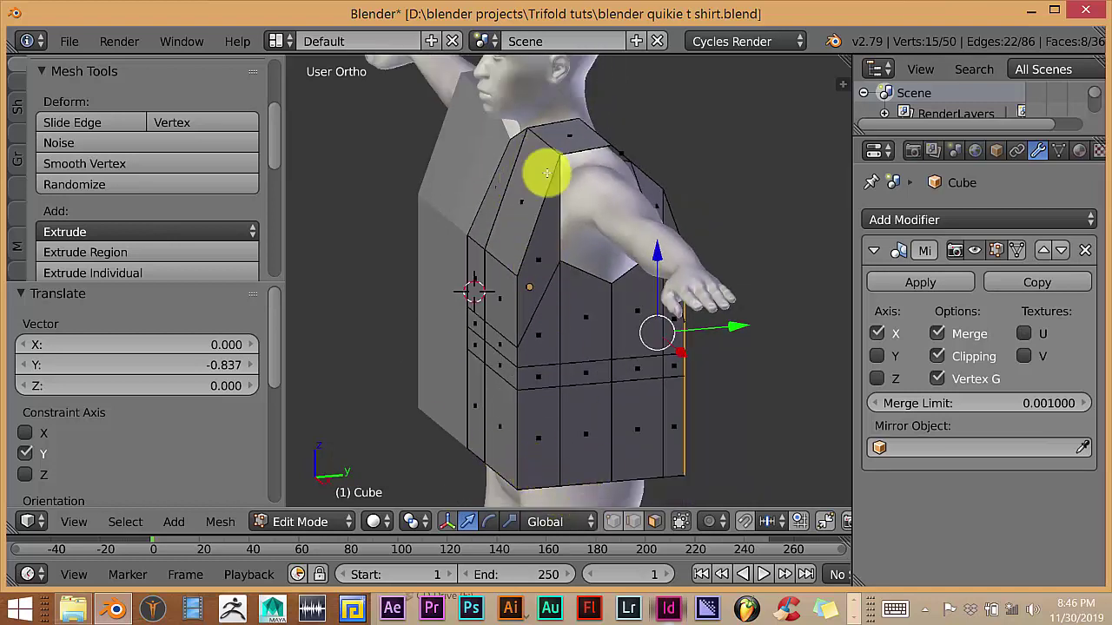
click(633, 524)
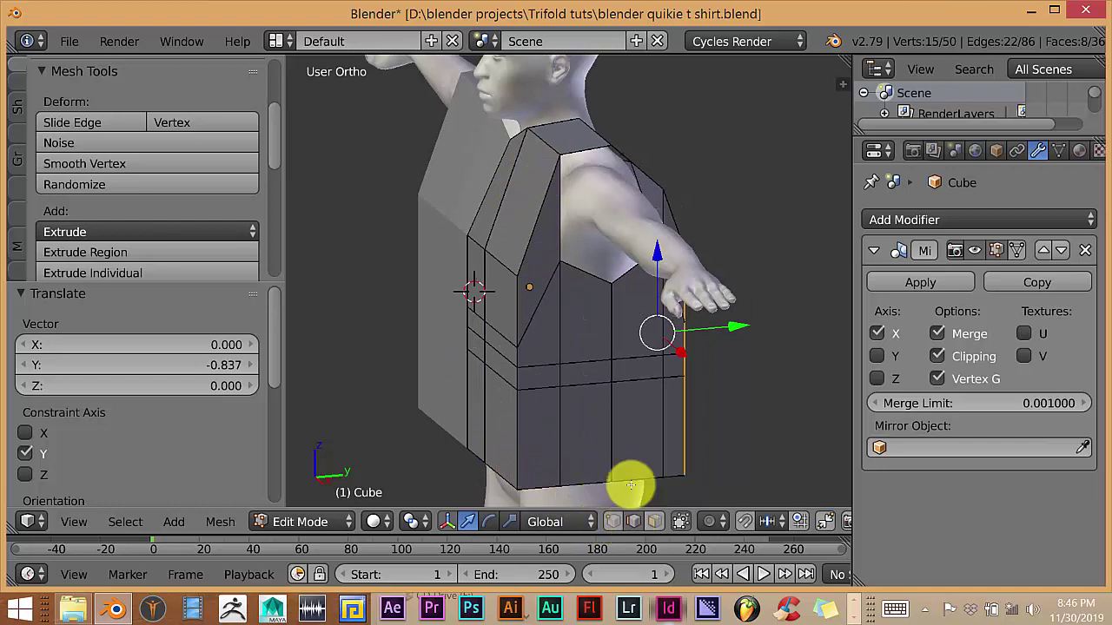
Step: Lower the neck-side shoulder edge 0.4 straight down along Z
right_click(542, 139)
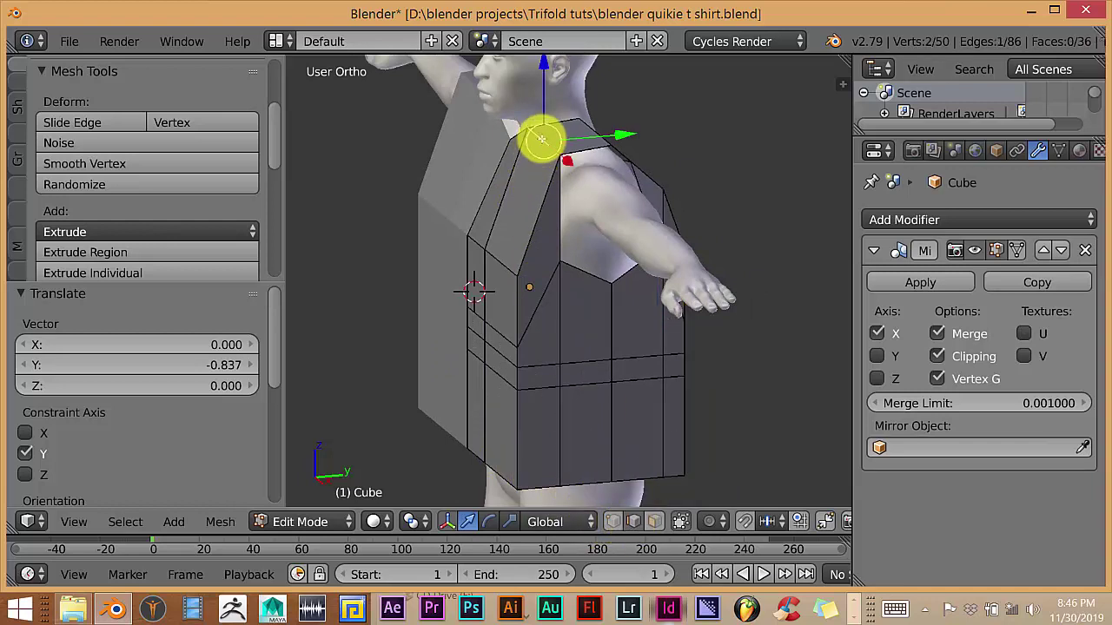
mouse_move(530, 230)
middle_down()
mouse_move(509, 236)
mouse_move(536, 228)
mouse_move(524, 231)
middle_up()
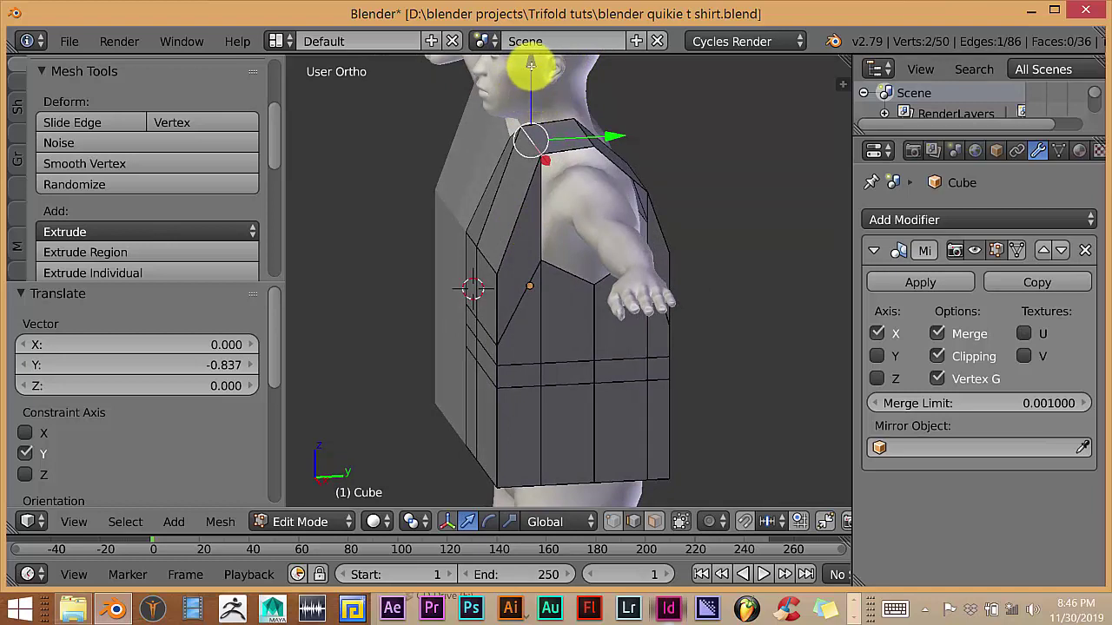
drag(530, 65, 533, 103)
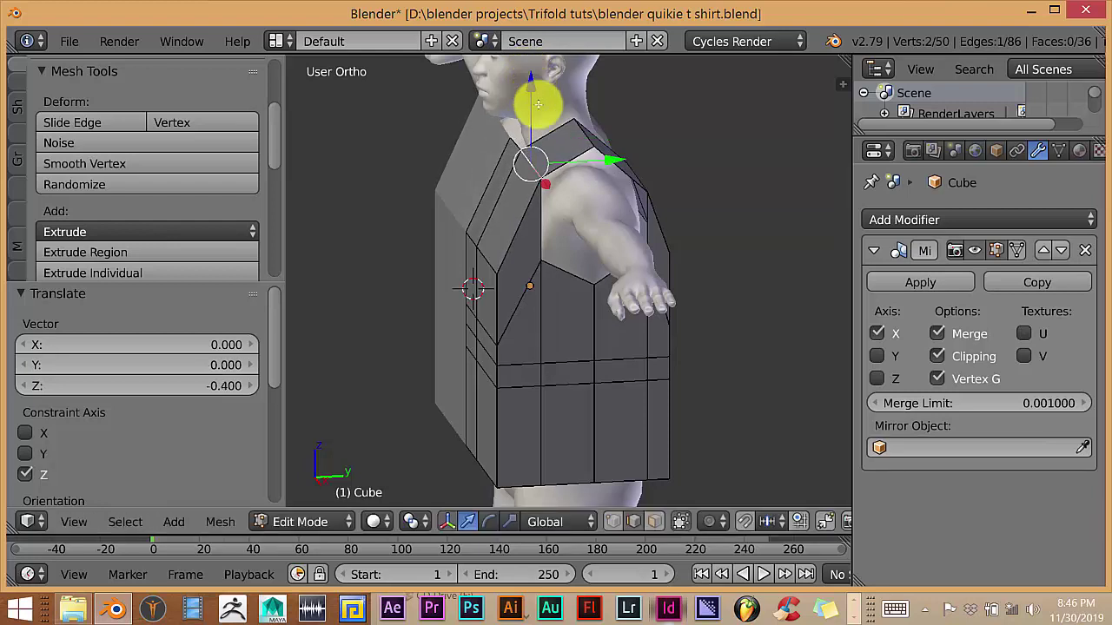
Step: Orbit and zoom to check the lowered shoulder from front and side views
scroll(538, 113, down, 3)
middle_drag(610, 220, 705, 279)
scroll(576, 268, up, 4)
scroll(649, 241, down, 2)
scroll(704, 279, down, 2)
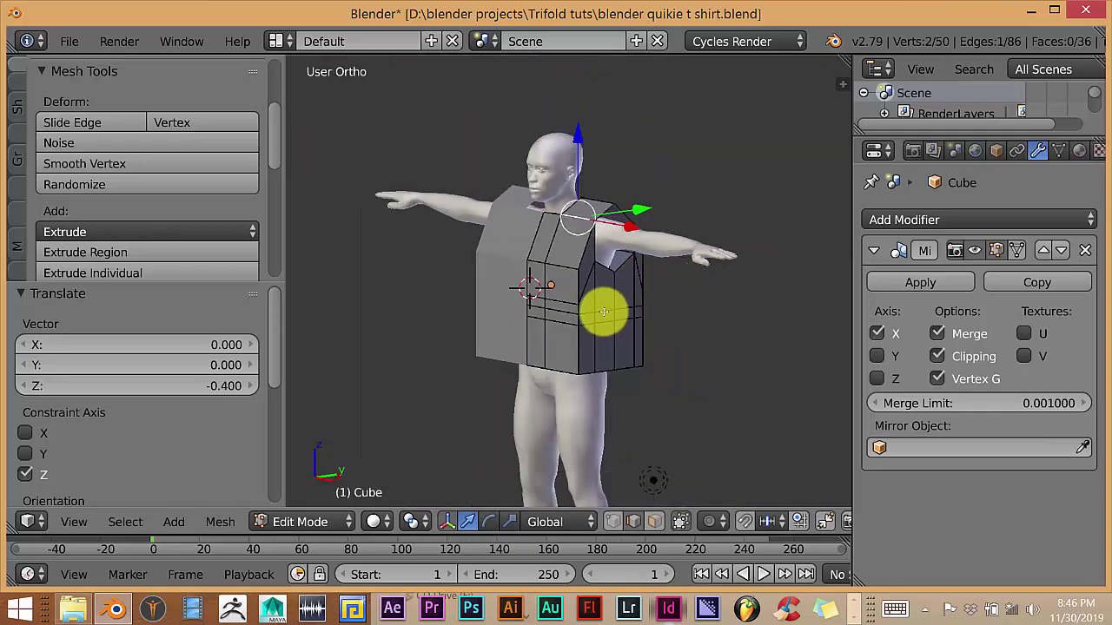
middle_drag(565, 322, 610, 312)
scroll(649, 315, down, 1)
scroll(610, 314, up, 3)
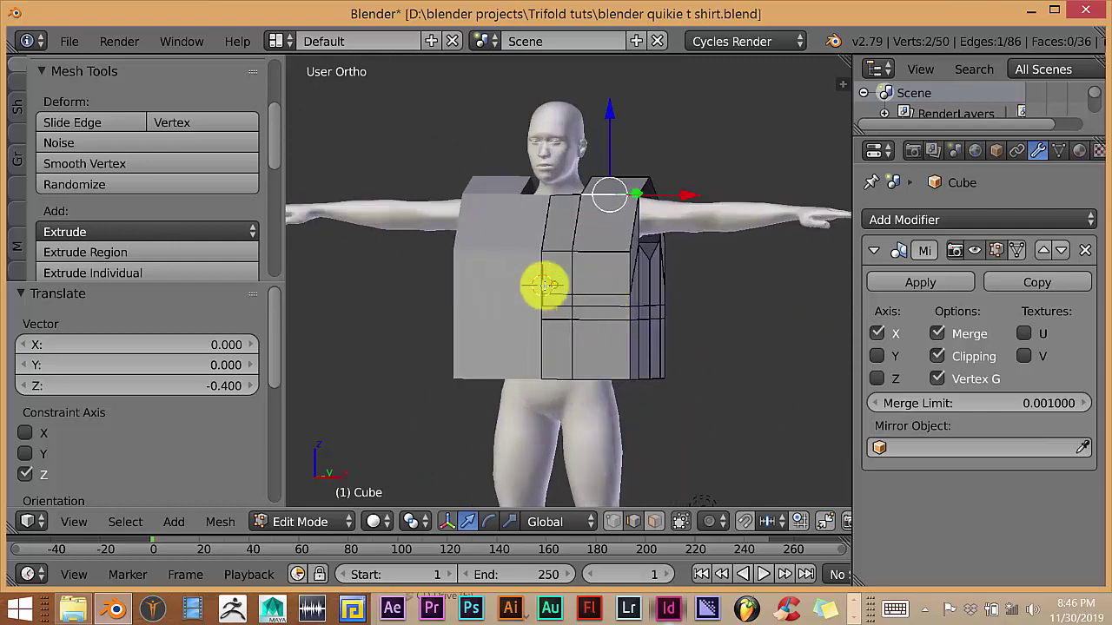
scroll(552, 365, down, 2)
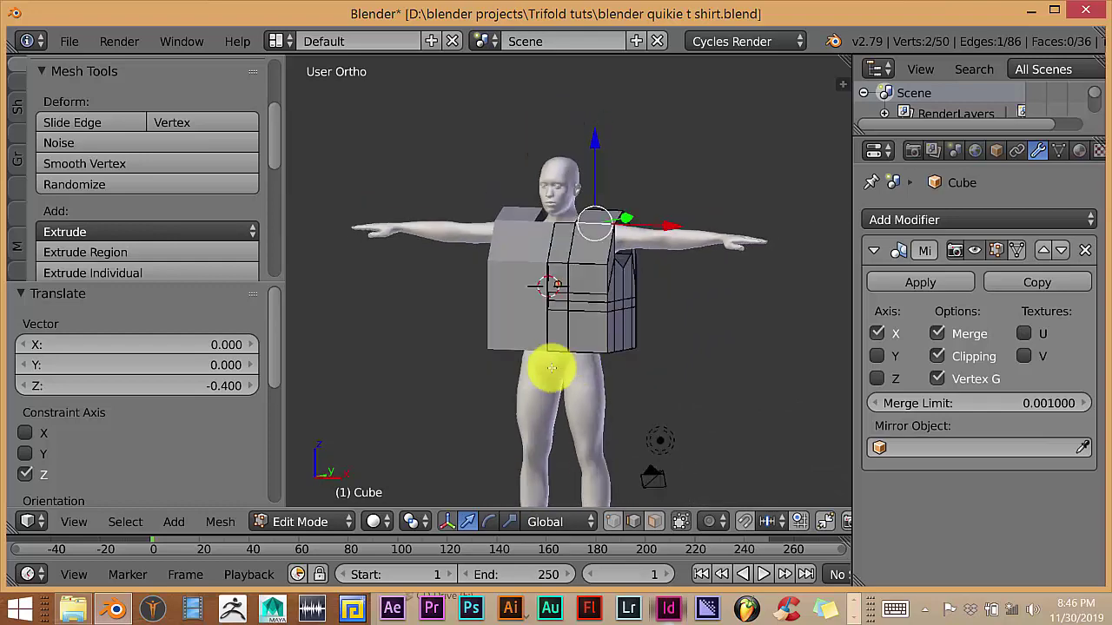
middle_drag(551, 369, 479, 362)
scroll(570, 347, up, 3)
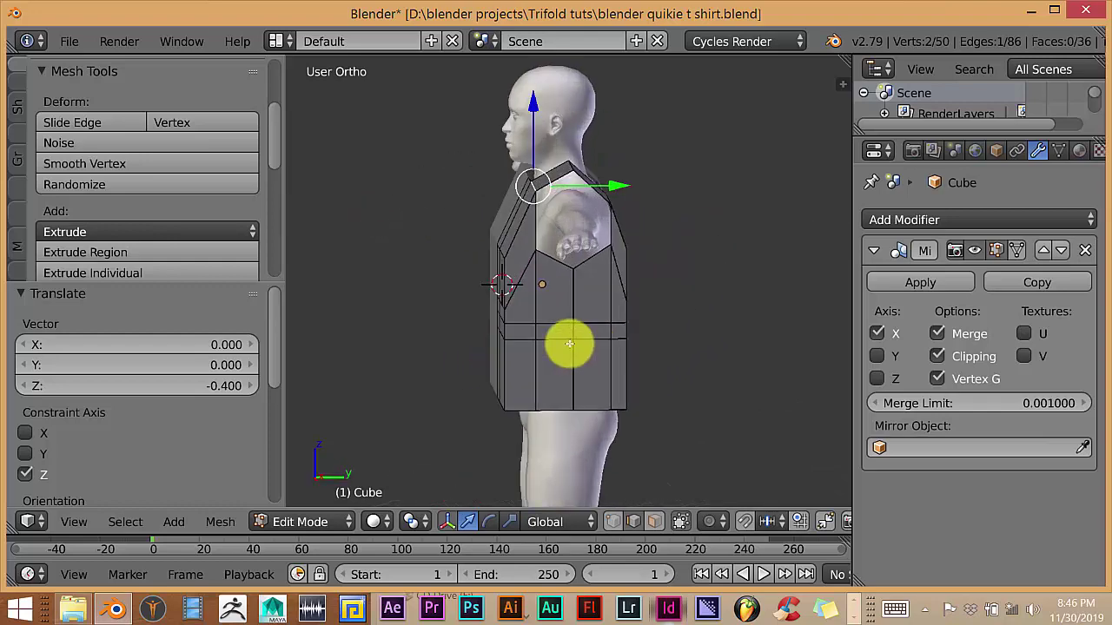
scroll(543, 273, up, 1)
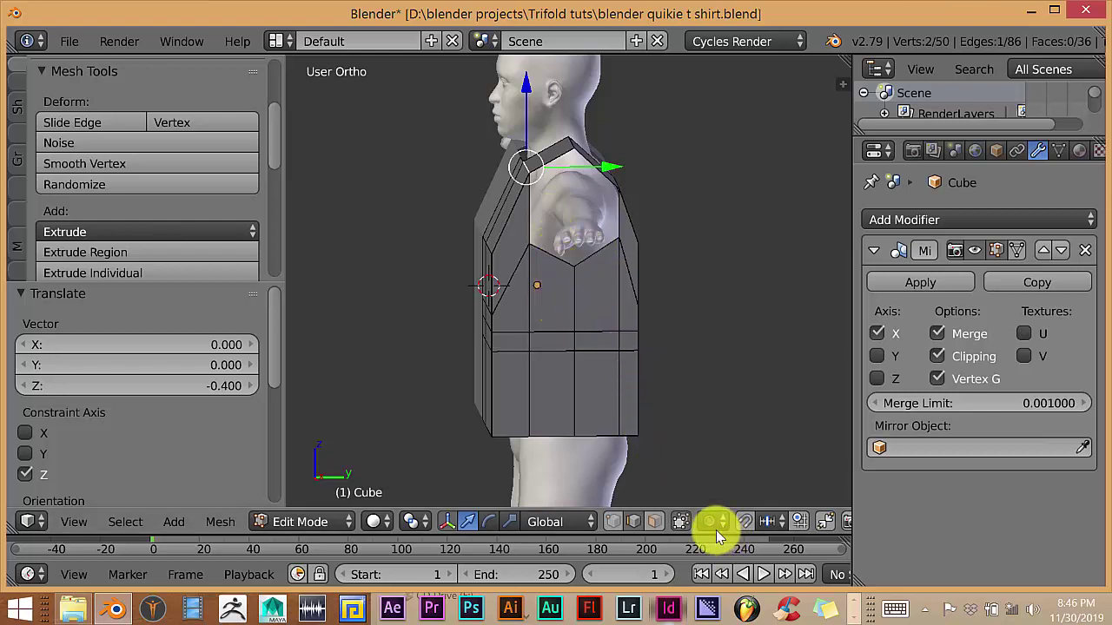
Step: Select the upper and lower side faces of the shirt plus the shoulder face
click(658, 523)
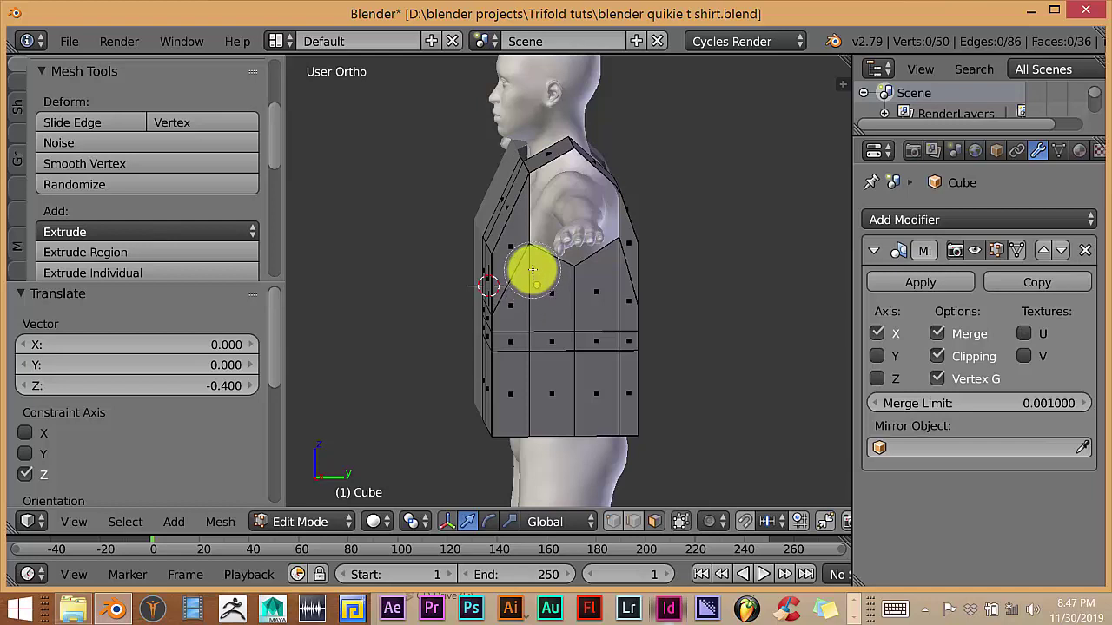
right_click(532, 269)
shift+right_click(533, 310)
shift+right_click(576, 286)
shift+right_click(584, 301)
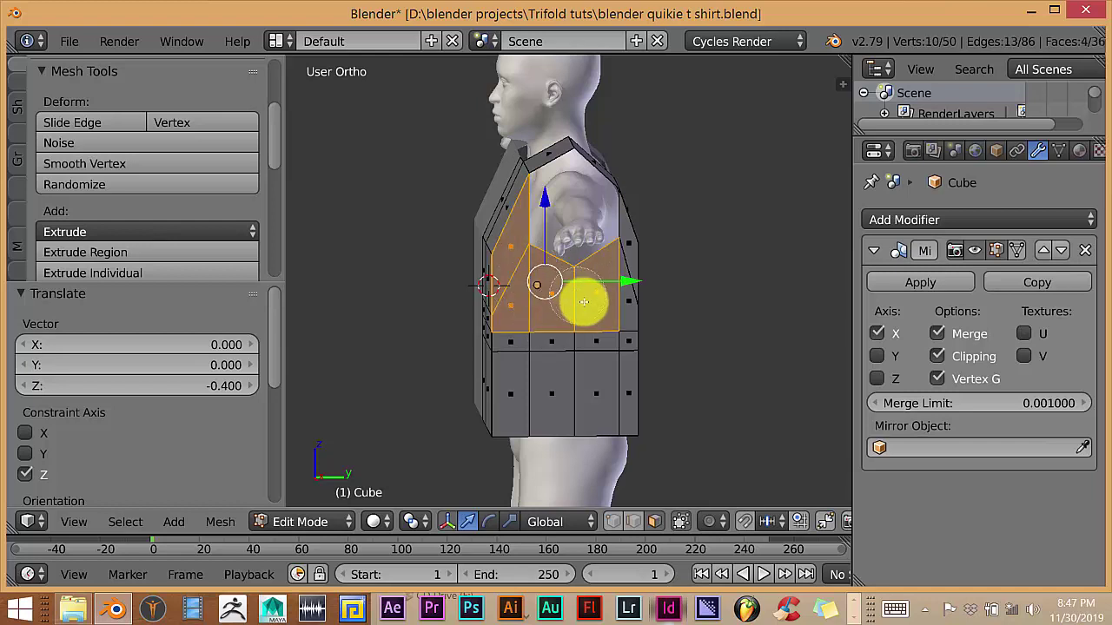
shift+right_click(604, 311)
shift+right_click(537, 348)
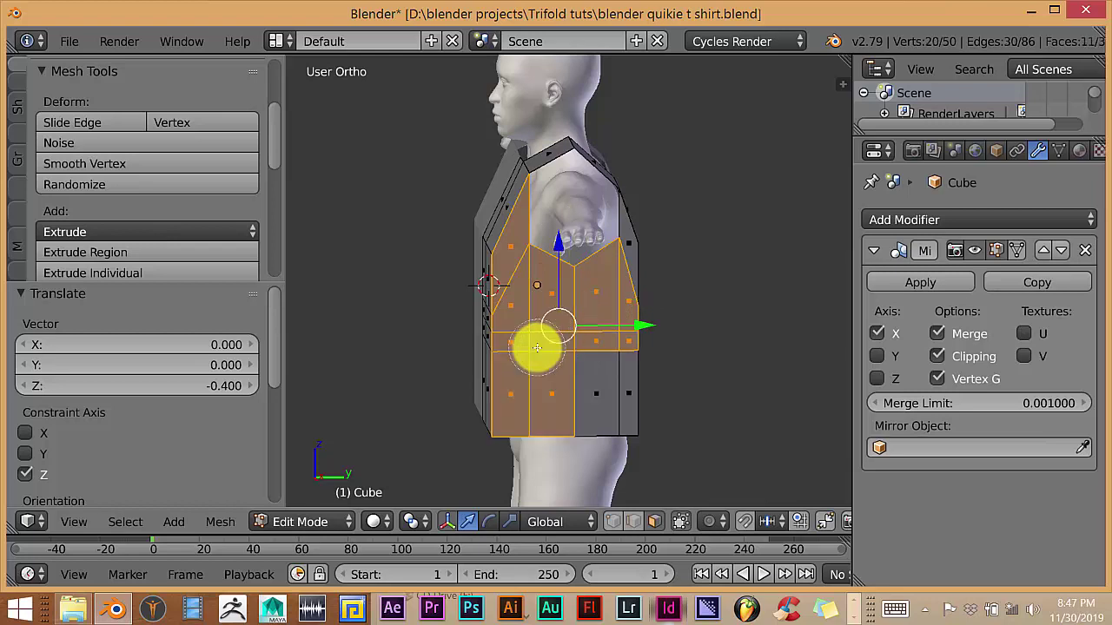
shift+right_click(624, 392)
shift+right_click(602, 386)
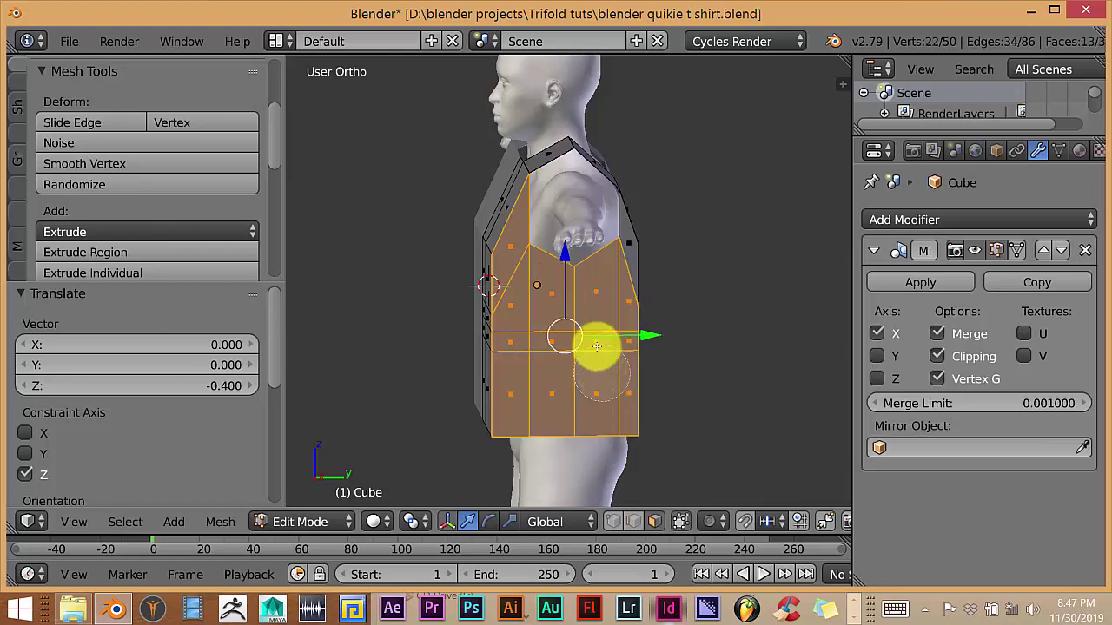
shift+right_click(602, 252)
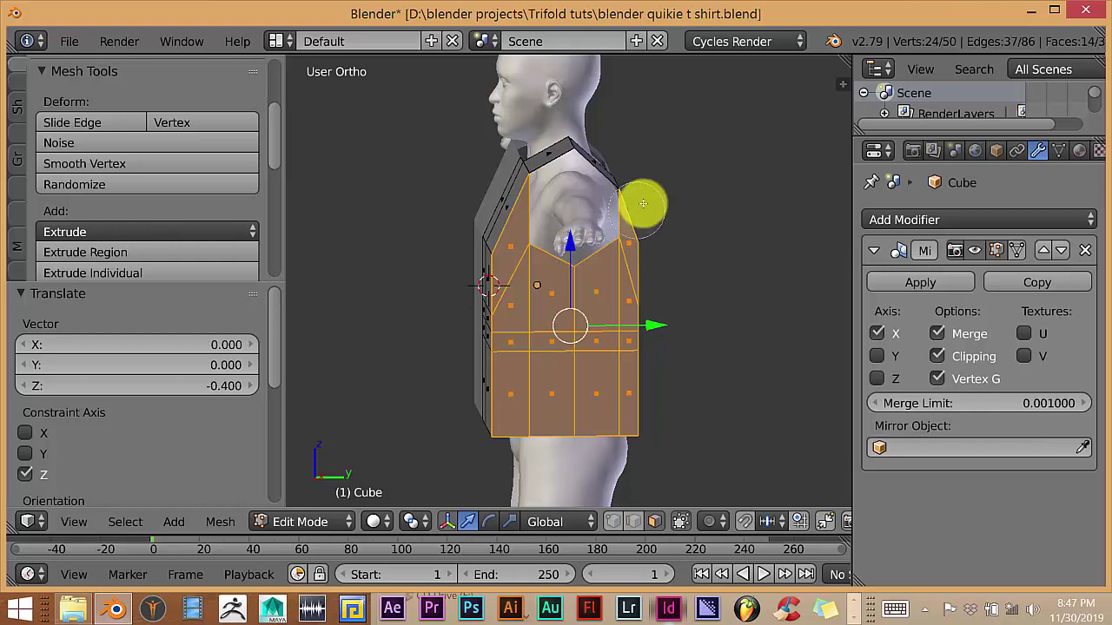
middle_drag(652, 251, 637, 343)
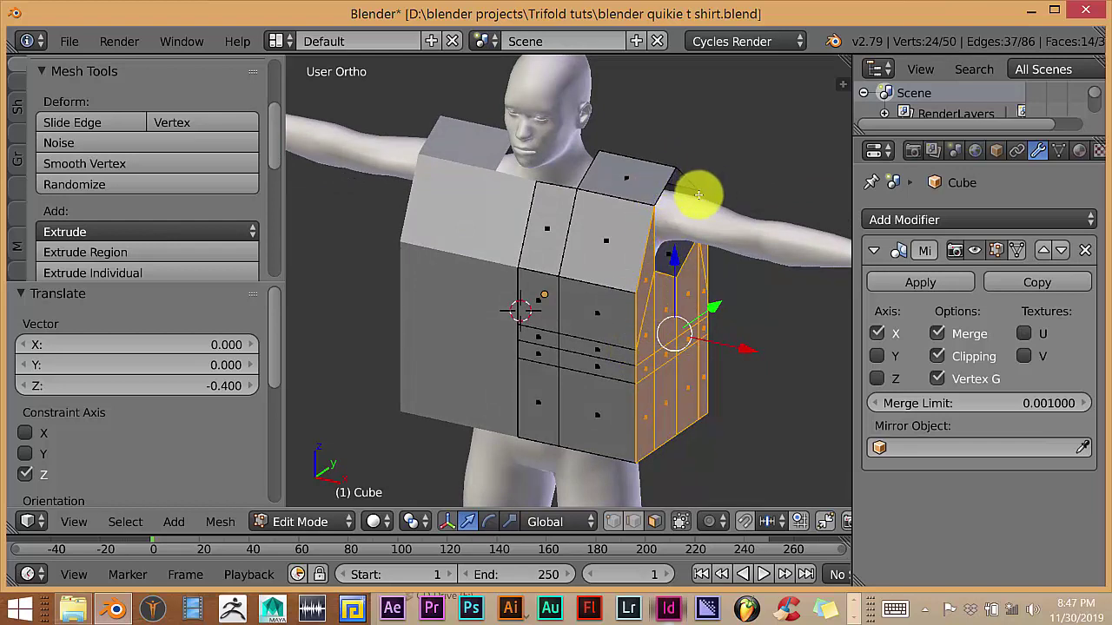
Step: Add the shoulder-top vertex and move the selection -0.521 along X
click(614, 521)
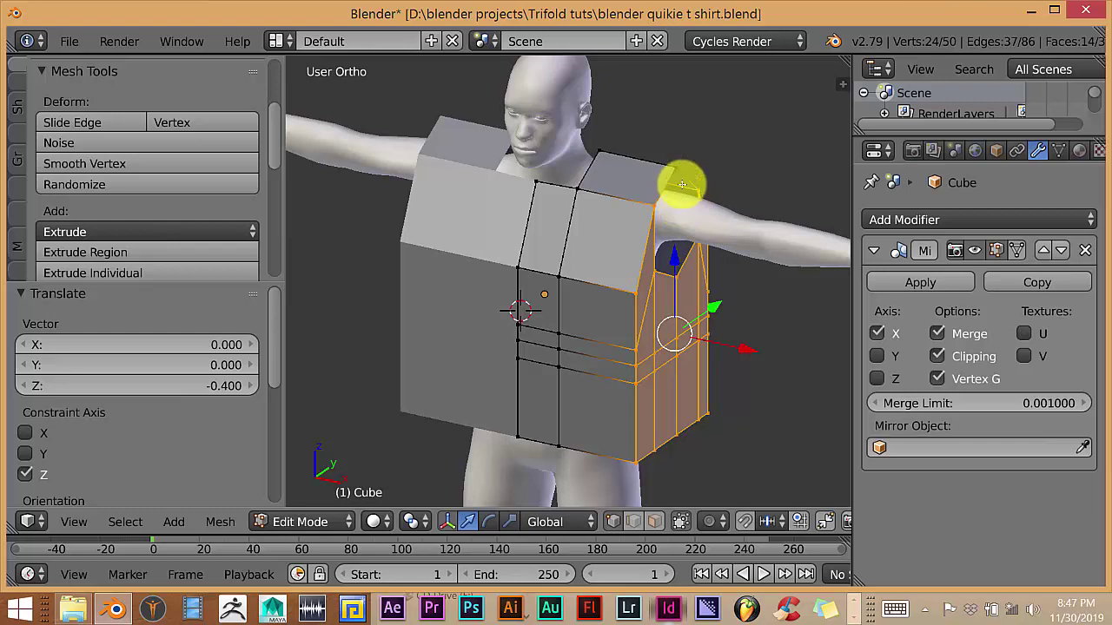
shift+right_click(676, 167)
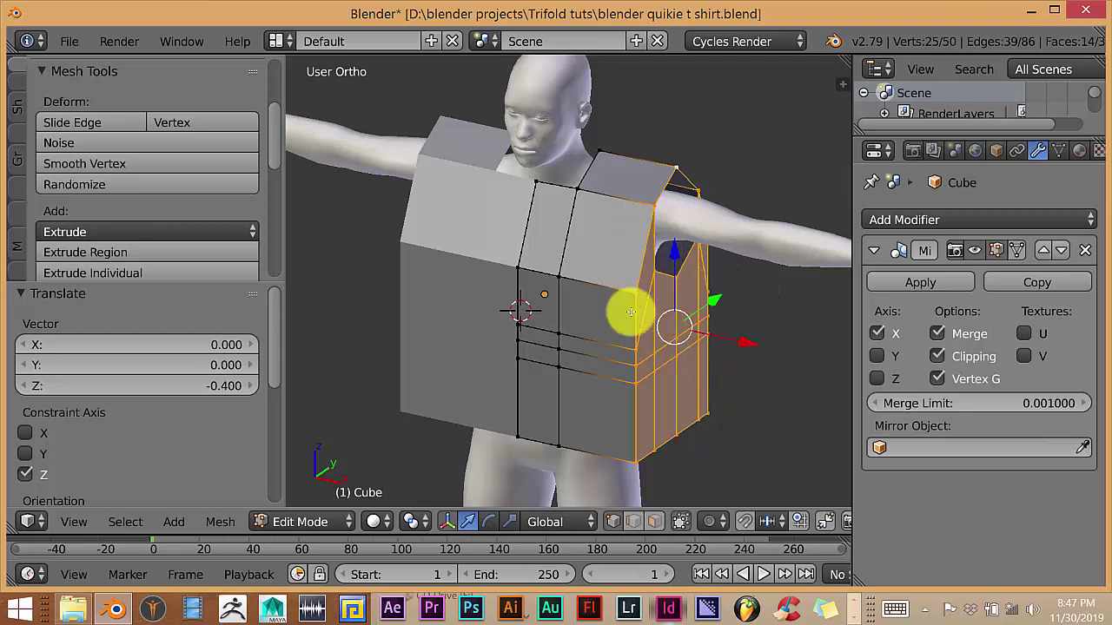
drag(752, 347, 724, 358)
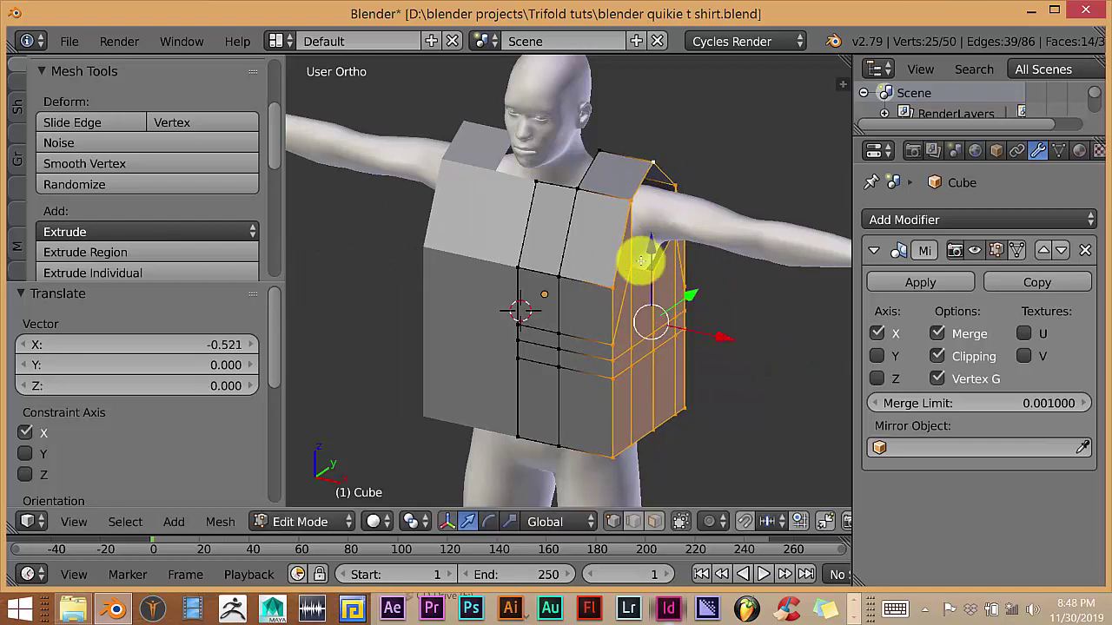
middle_drag(722, 322, 729, 372)
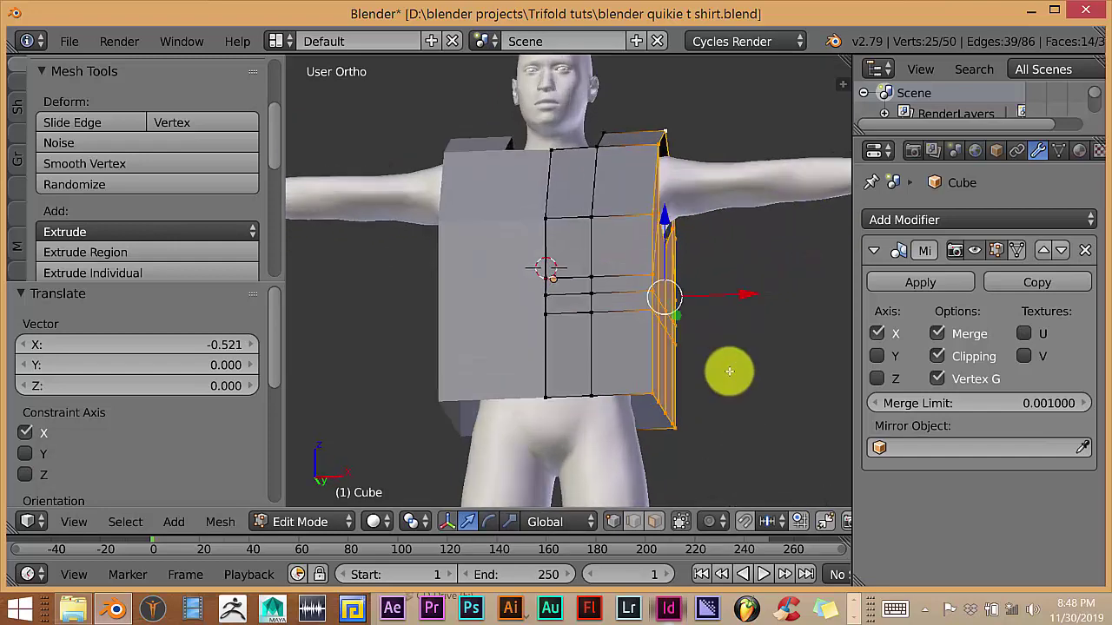
scroll(738, 421, down, 2)
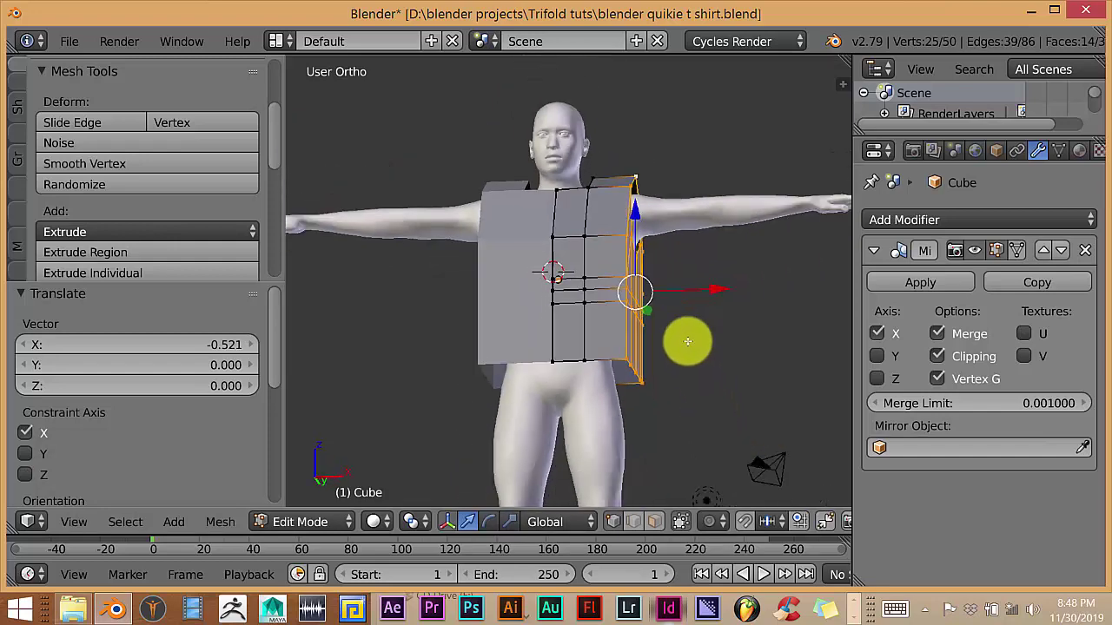
middle_drag(739, 397, 737, 347)
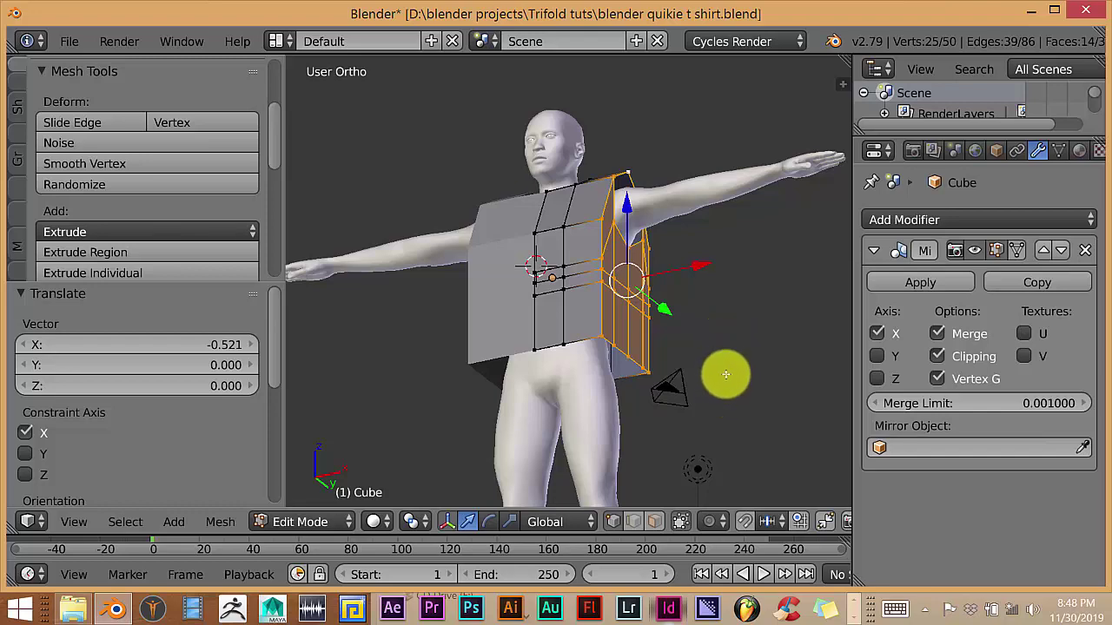
middle_drag(728, 371, 689, 330)
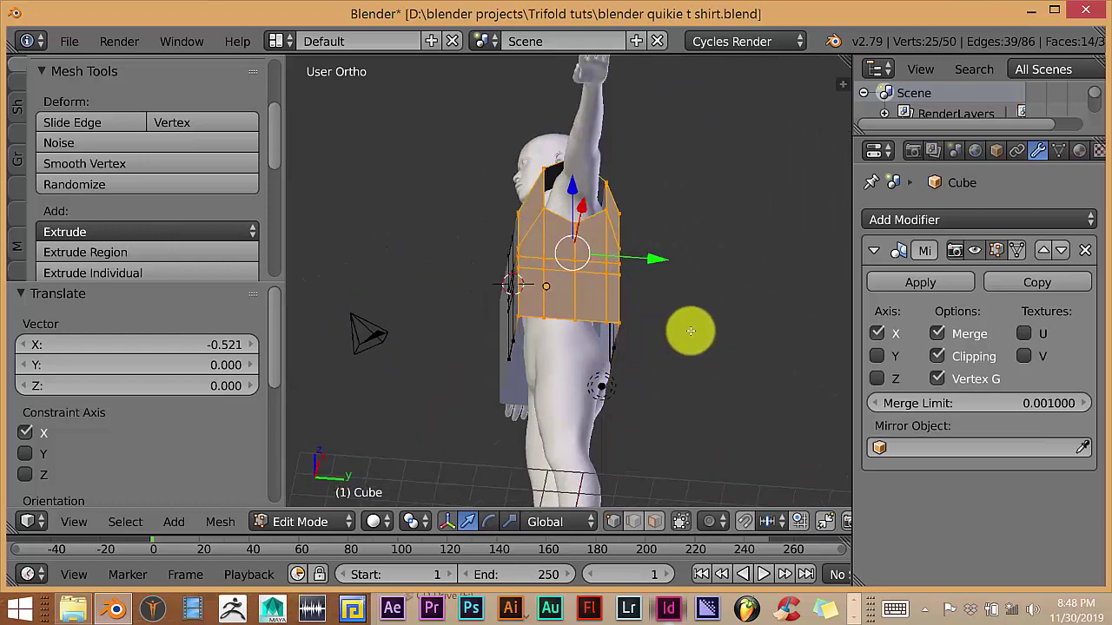
mouse_move(685, 373)
middle_down()
mouse_move(709, 379)
mouse_move(690, 318)
mouse_move(735, 276)
mouse_move(677, 375)
middle_up()
mouse_move(733, 352)
middle_down()
mouse_move(715, 368)
mouse_move(721, 380)
mouse_move(745, 359)
mouse_move(749, 372)
mouse_move(738, 371)
middle_up()
key(KP_1)
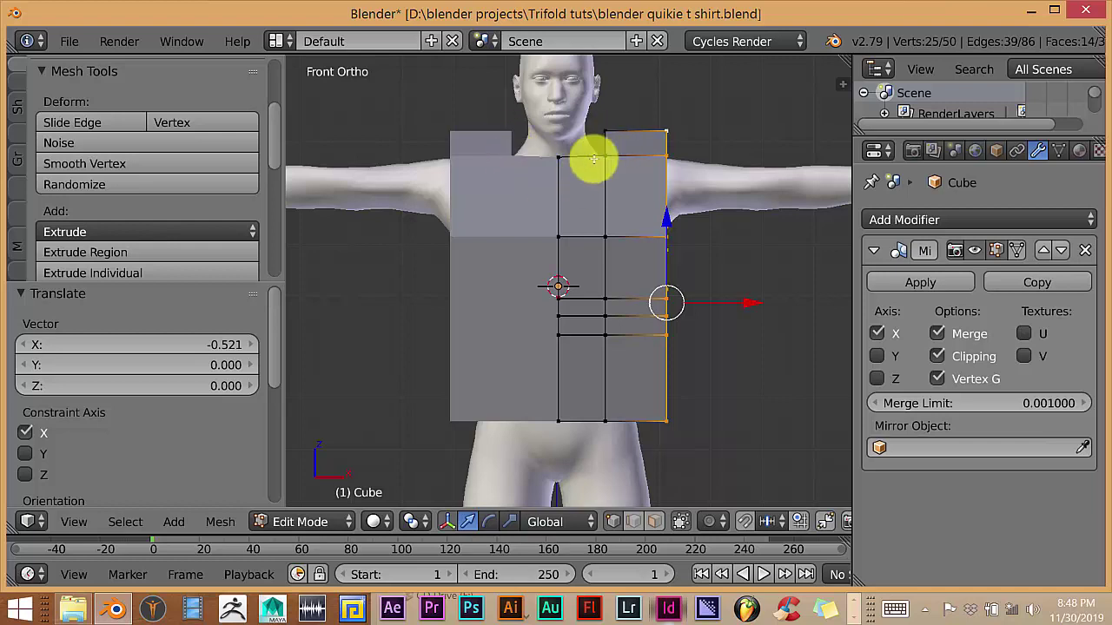
Step: In front view, select the top shoulder corner vertex and slide it along X
scroll(670, 153, up, 1)
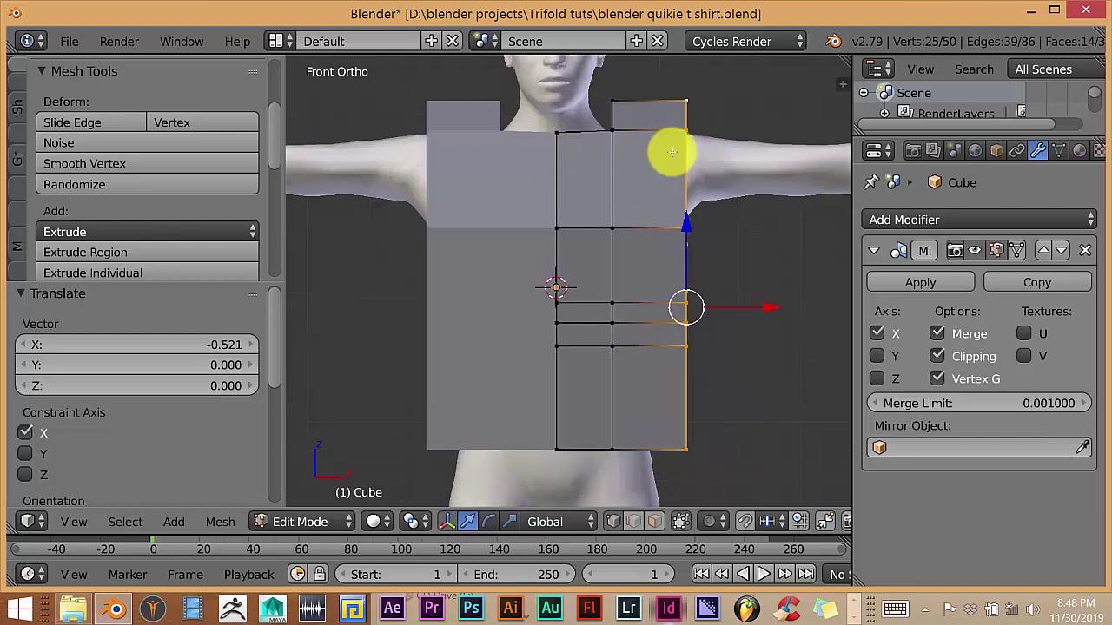
middle_drag(670, 154, 656, 259)
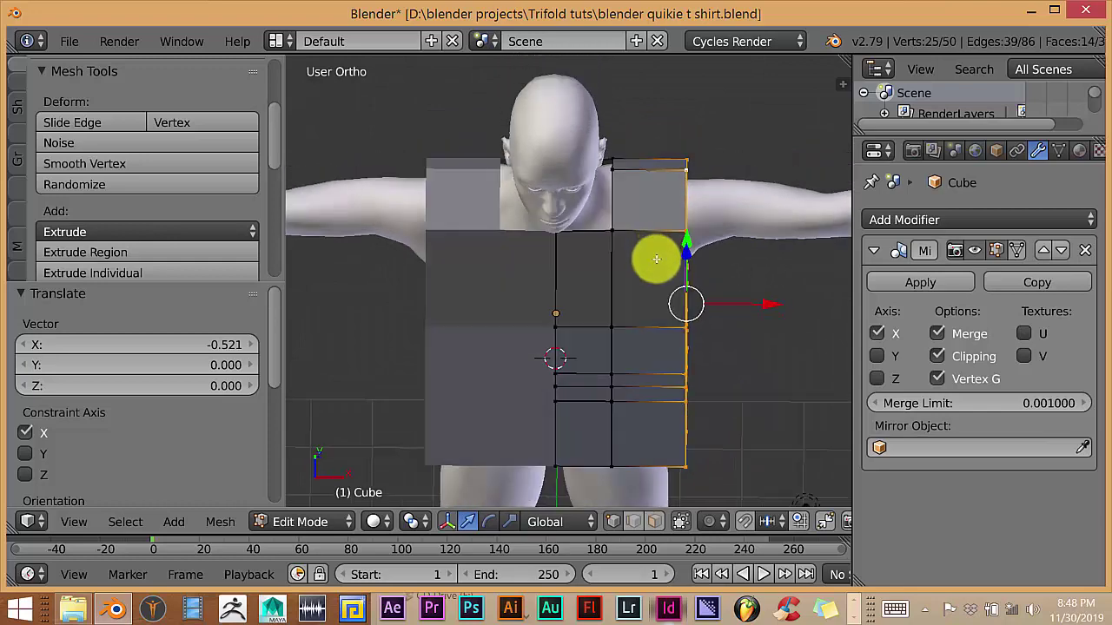
key(KP_1)
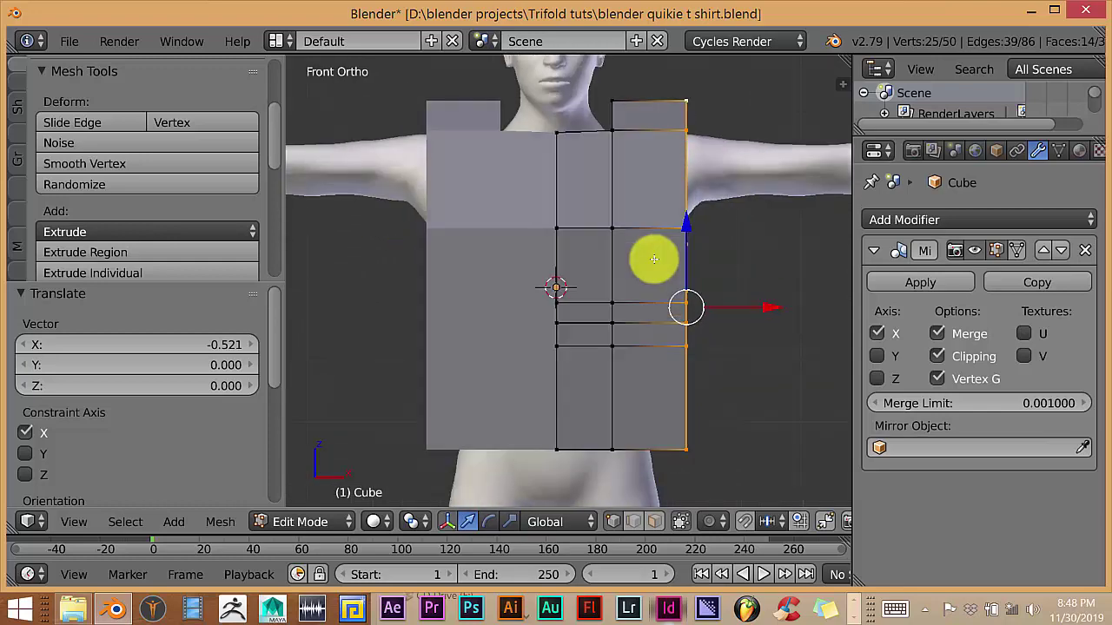
right_click(611, 102)
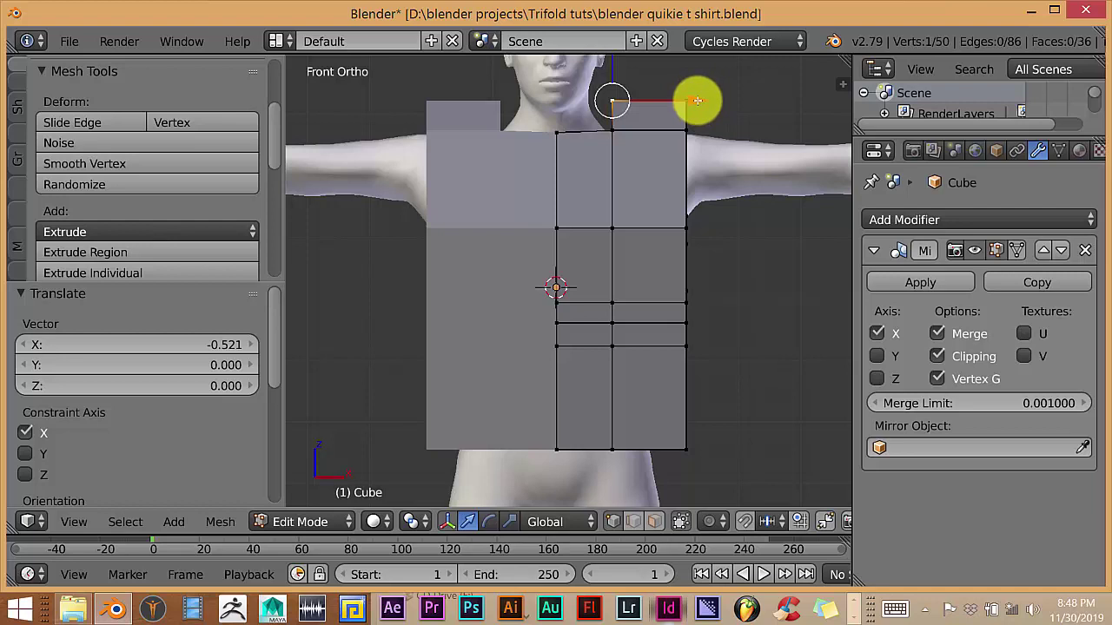
drag(697, 100, 703, 101)
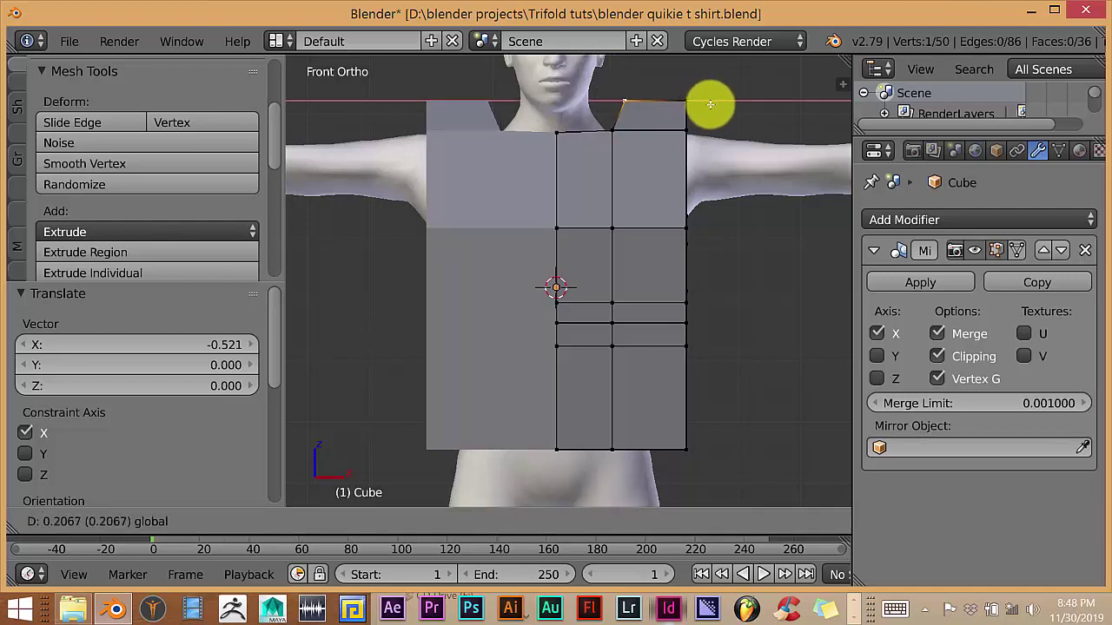
drag(711, 104, 711, 105)
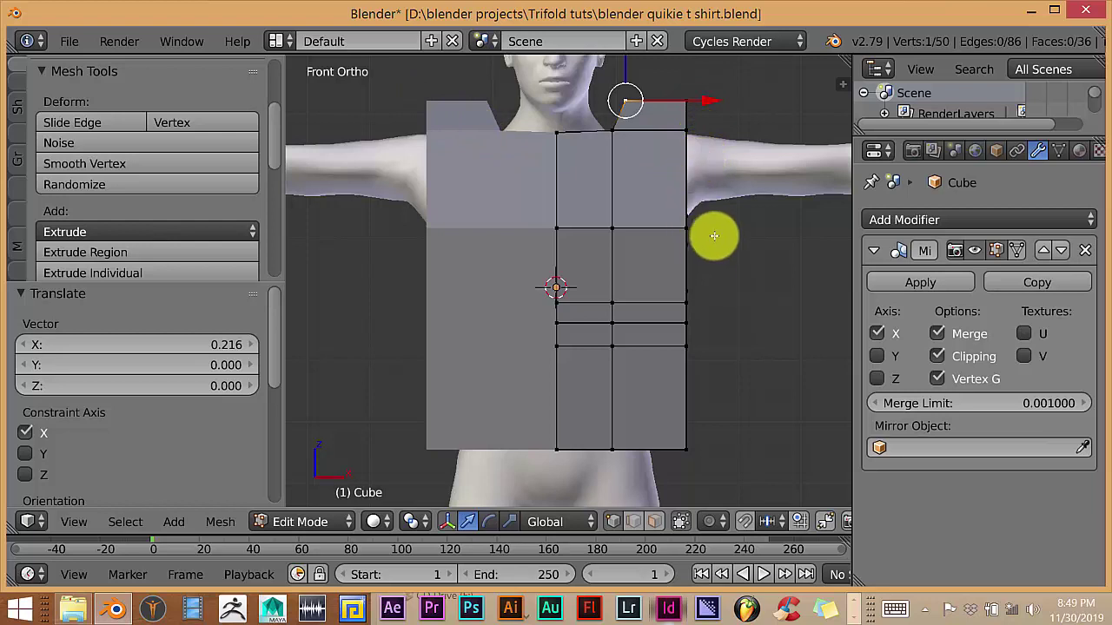
Step: Move the shirt's top-right corner vertex inward by -0.169 along X
key(a)
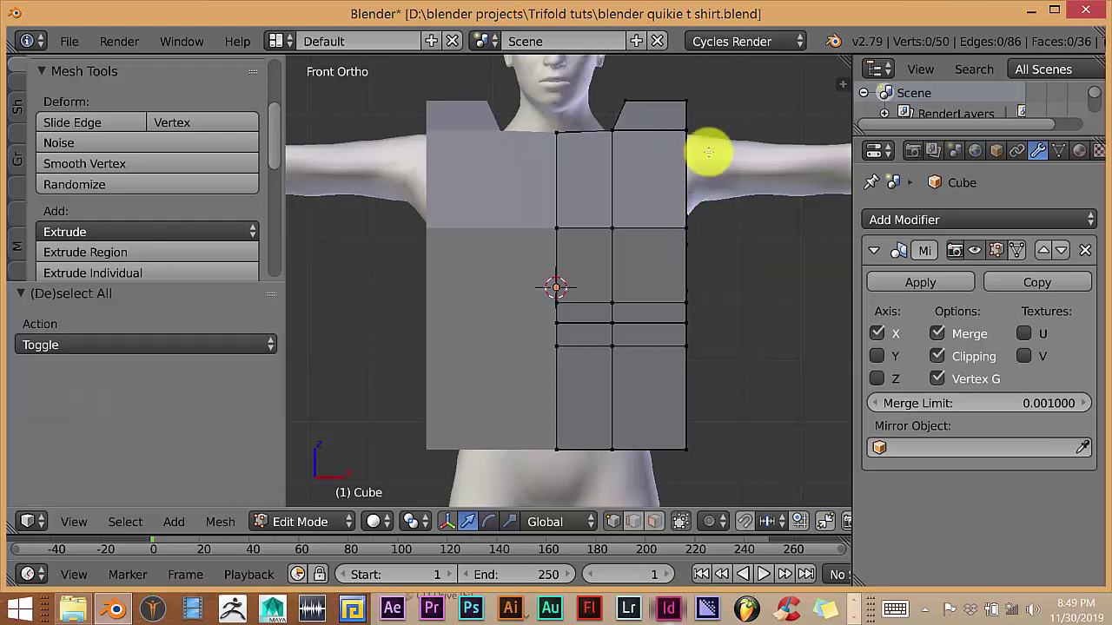
right_click(690, 100)
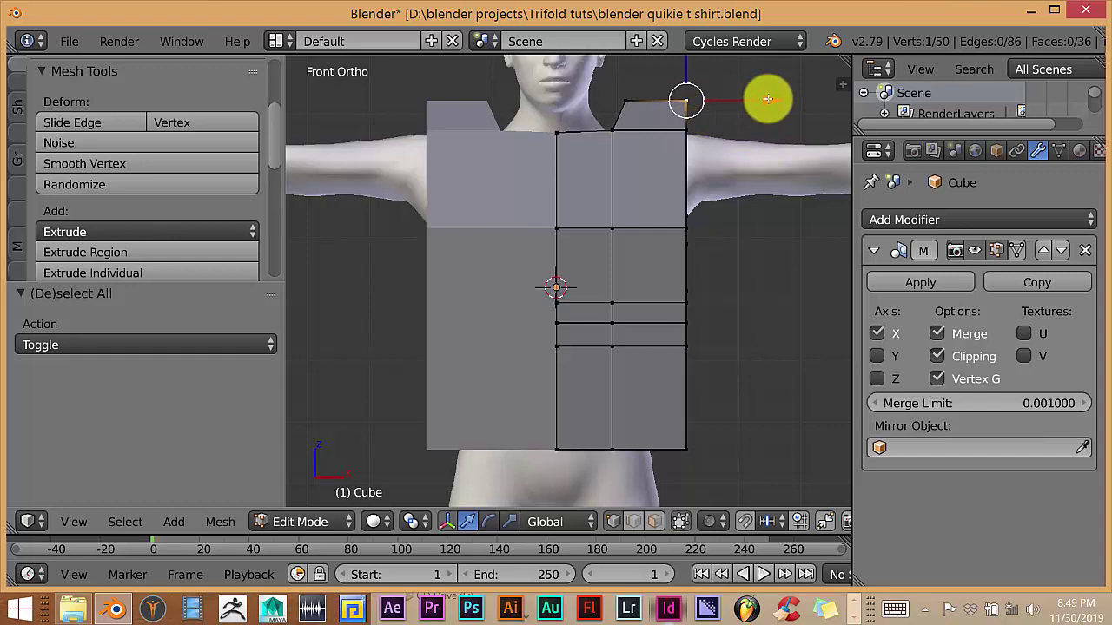
drag(768, 100, 754, 99)
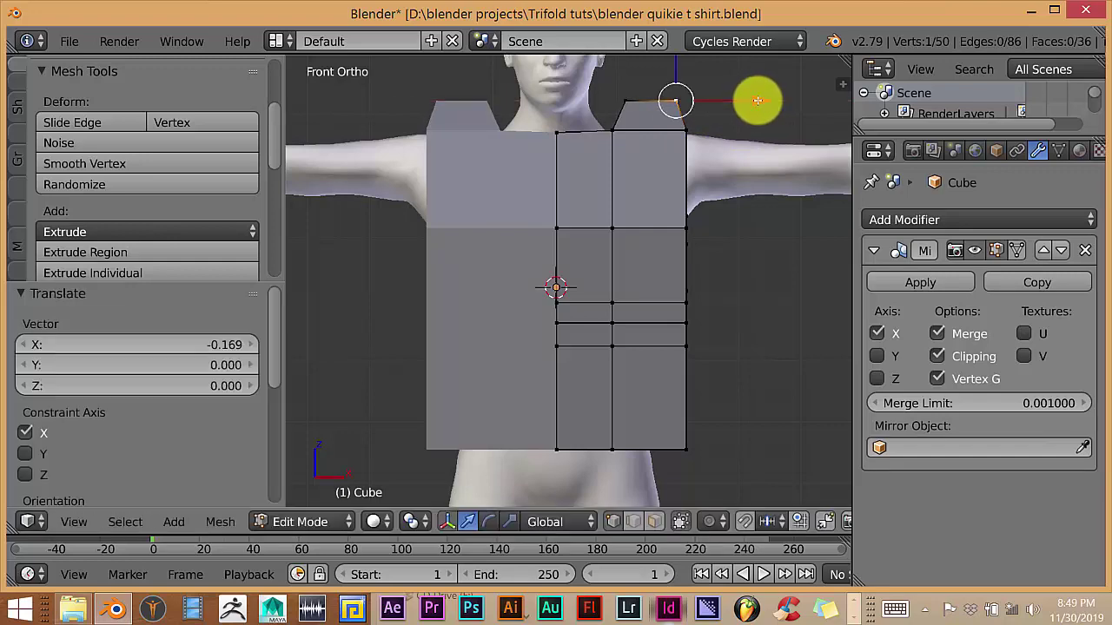
middle_drag(742, 275, 590, 301)
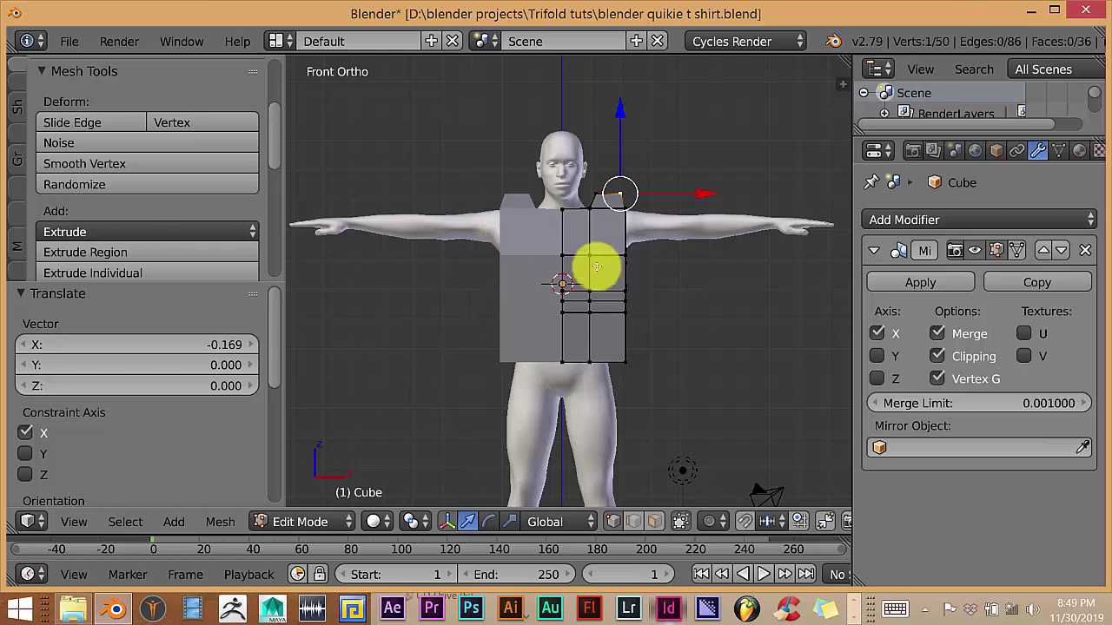
scroll(599, 340, up, 2)
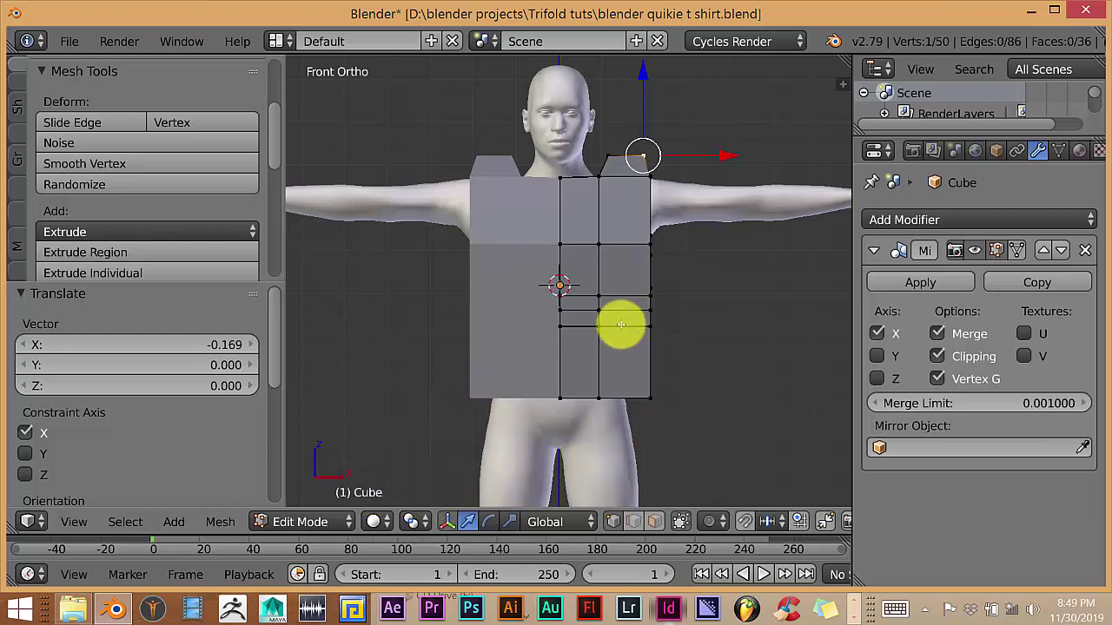
Step: In Object Mode, rename the object from Cube to 't shirt' in the sidebar's Item panel
key(Tab)
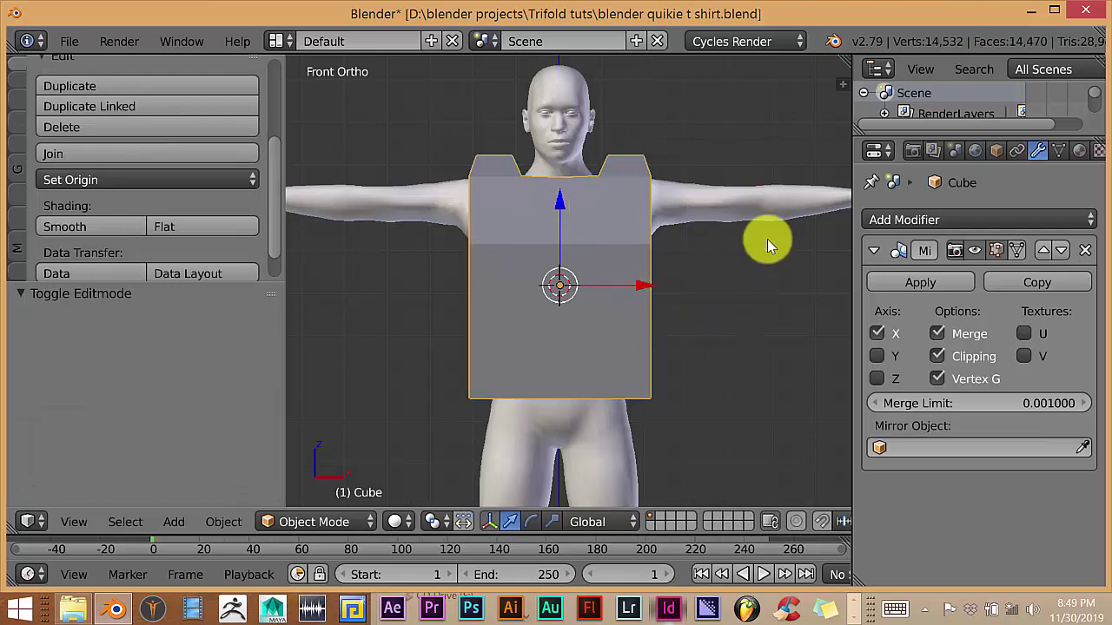
key(n)
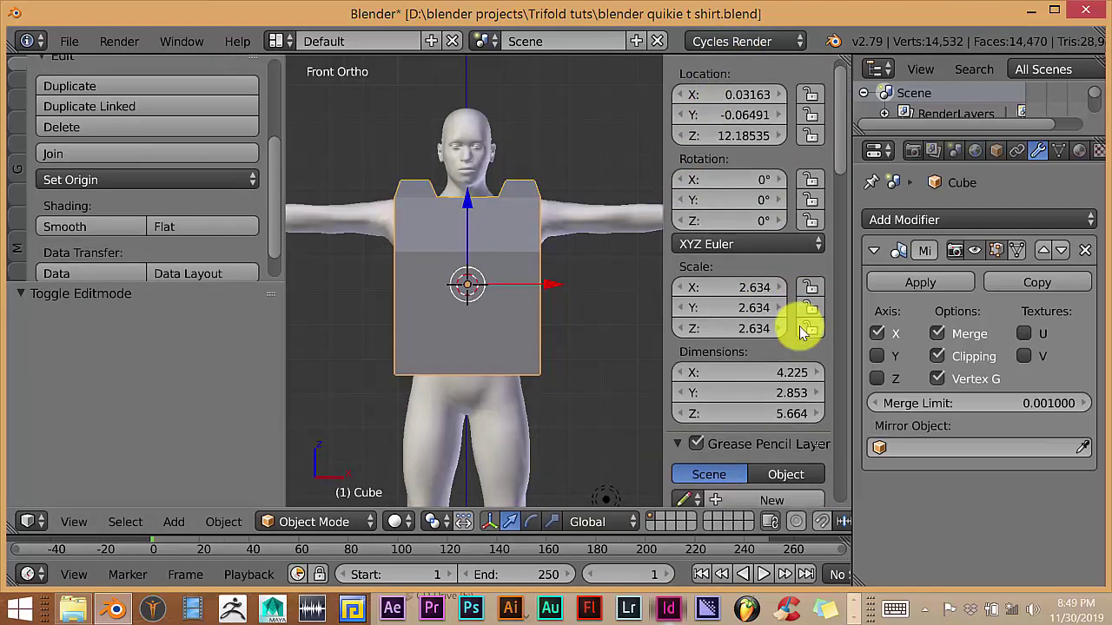
scroll(782, 296, down, 10)
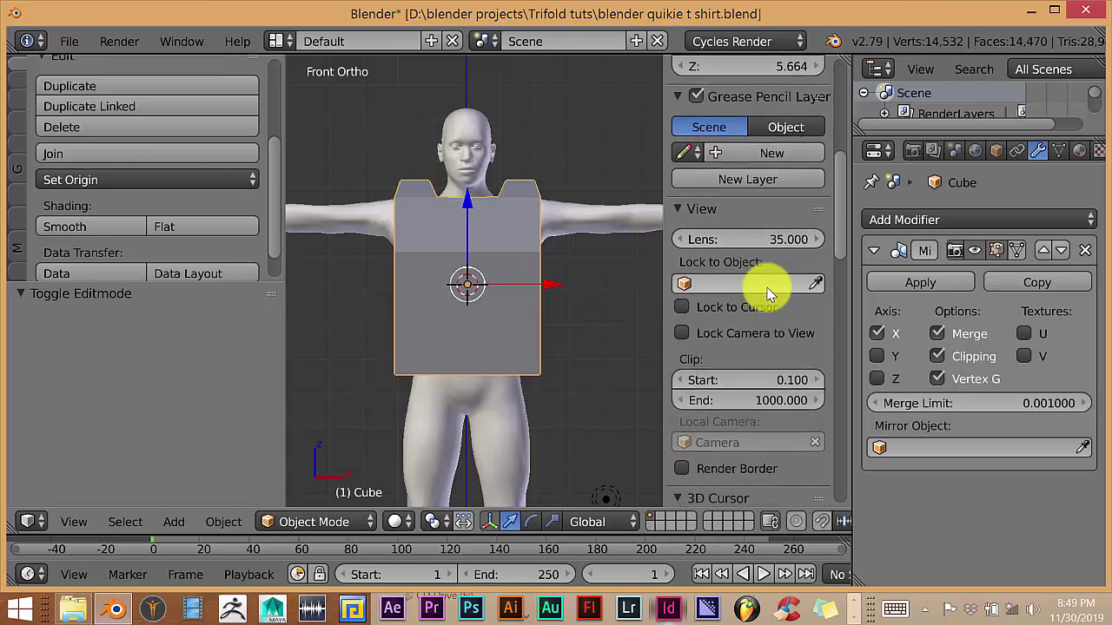
scroll(766, 293, down, 10)
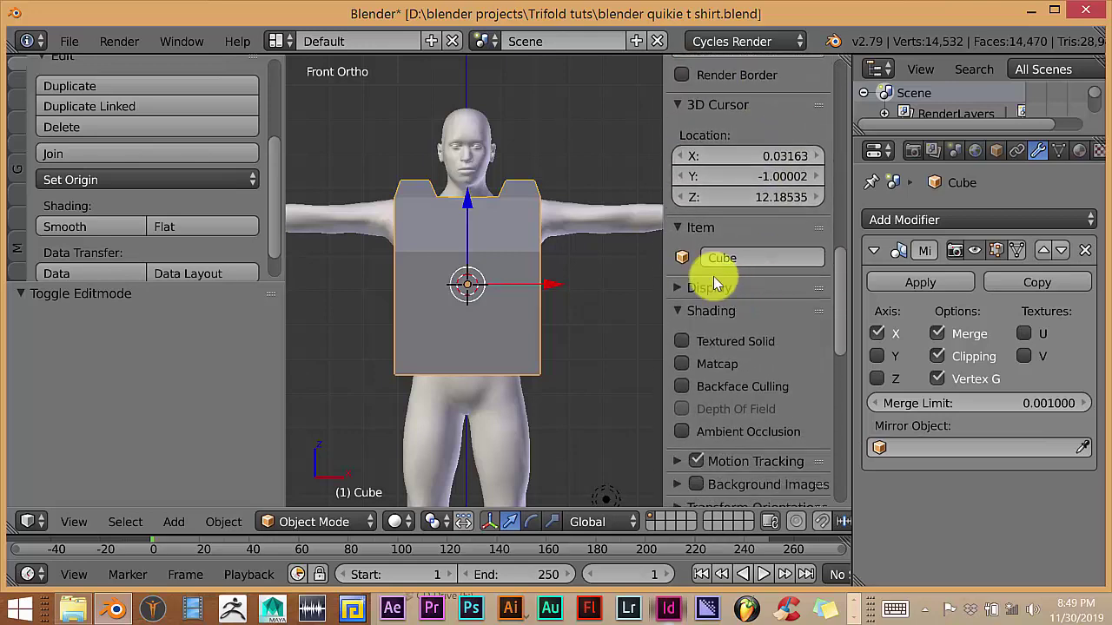
click(745, 263)
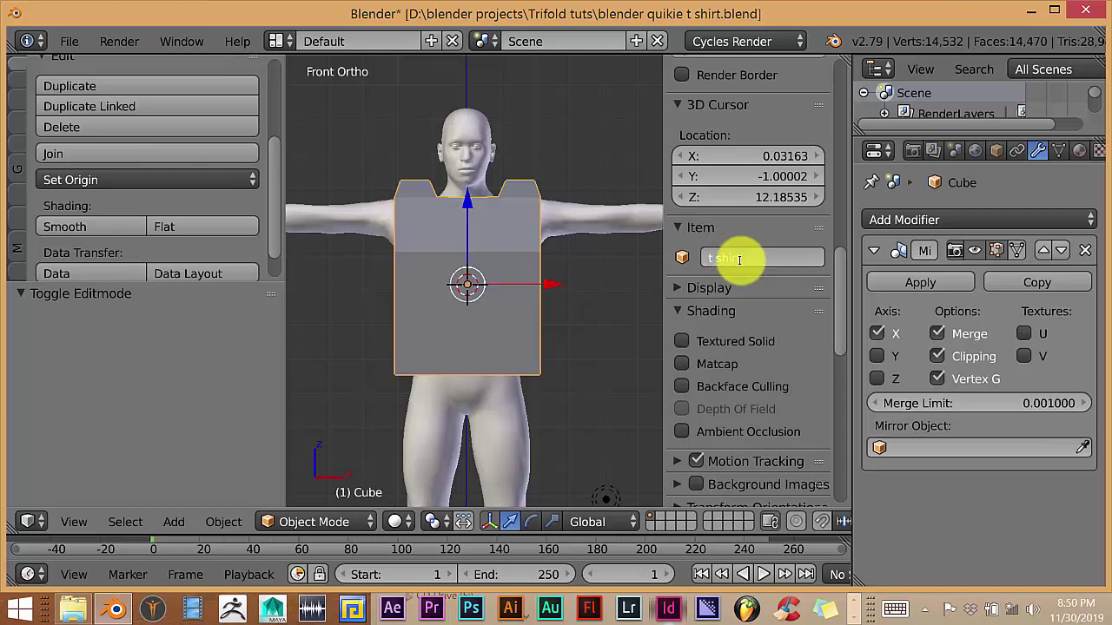
text(t shirt)
key(Return)
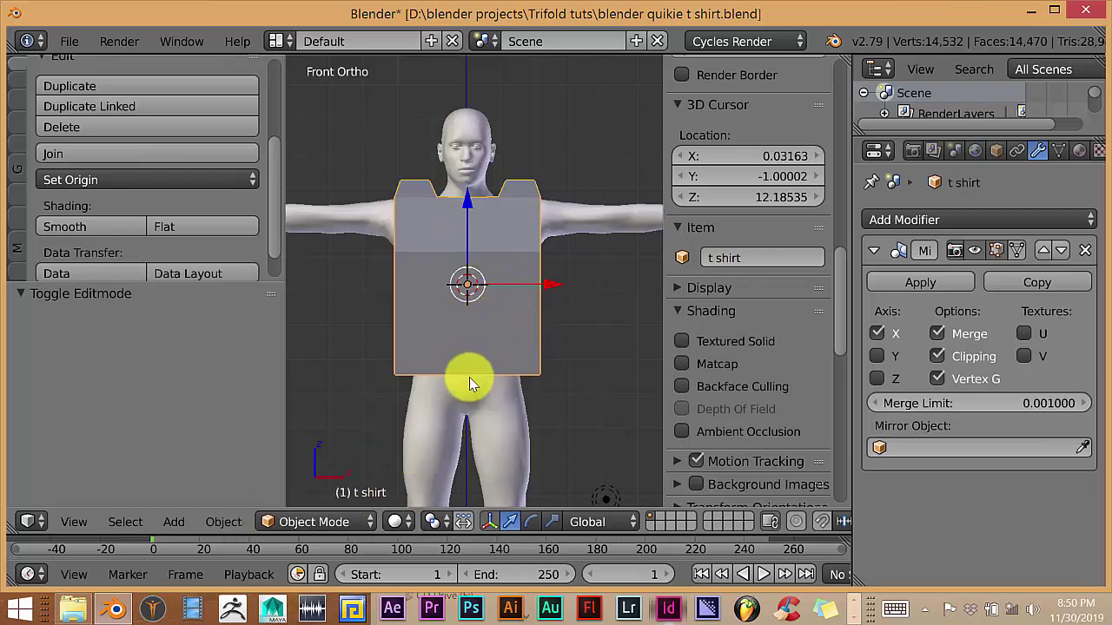
Step: Hide the sidebar and tool shelf and centre the shirt in the view
key(n)
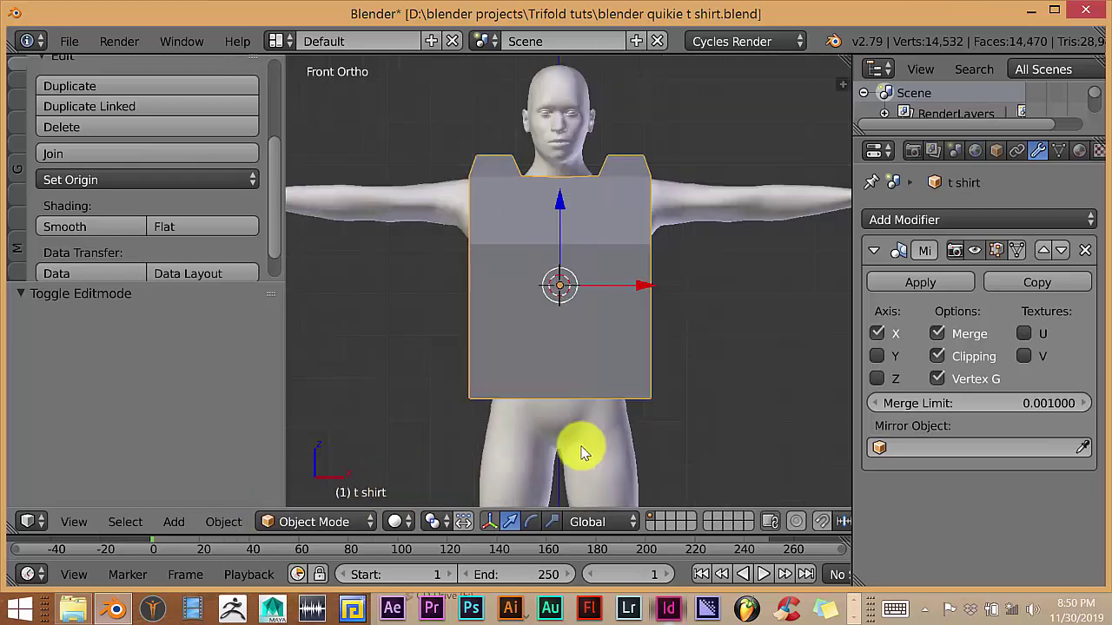
shift+scroll(381, 378, up, 3)
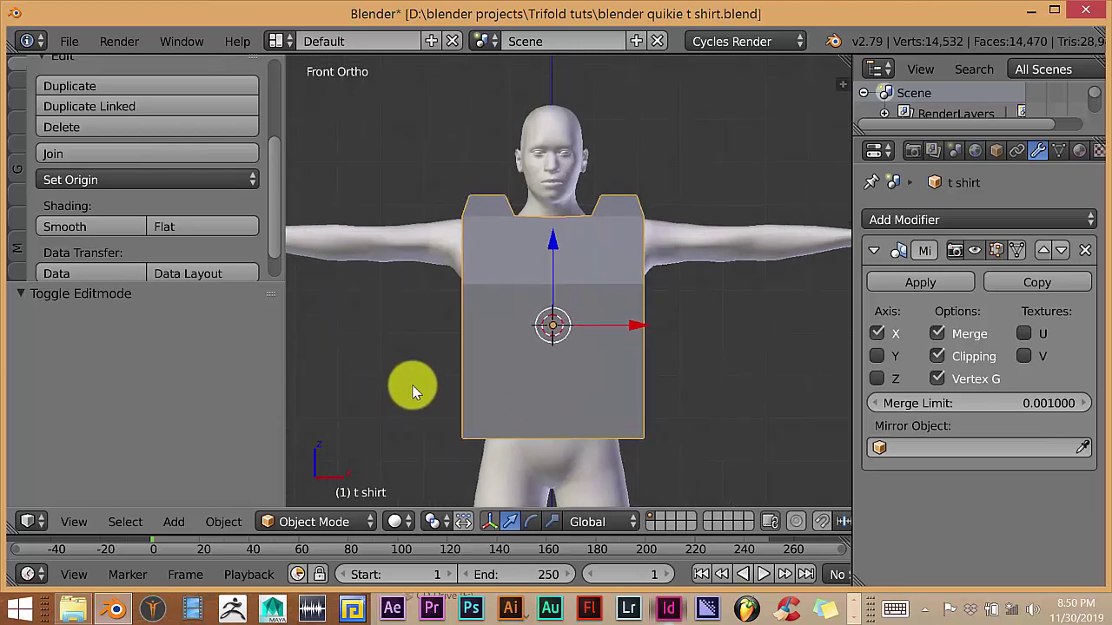
key(n)
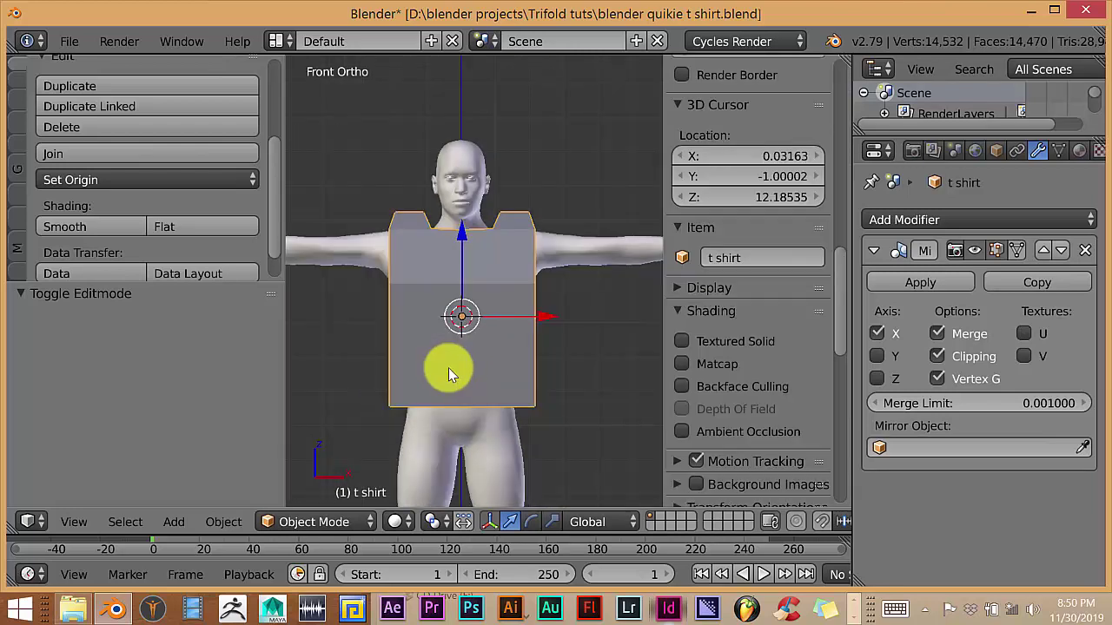
key(n)
key(t)
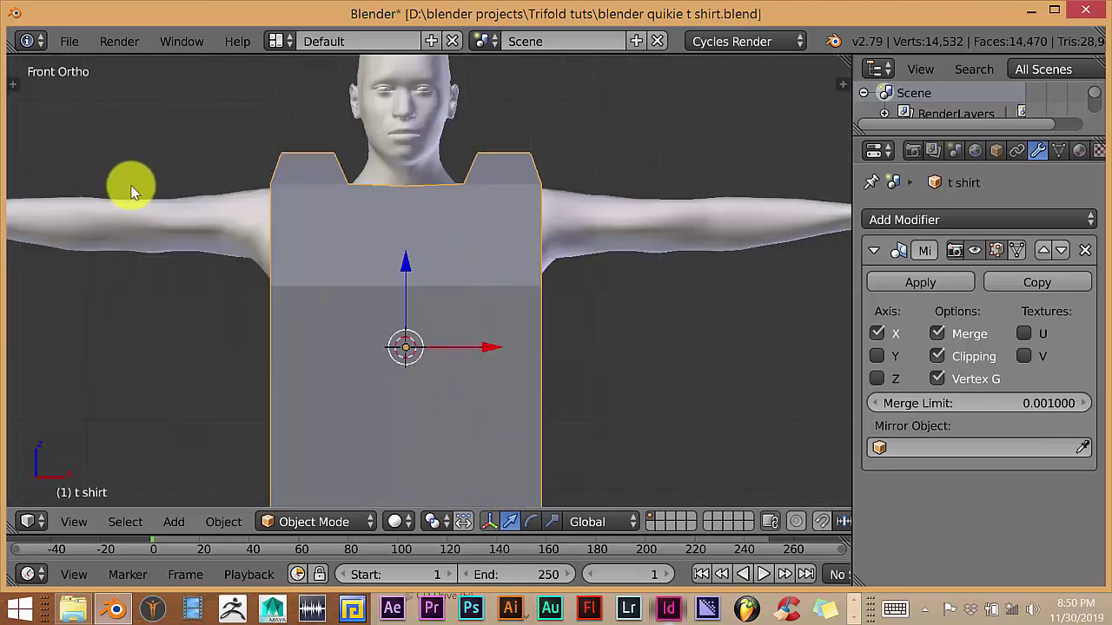
shift+middle_drag(134, 351, 229, 365)
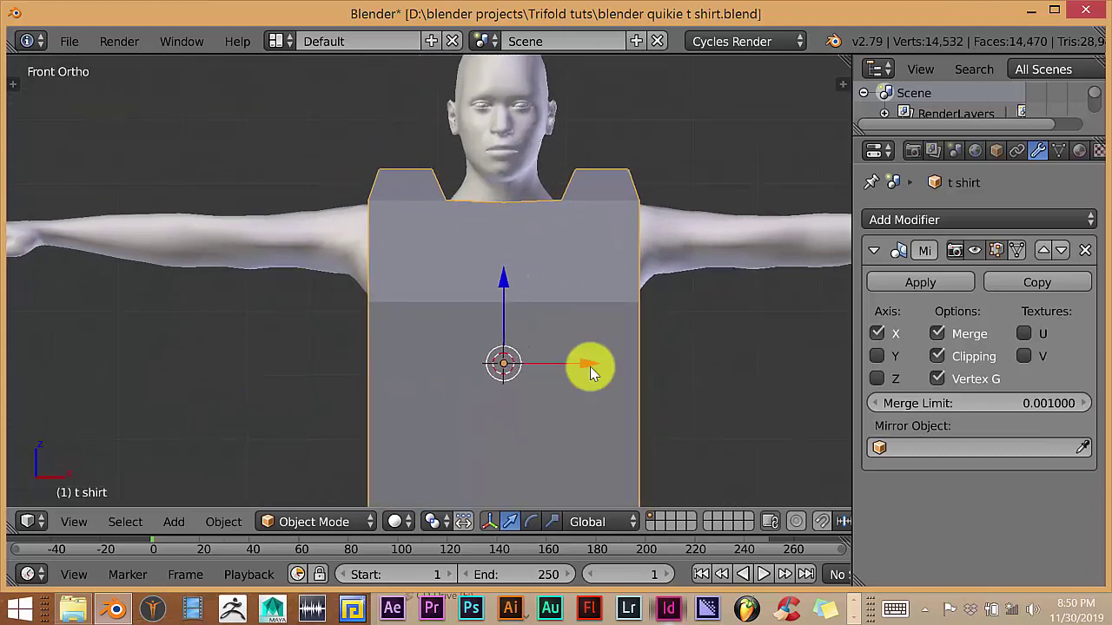
scroll(650, 335, down, 1)
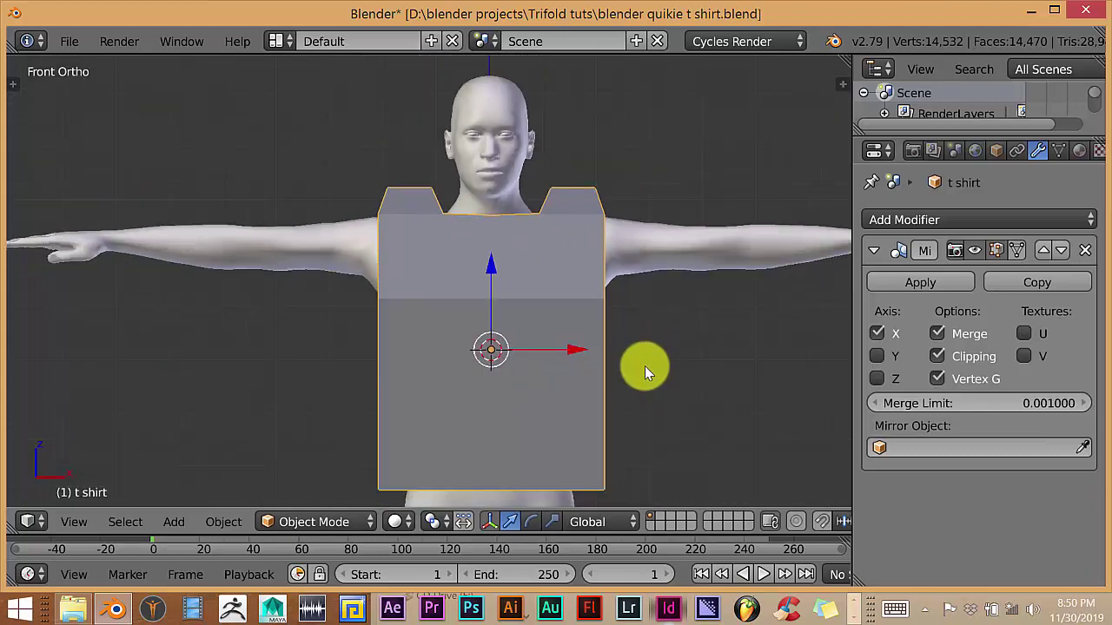
Step: Orbit and zoom around the t shirt to inspect its shoulders and armholes
middle_drag(625, 316, 526, 377)
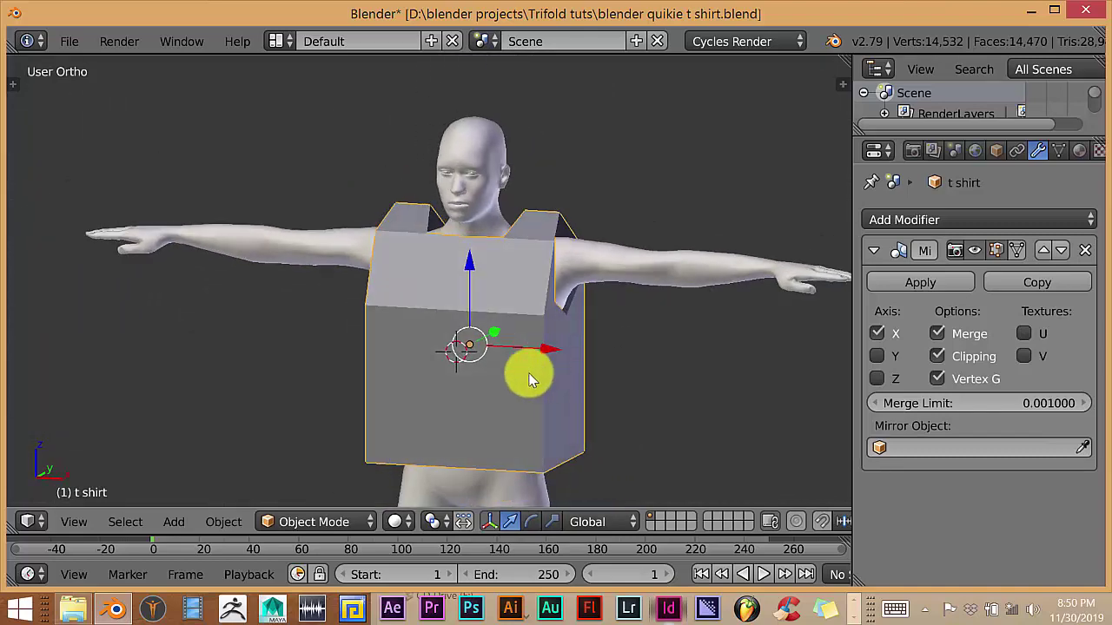
middle_drag(598, 356, 568, 340)
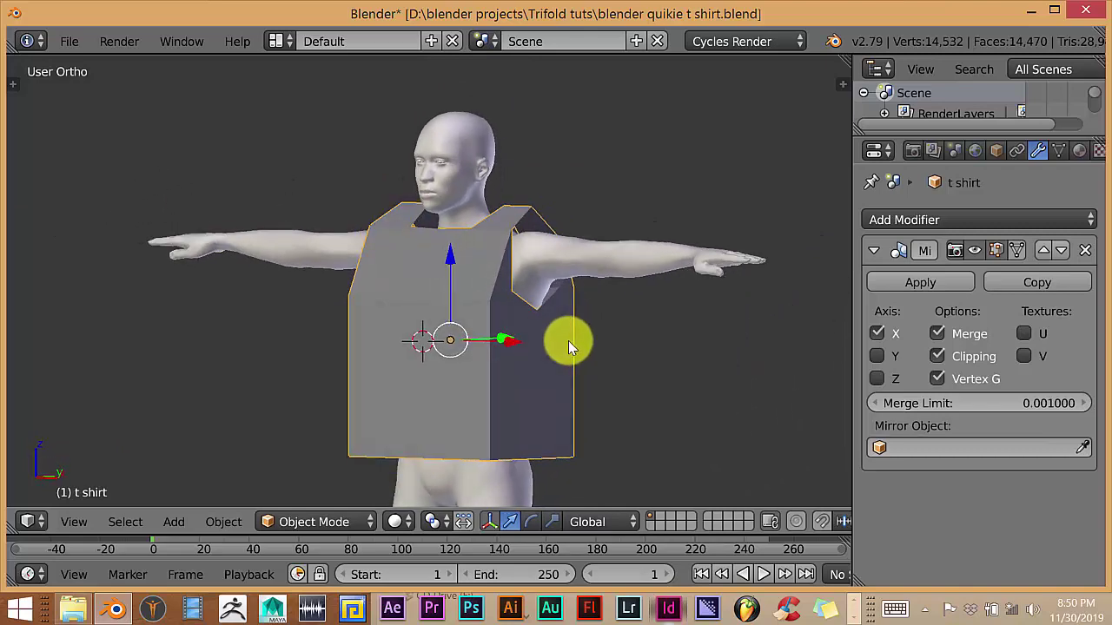
middle_drag(497, 251, 476, 274)
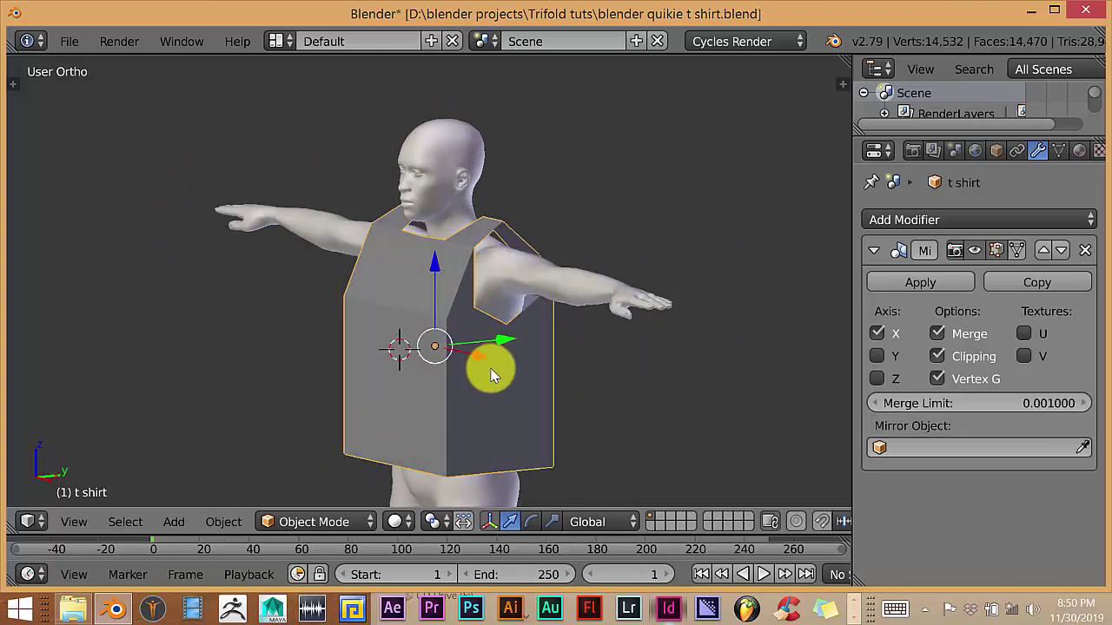
middle_drag(490, 323, 465, 338)
scroll(504, 311, up, 1)
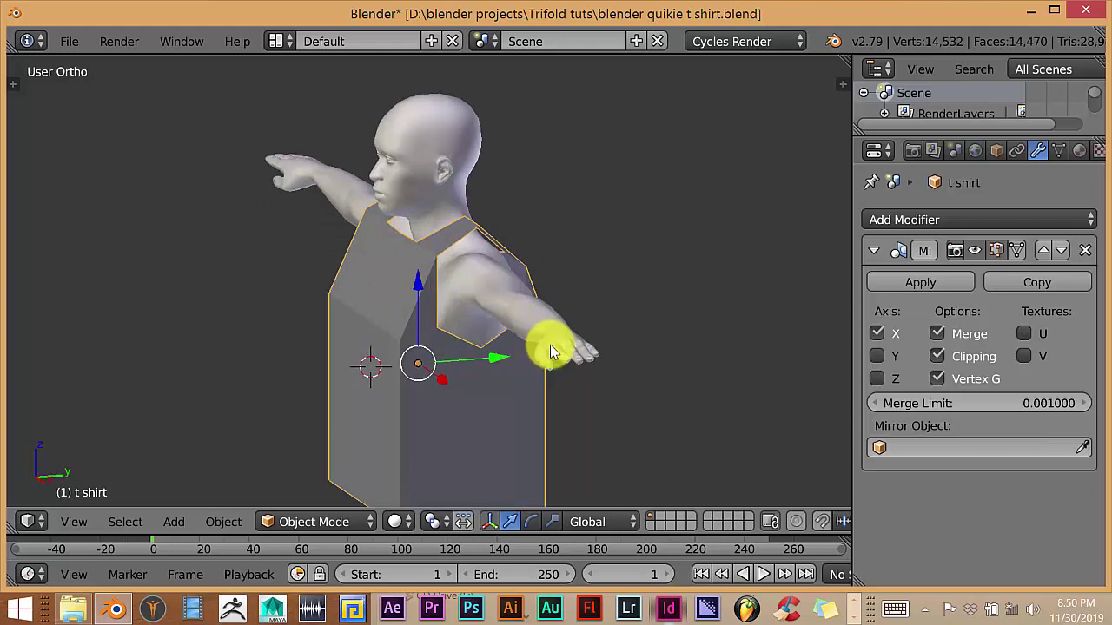
scroll(549, 345, down, 2)
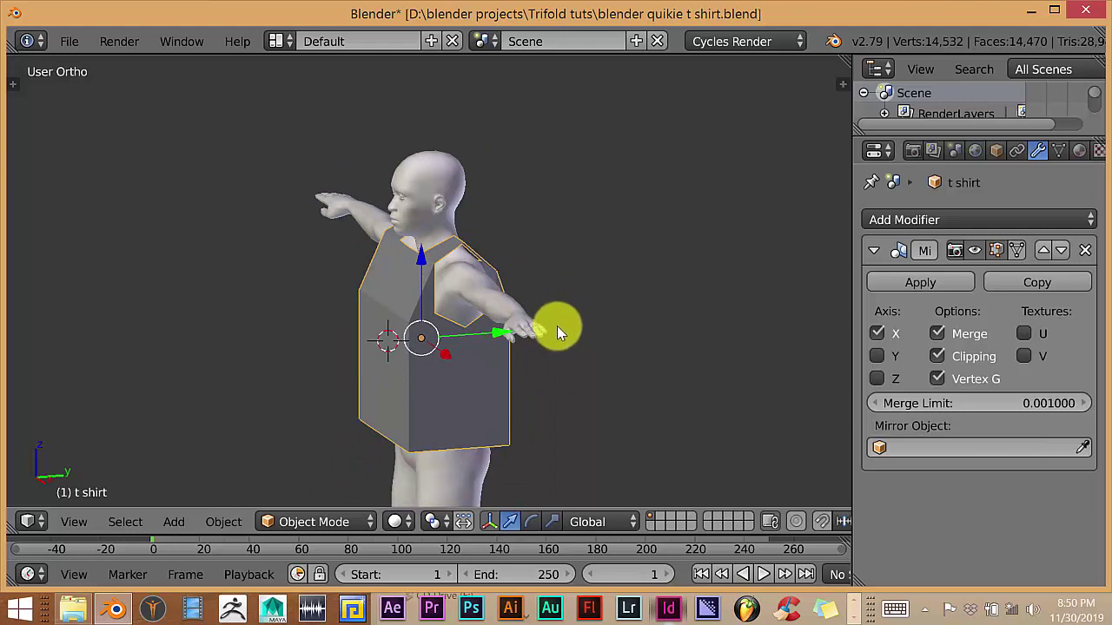
scroll(556, 331, up, 2)
scroll(578, 383, down, 1)
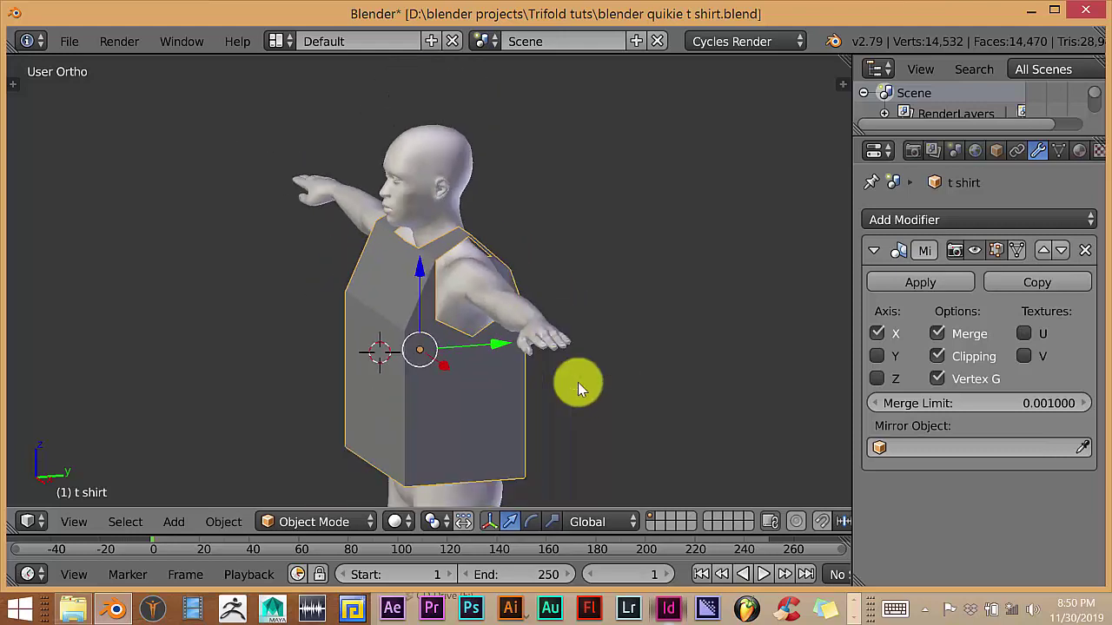
middle_drag(577, 382, 611, 420)
scroll(603, 348, up, 5)
scroll(601, 363, down, 5)
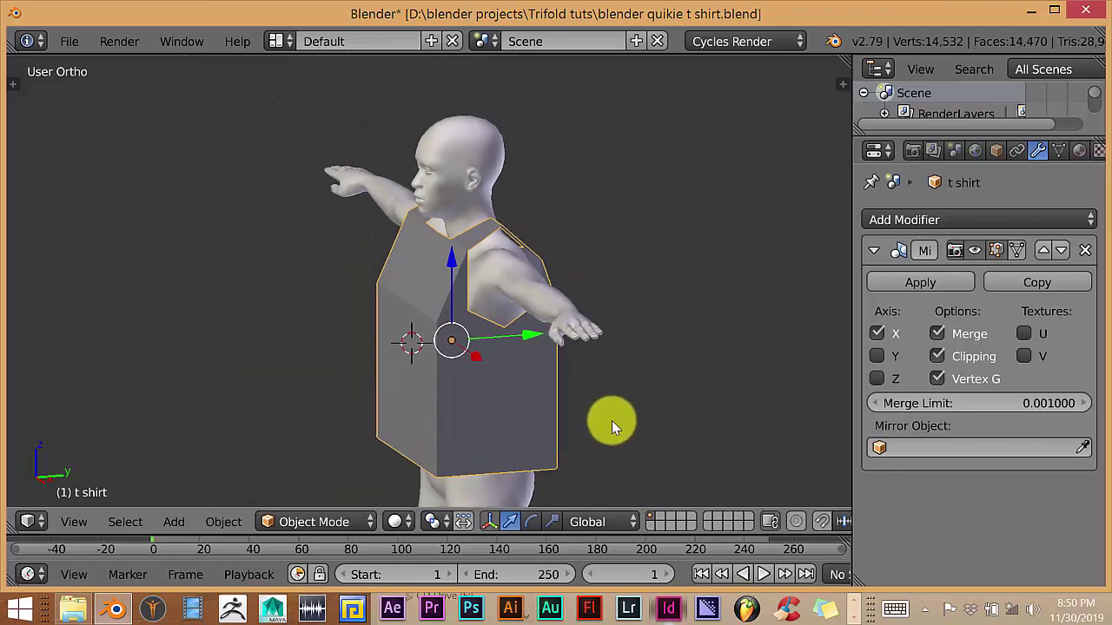
scroll(612, 420, up, 4)
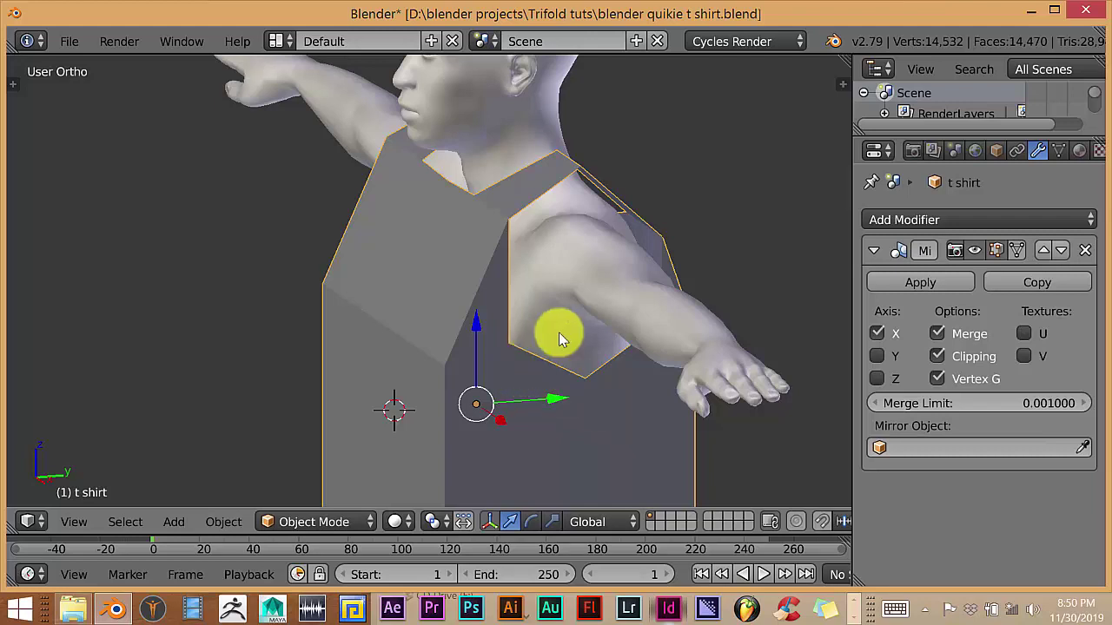
scroll(589, 358, down, 1)
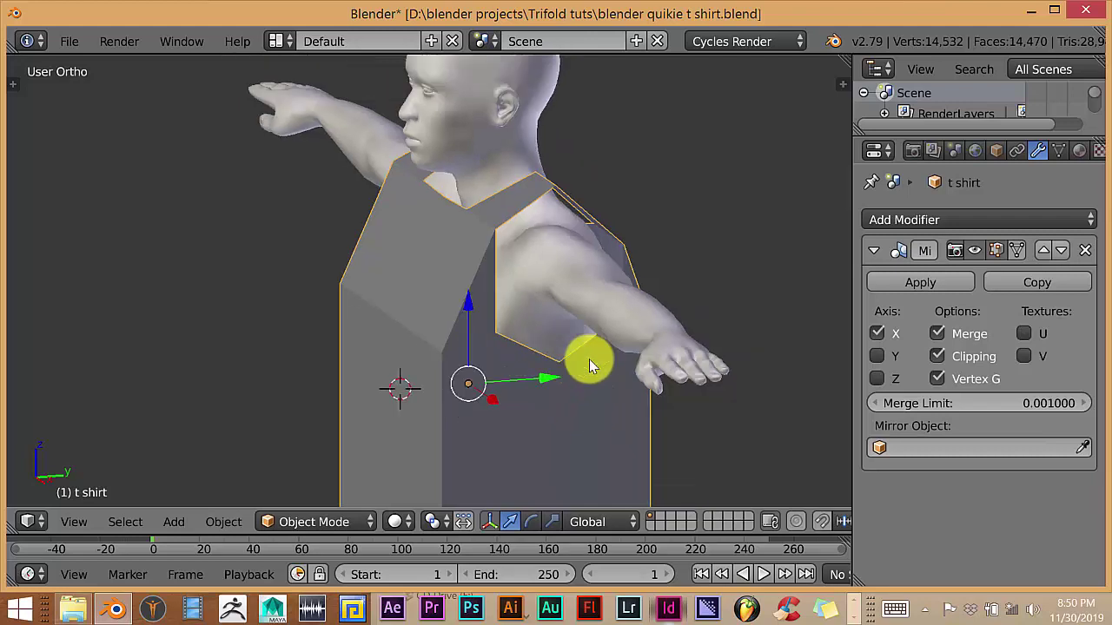
scroll(589, 358, down, 1)
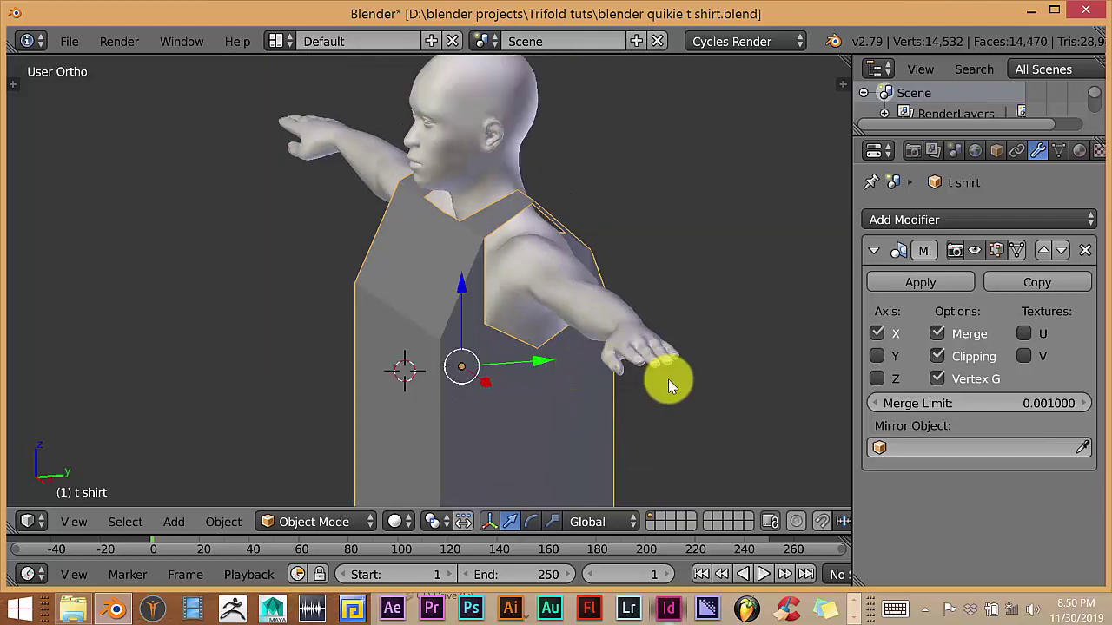
key(Tab)
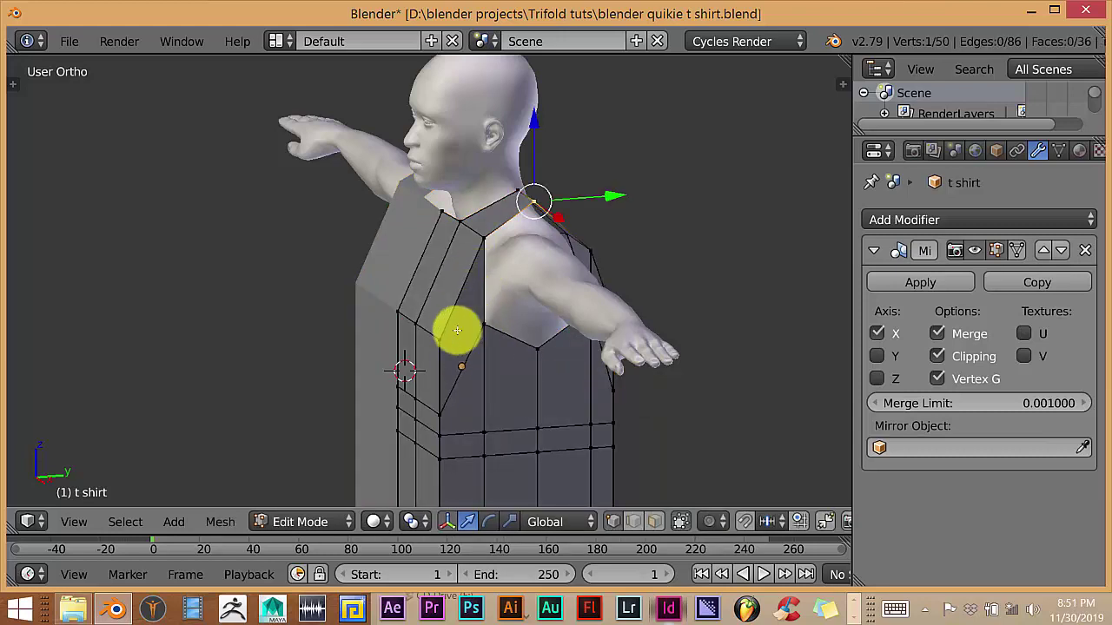
middle_drag(655, 338, 684, 356)
scroll(709, 342, down, 3)
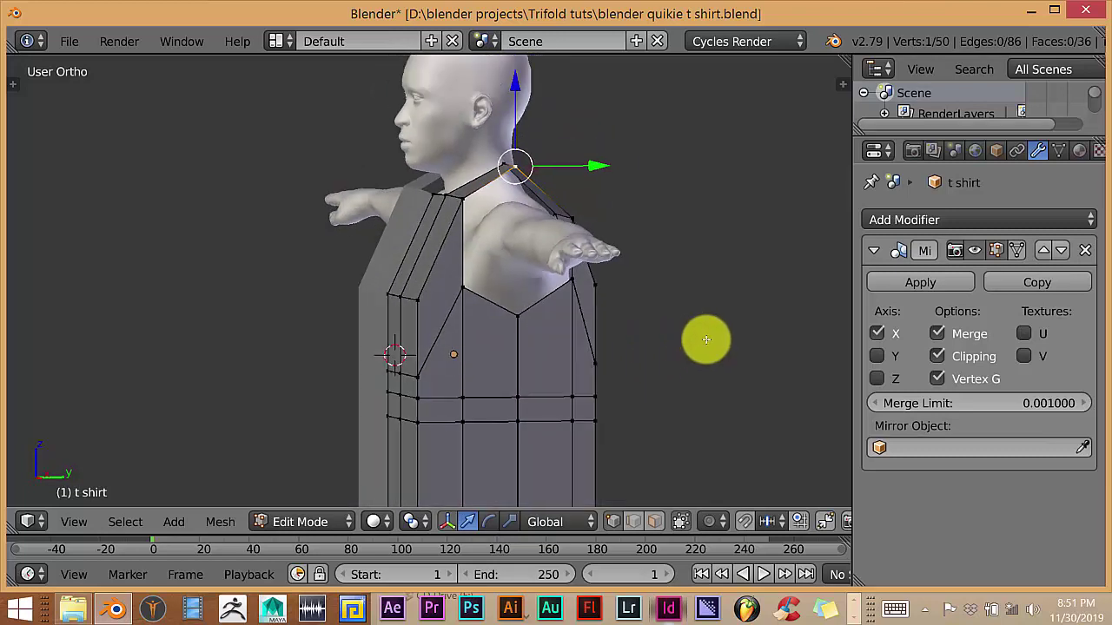
scroll(686, 348, up, 1)
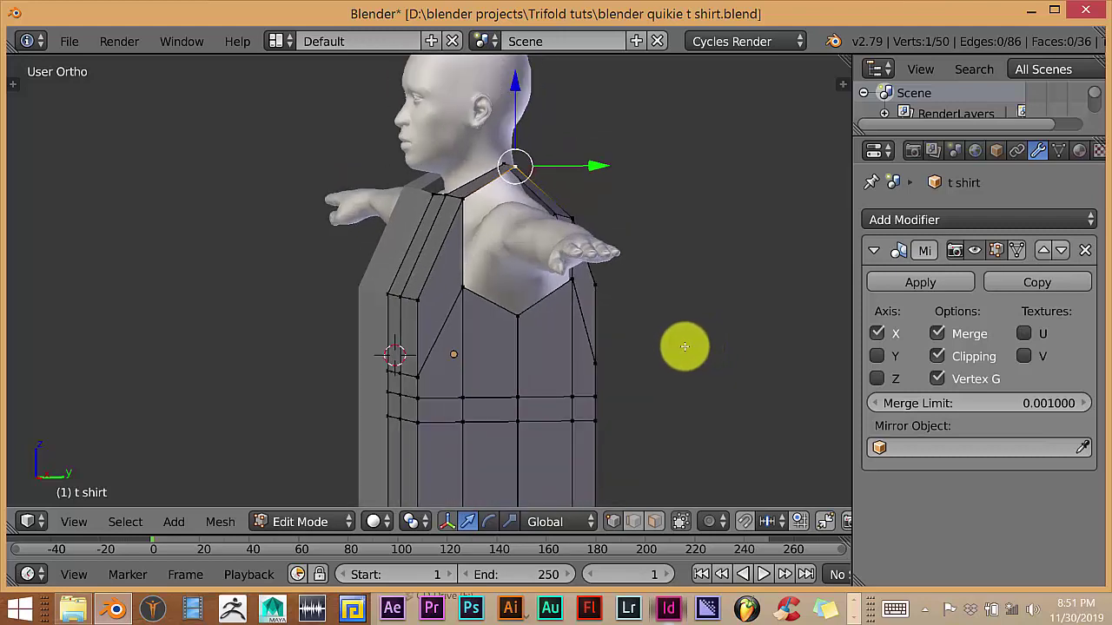
scroll(612, 365, up, 1)
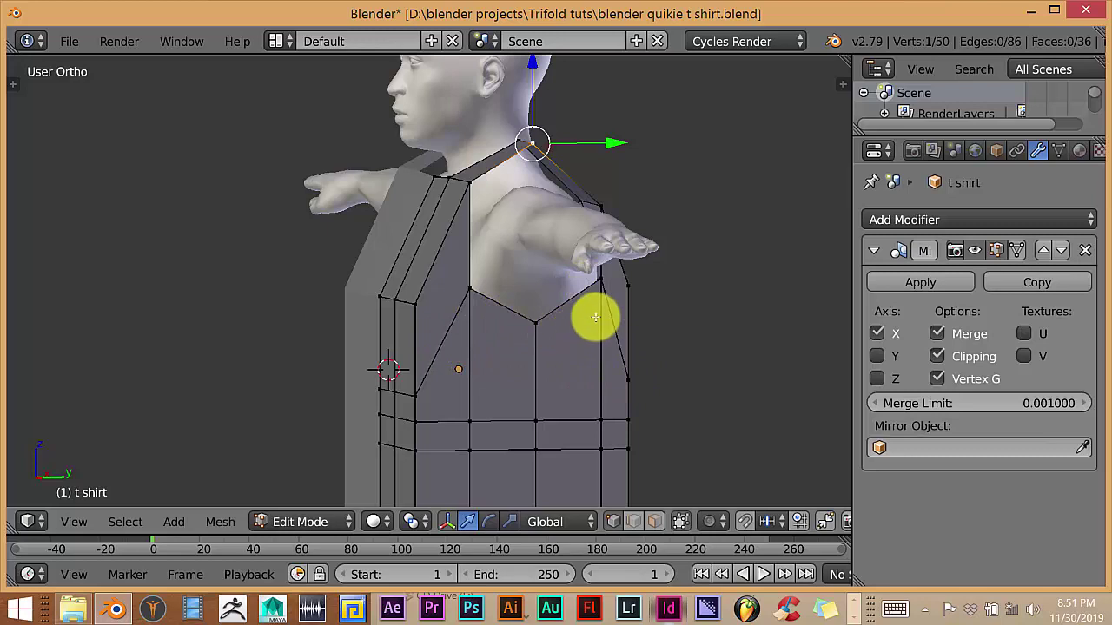
key(KP_4)
key(KP_4)
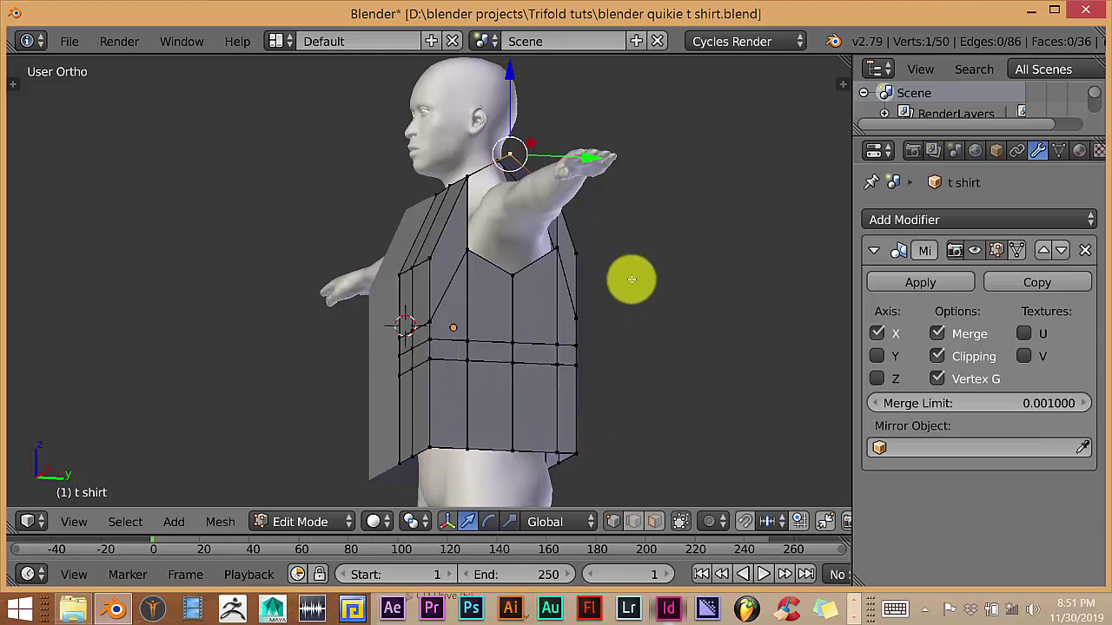
key(KP_8)
scroll(603, 318, up, 2)
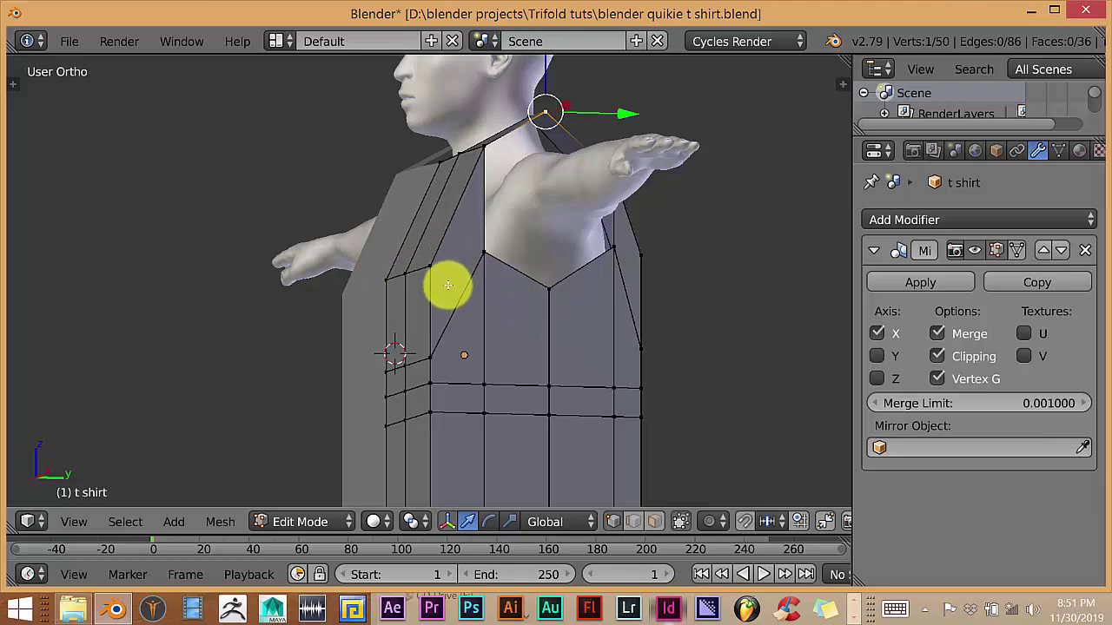
middle_drag(446, 273, 482, 278)
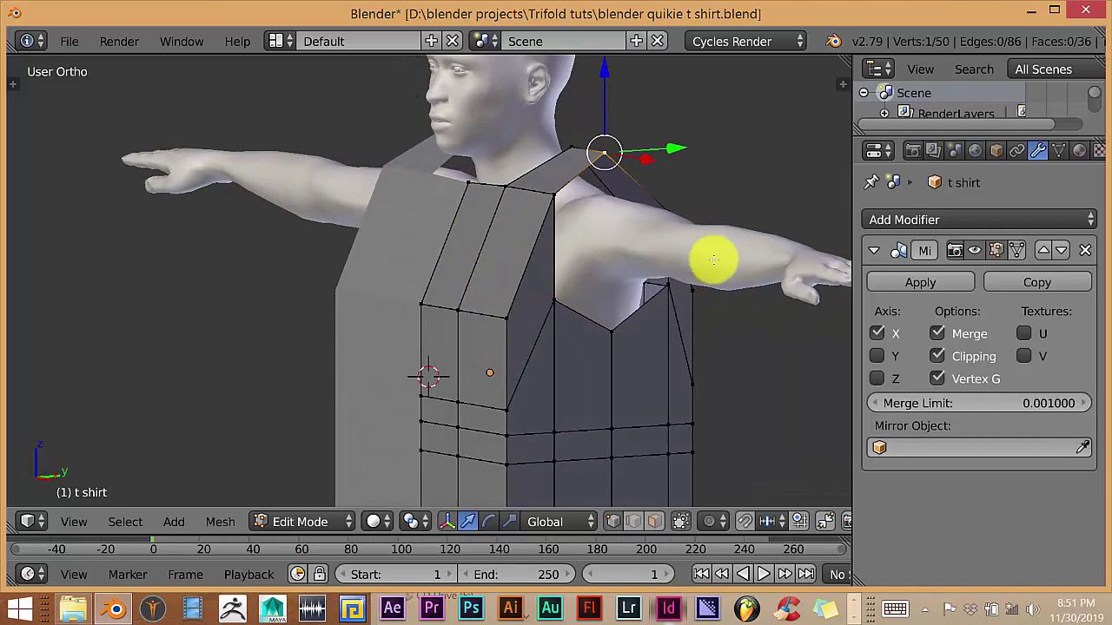
middle_drag(560, 331, 513, 305)
scroll(593, 320, down, 3)
scroll(590, 340, up, 2)
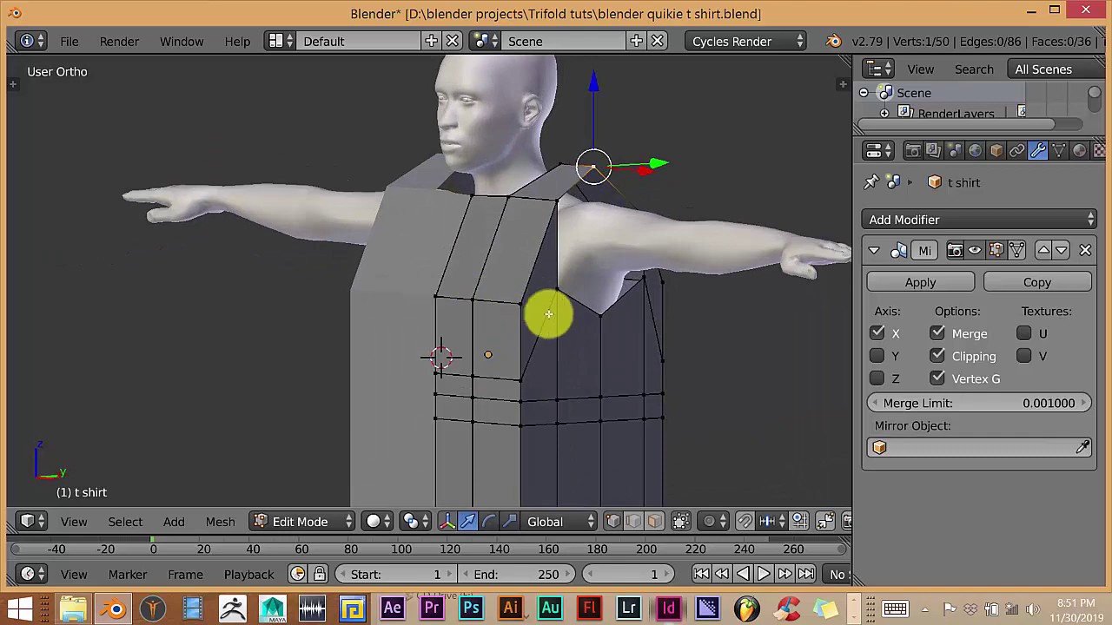
middle_drag(687, 303, 576, 333)
middle_drag(479, 340, 568, 338)
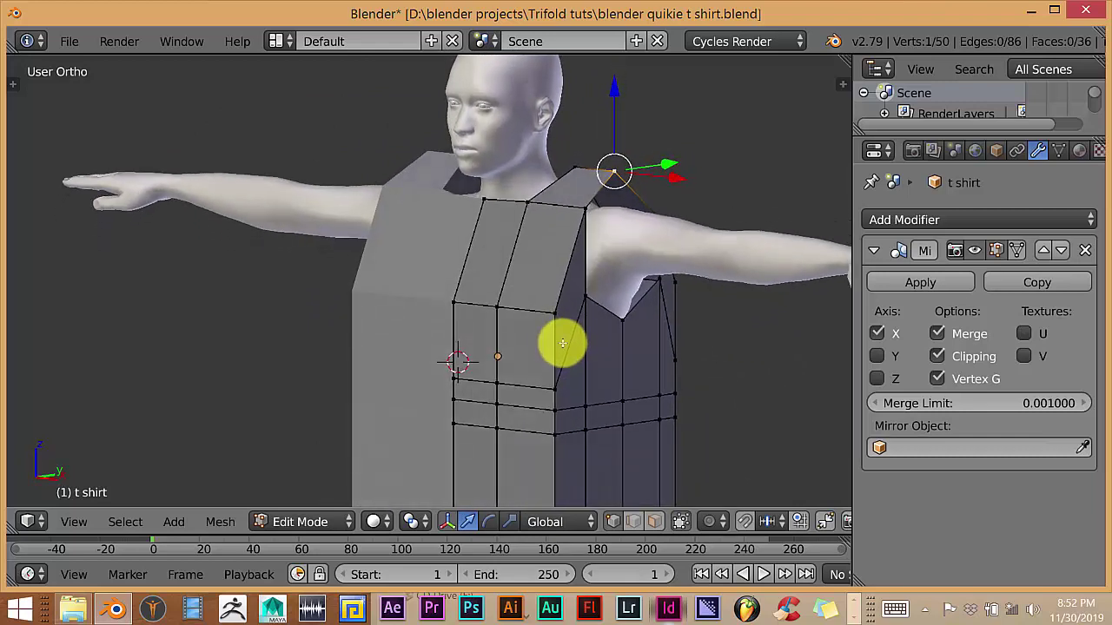
middle_drag(563, 350, 561, 338)
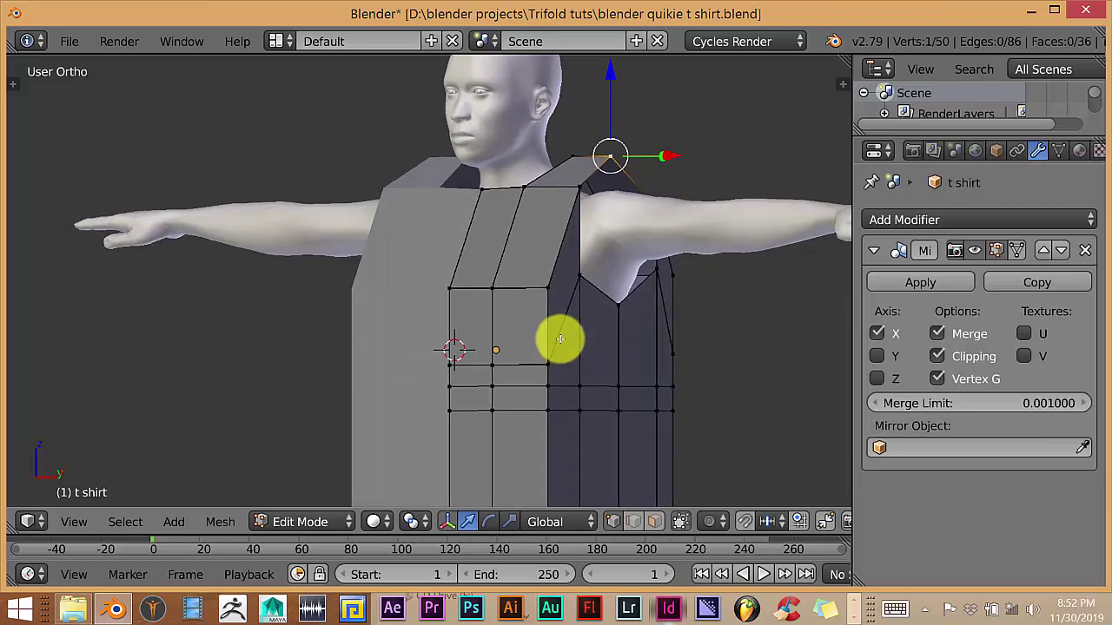
middle_drag(551, 344, 525, 350)
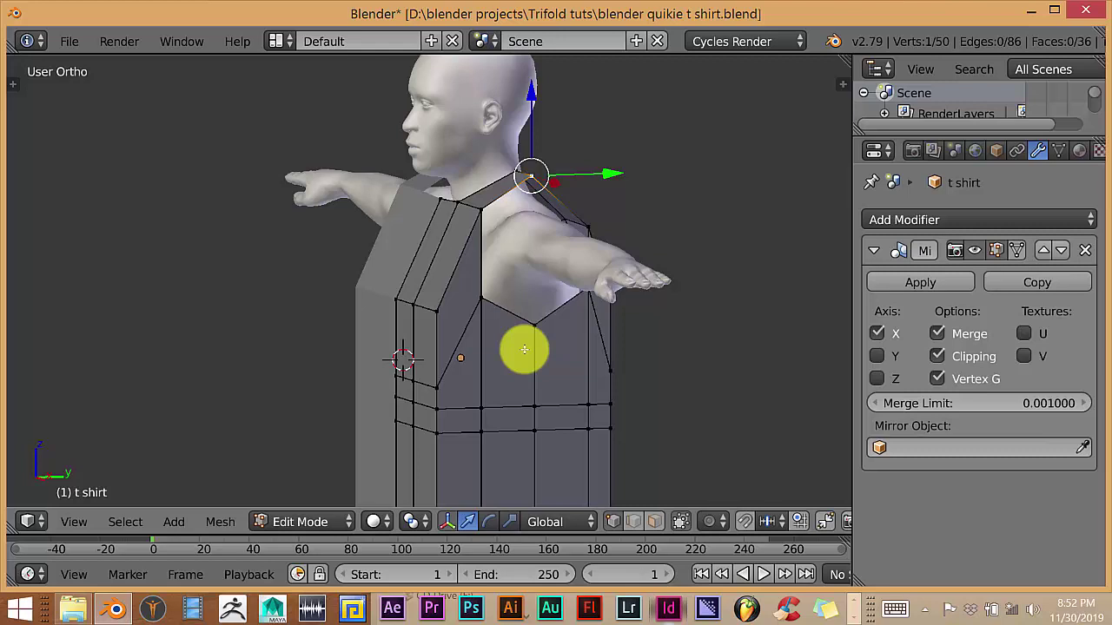
middle_drag(525, 349, 528, 345)
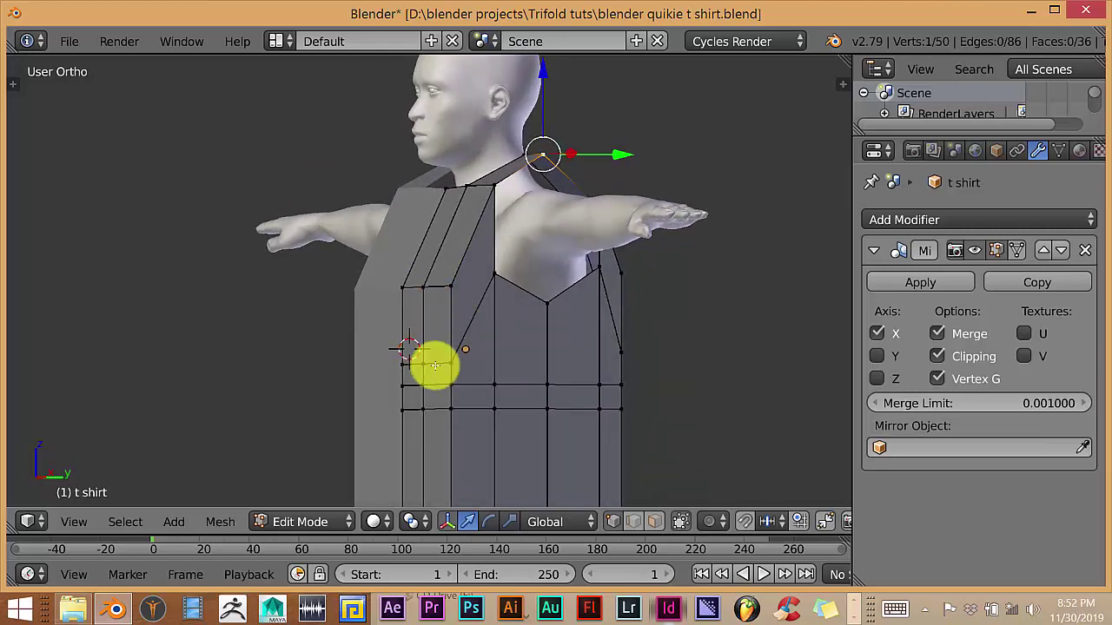
Step: Merge the armhole's lower-corner vertex with the stray side vertex below, At First
middle_drag(456, 338, 459, 339)
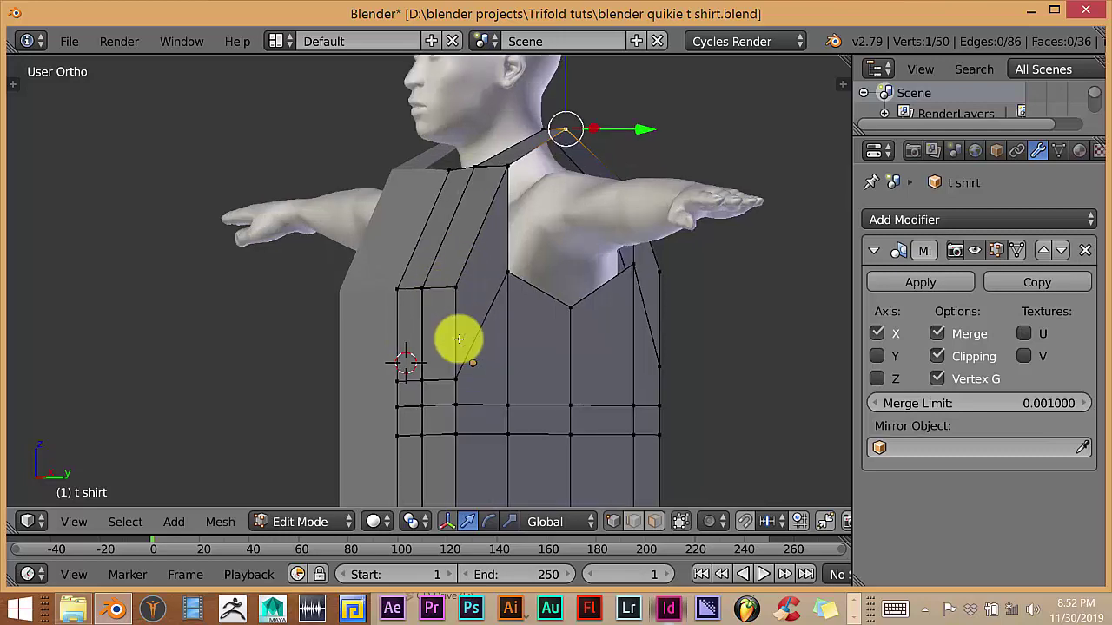
right_click(456, 287)
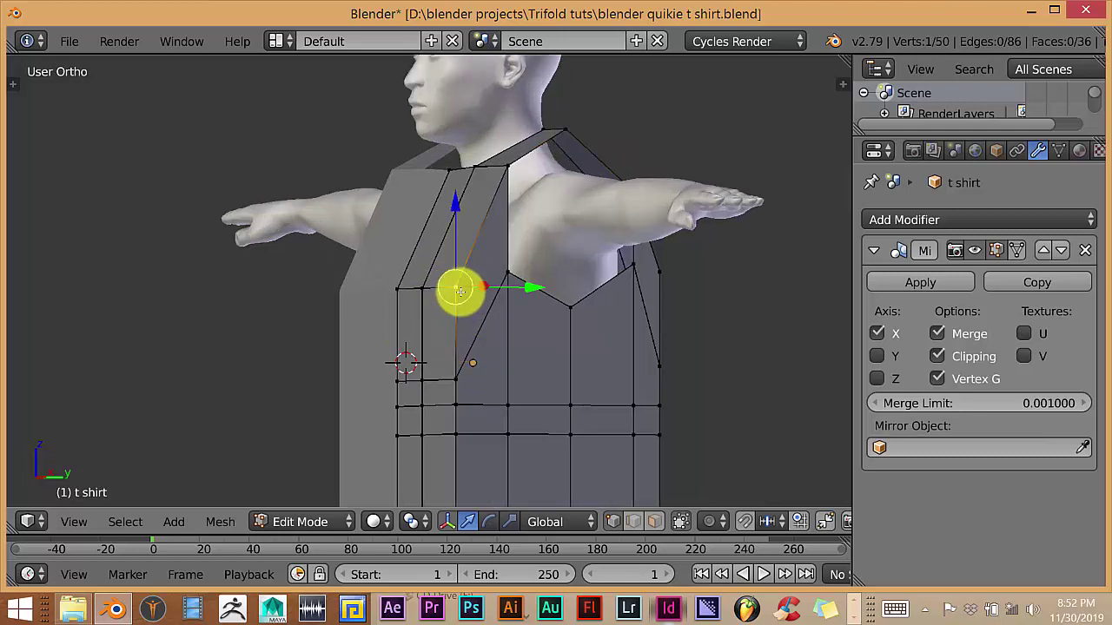
shift+right_click(458, 380)
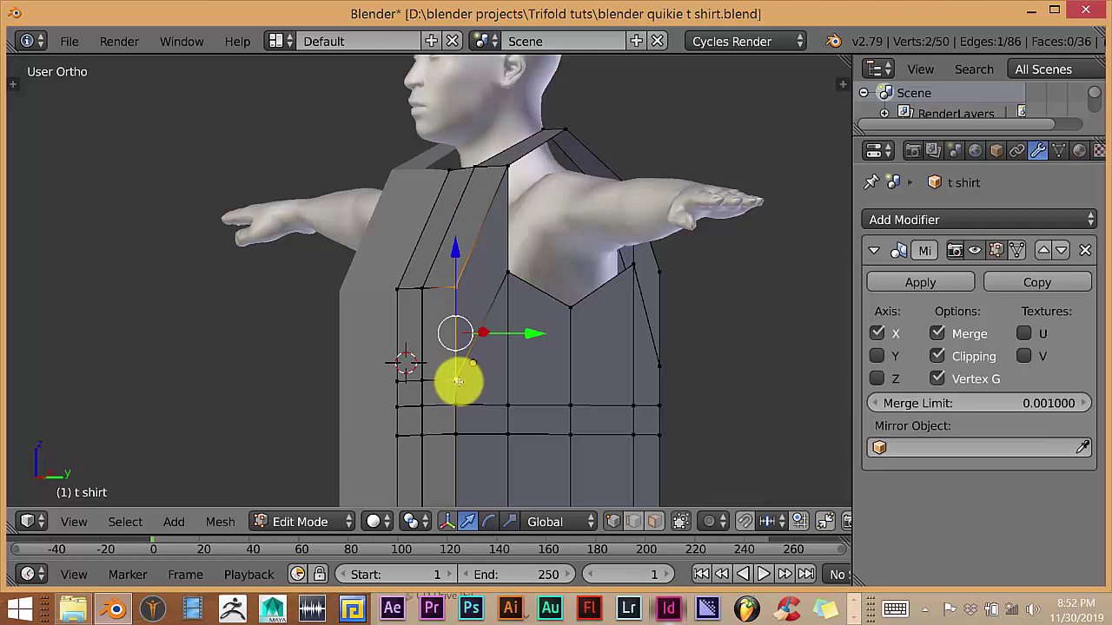
key(alt+m)
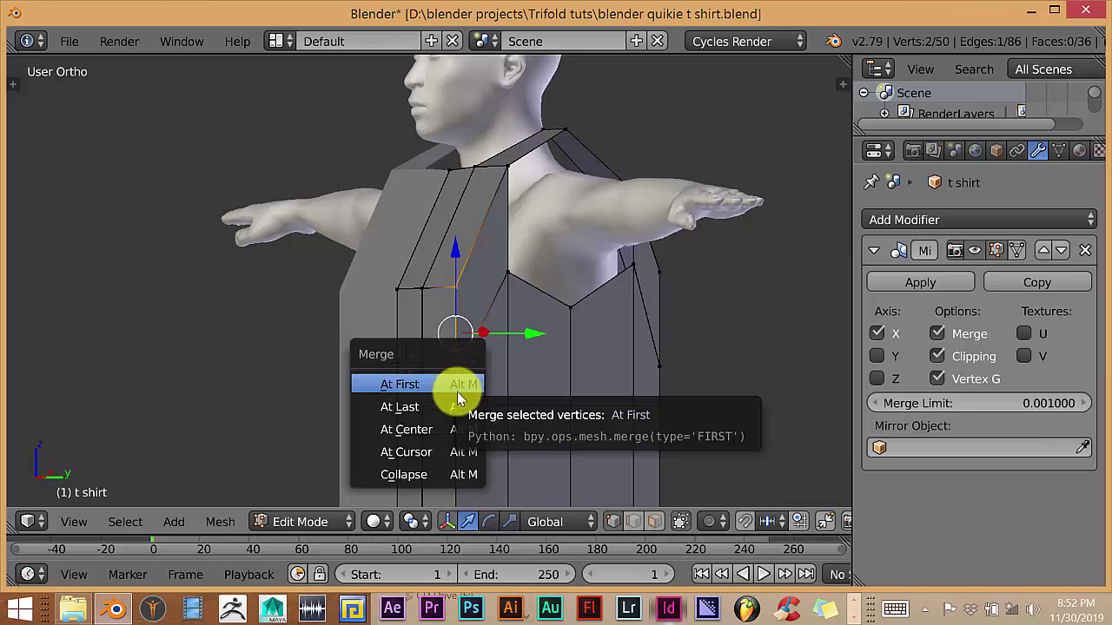
click(459, 385)
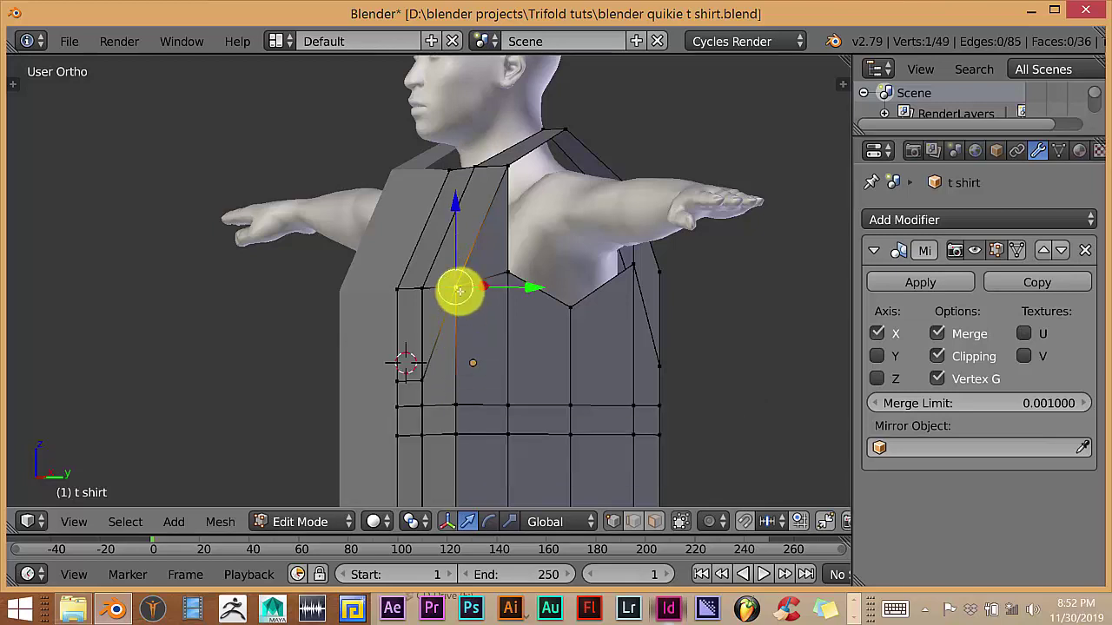
Step: Merge the next pair of side vertices At First, then undo that merge
right_click(420, 384)
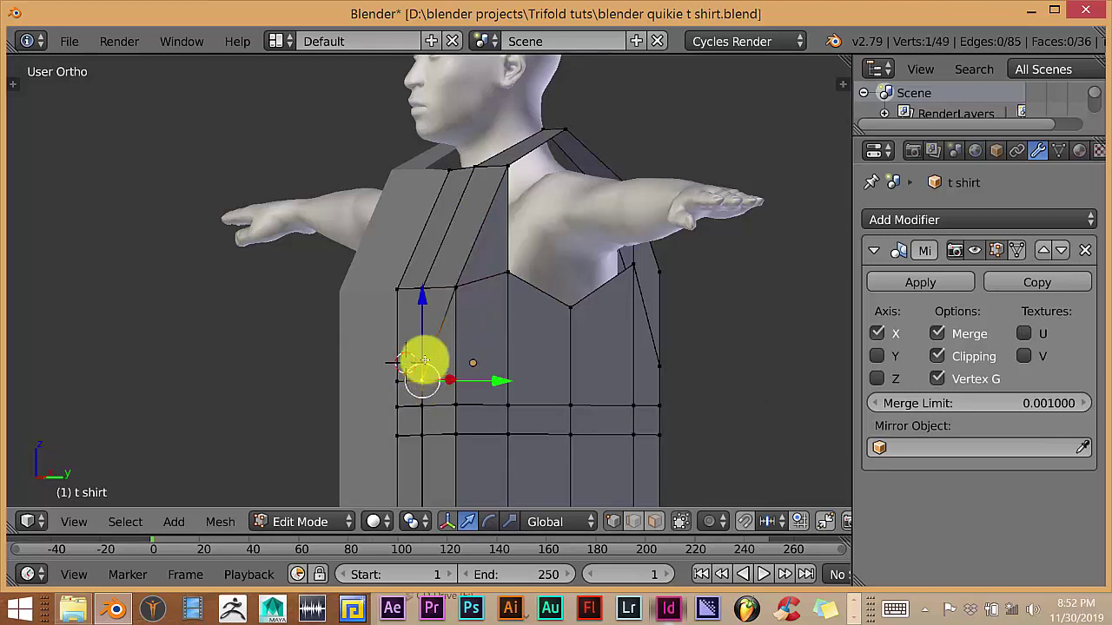
shift+right_click(428, 285)
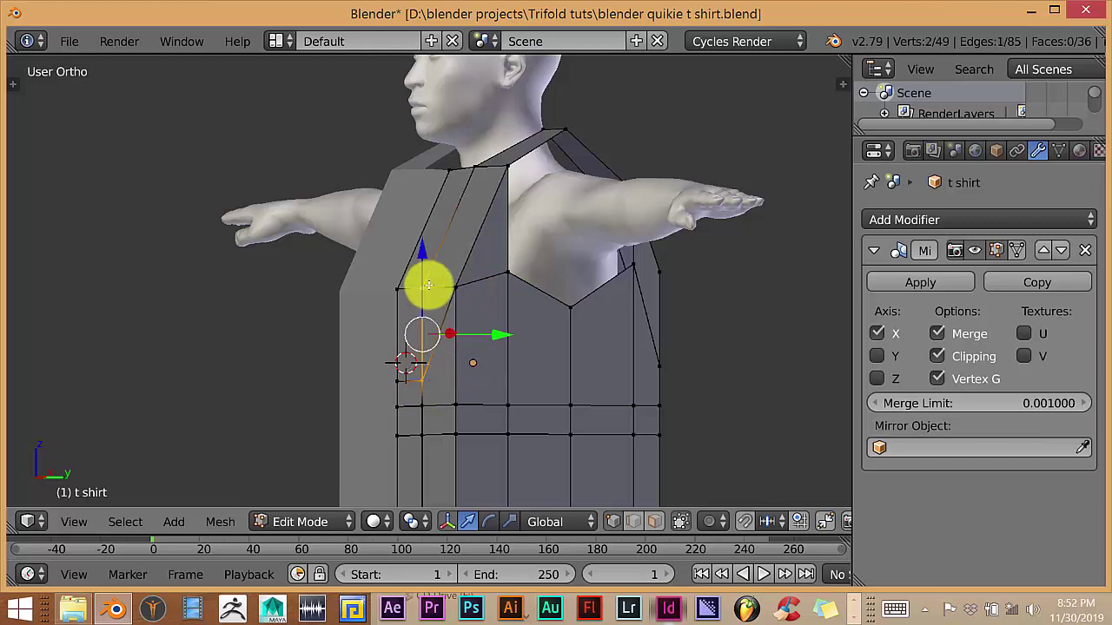
key(alt+m)
click(426, 287)
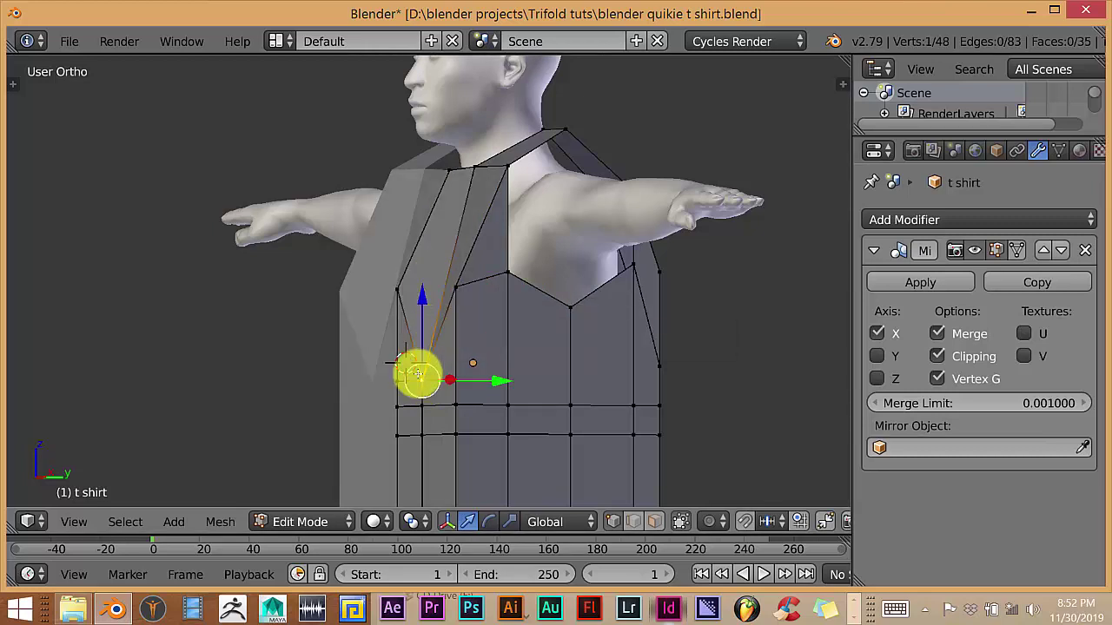
key(ctrl+z)
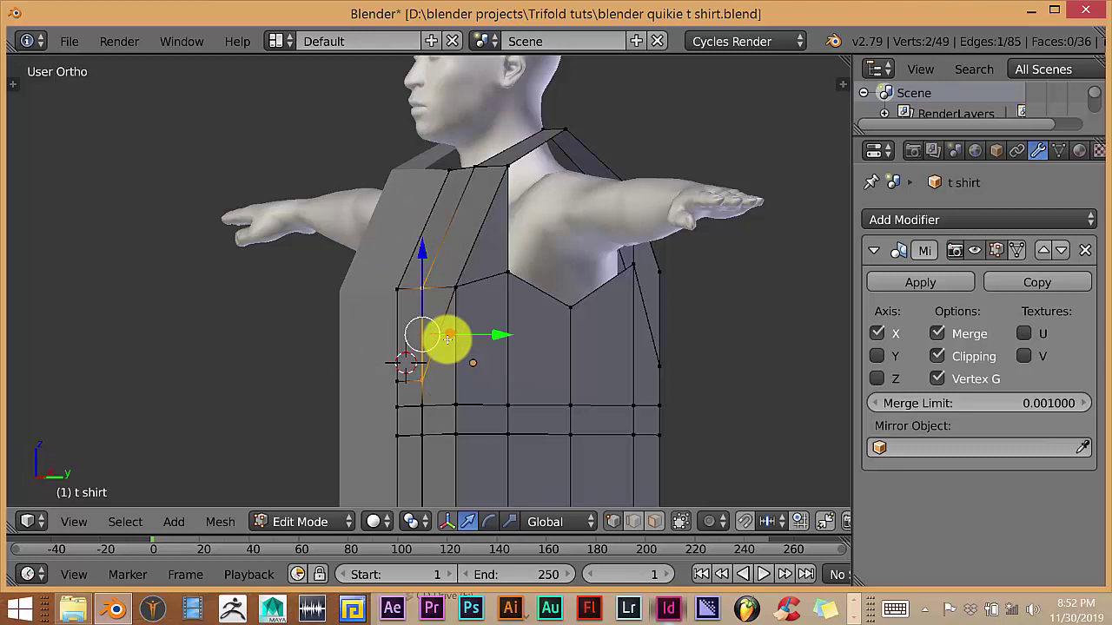
key(alt+m)
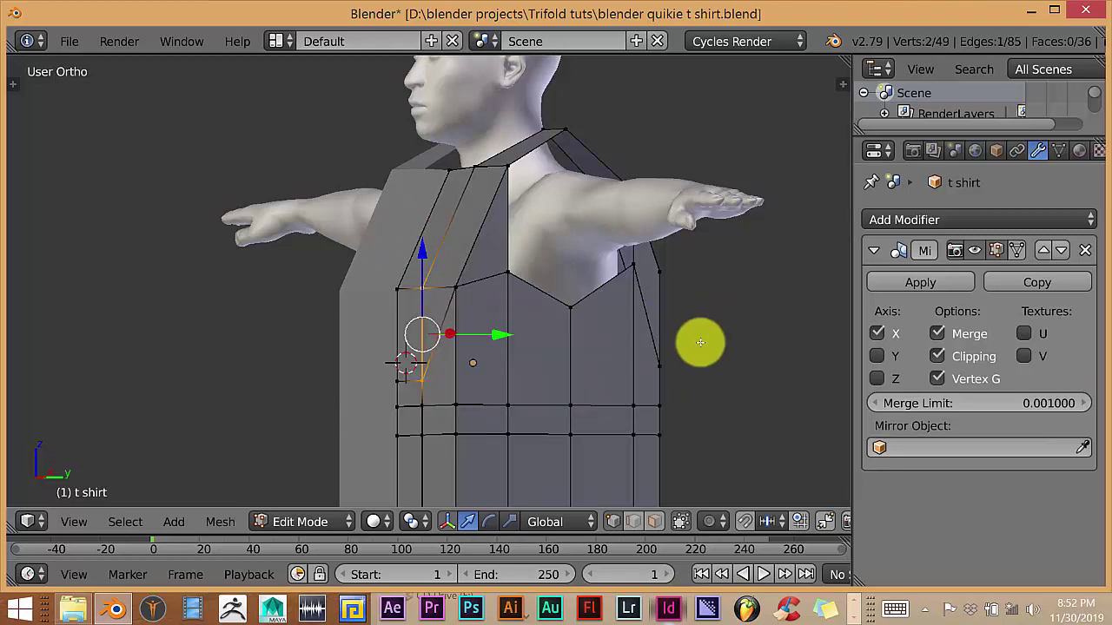
Step: Redo the merge of the upper and lower side vertices At First
right_click(419, 288)
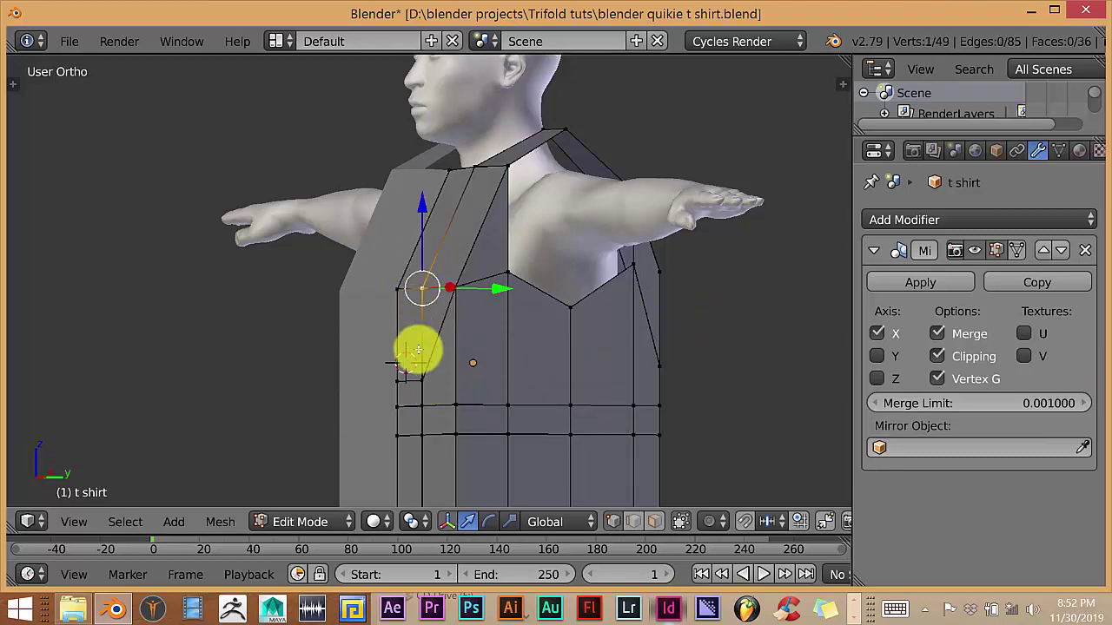
shift+right_click(421, 379)
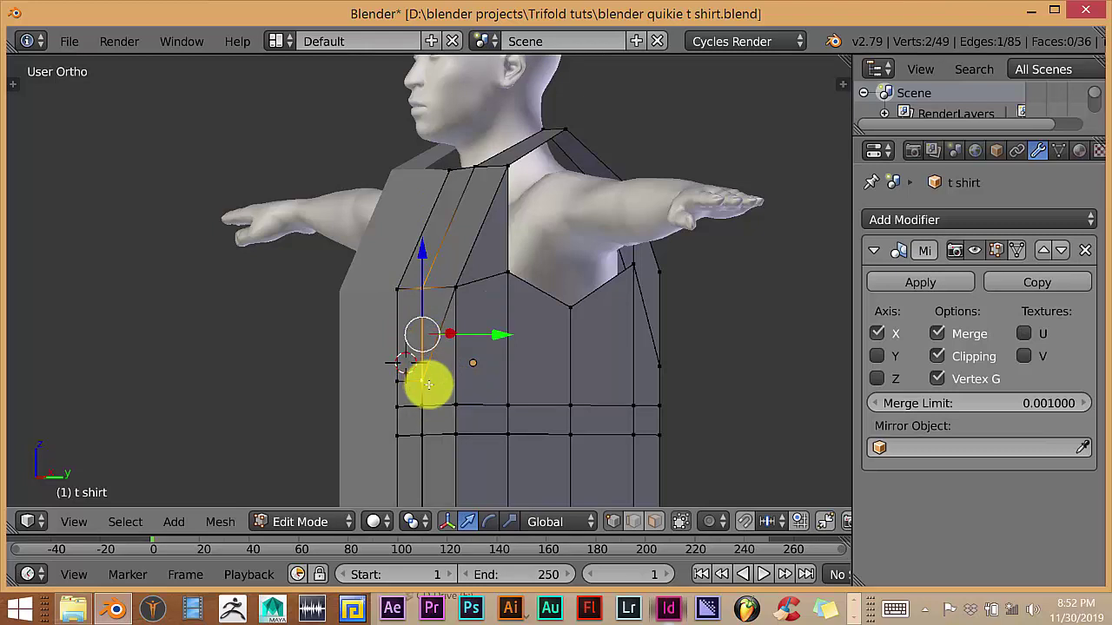
key(alt+m)
click(425, 382)
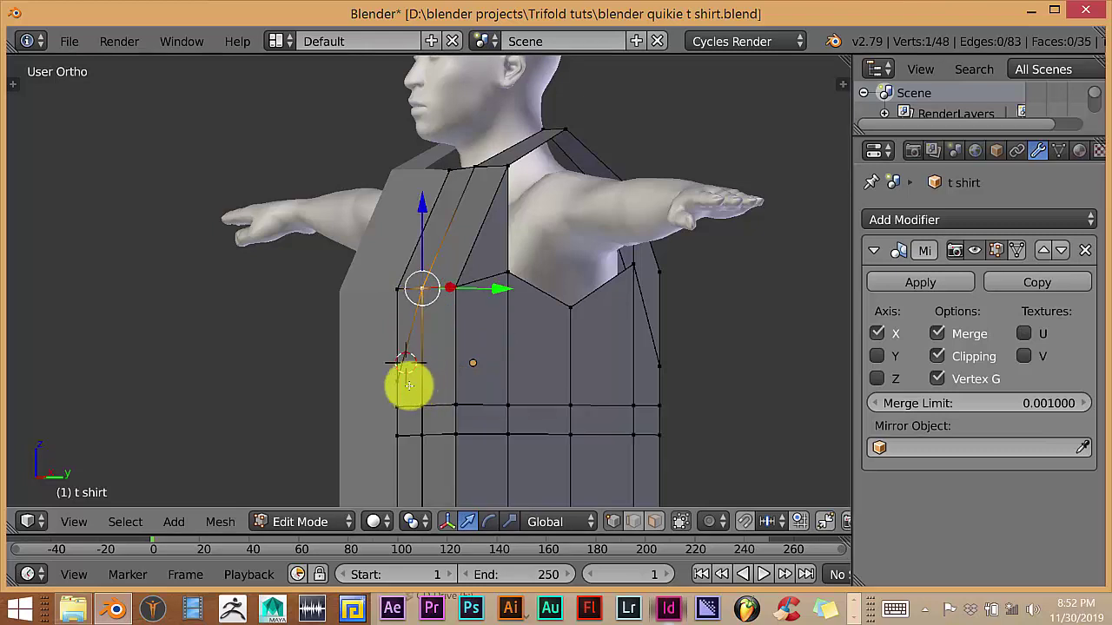
Step: Shift the merged vertex left and merge it with another stray side vertex, leaving 47 vertices
drag(422, 288, 391, 291)
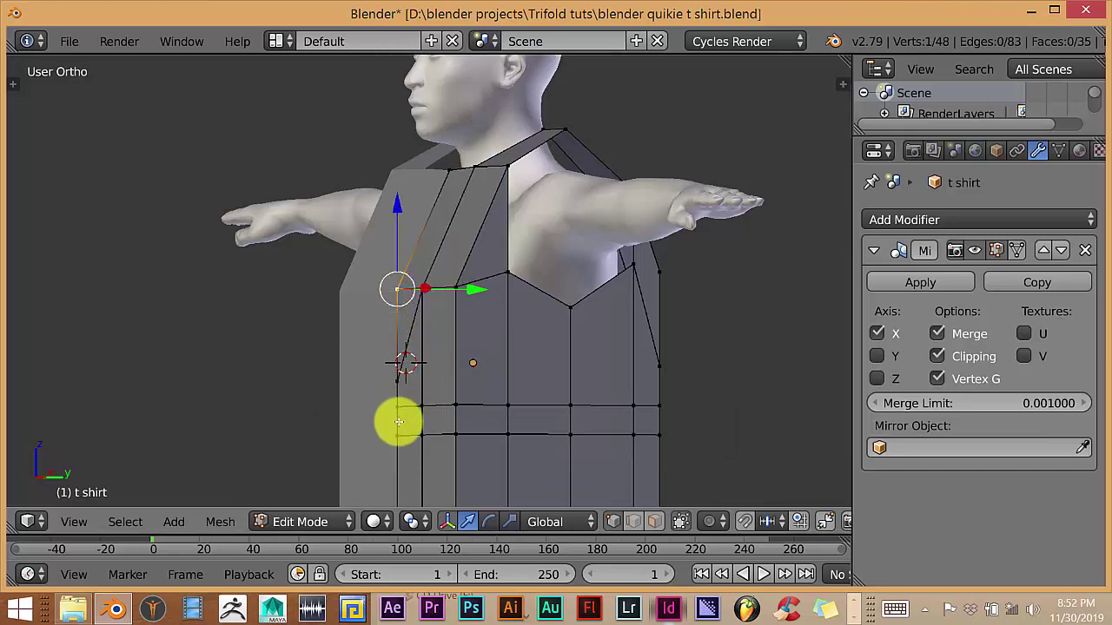
shift+right_click(392, 393)
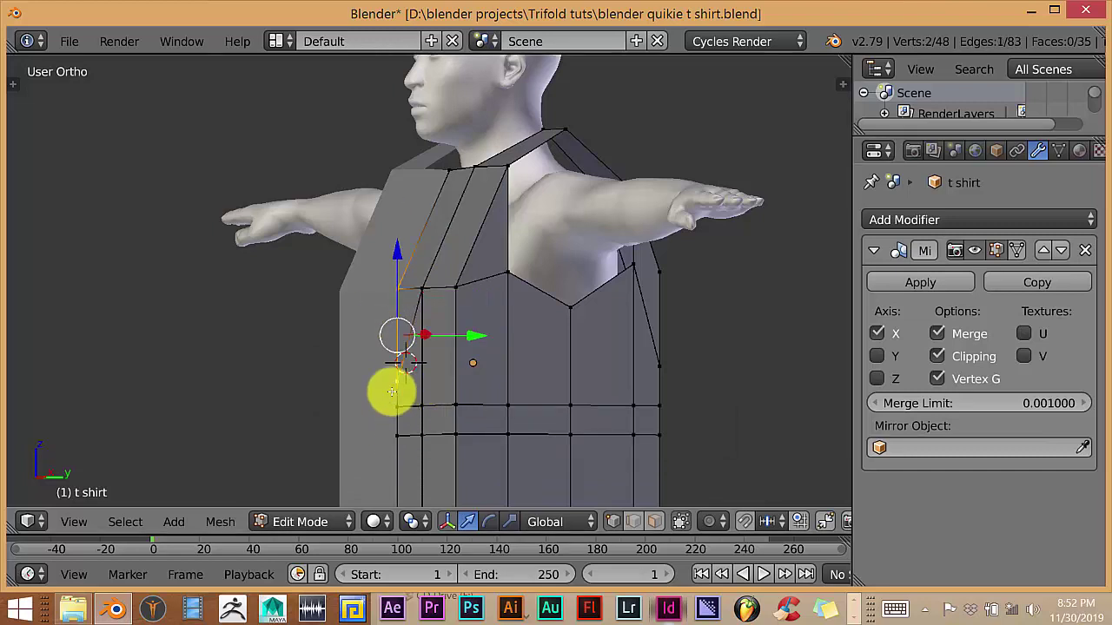
key(alt+m)
click(393, 391)
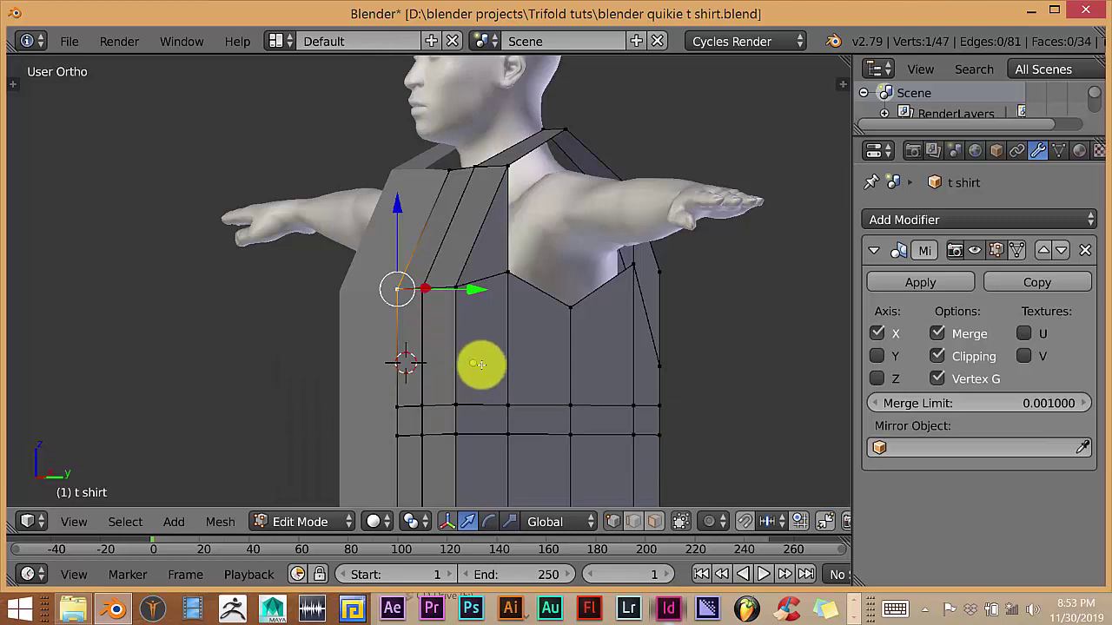
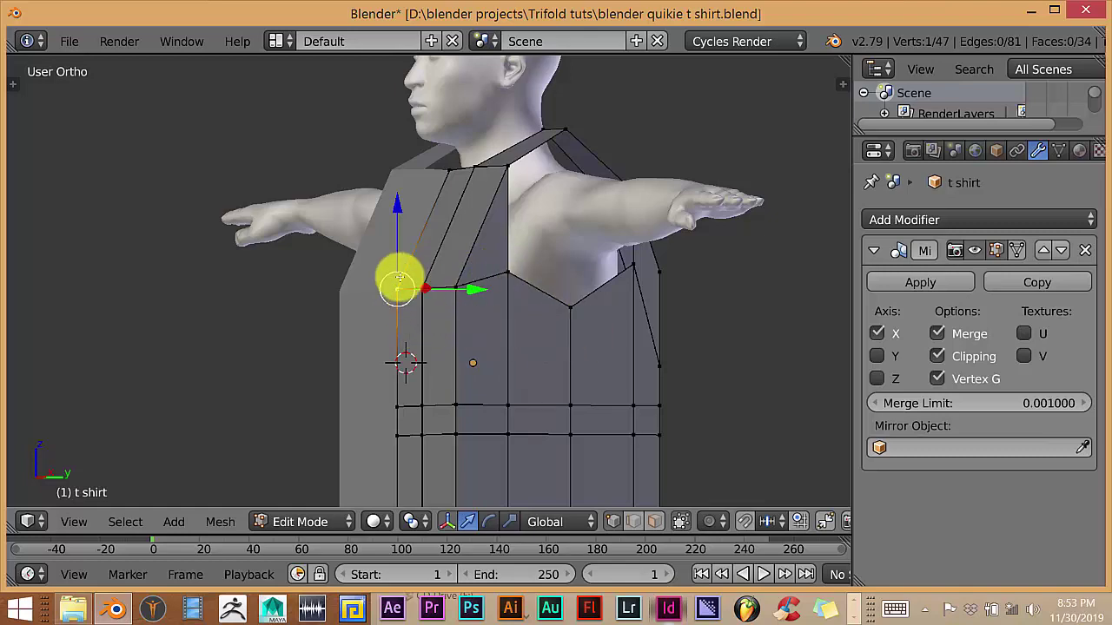
Step: Merge three vertical vertex pairs on the shirt's back at the upper vertex, leaving 44 vertices
middle_drag(708, 351, 496, 359)
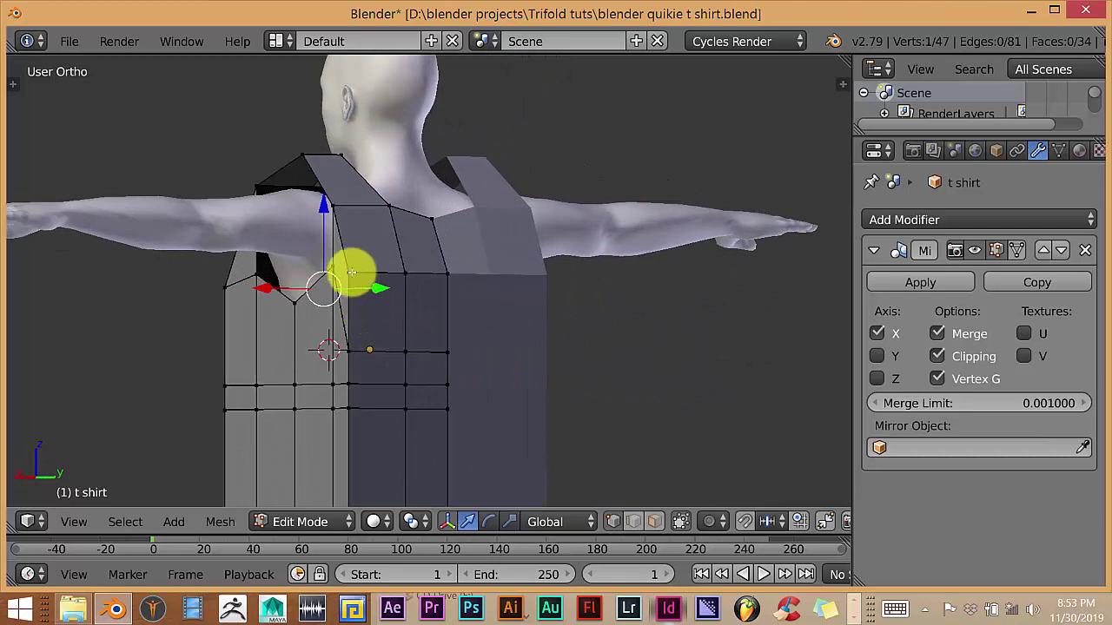
shift+right_click(350, 353)
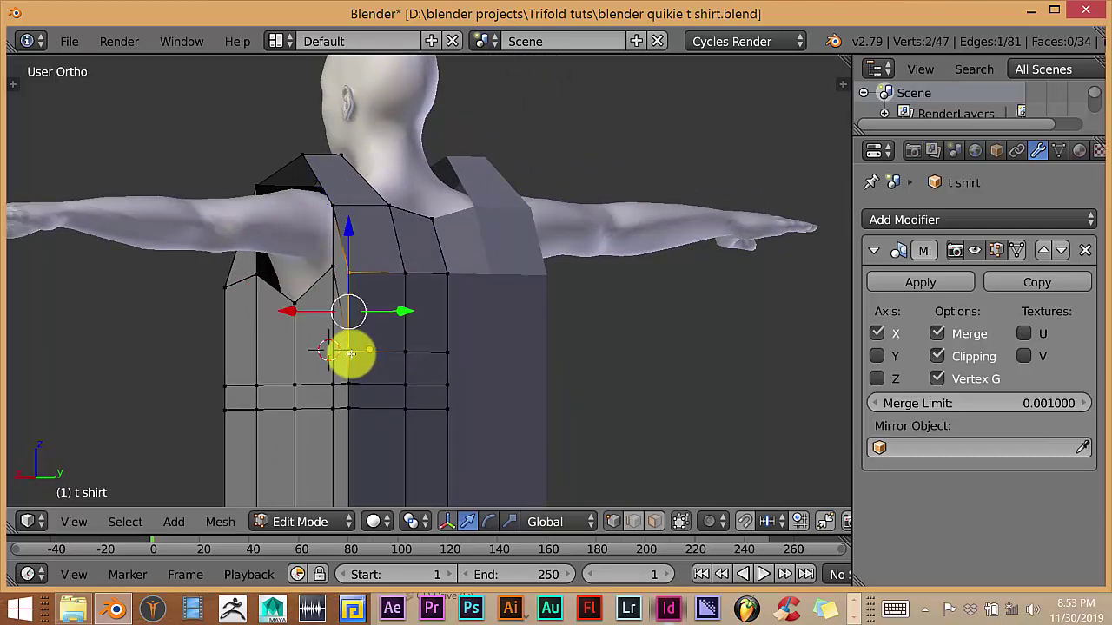
key(alt+m)
click(348, 355)
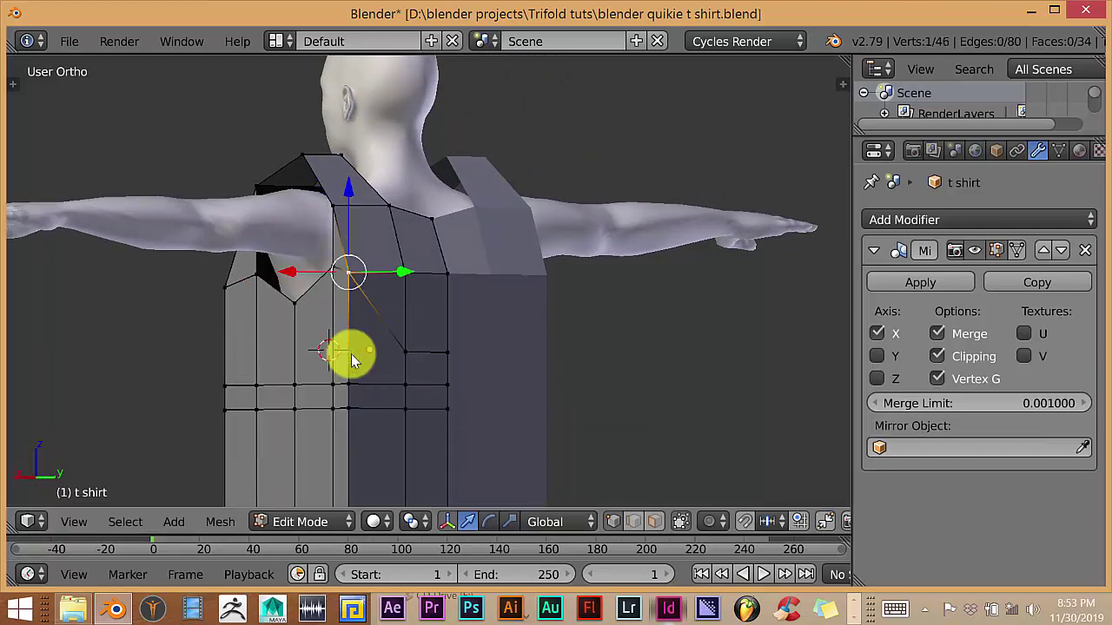
right_click(404, 274)
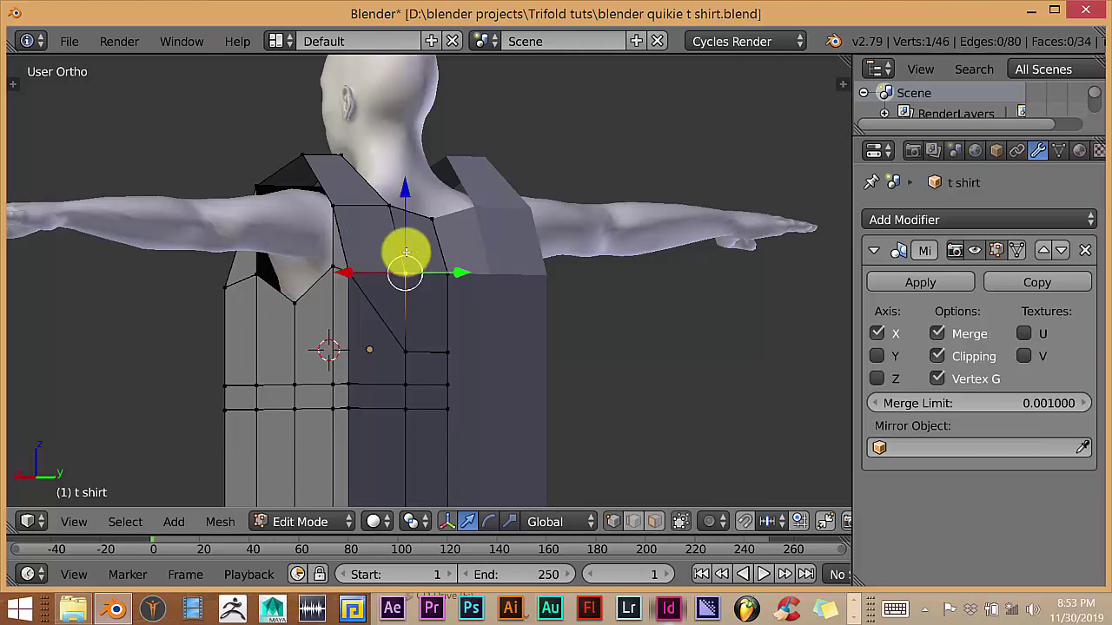
shift+right_click(404, 348)
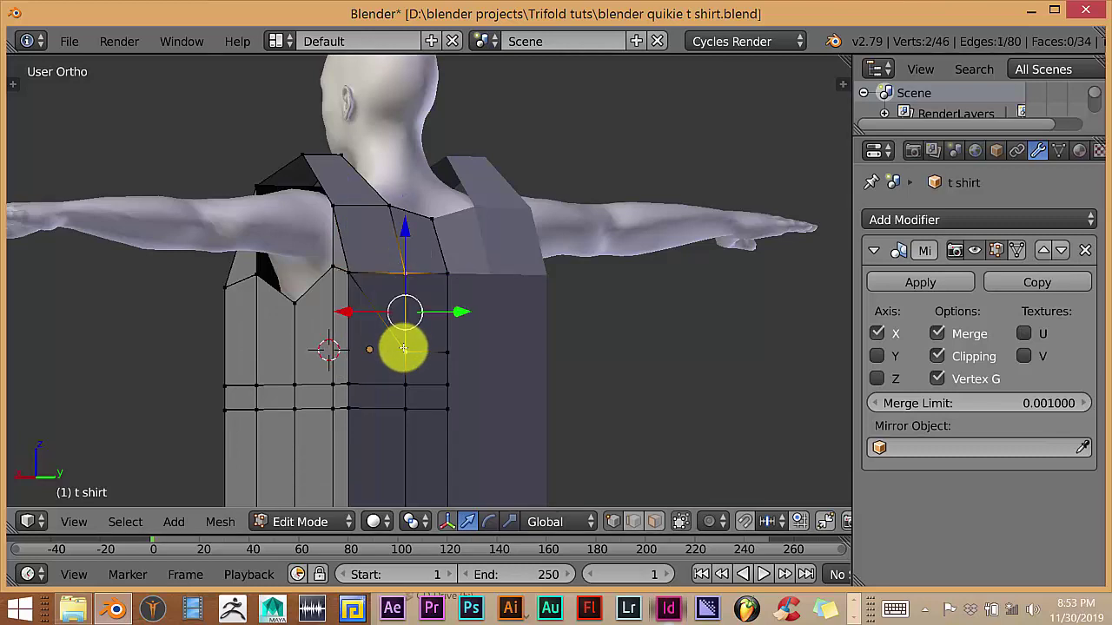
key(alt+m)
click(404, 348)
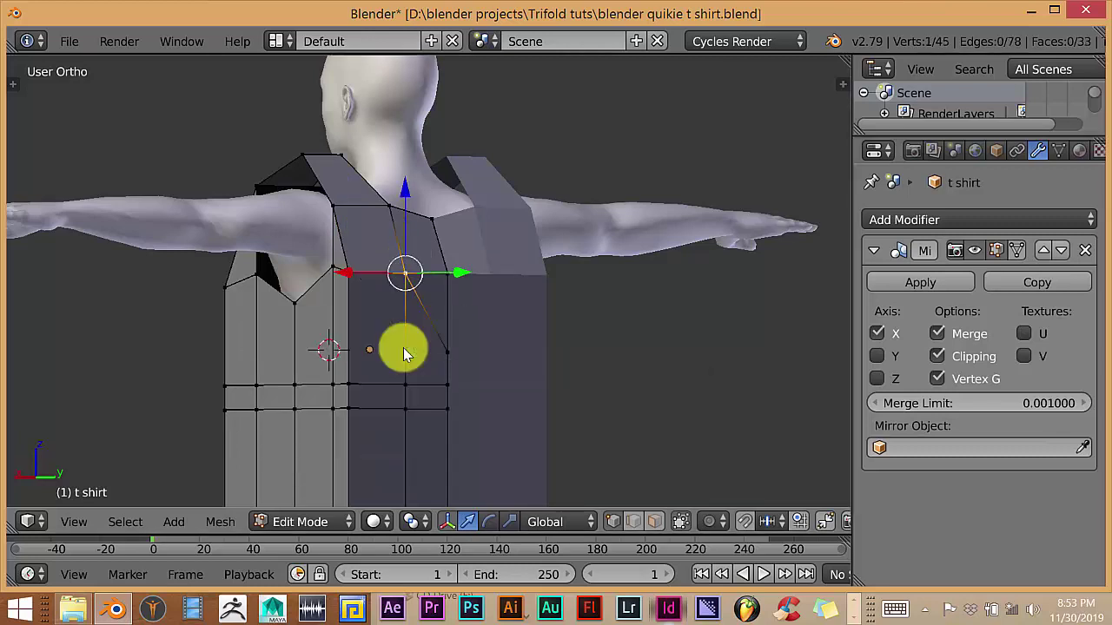
right_click(447, 273)
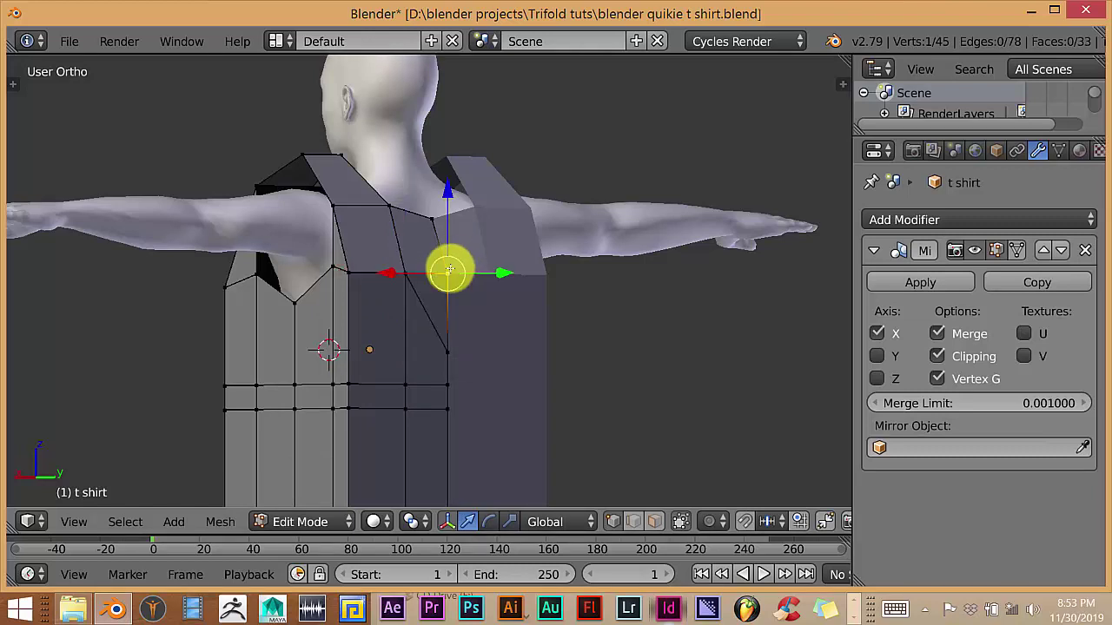
shift+right_click(449, 348)
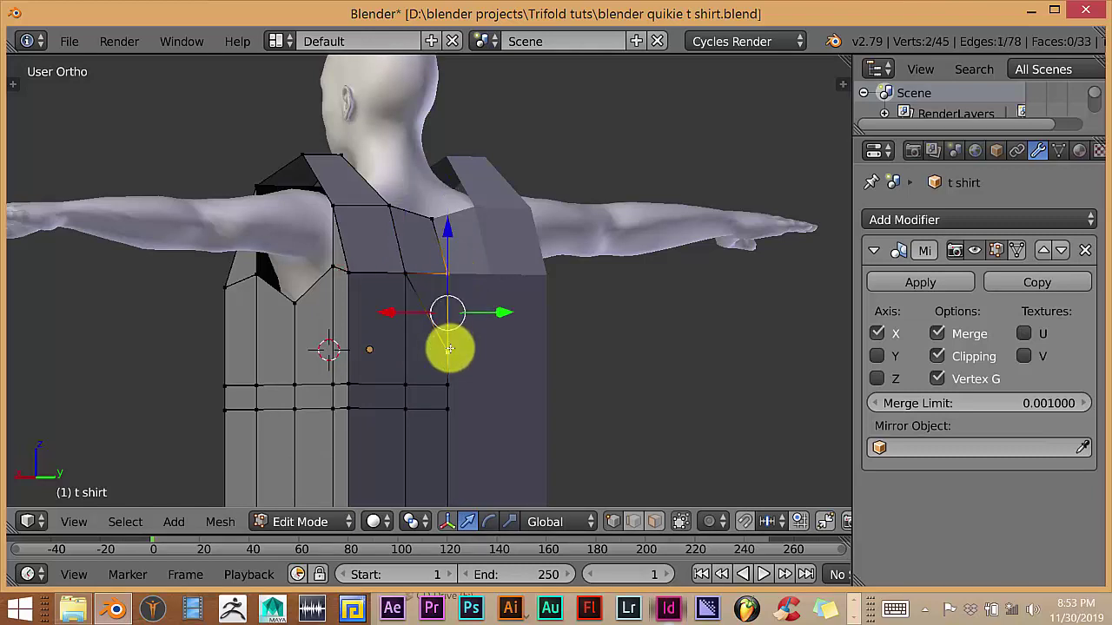
key(alt+m)
click(449, 348)
middle_drag(422, 347, 561, 286)
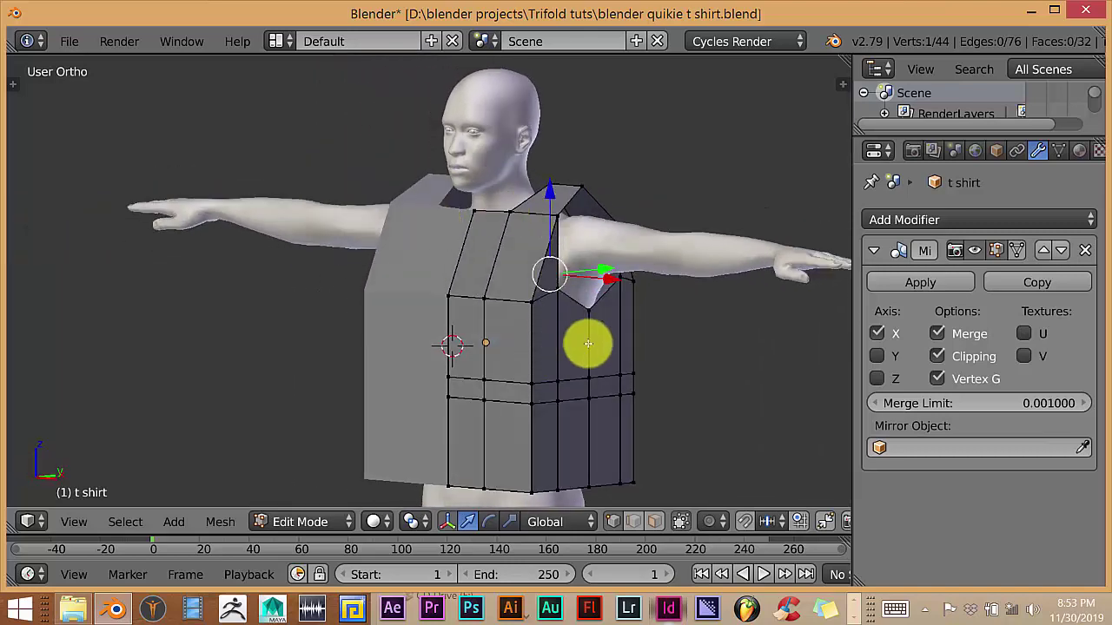
middle_drag(588, 344, 583, 379)
middle_drag(461, 338, 463, 391)
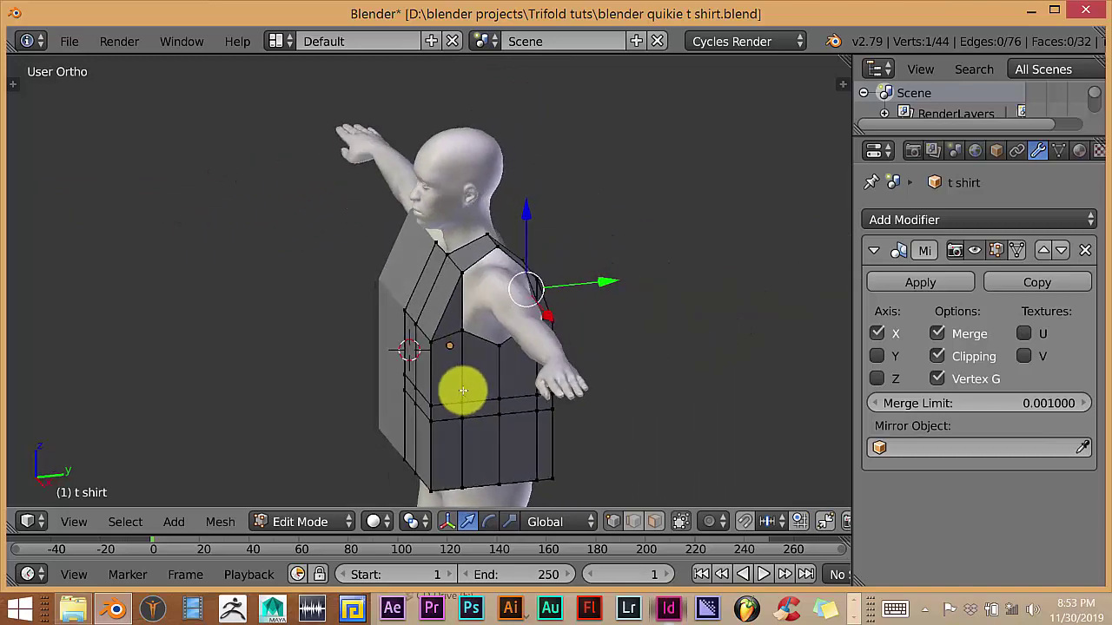
middle_drag(437, 351, 574, 373)
scroll(509, 377, up, 1)
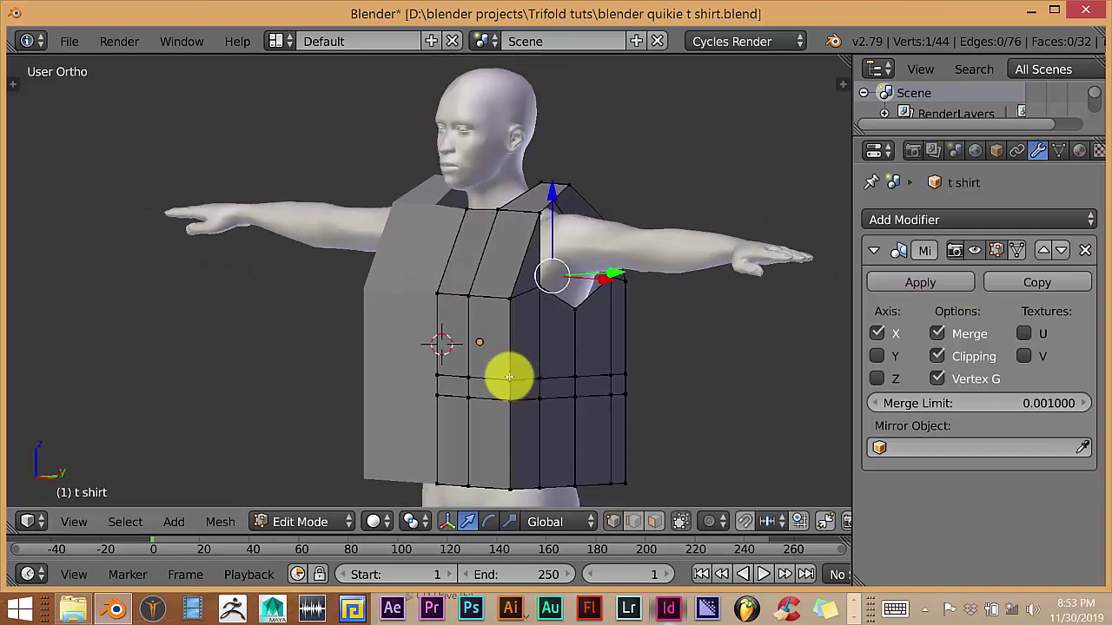
shift+middle_drag(507, 383, 551, 335)
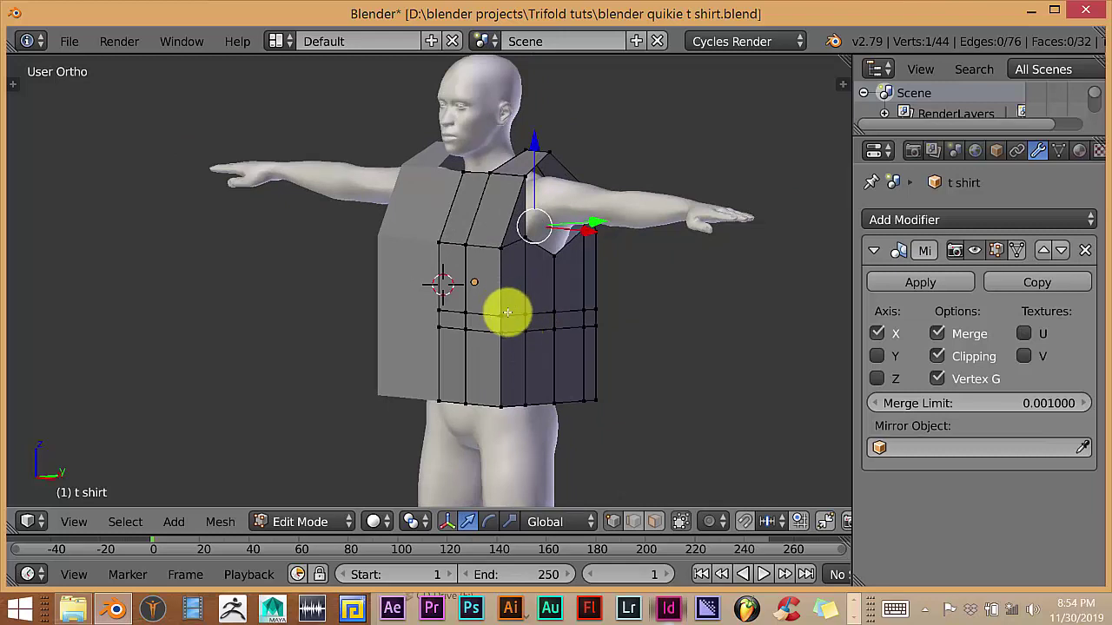
mouse_move(538, 313)
middle_down()
mouse_move(557, 334)
mouse_move(547, 316)
middle_up()
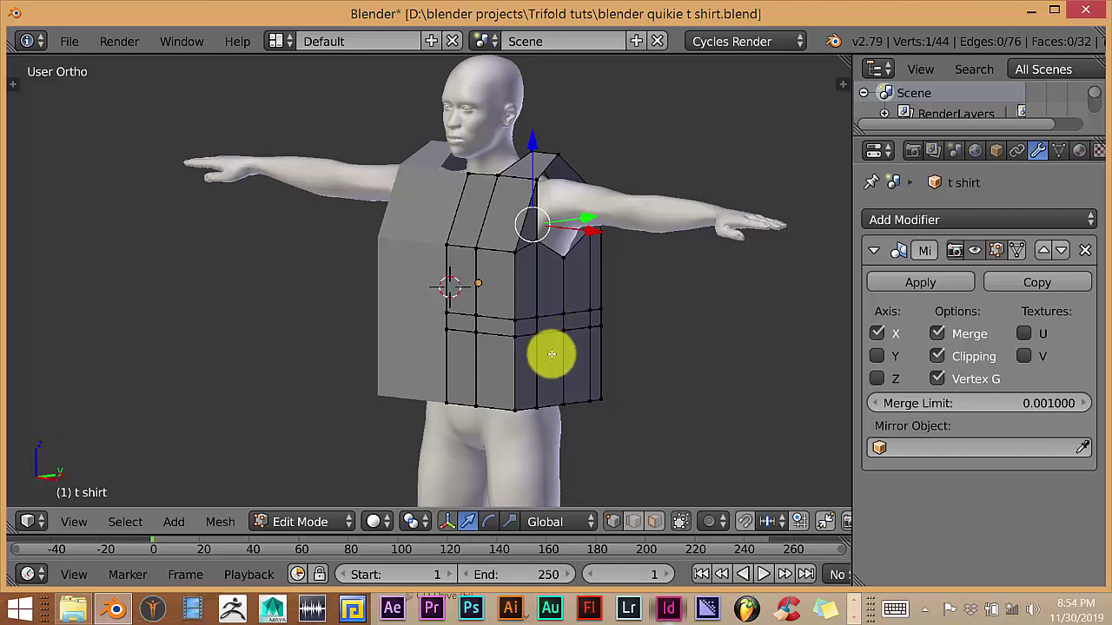
shift+middle_drag(552, 354, 566, 321)
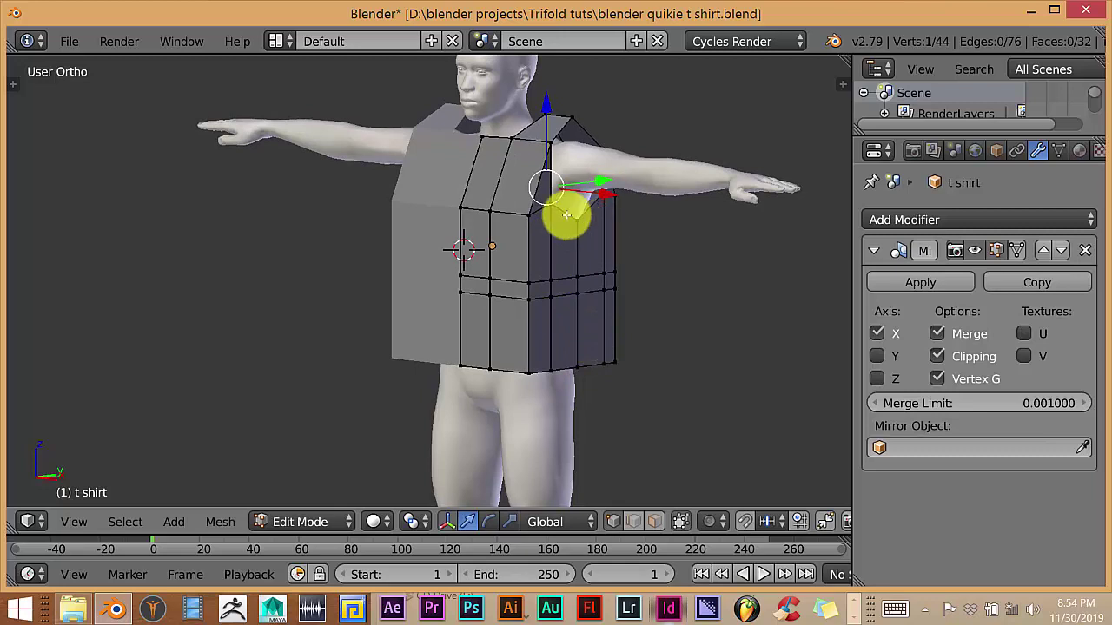
middle_drag(527, 223, 564, 218)
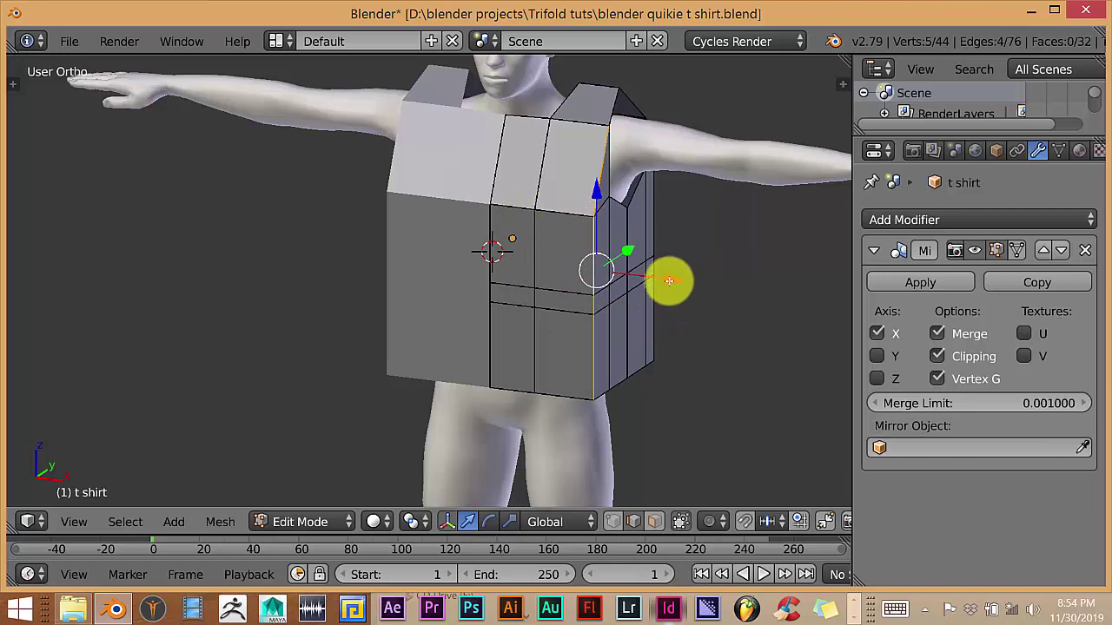
Step: Pull the shirt's side edge loop inward along the X axis
drag(670, 278, 648, 279)
middle_drag(616, 330, 486, 269)
scroll(576, 269, down, 1)
scroll(417, 287, up, 3)
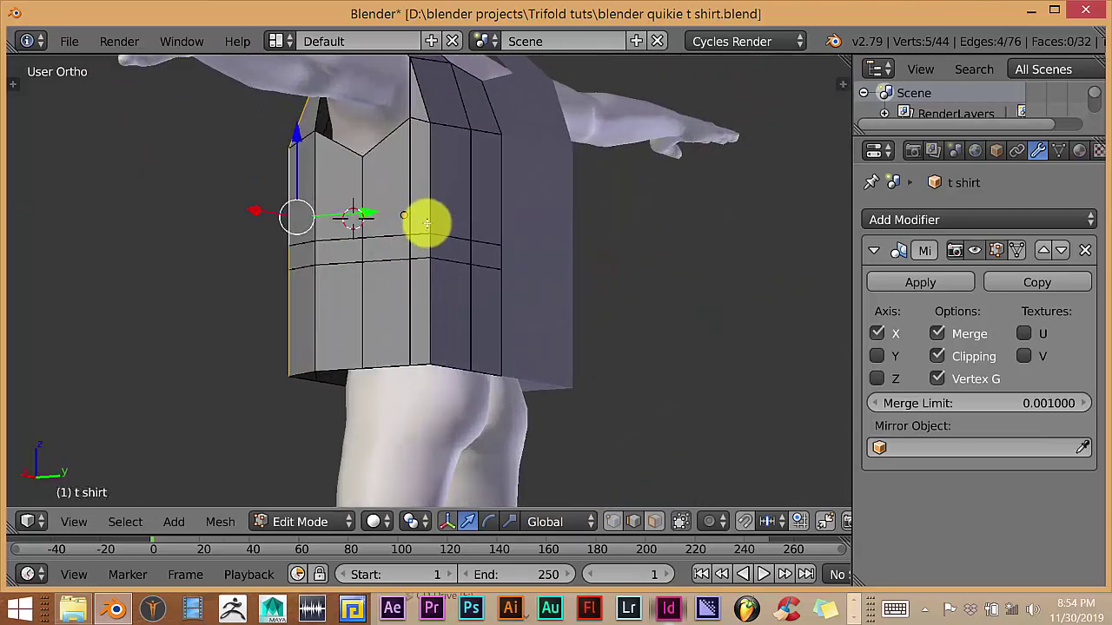
middle_drag(435, 228, 439, 222)
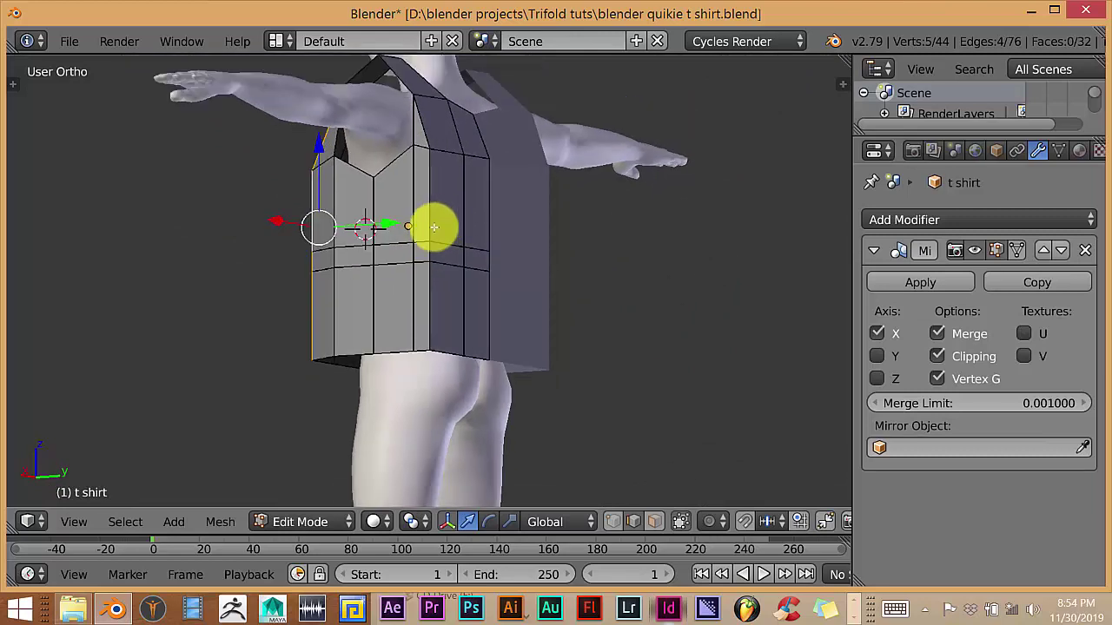
key(a)
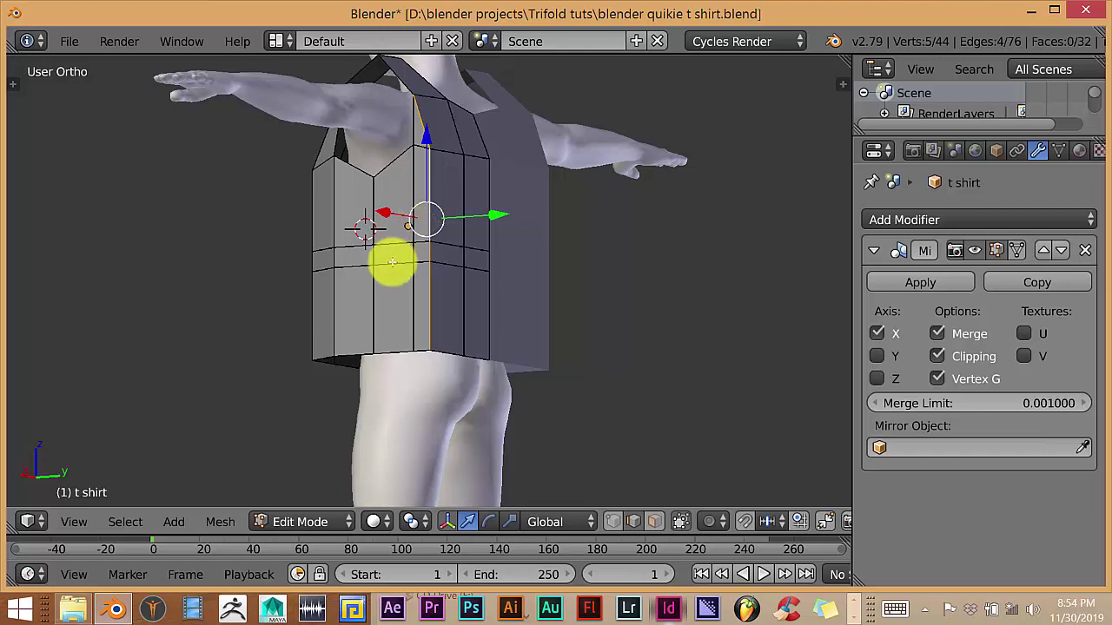
key(KP_2)
key(KP_2)
key(KP_2)
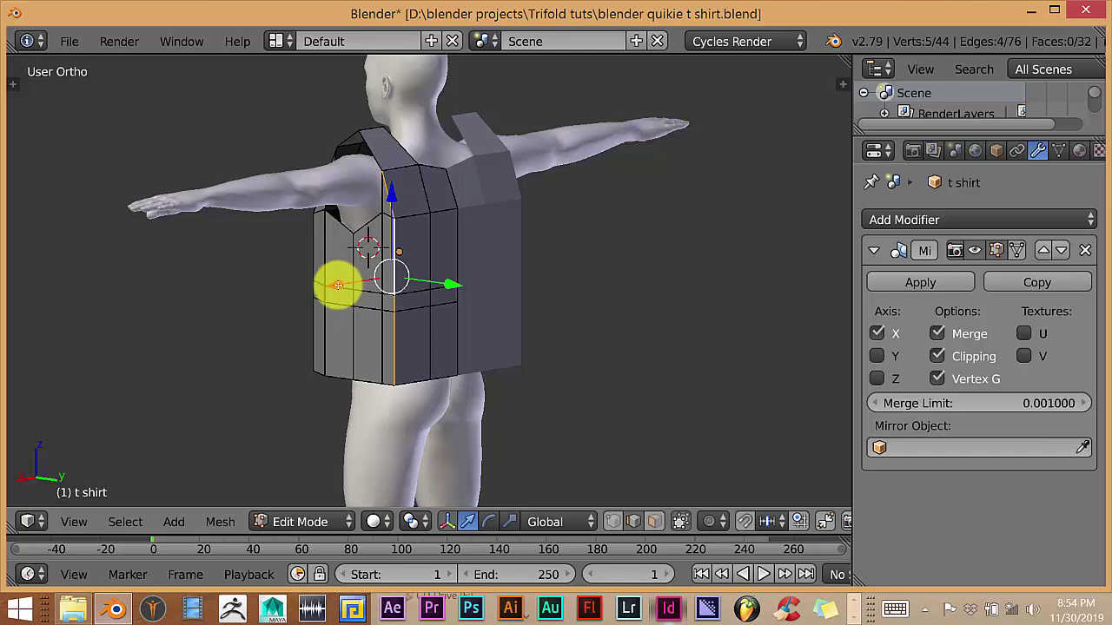
drag(338, 285, 385, 322)
middle_drag(385, 322, 576, 318)
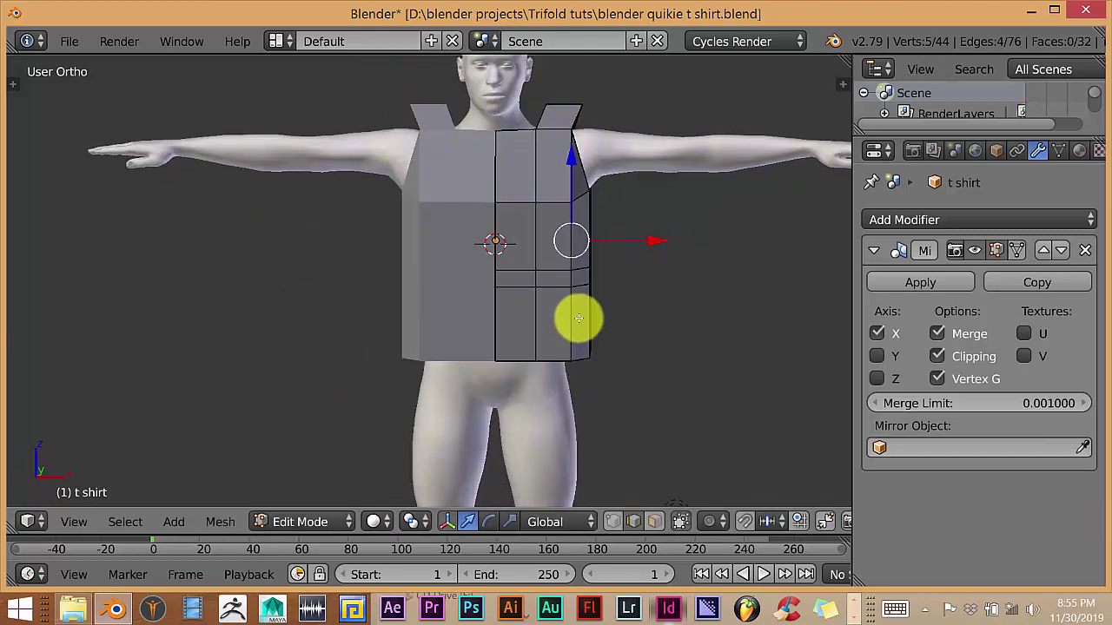
shift+scroll(565, 285, up, 3)
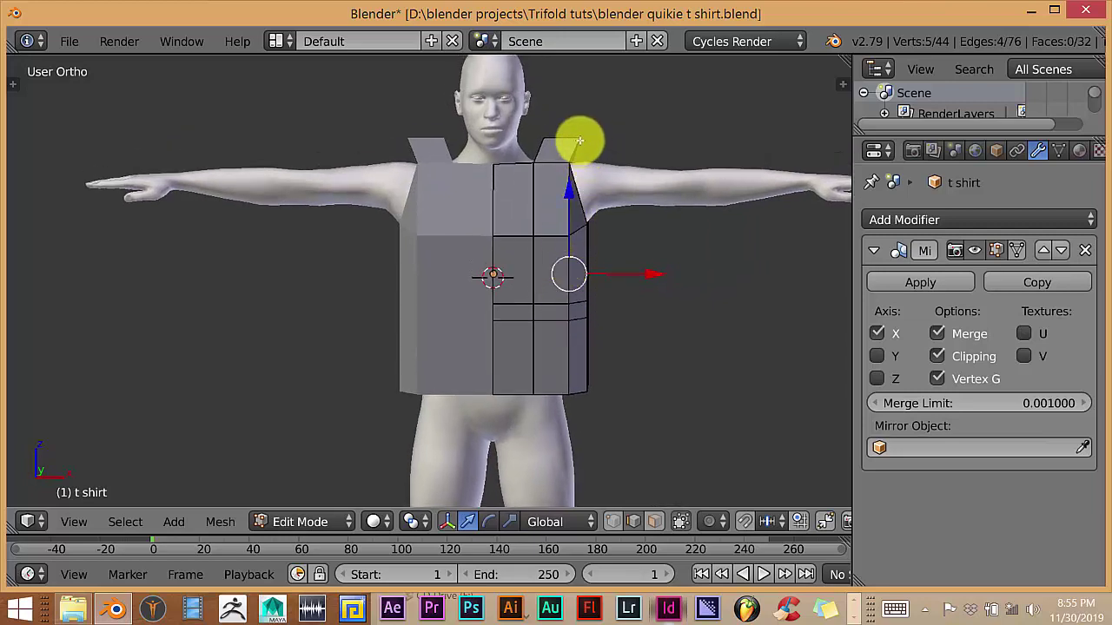
Step: In Vertex select, move the top shoulder-strap vertex 0.4175 inward along X
click(614, 521)
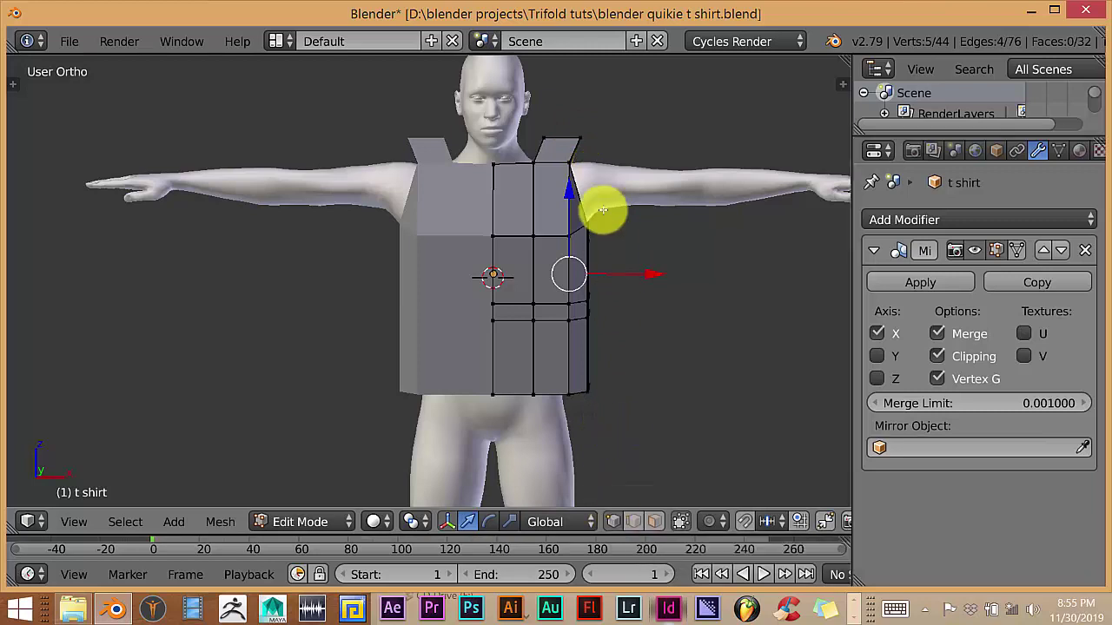
right_click(585, 139)
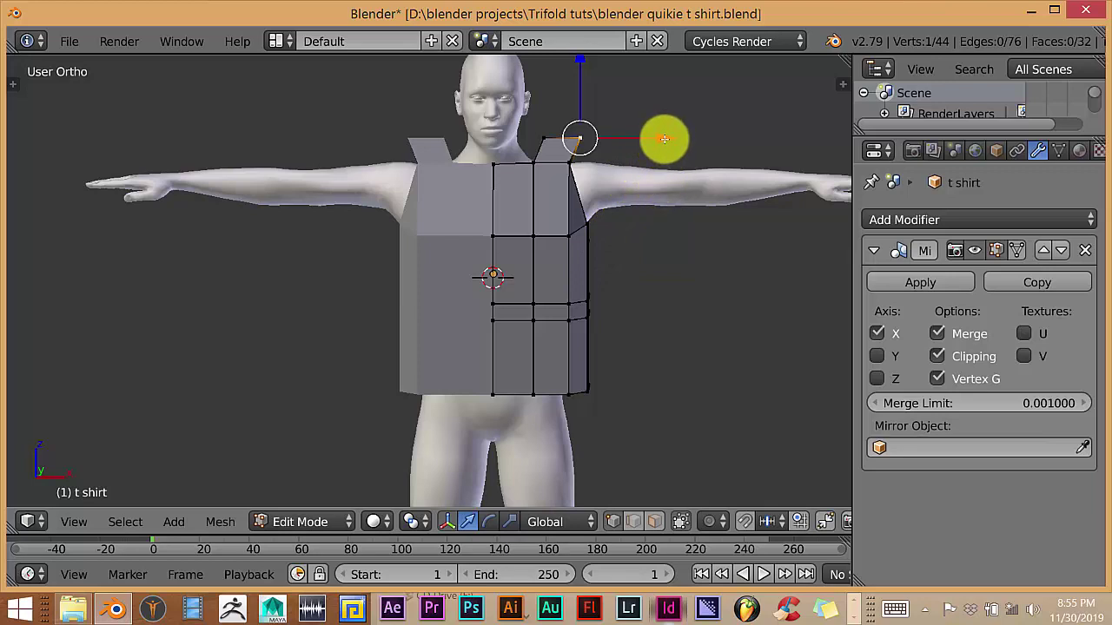
drag(665, 139, 644, 142)
shift+middle_drag(635, 276, 635, 313)
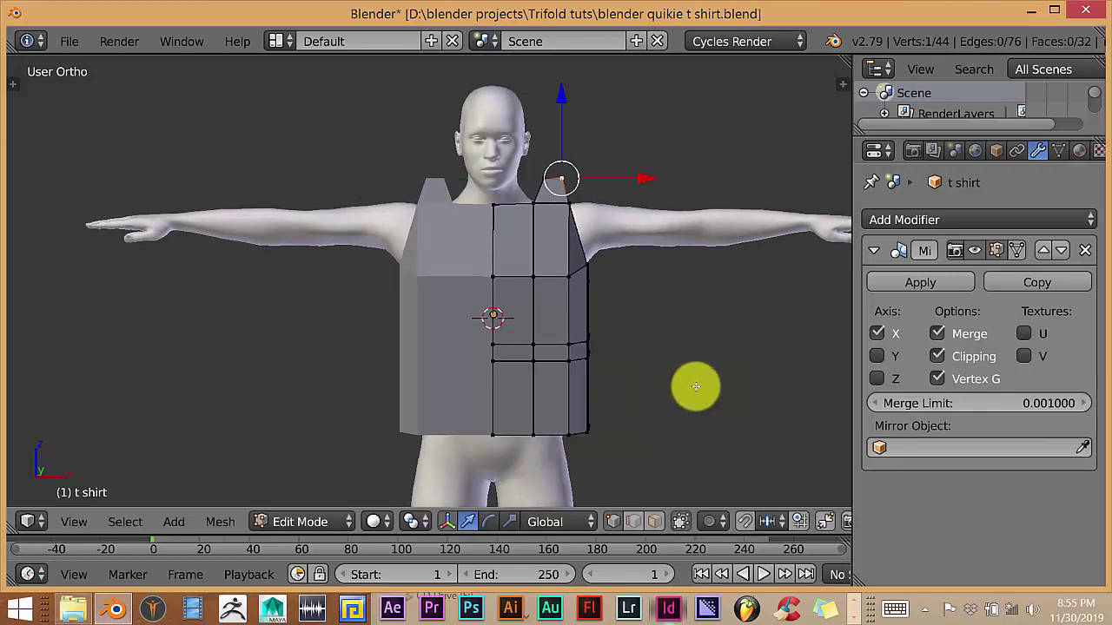
Step: Add a Subdivision Surface modifier to the t shirt
click(915, 221)
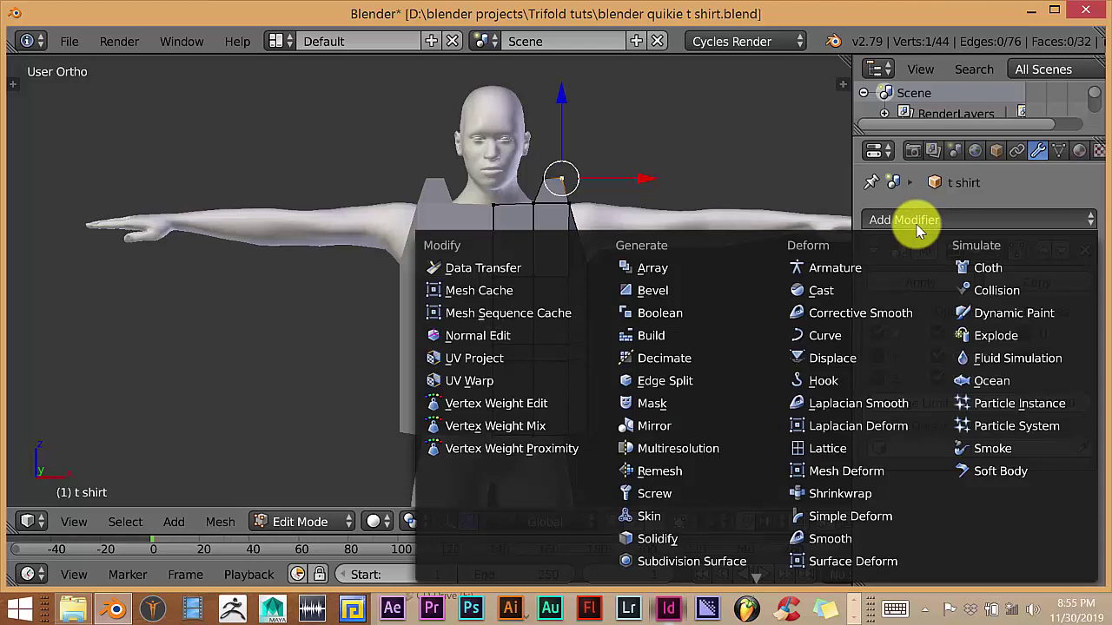
click(734, 558)
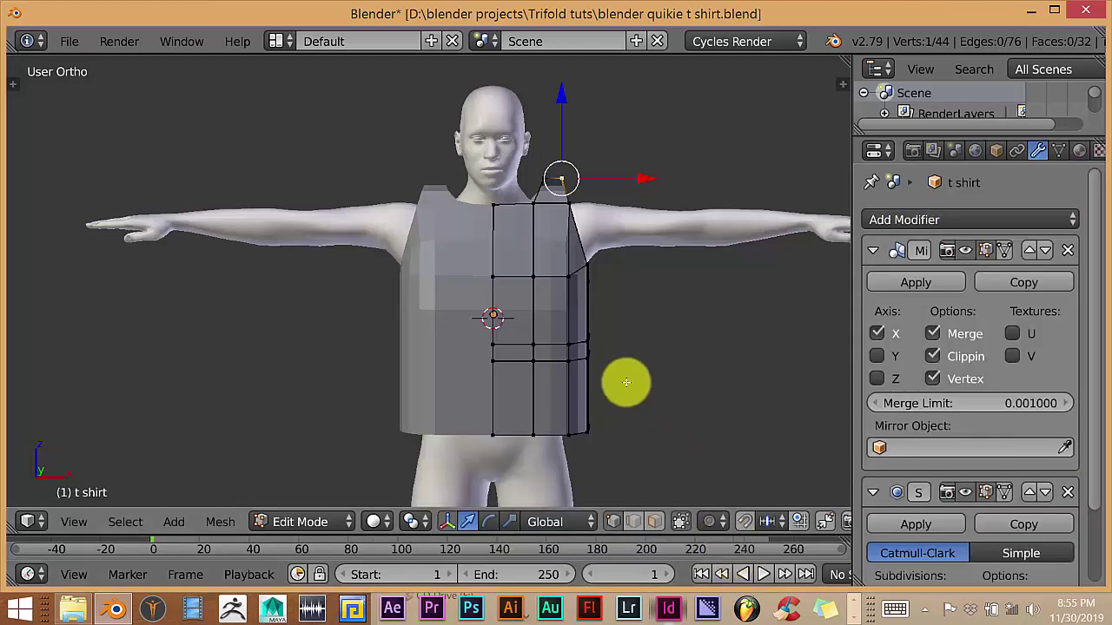
scroll(608, 380, down, 1)
scroll(463, 293, up, 2)
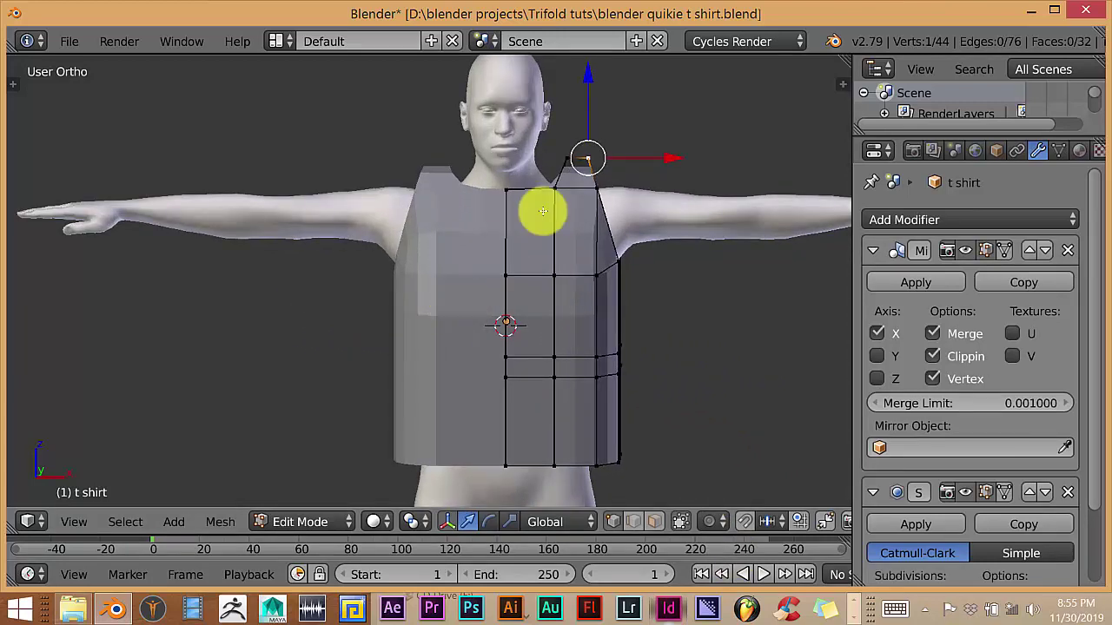
Step: Return to Object Mode and show the Tool Shelf with its Shading options
key(Tab)
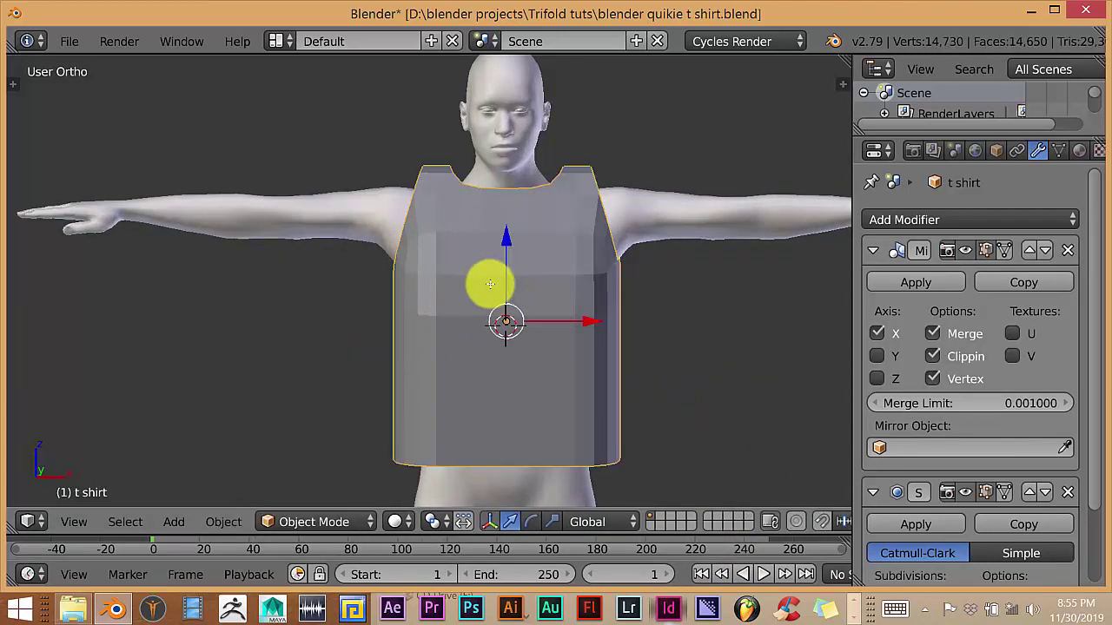
key(w)
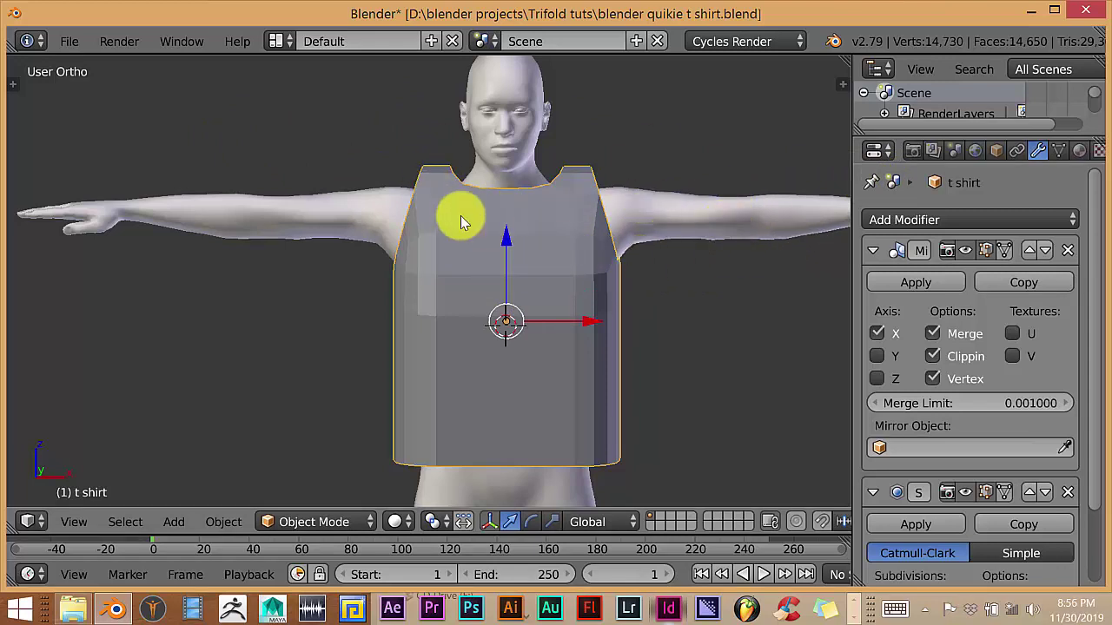
key(t)
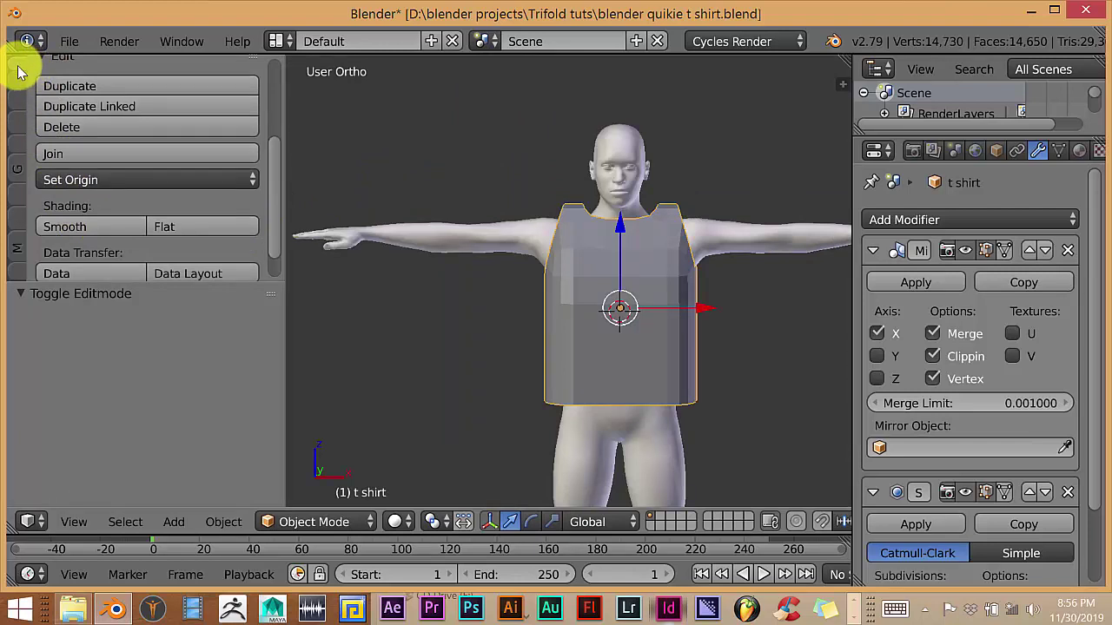
Step: Set the t shirt's shading to Smooth and hide the Tool Shelf
click(90, 227)
scroll(585, 288, up, 1)
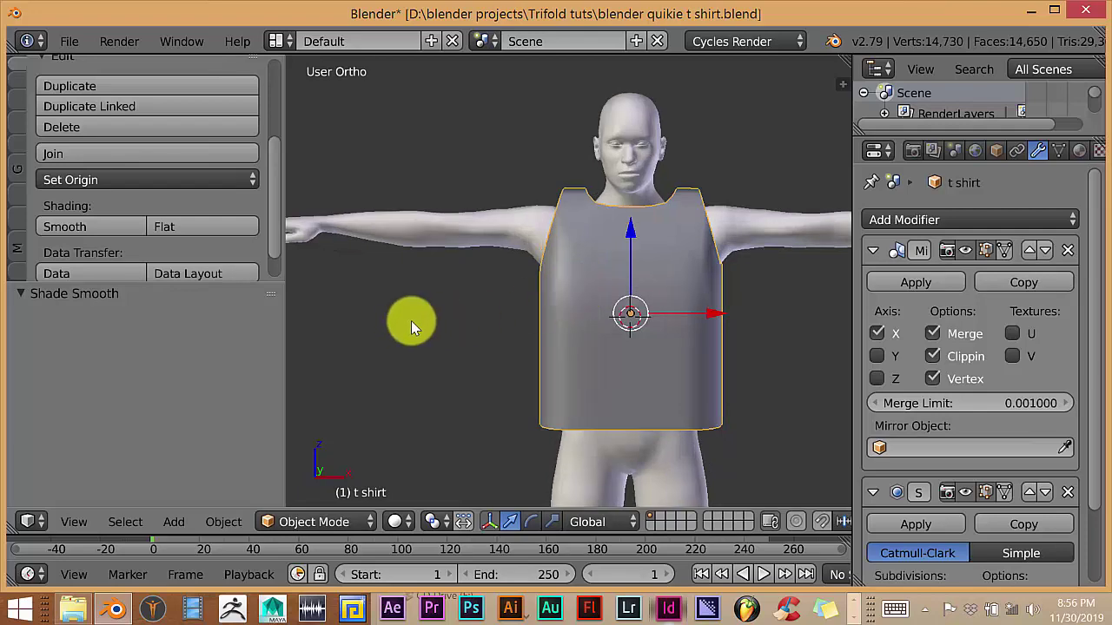
key(t)
scroll(411, 321, up, 2)
mouse_move(556, 293)
middle_down()
mouse_move(549, 319)
mouse_move(459, 315)
mouse_move(442, 280)
mouse_move(449, 300)
mouse_move(597, 277)
mouse_move(573, 306)
mouse_move(561, 294)
mouse_move(551, 326)
mouse_move(570, 303)
middle_up()
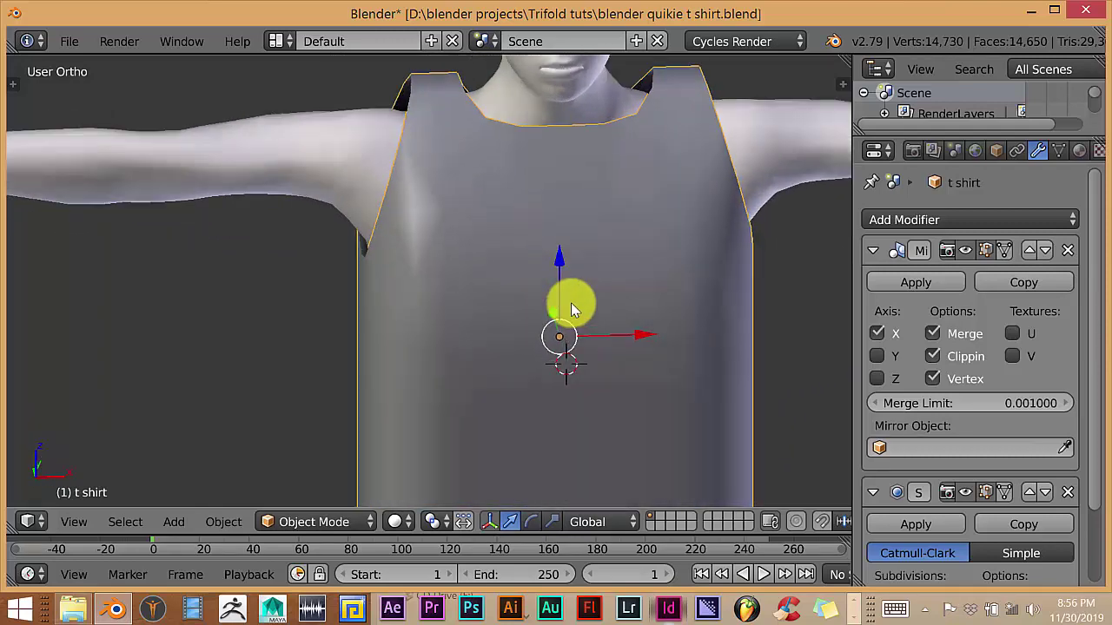
Step: In Front view, apply the shirt's Mirror and Subdivision Surface modifiers
key(KP_1)
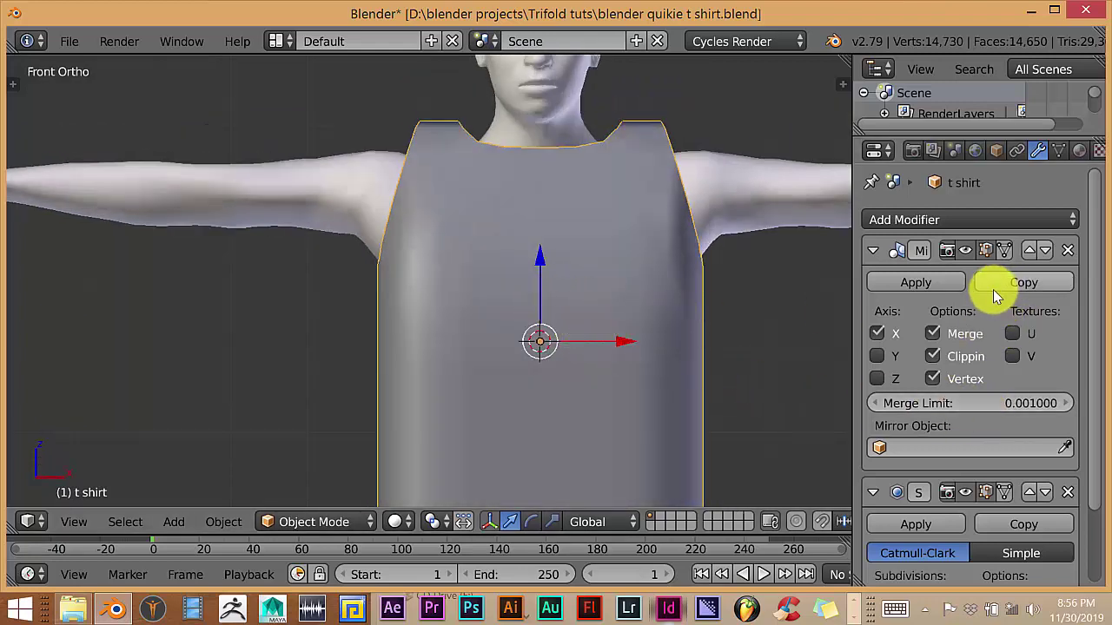
scroll(990, 304, down, 3)
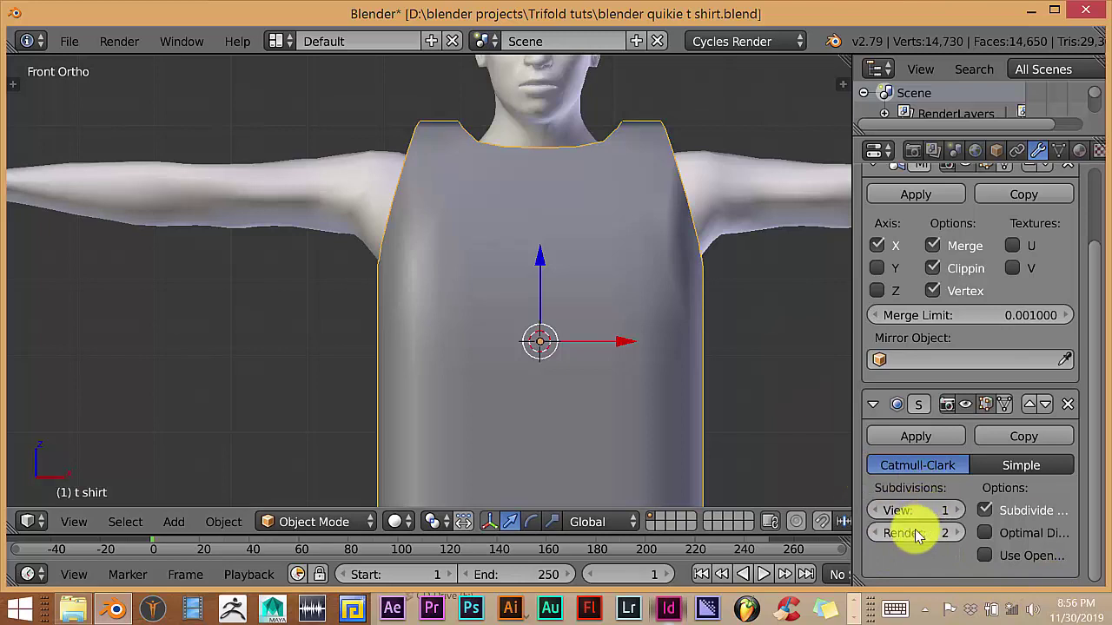
scroll(665, 397, down, 1)
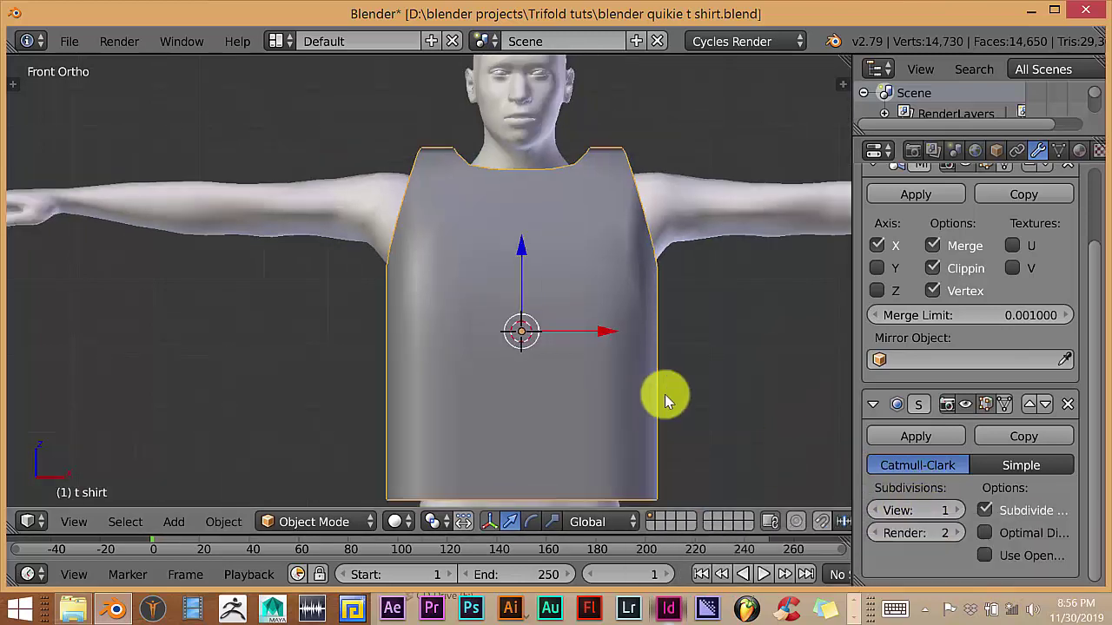
scroll(946, 341, up, 3)
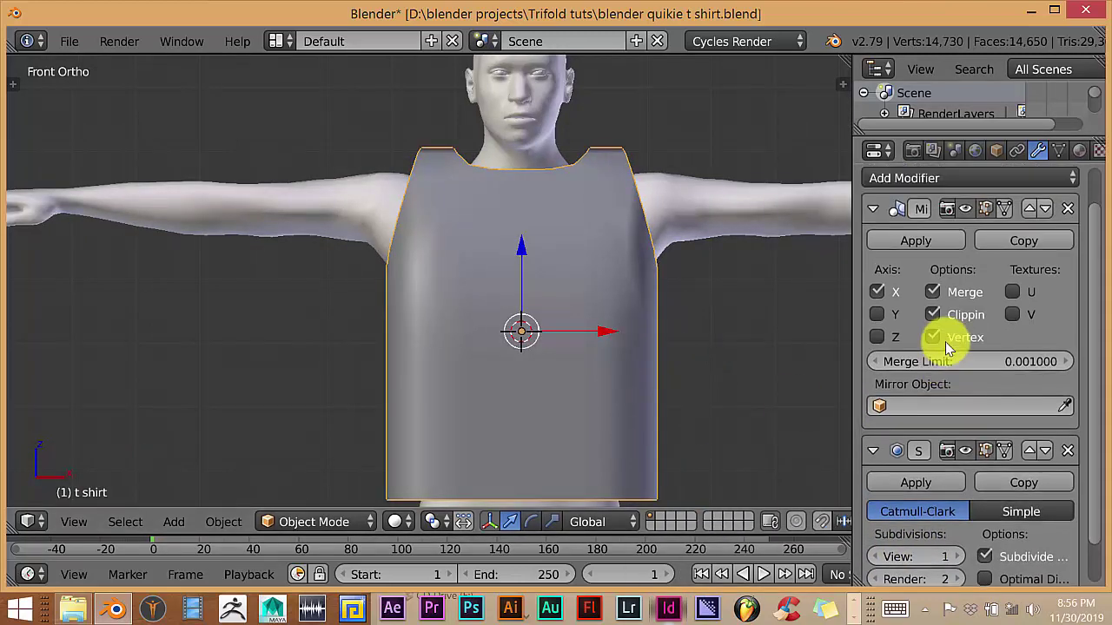
click(888, 270)
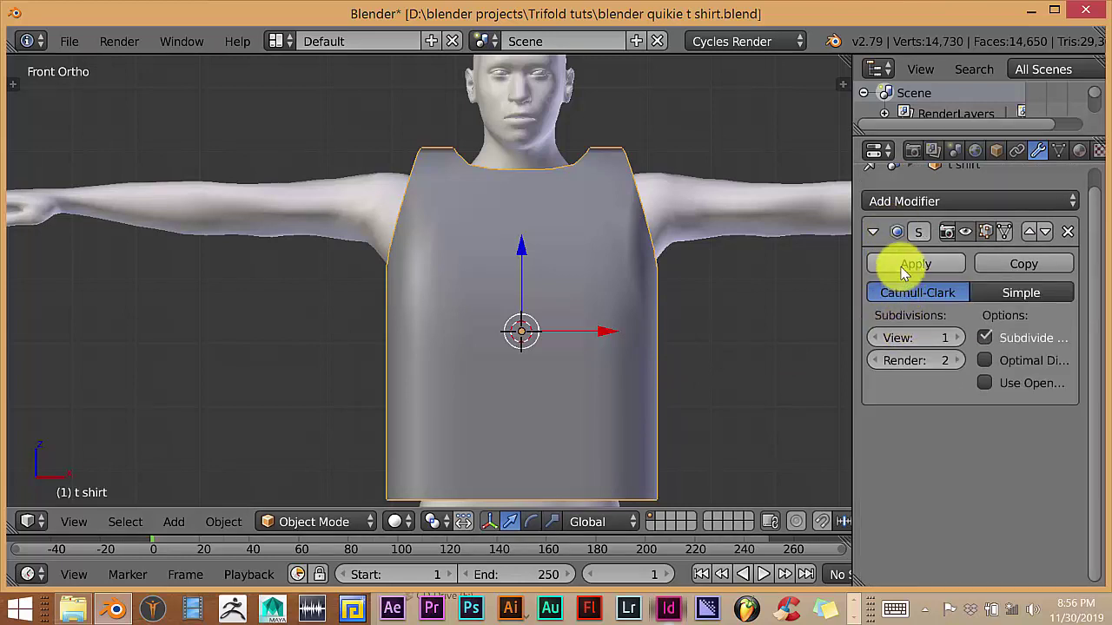
click(904, 266)
Step: Inspect the resulting 286-vertex shirt mesh in Edit Mode from a three-quarter angle
scroll(760, 360, down, 1)
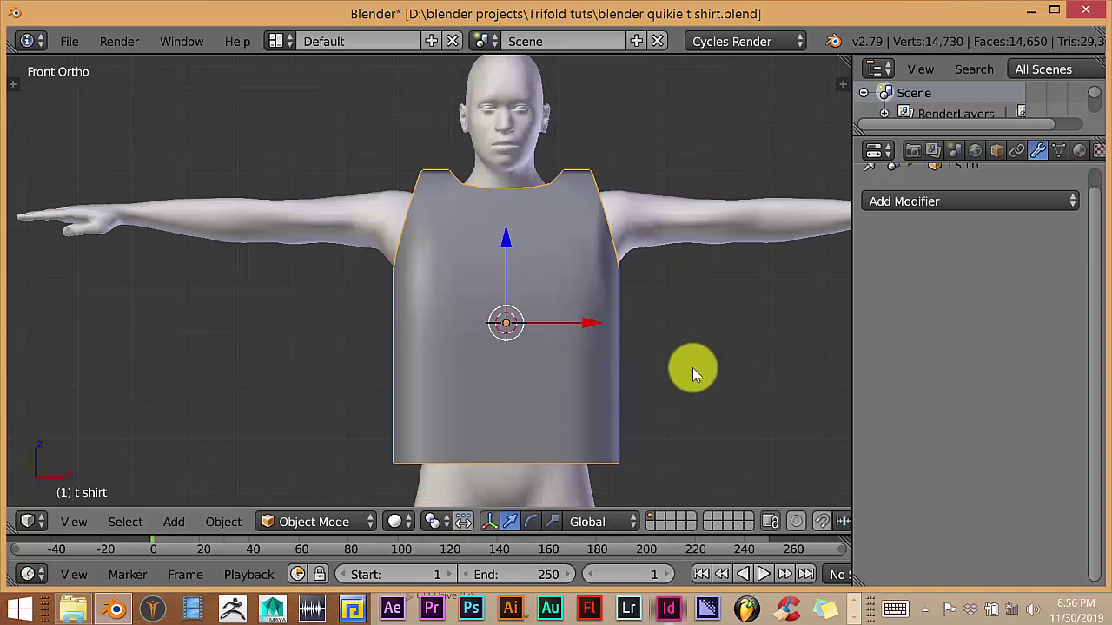
shift+scroll(692, 367, up, 1)
key(Tab)
mouse_move(680, 369)
middle_down()
mouse_move(650, 390)
mouse_move(591, 372)
mouse_move(578, 347)
mouse_move(603, 377)
mouse_move(685, 382)
middle_up()
Step: Switch the t shirt back to Object Mode and view it in Front Ortho
scroll(647, 386, up, 3)
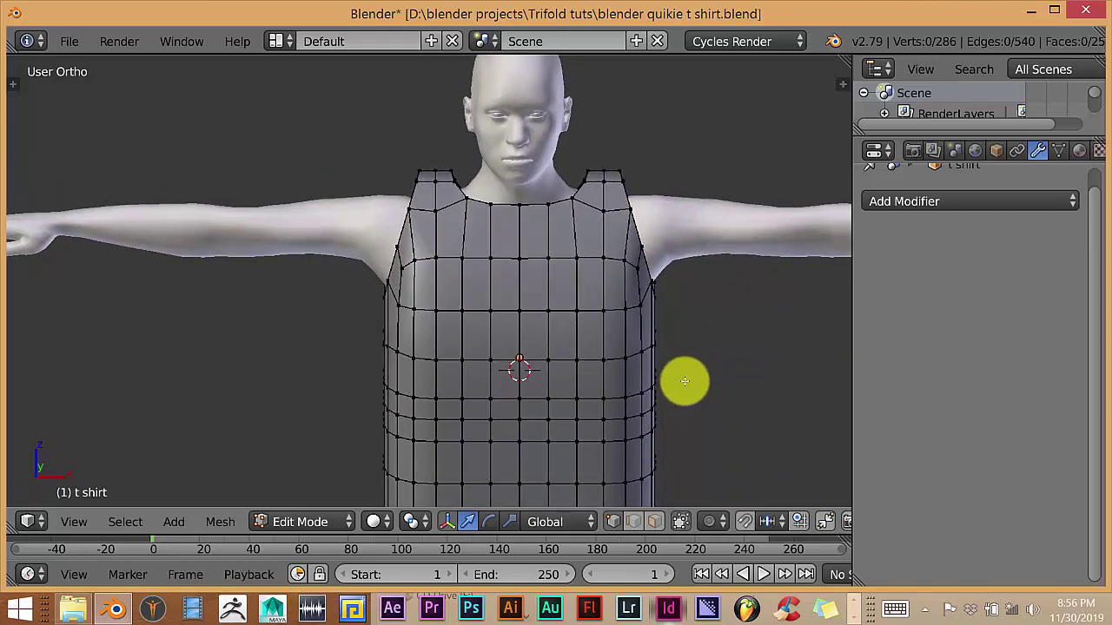
key(Tab)
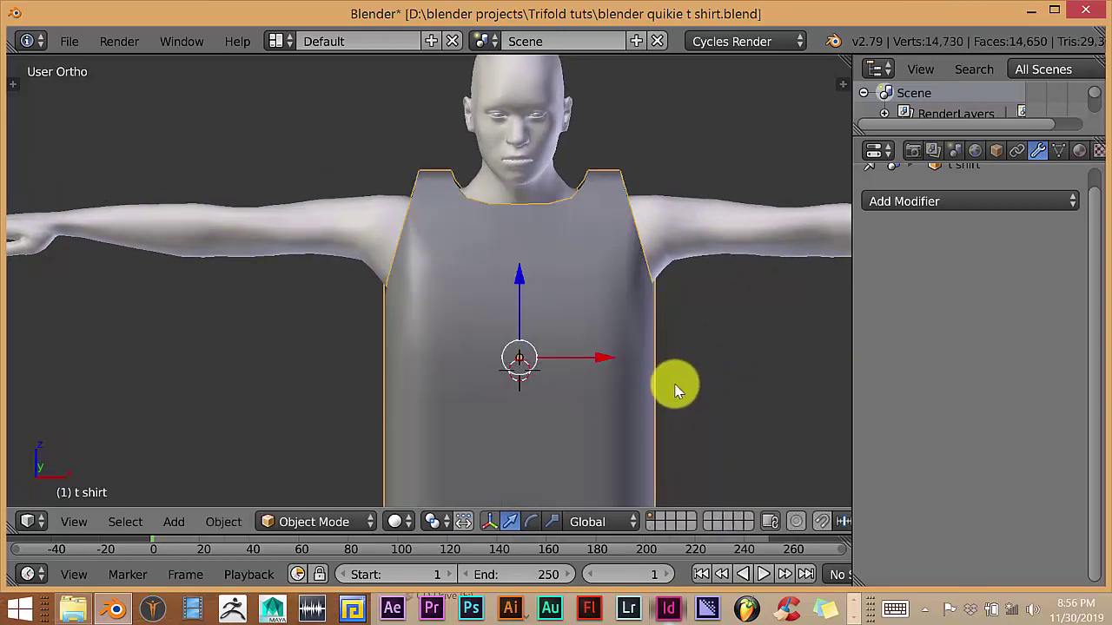
key(KP_1)
shift+middle_drag(678, 389, 659, 395)
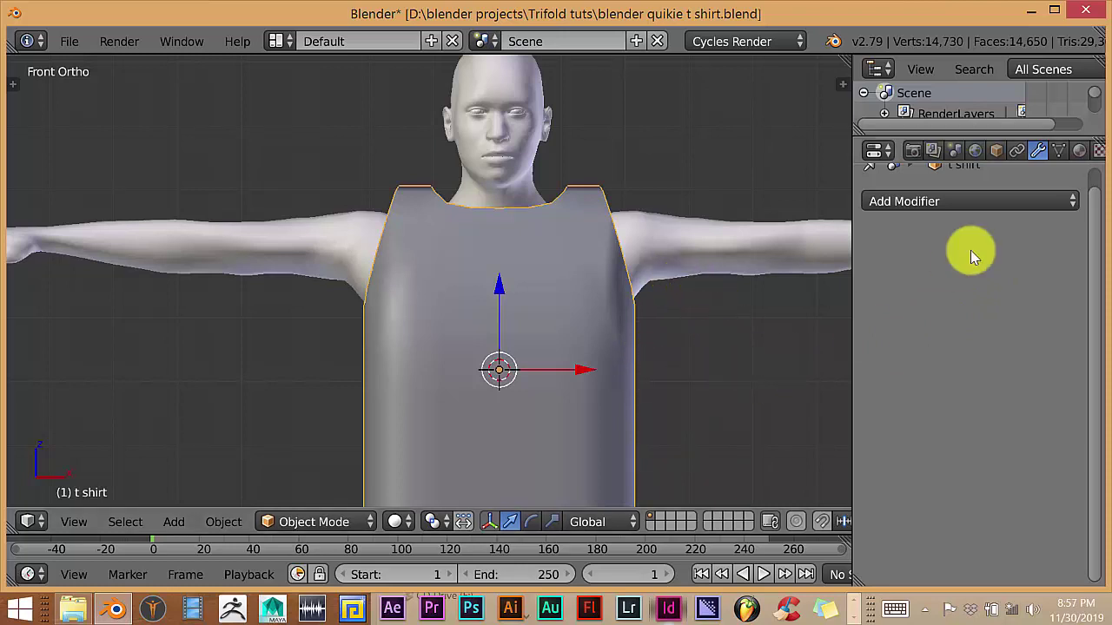
scroll(988, 159, down, 3)
scroll(990, 164, down, 1)
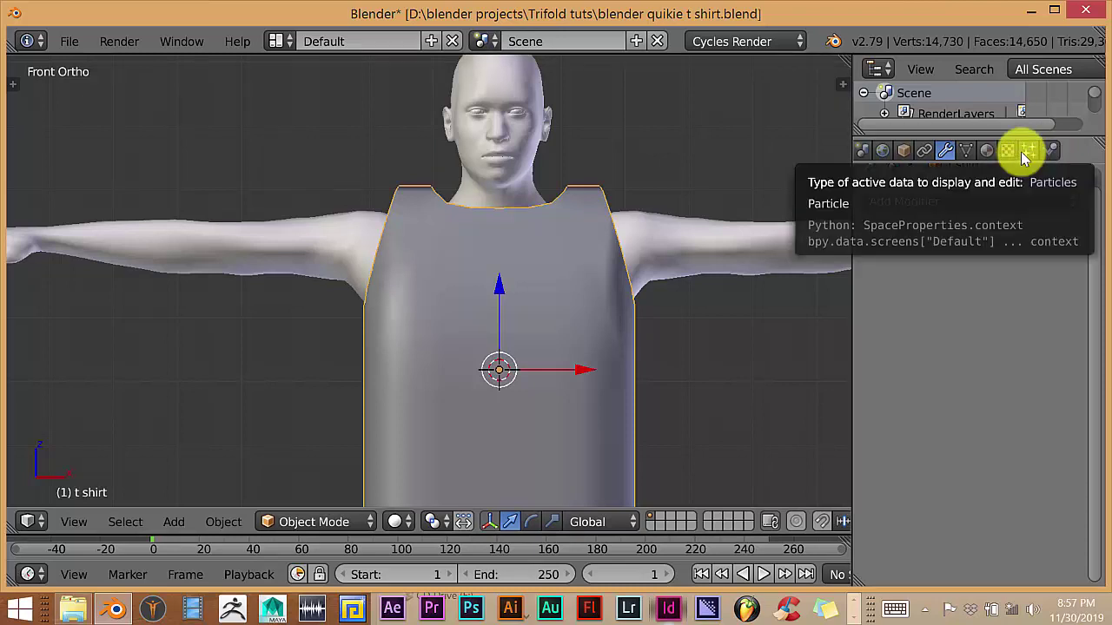
Step: Enable Cloth physics on the t shirt with default settings, then select base.obj
click(1049, 151)
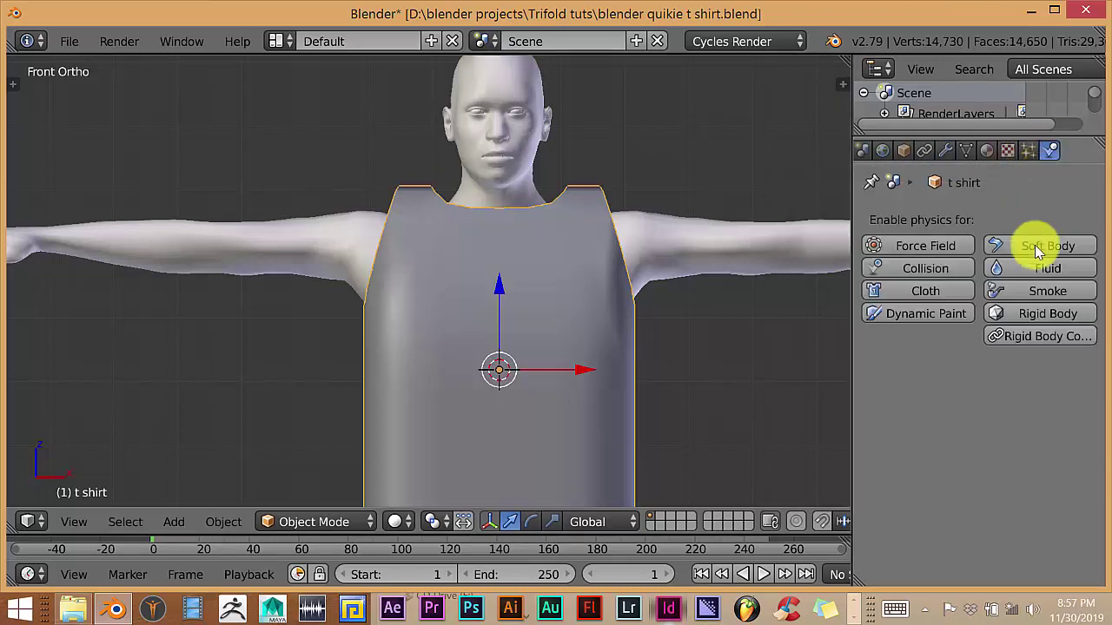
click(916, 292)
scroll(895, 425, down, 5)
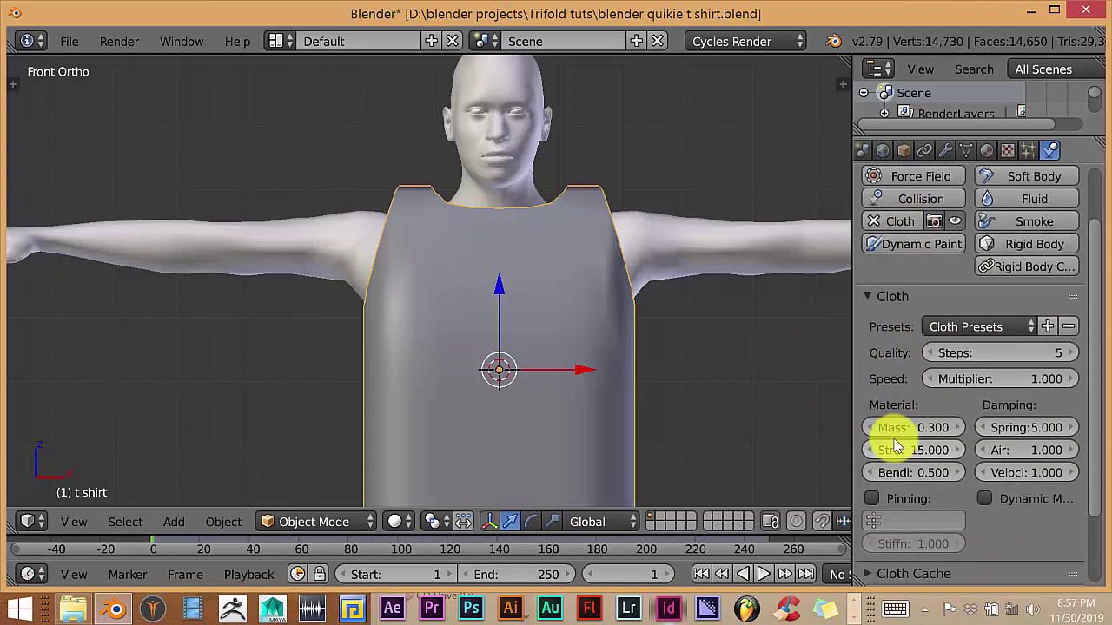
scroll(938, 483, down, 2)
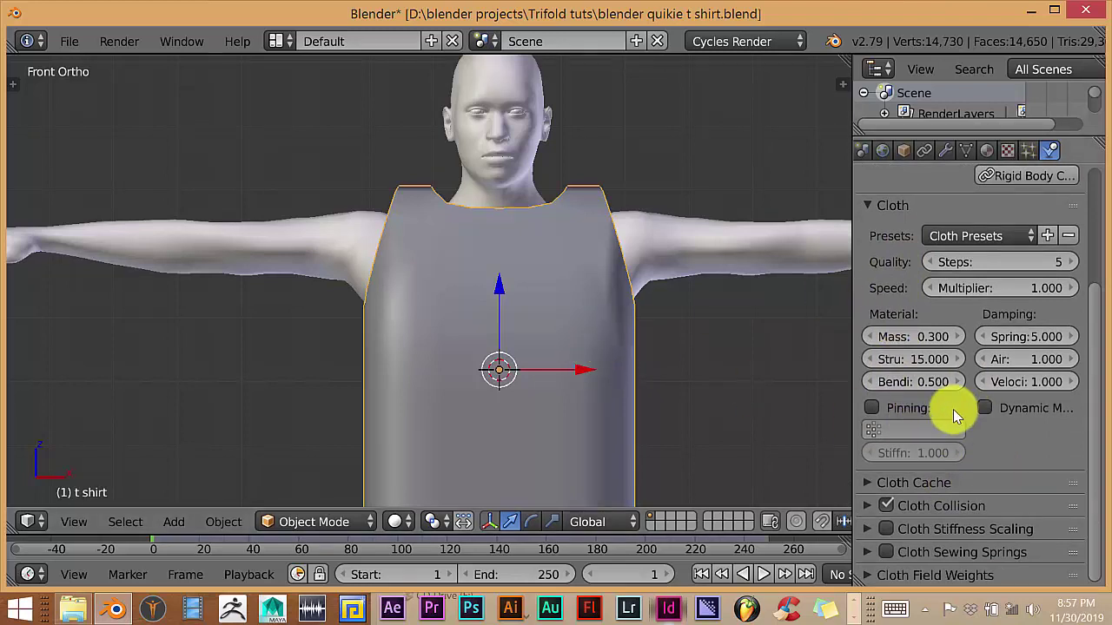
right_click(727, 266)
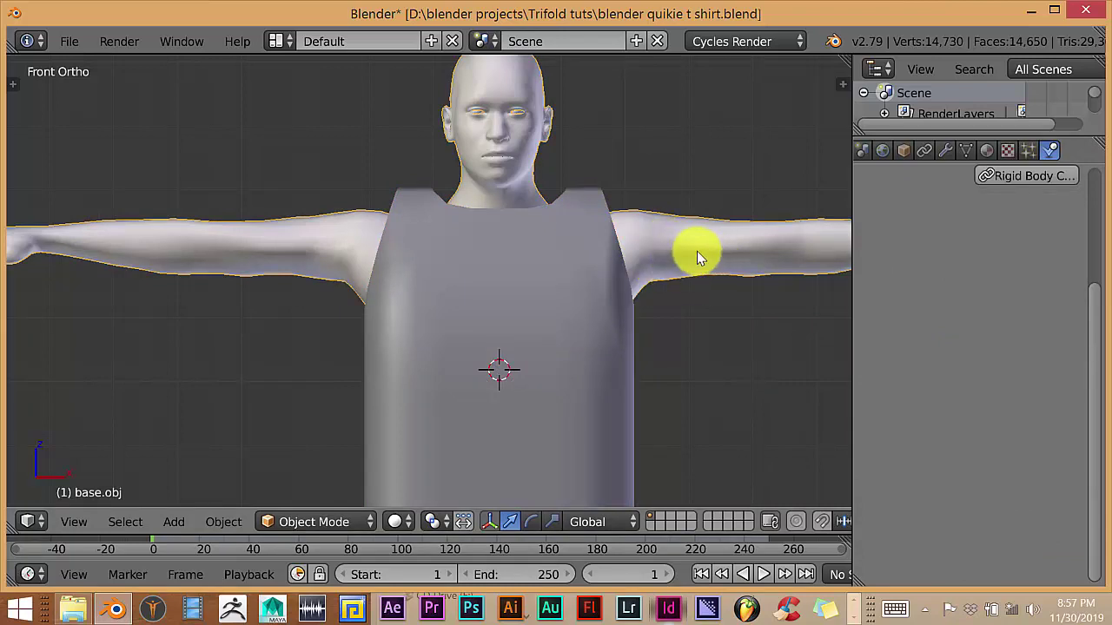
Step: Make base.obj a Collision object, then reselect the t shirt
scroll(697, 251, down, 1)
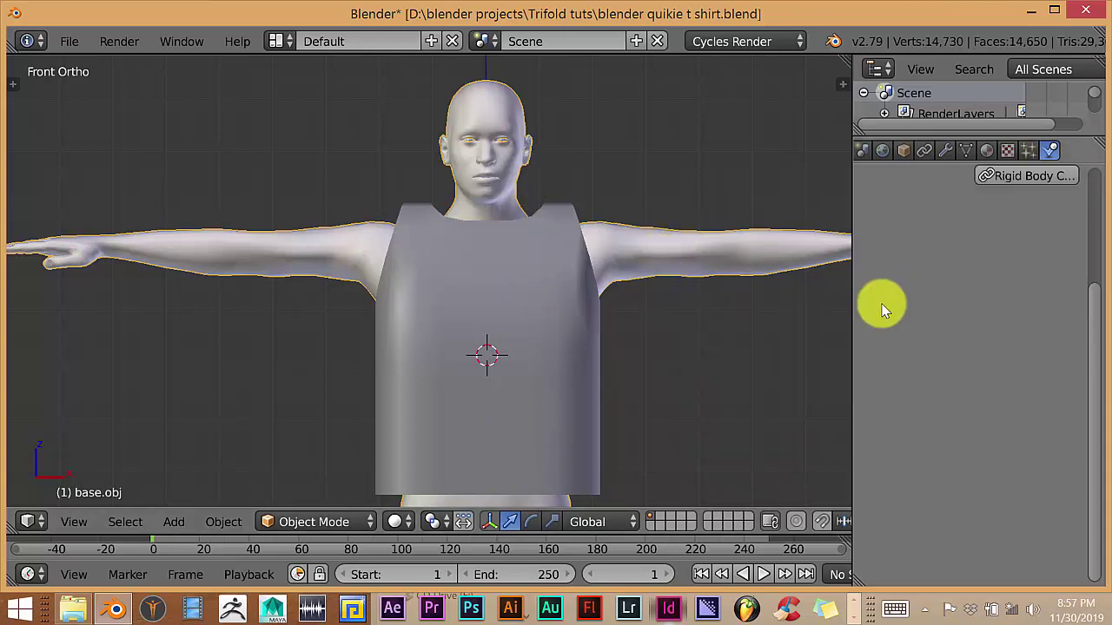
click(904, 273)
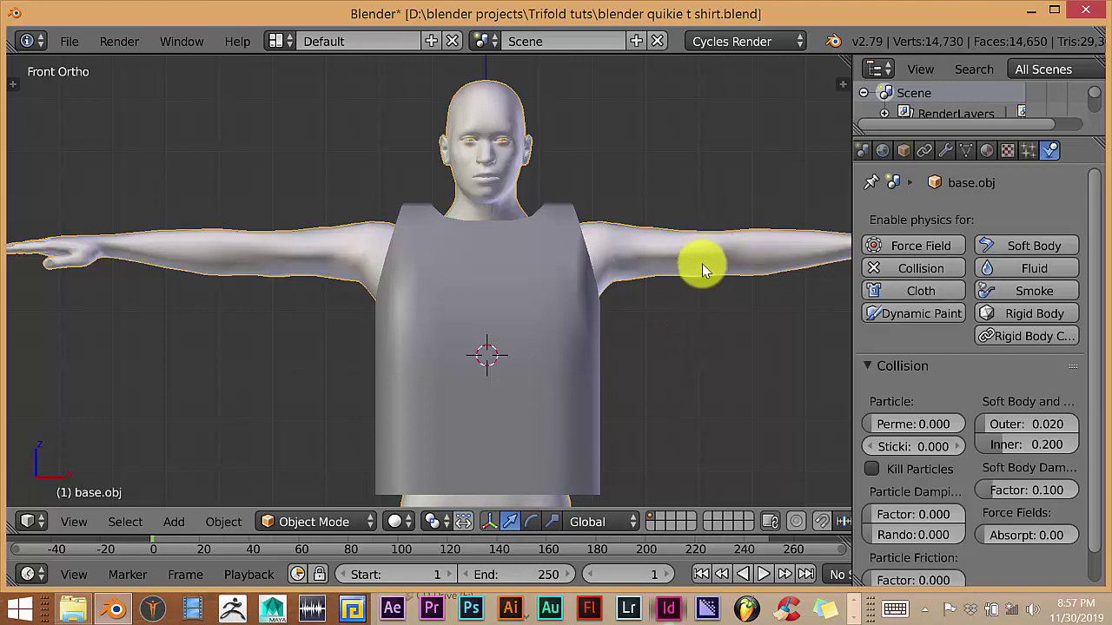
right_click(590, 355)
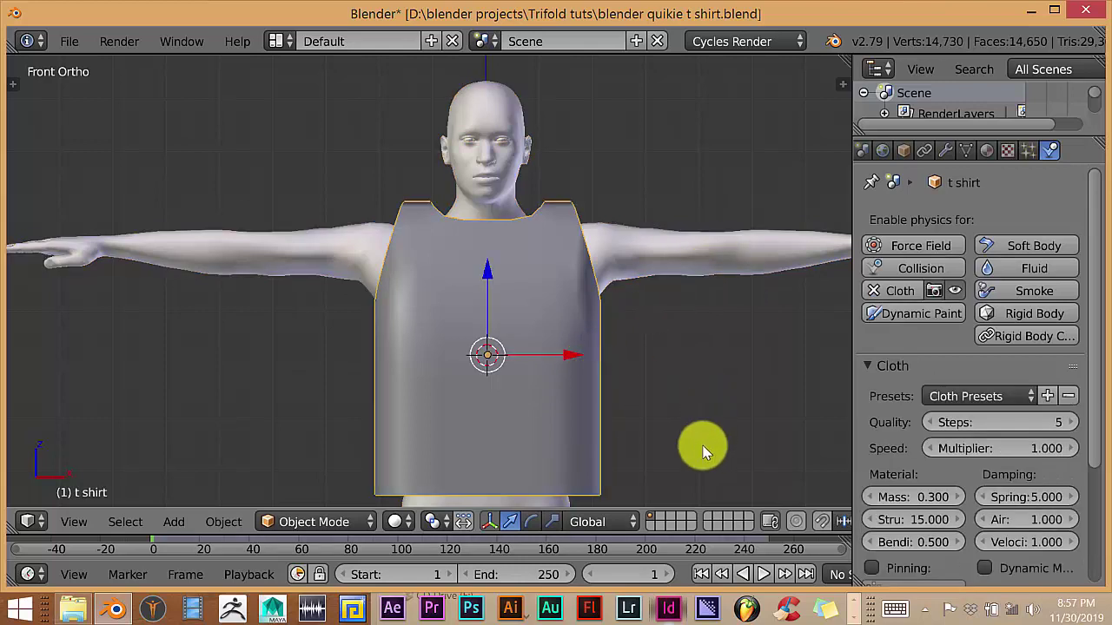
Step: Turn on Self Collision in the shirt's Cloth Collision settings
scroll(952, 474, down, 1)
scroll(945, 473, down, 5)
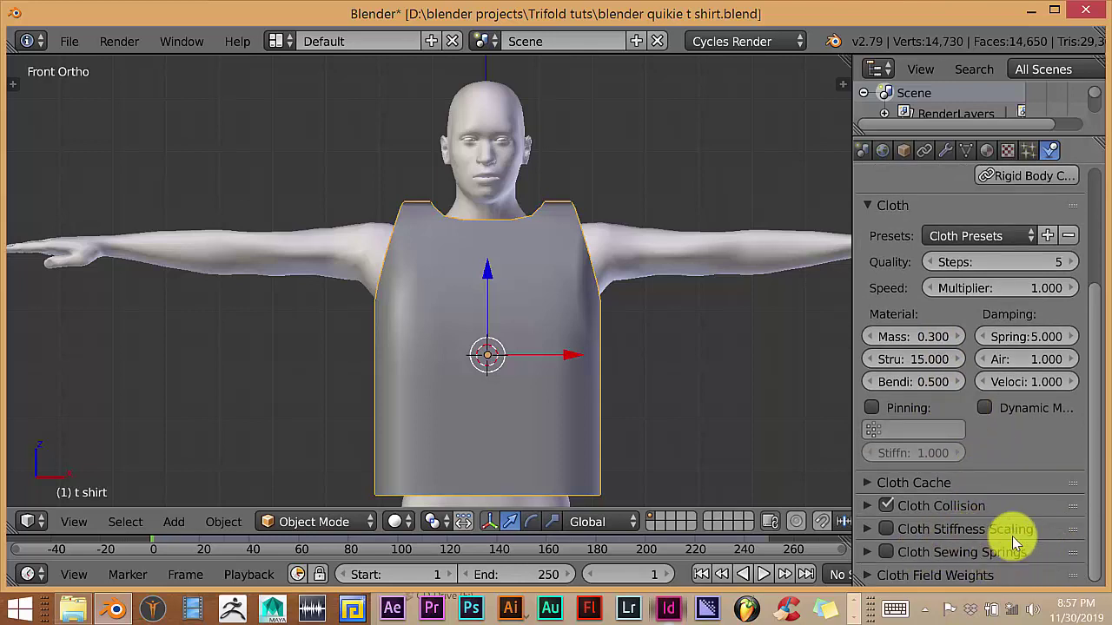
scroll(1016, 461, up, 3)
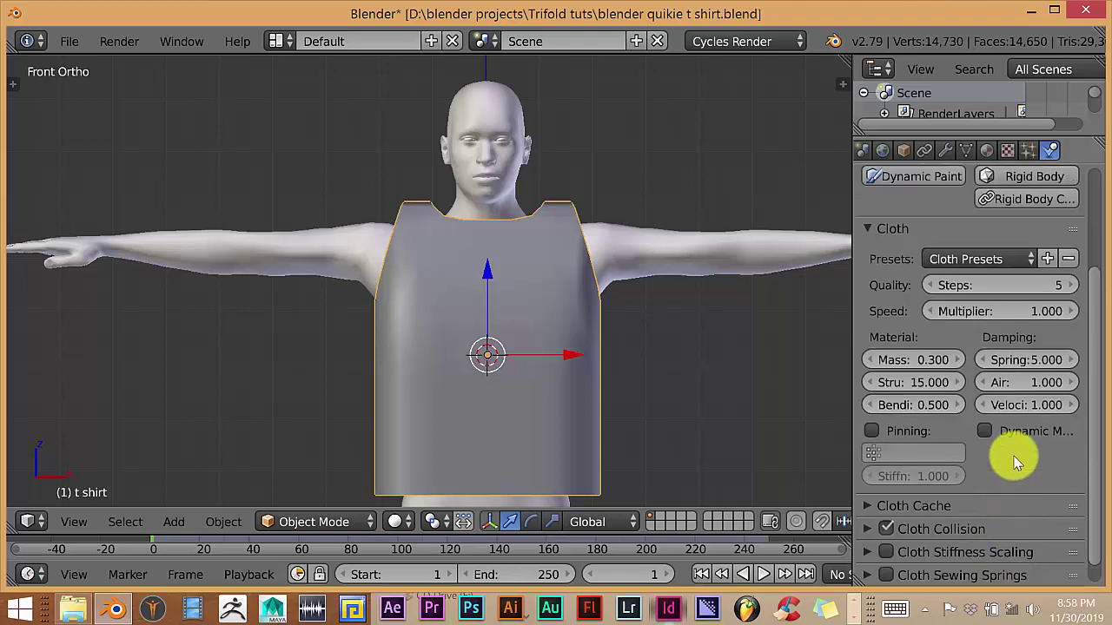
scroll(1016, 460, down, 3)
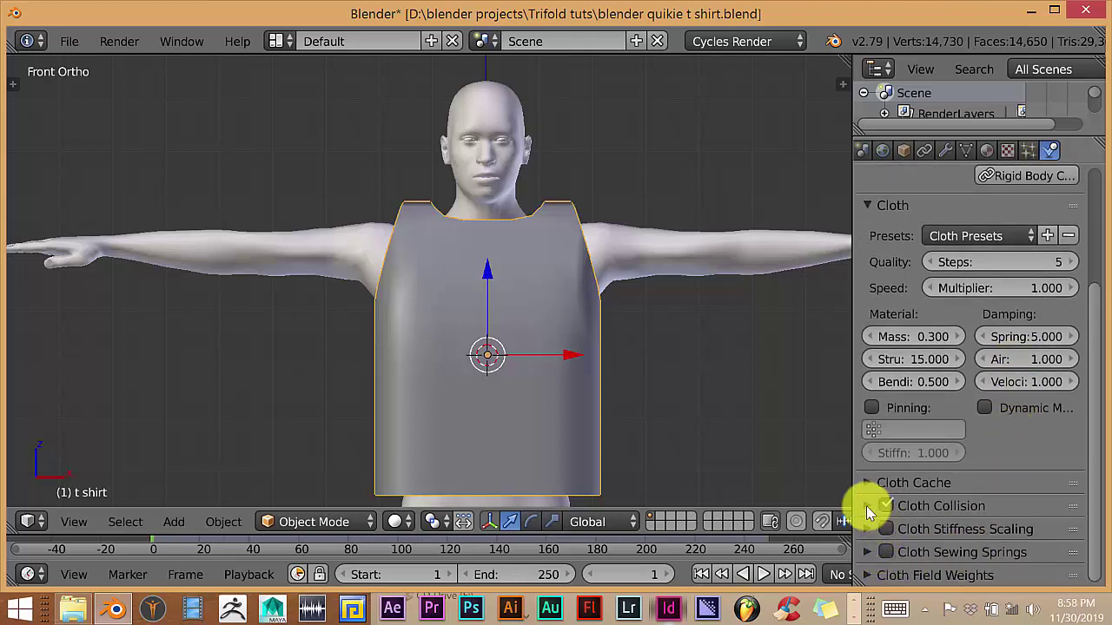
click(866, 506)
scroll(882, 518, down, 2)
click(986, 466)
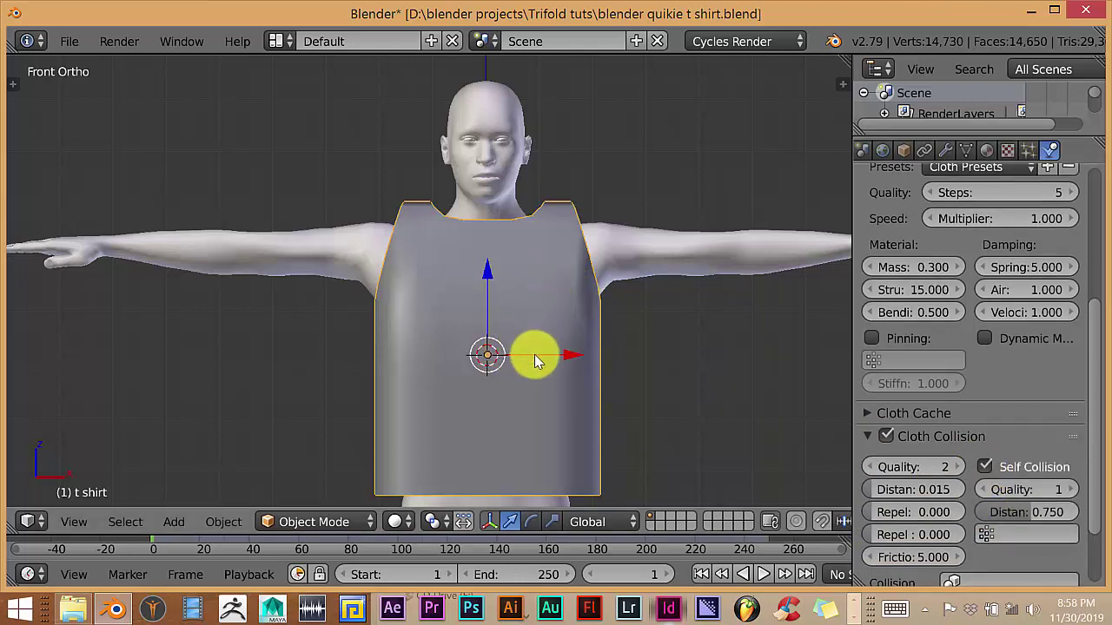
scroll(609, 387, down, 2)
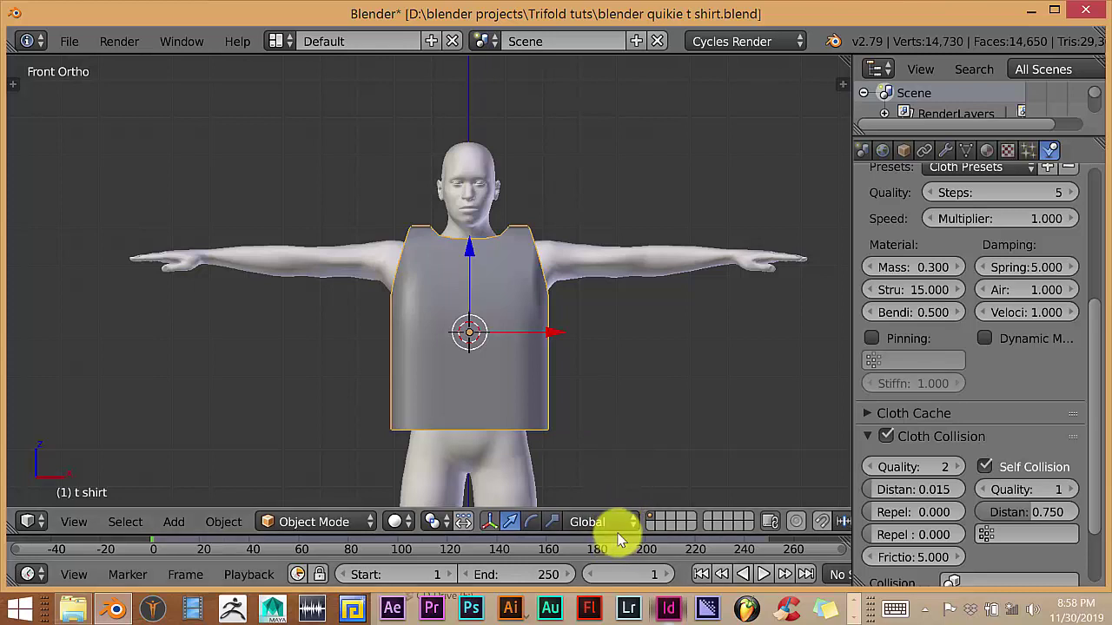
drag(620, 529, 618, 478)
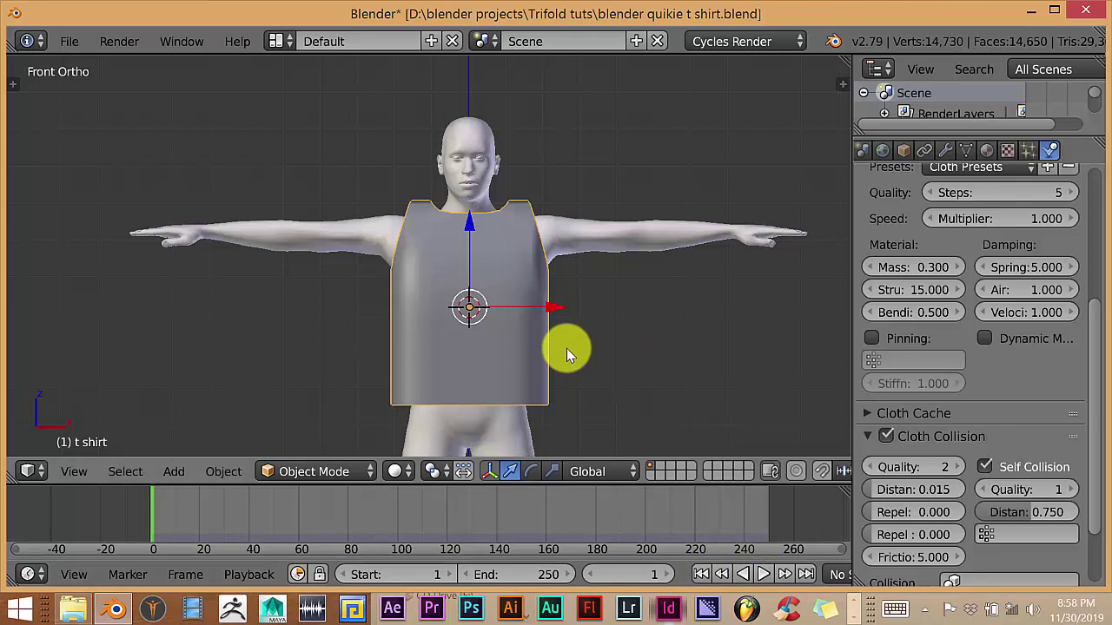
scroll(525, 347, up, 2)
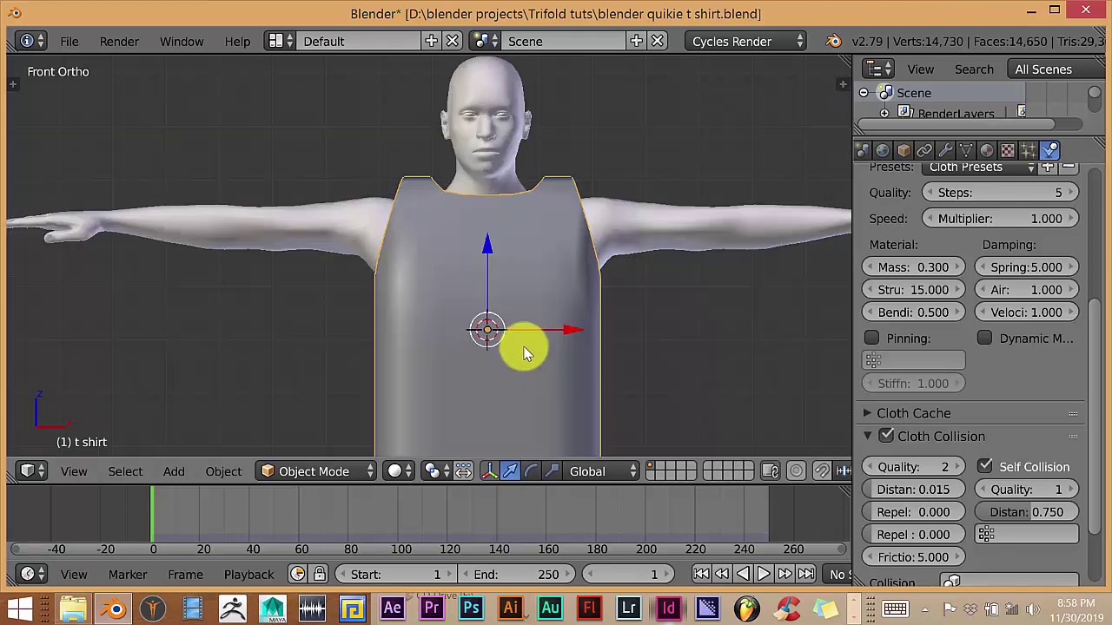
scroll(526, 304, down, 3)
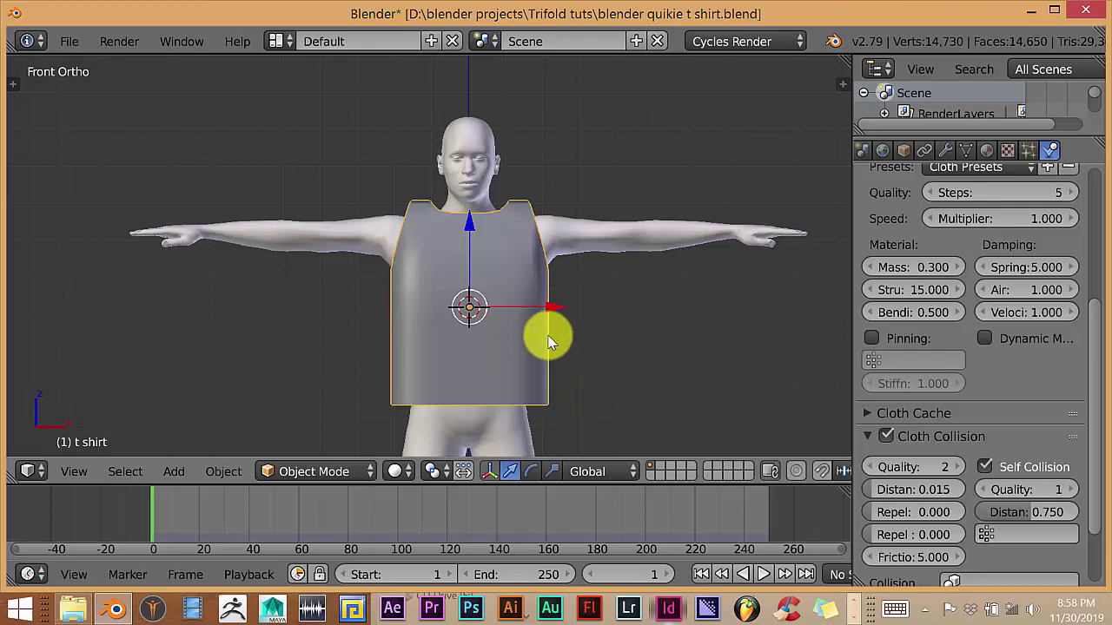
scroll(547, 335, up, 2)
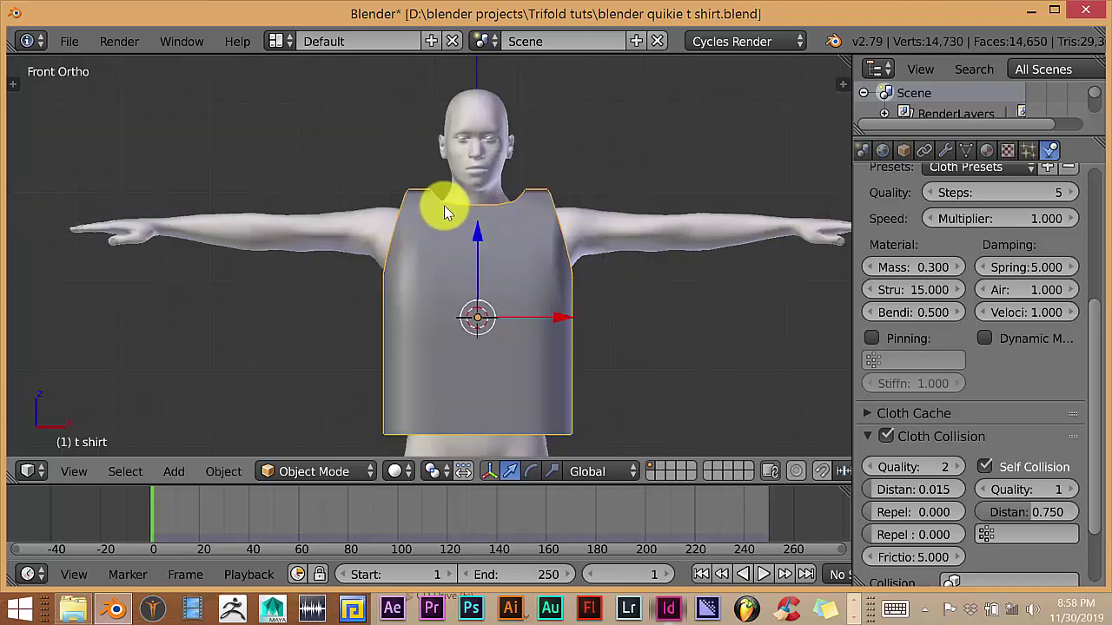
scroll(534, 298, up, 1)
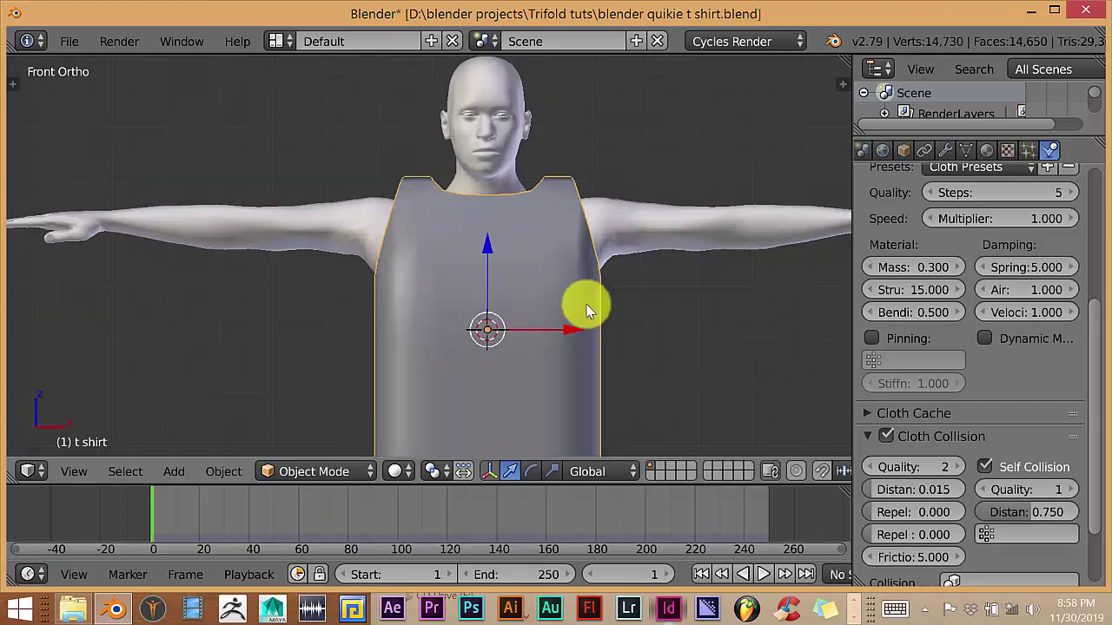
Step: Show the Modifiers tab holding only the shirt's Cloth modifier, closing Add Modifier unused
click(945, 150)
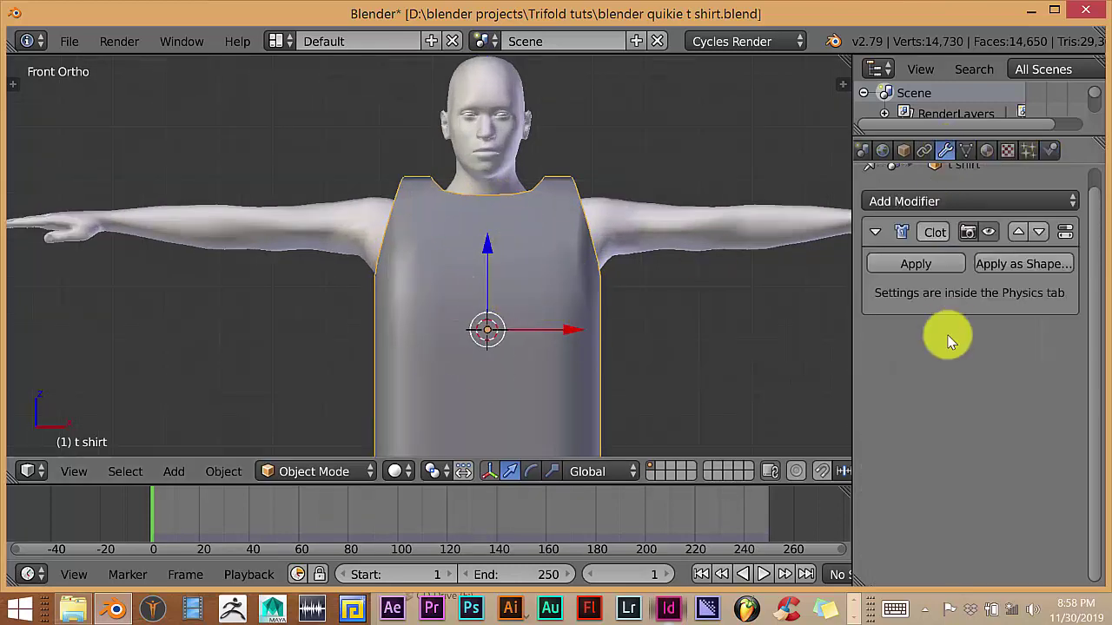
click(938, 200)
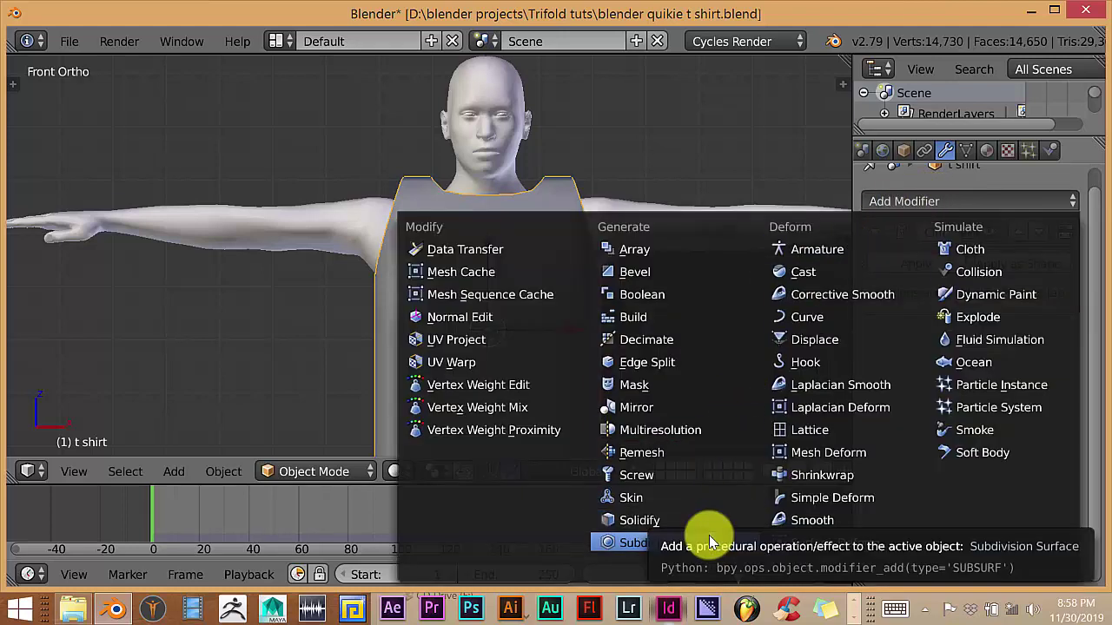
click(971, 249)
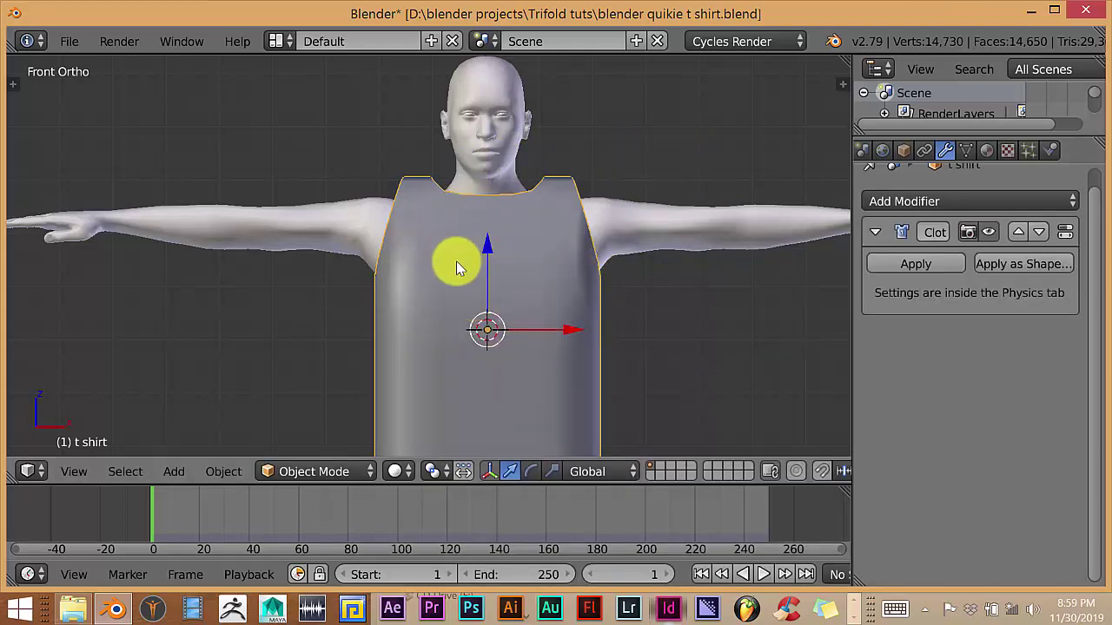
scroll(556, 344, down, 3)
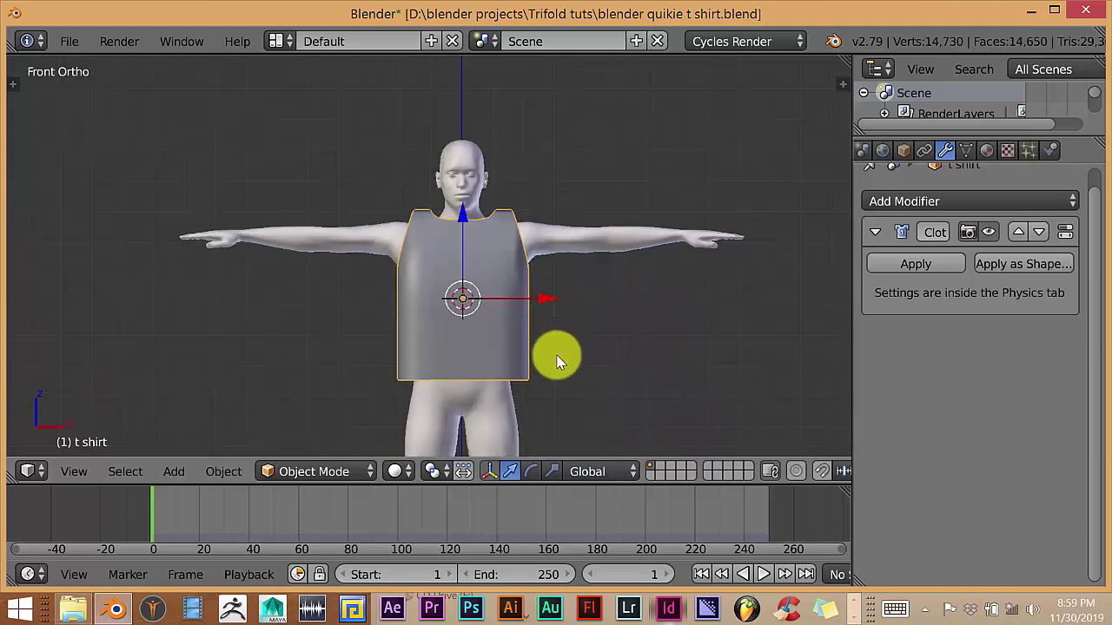
scroll(558, 356, up, 4)
scroll(592, 337, down, 3)
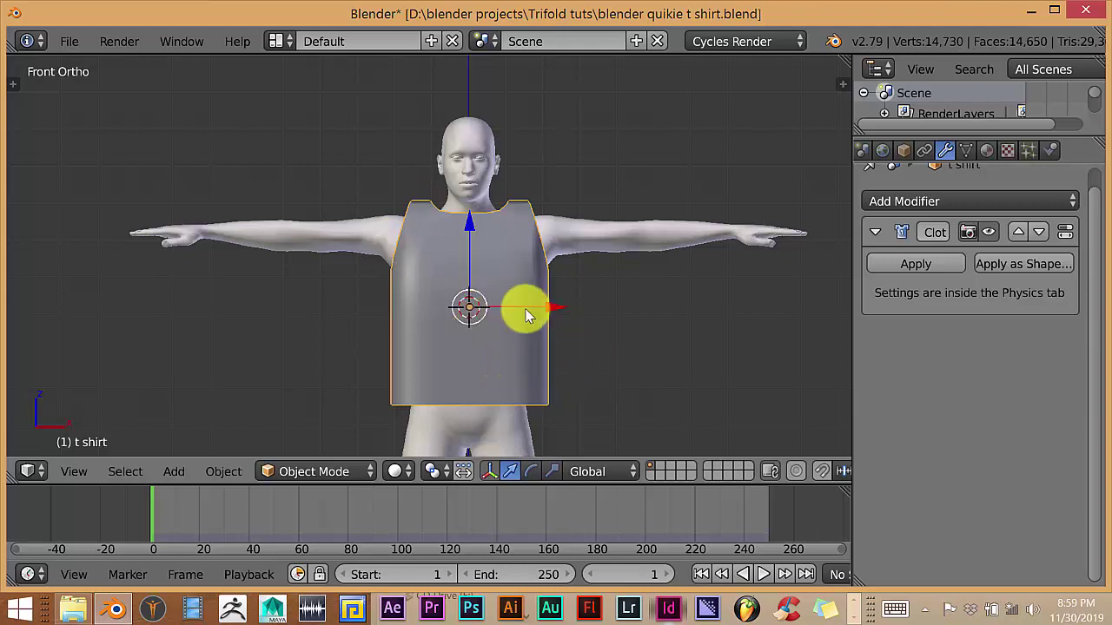
scroll(522, 308, up, 4)
scroll(522, 308, down, 2)
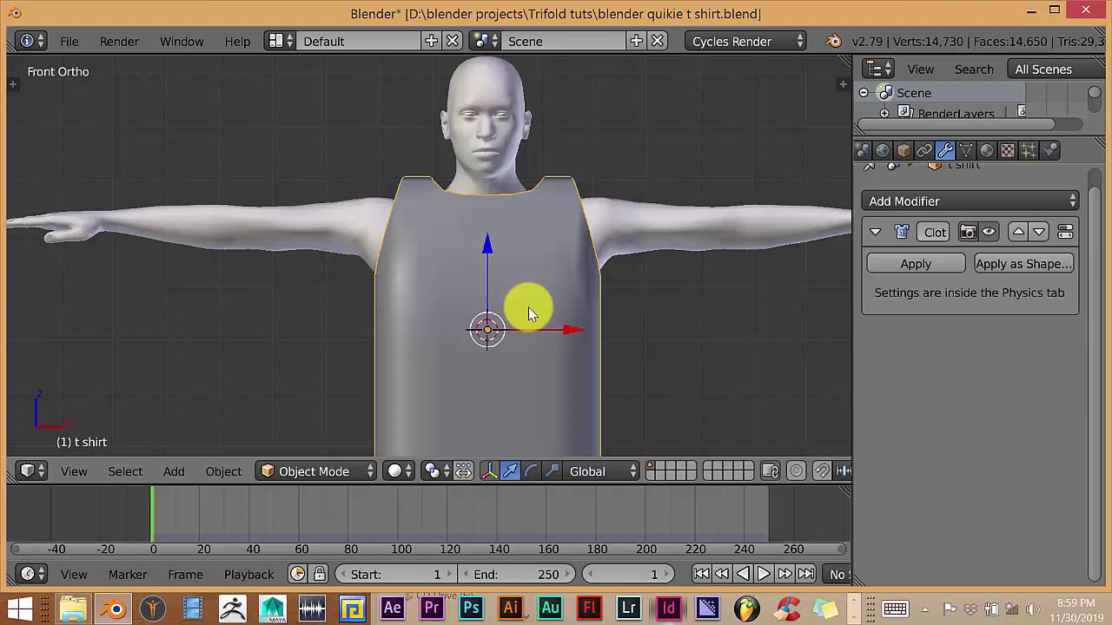
scroll(529, 313, down, 1)
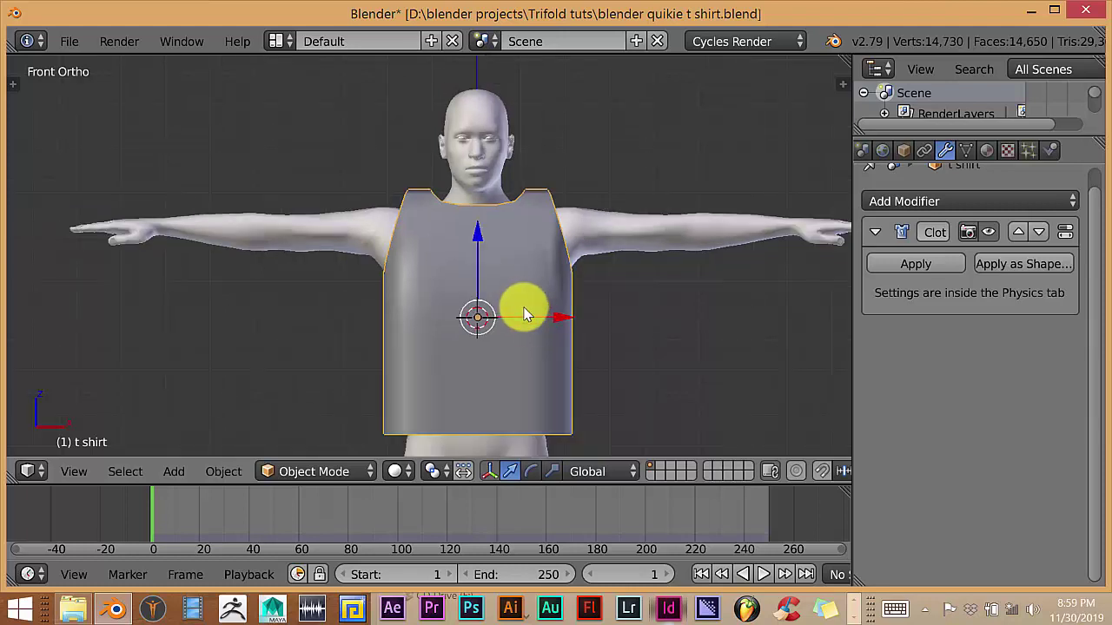
Step: Play the shirt's cloth simulation to watch it drape, then stop and reset to frame 1
key(alt+a)
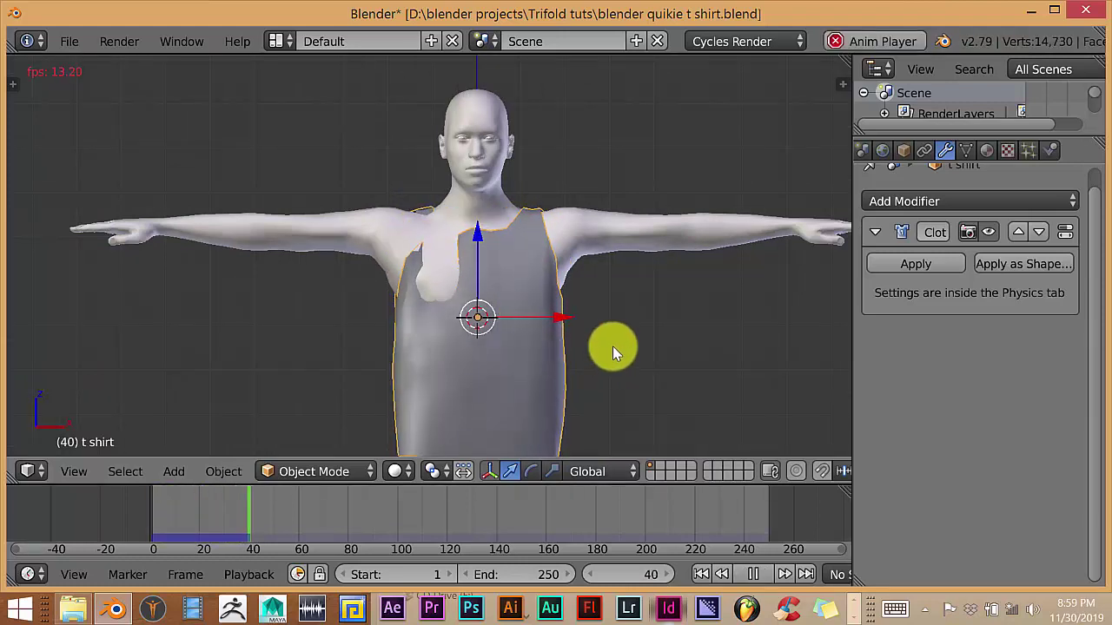
scroll(612, 344, down, 3)
scroll(602, 348, up, 1)
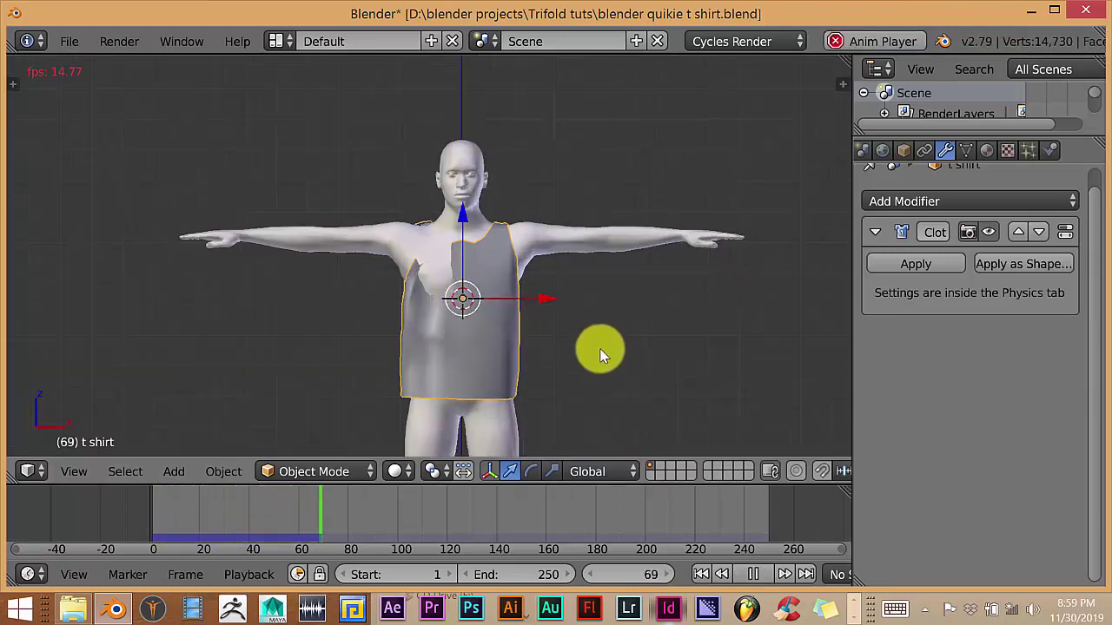
scroll(501, 341, up, 3)
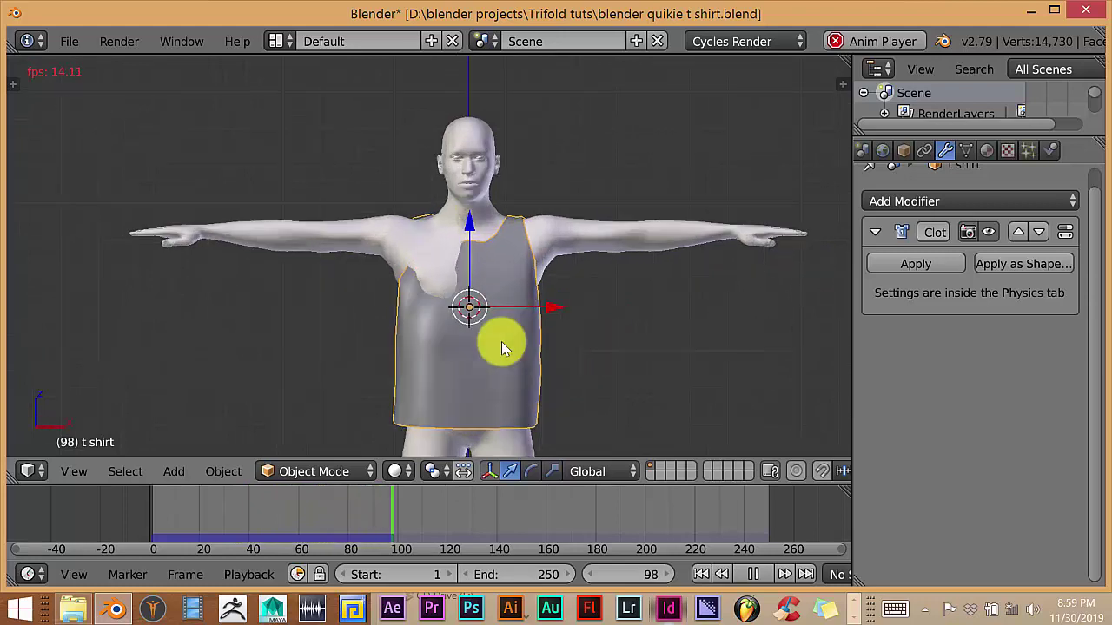
scroll(473, 286, down, 1)
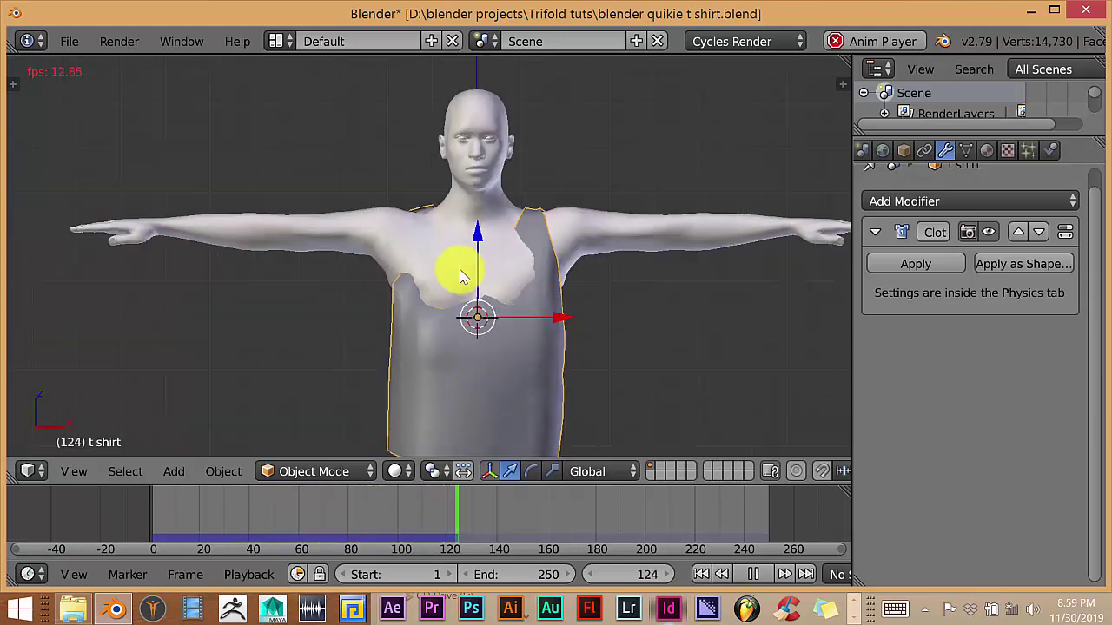
scroll(526, 300, down, 2)
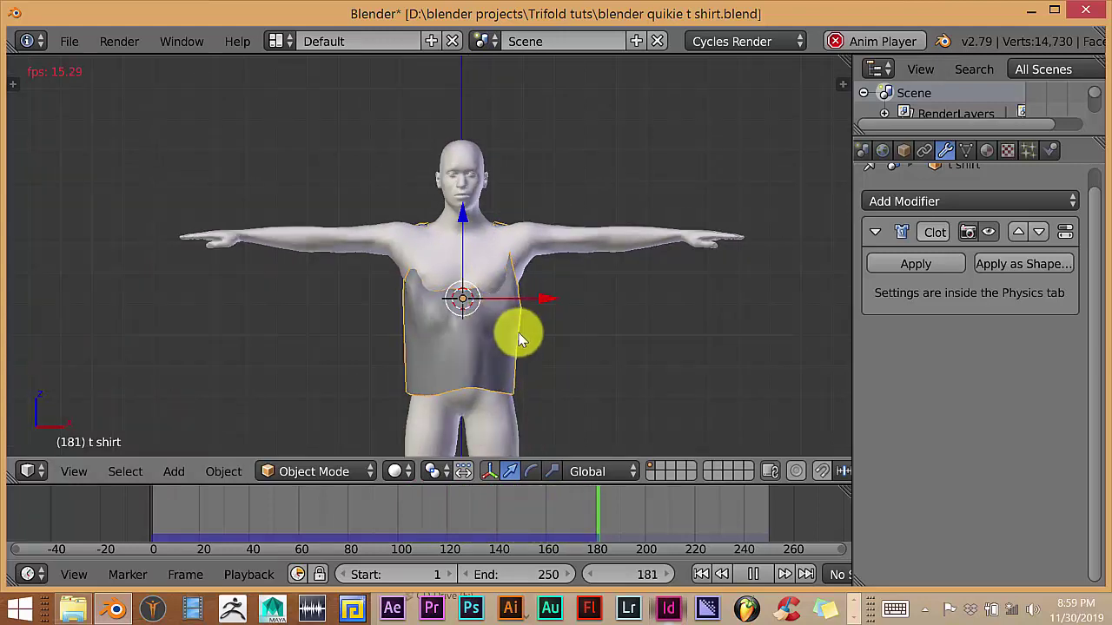
scroll(492, 326, up, 2)
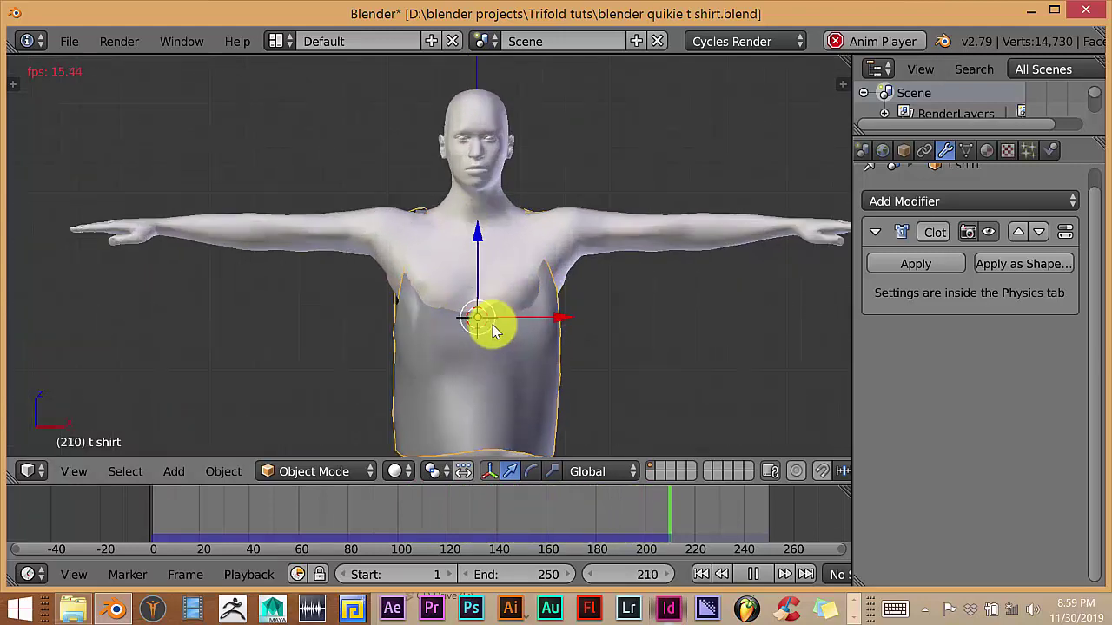
scroll(492, 327, down, 2)
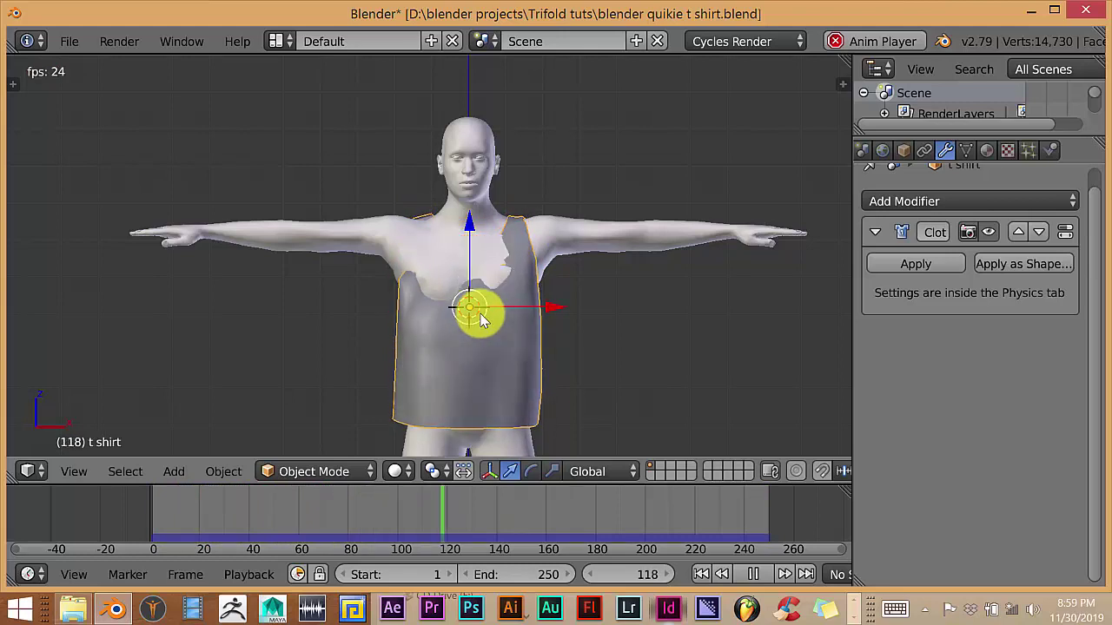
key(Escape)
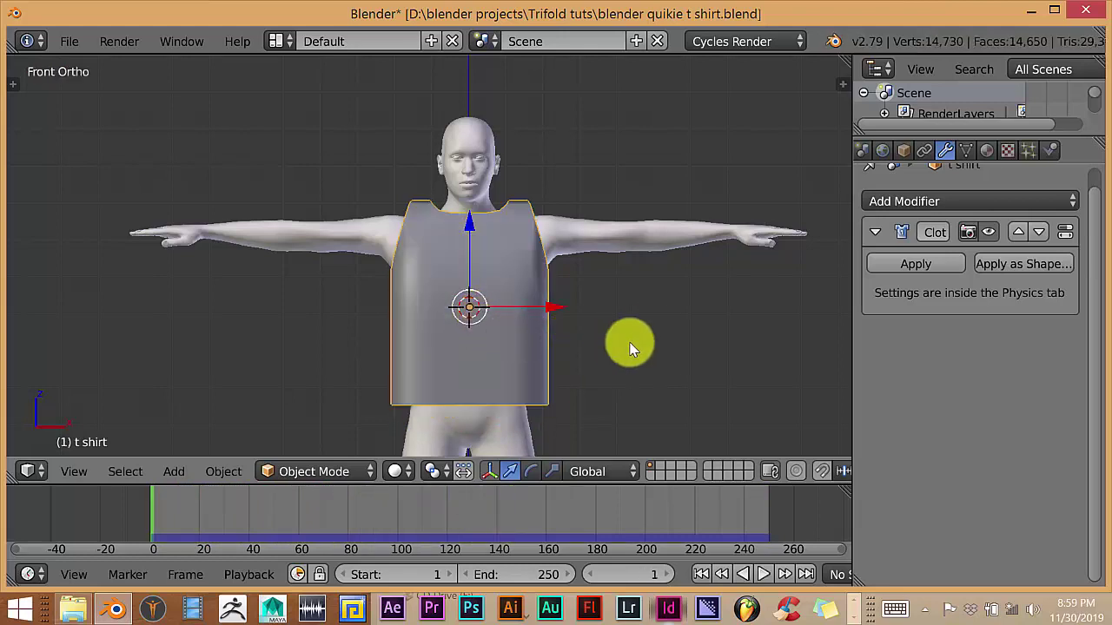
Step: Add a Subdivision Surface modifier to the shirt and apply it, leaving the Cloth modifier
click(903, 202)
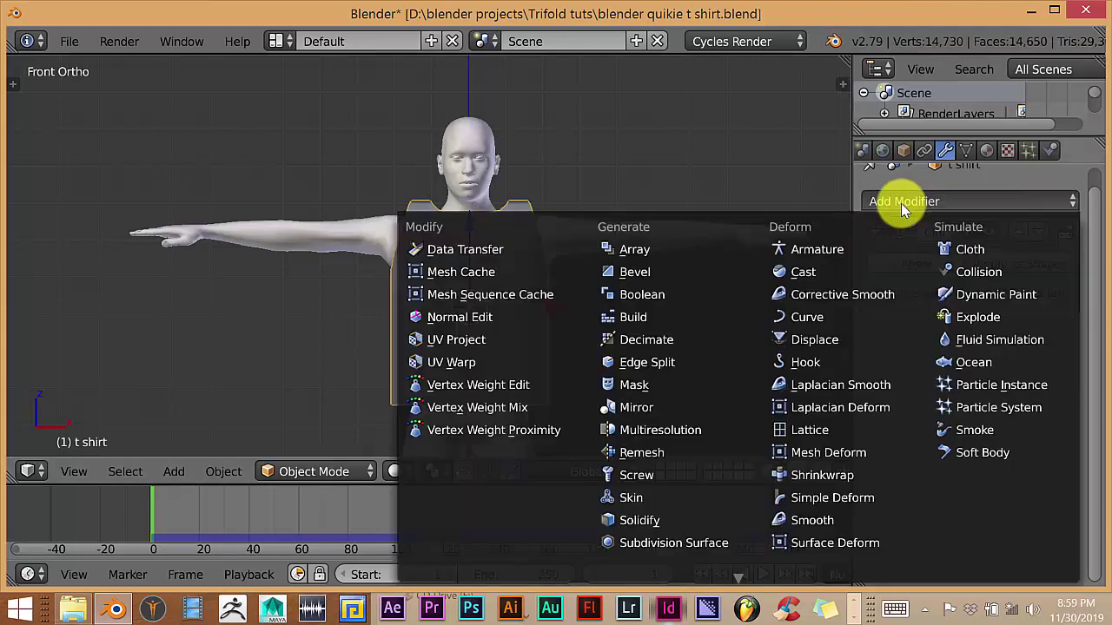
click(709, 540)
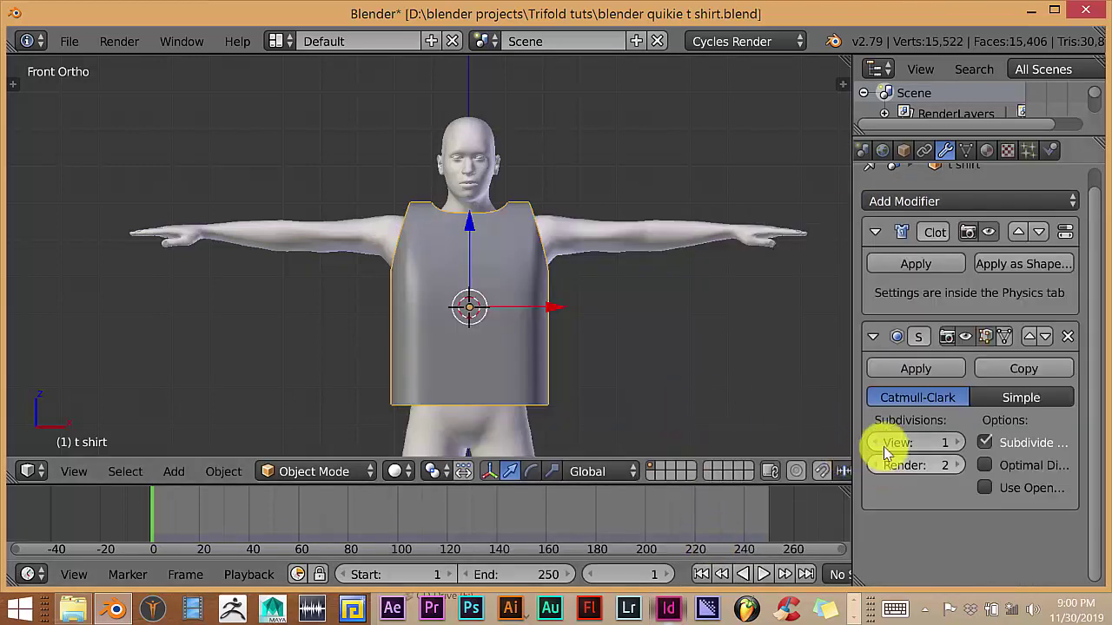
click(890, 369)
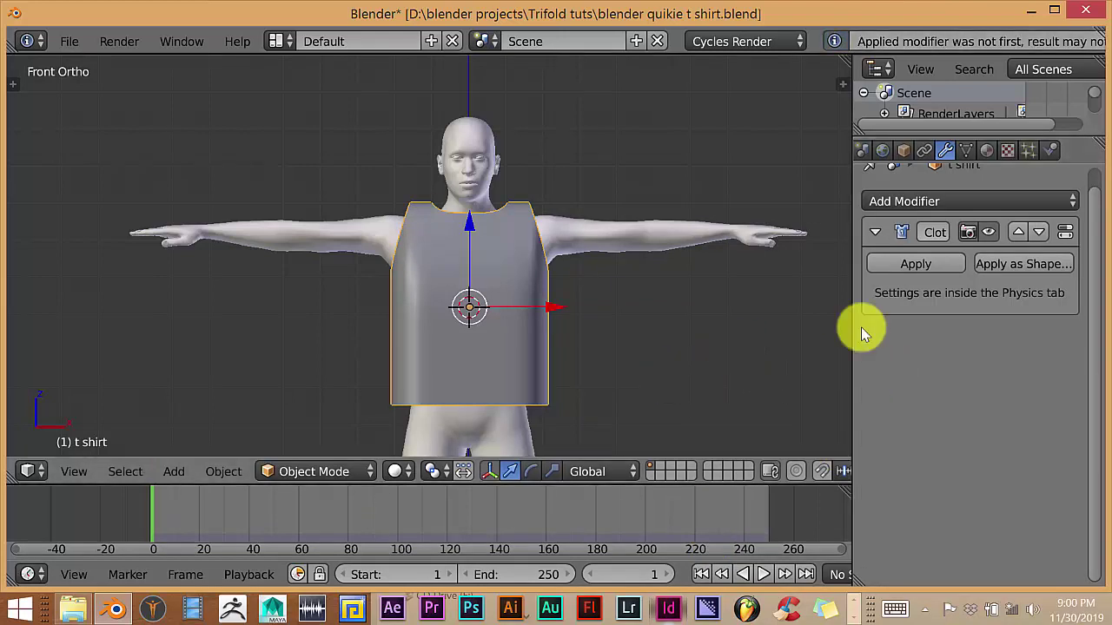
click(923, 263)
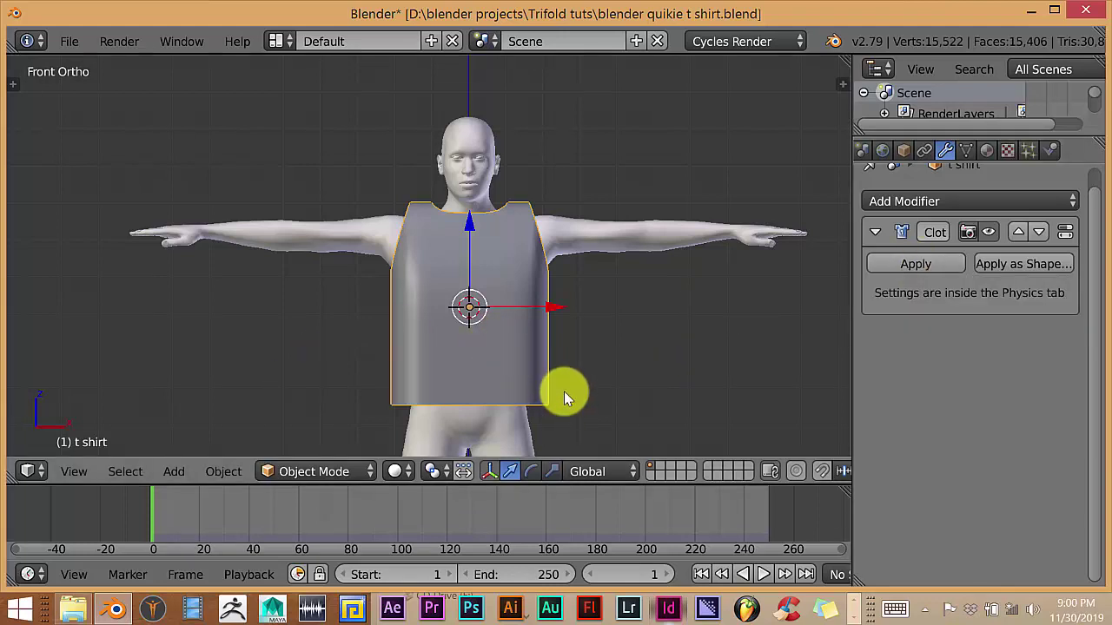
key(alt+a)
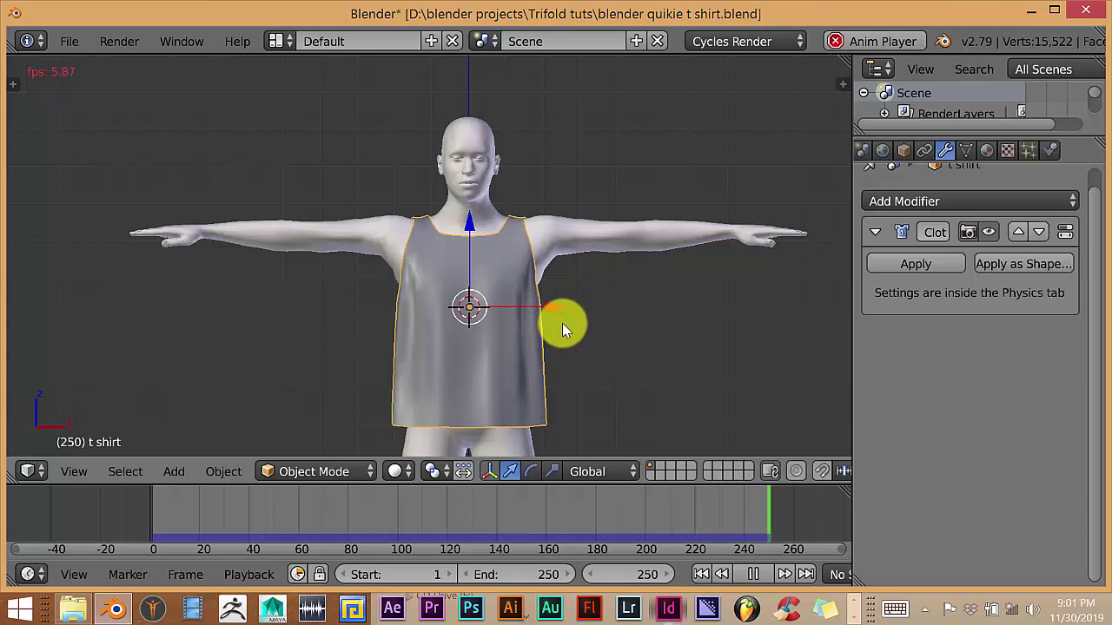
key(Escape)
drag(732, 500, 766, 516)
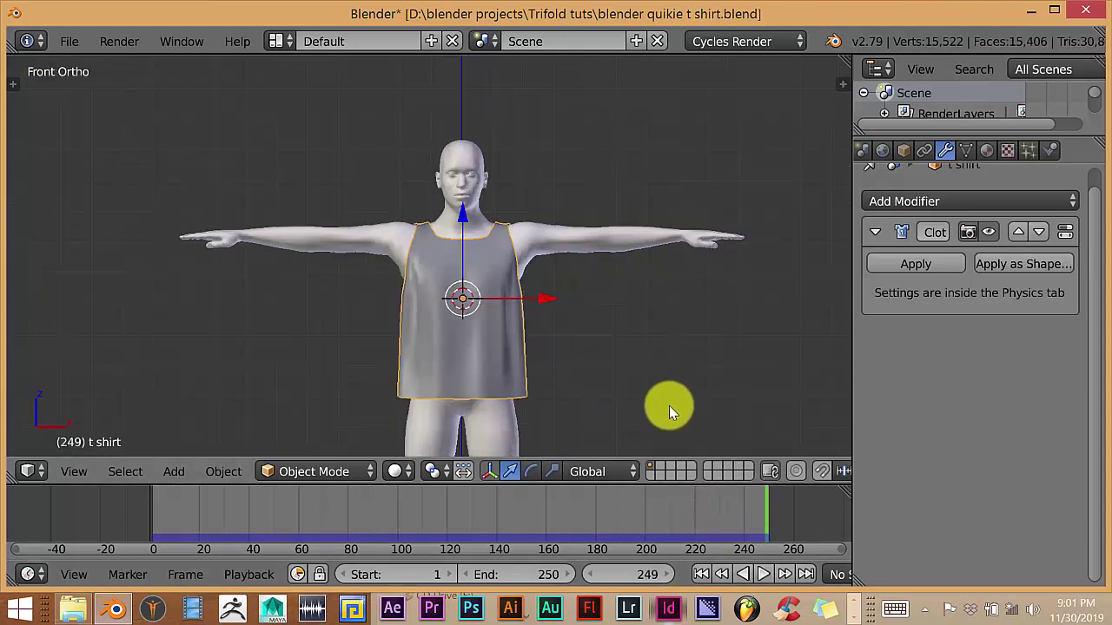
scroll(583, 427, down, 3)
middle_drag(583, 427, 533, 417)
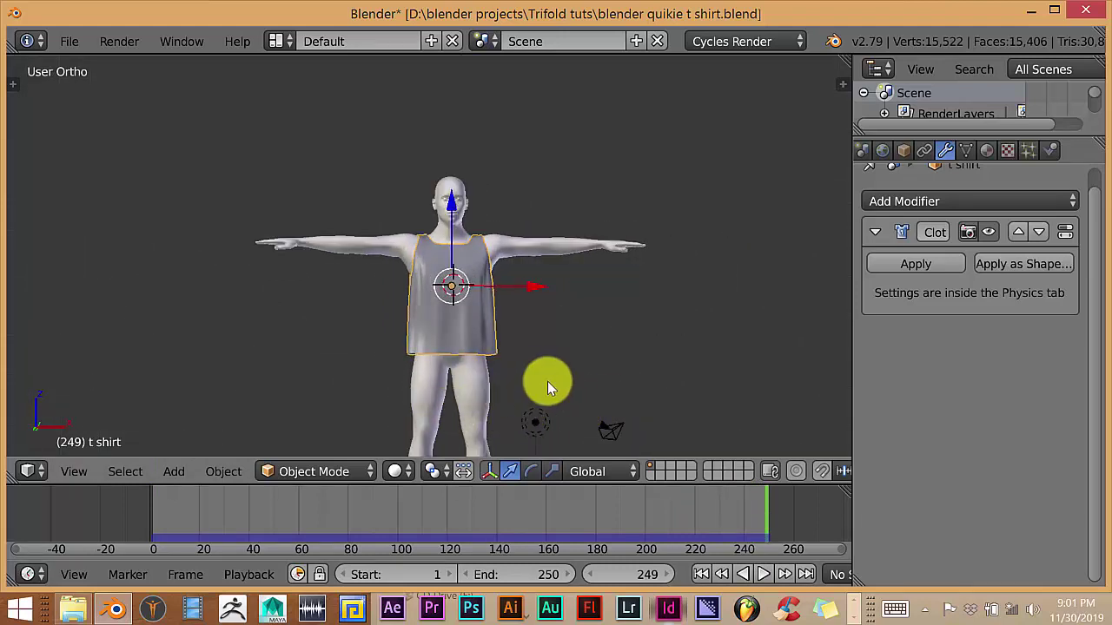
scroll(608, 369, up, 3)
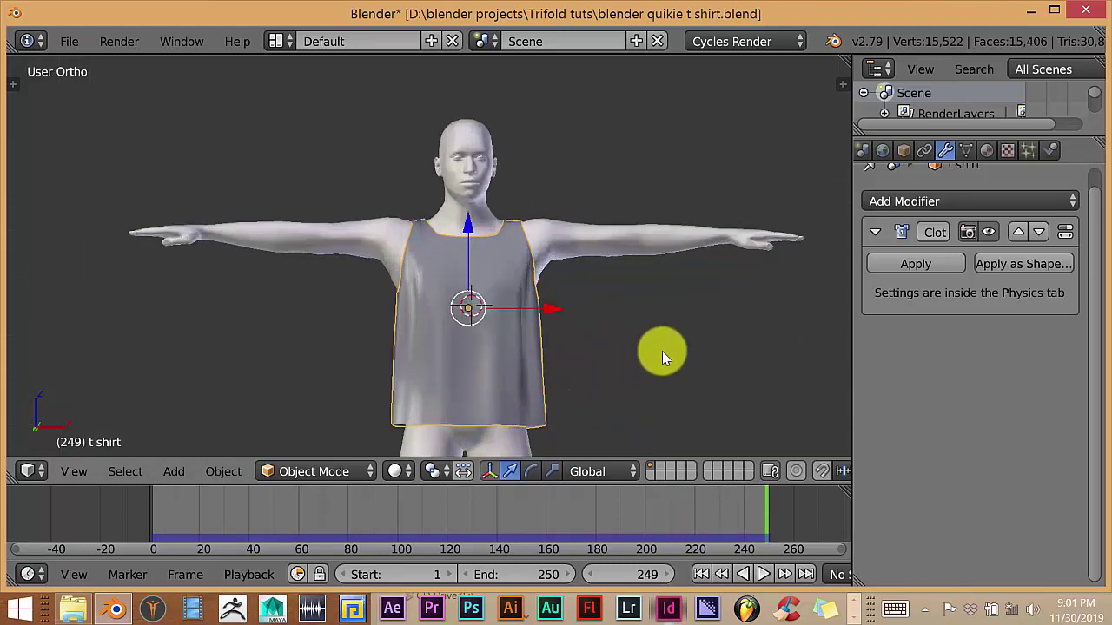
scroll(617, 372, down, 2)
scroll(546, 373, up, 3)
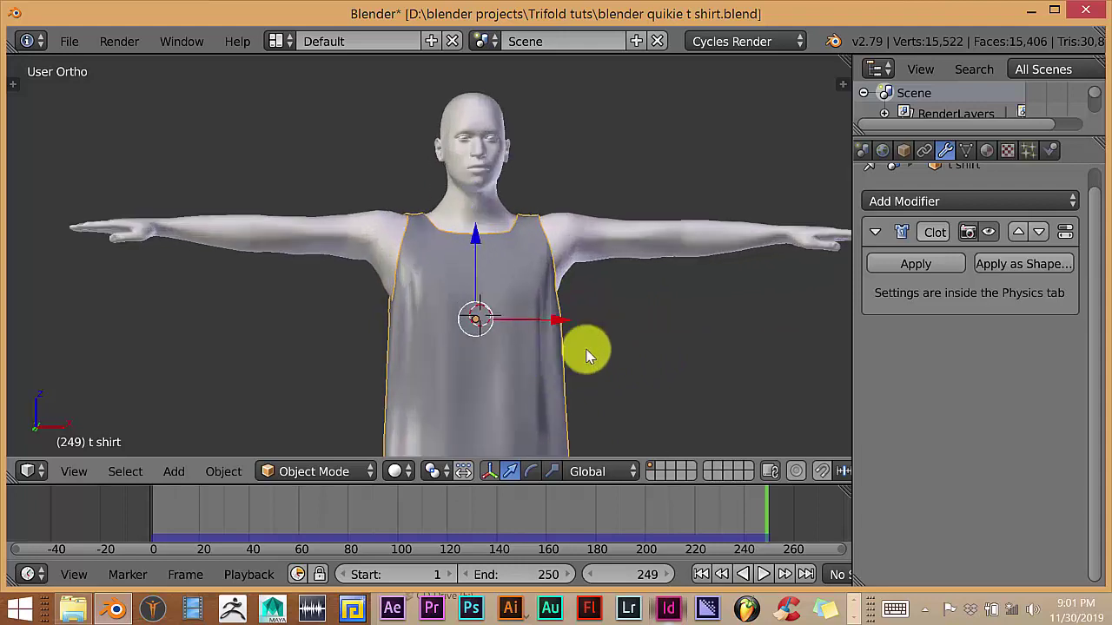
middle_drag(585, 353, 649, 376)
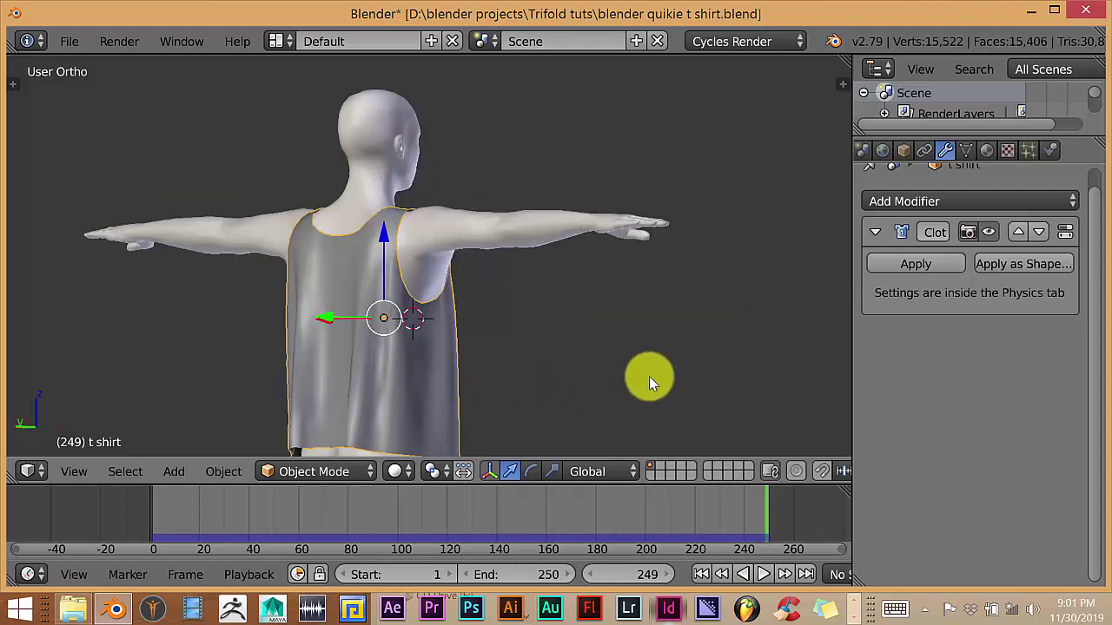
middle_drag(551, 369, 594, 364)
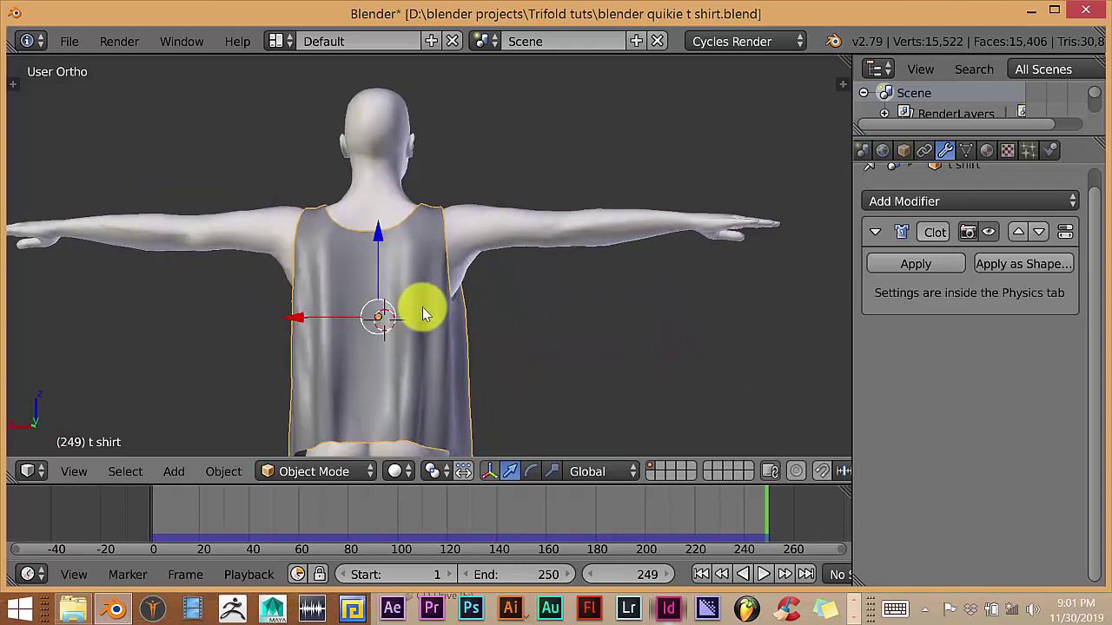
scroll(565, 361, down, 2)
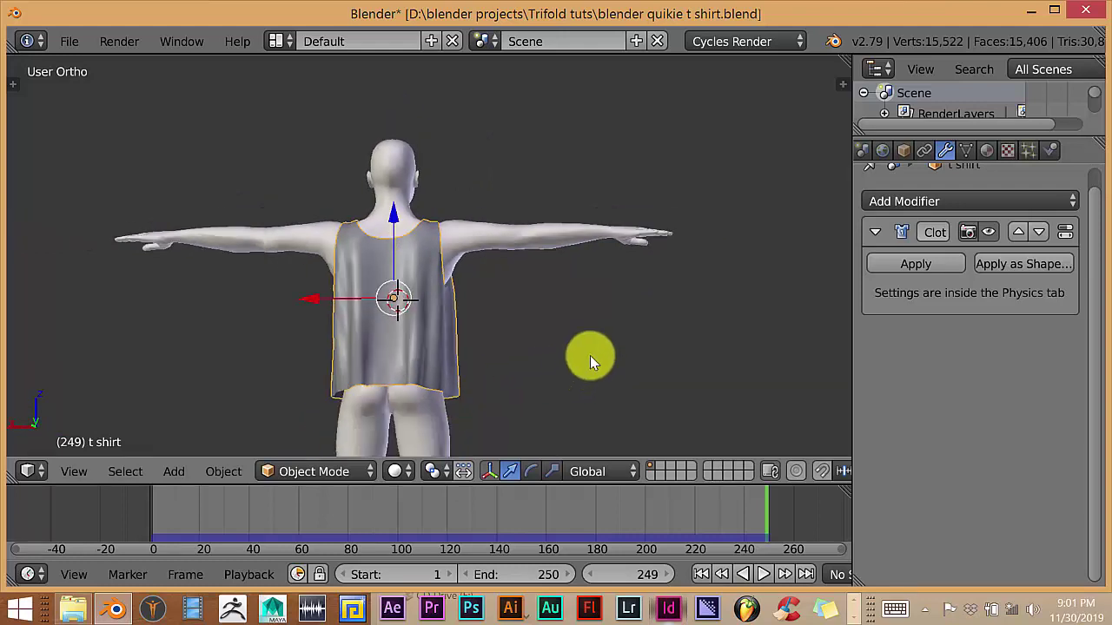
Step: Switch to Front Ortho view, zoom in, and rewind the timeline to frame 1
key(KP_1)
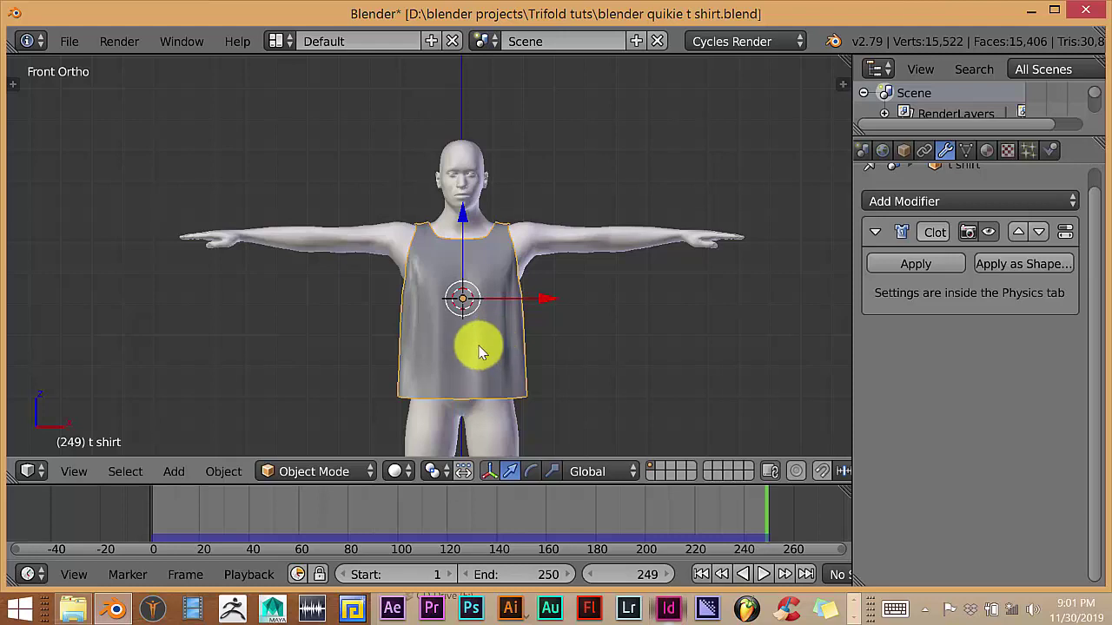
scroll(488, 370, up, 1)
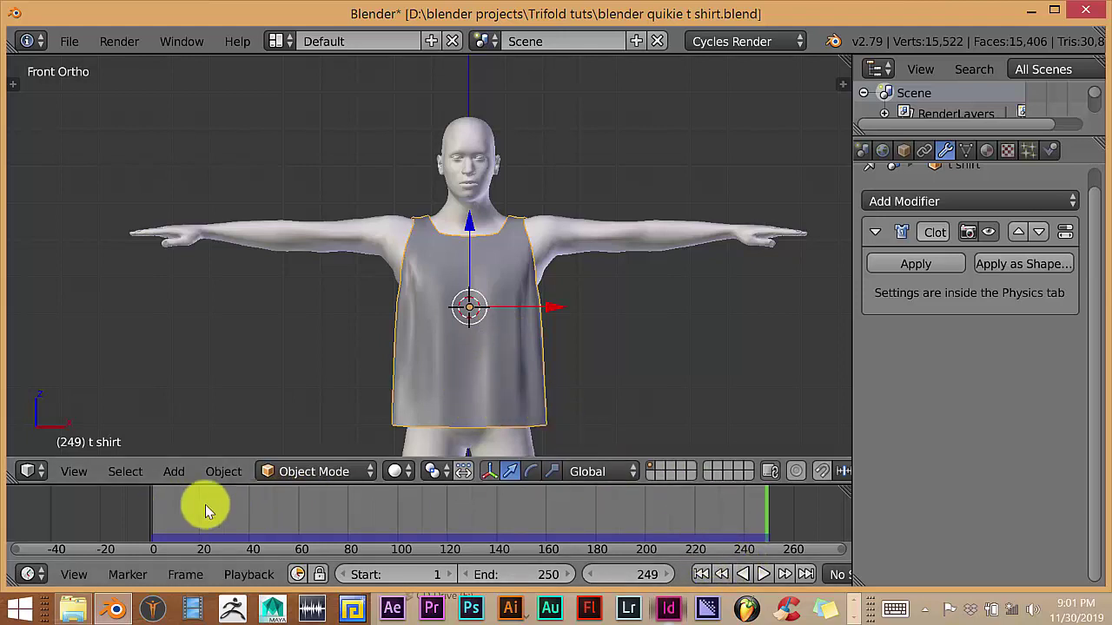
click(700, 574)
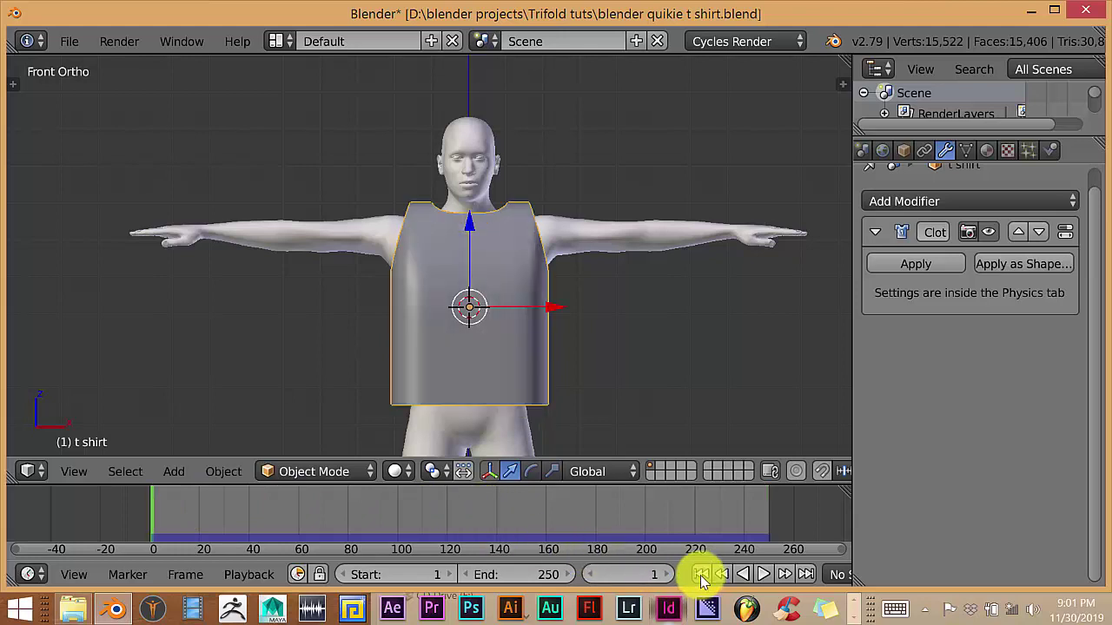
Step: Save the project as blender quikie t shirt.blend from the File menu
click(67, 42)
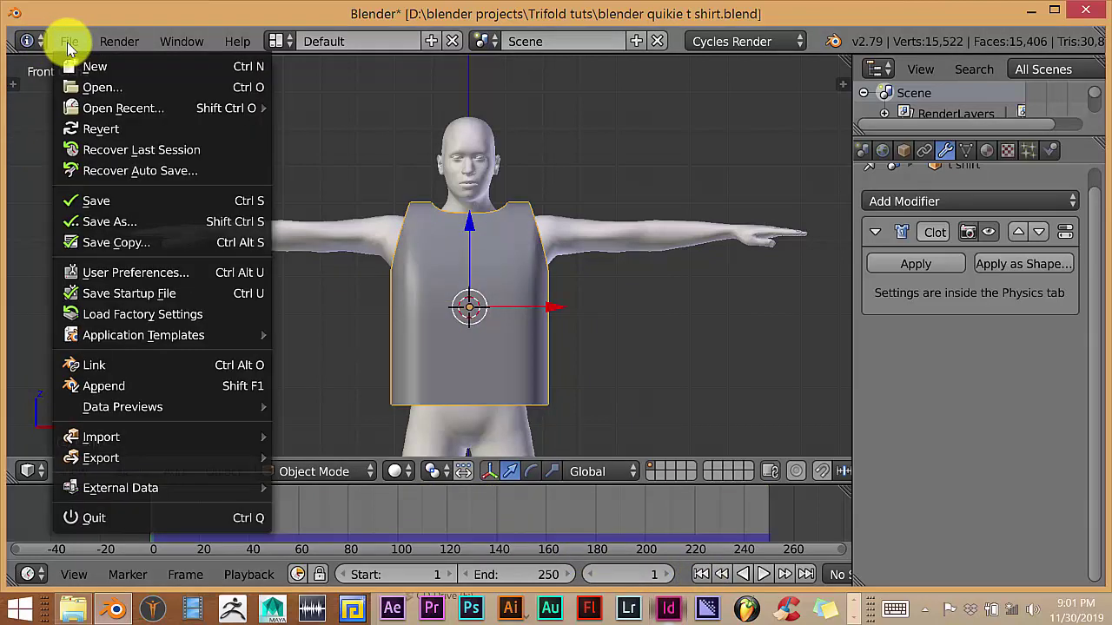
click(98, 199)
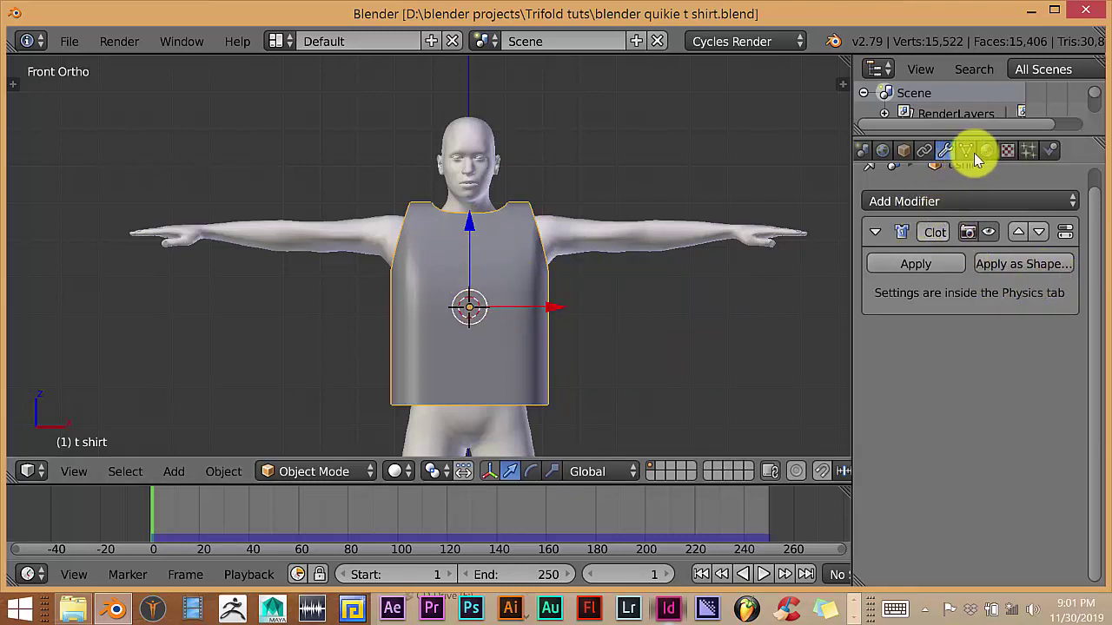
scroll(894, 155, up, 2)
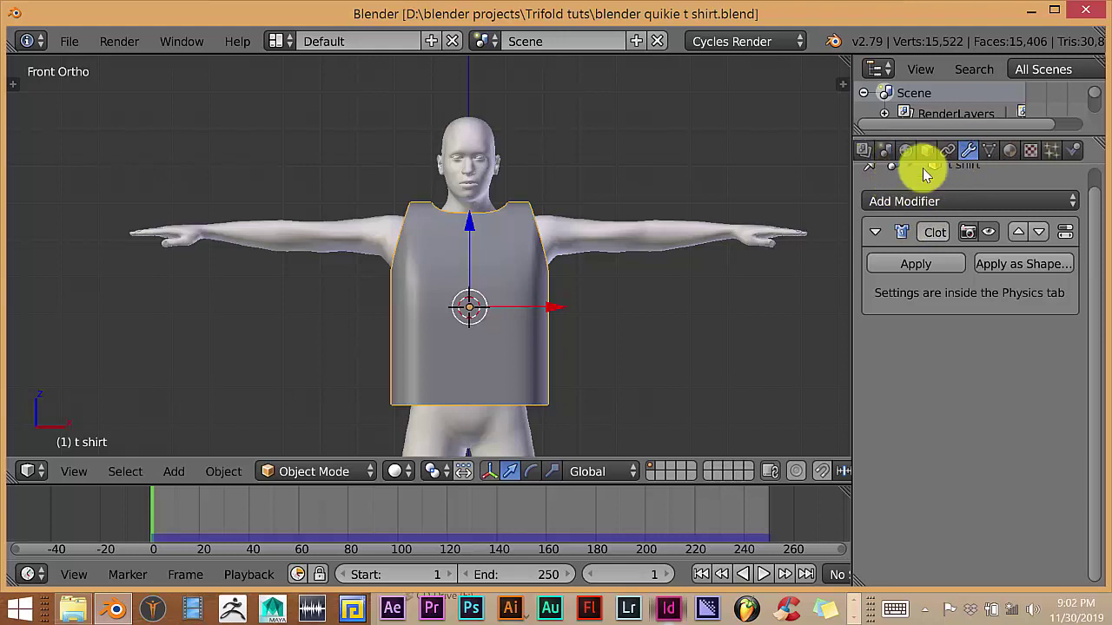
Step: In the Physics tab, collapse Cloth Collision and expand Cloth Cache down to the Bake buttons
click(1075, 152)
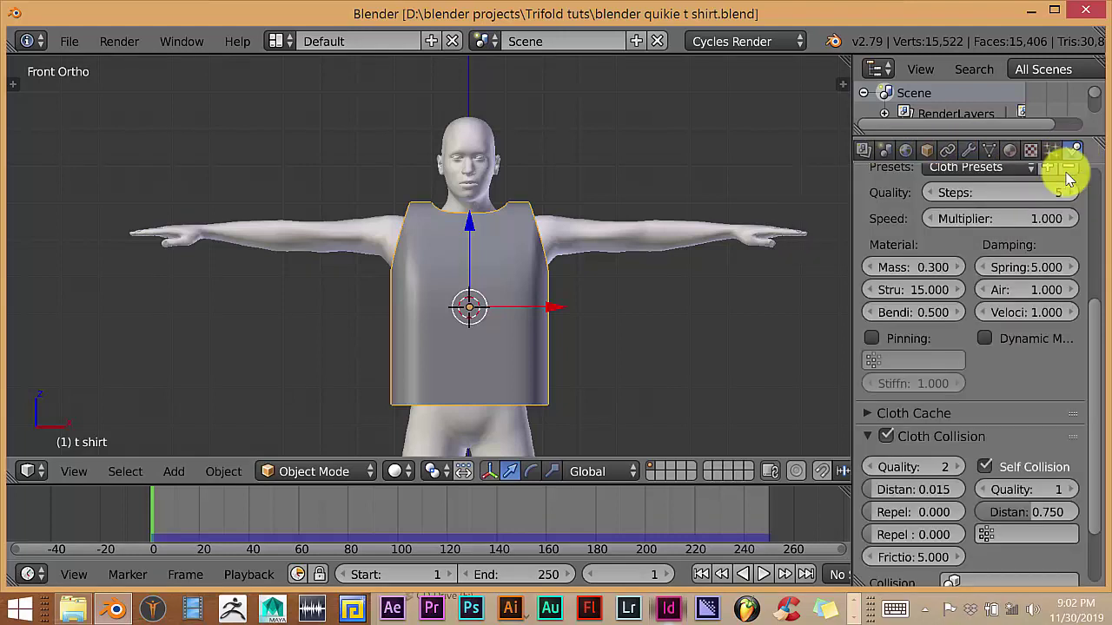
scroll(1012, 356, down, 2)
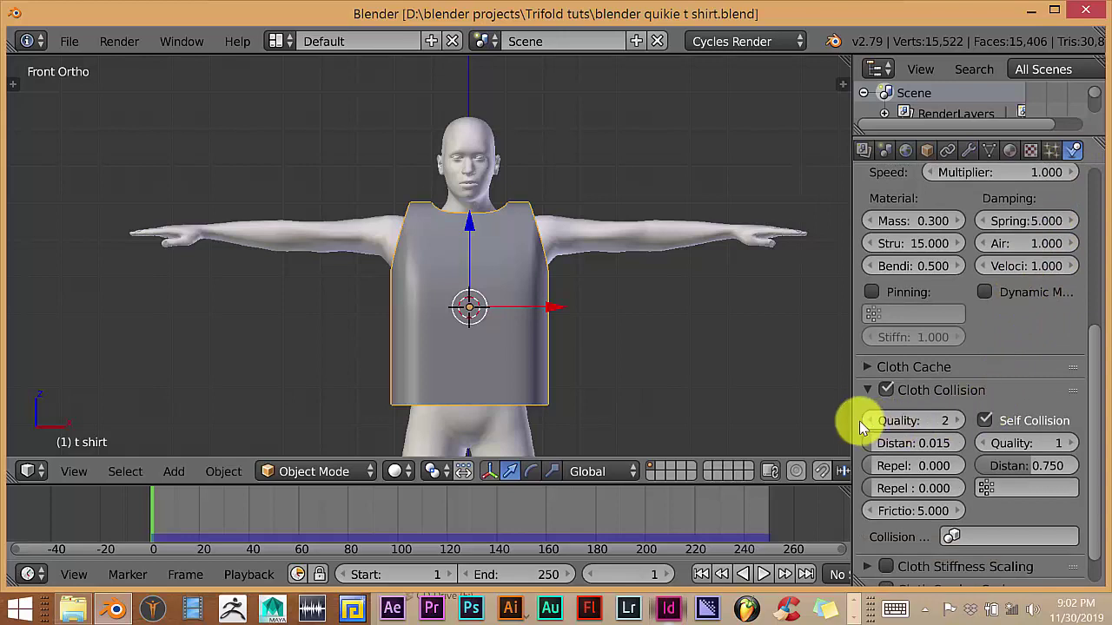
click(864, 395)
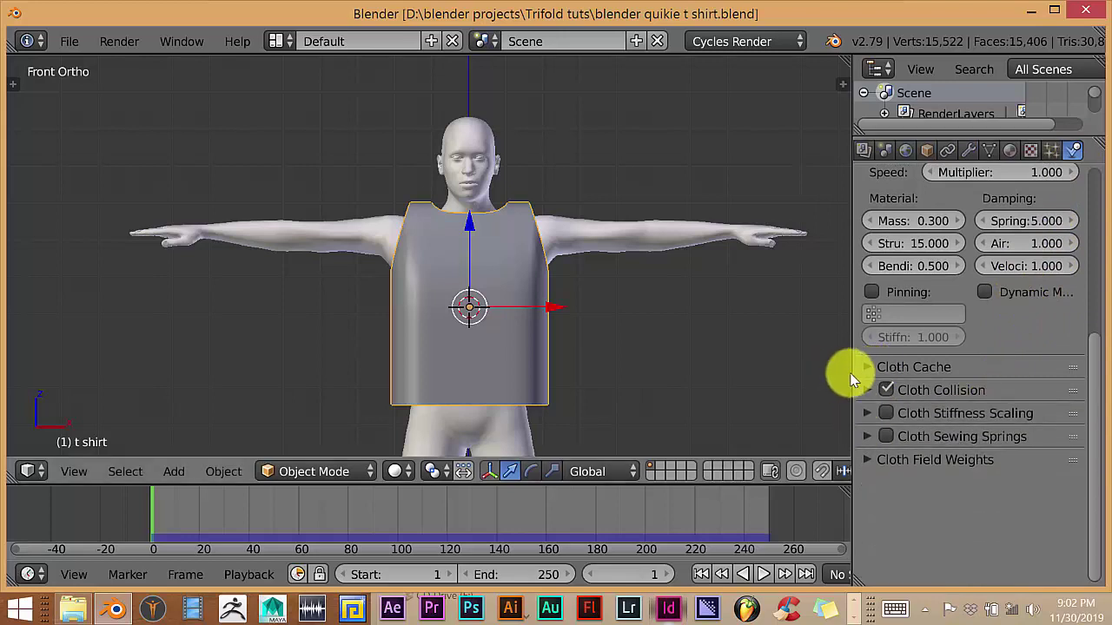
click(872, 368)
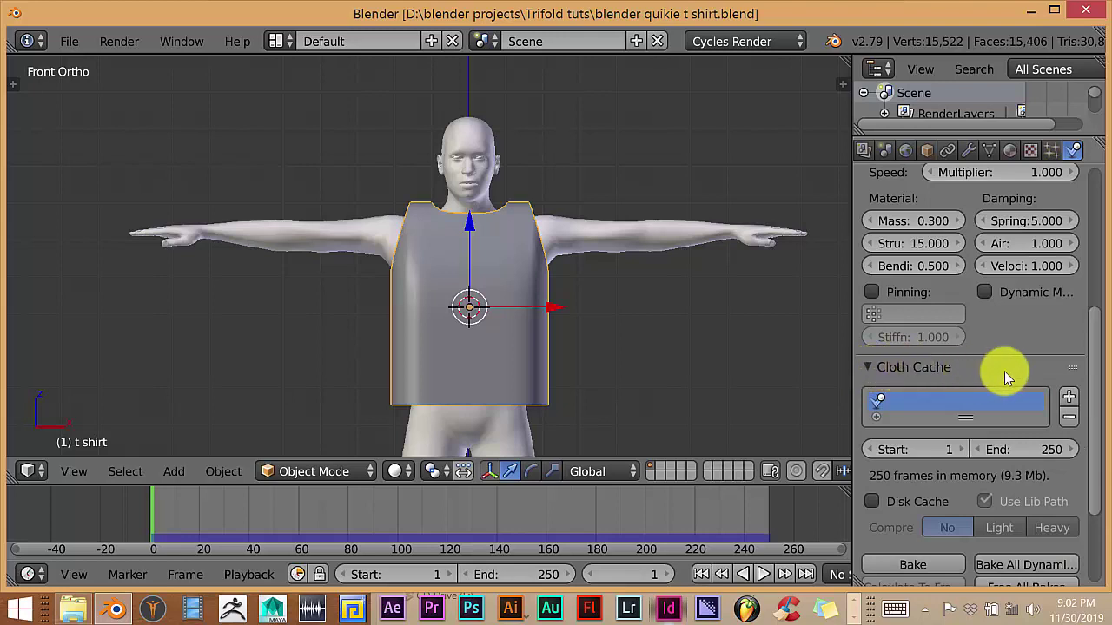
scroll(1004, 411, down, 2)
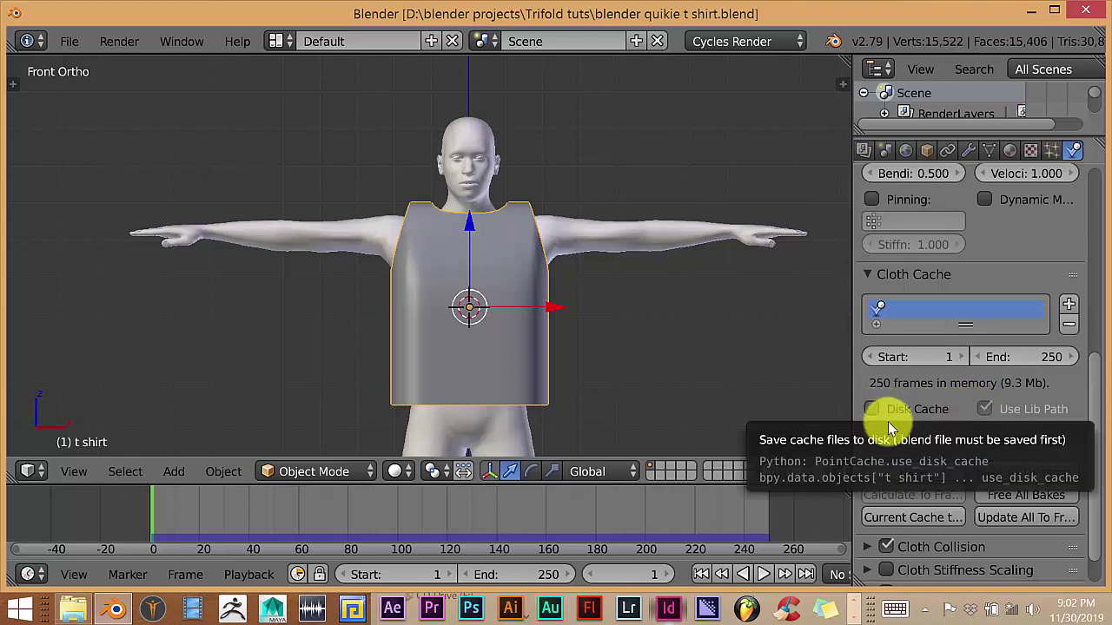
scroll(991, 415, down, 2)
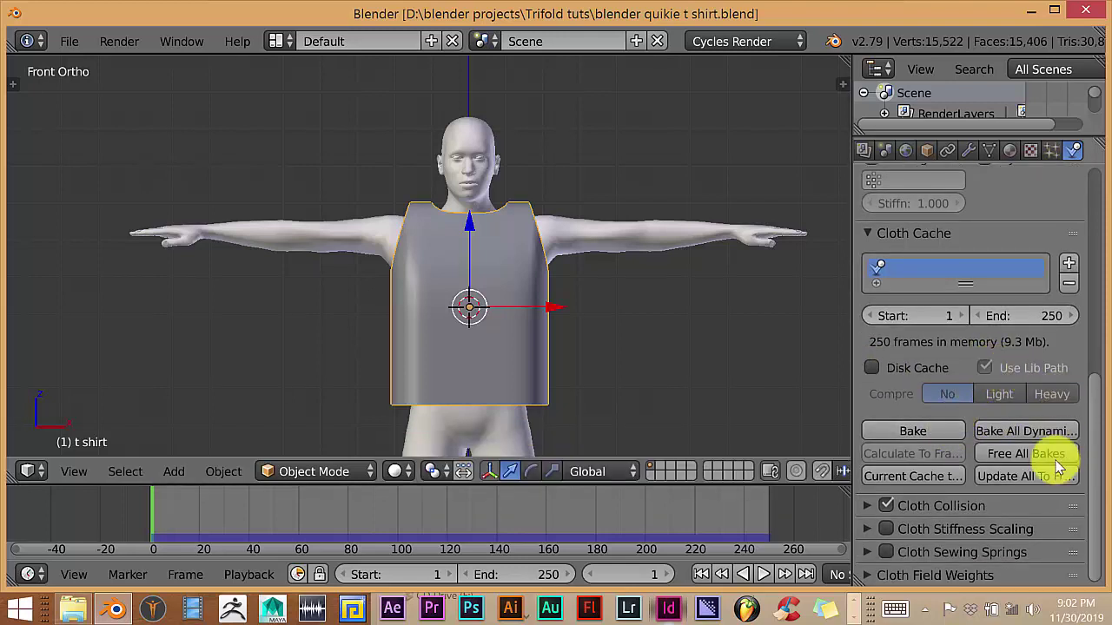
Step: Bake the shirt's Cloth Cache, filling the point cache for frames 1–250
click(927, 427)
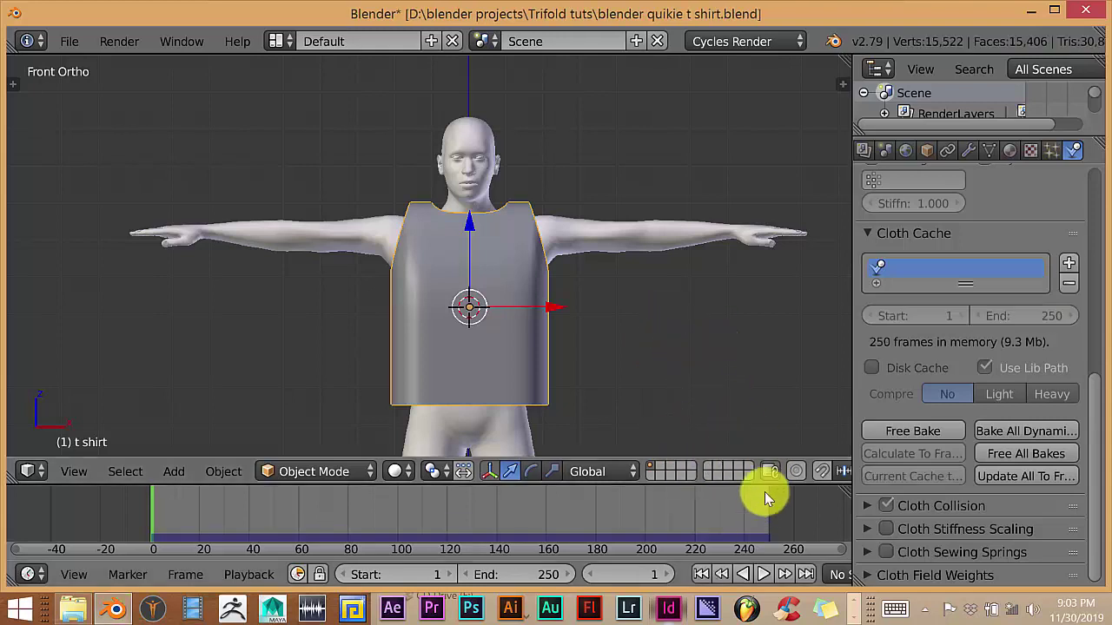
Step: Apply the shirt's Cloth modifier and scrub the timeline through frames 175, 234 and 249
click(966, 153)
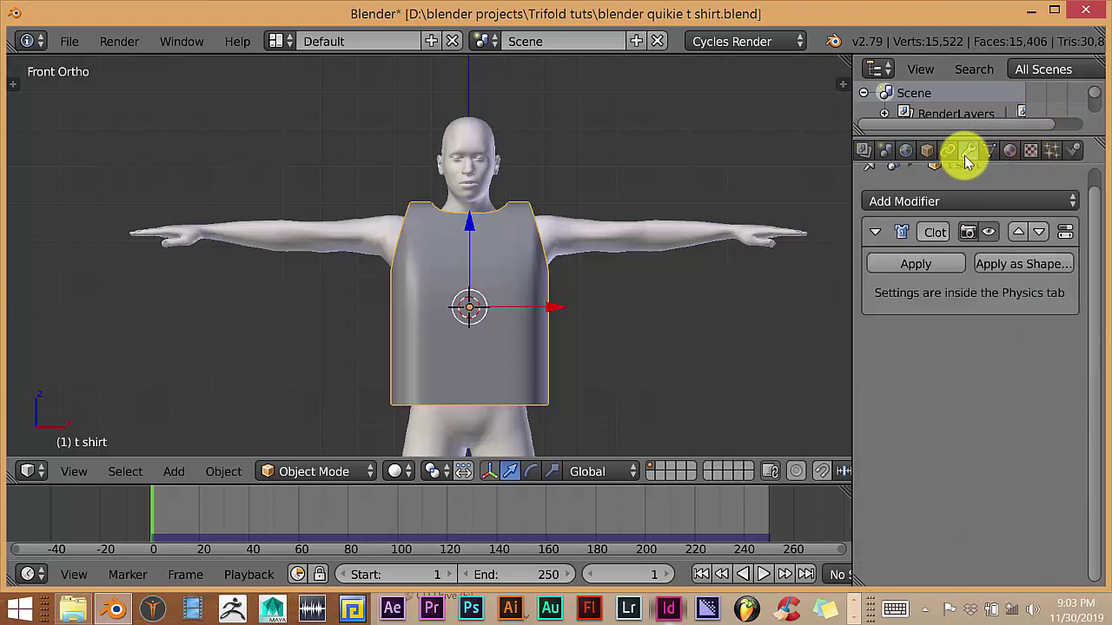
click(918, 265)
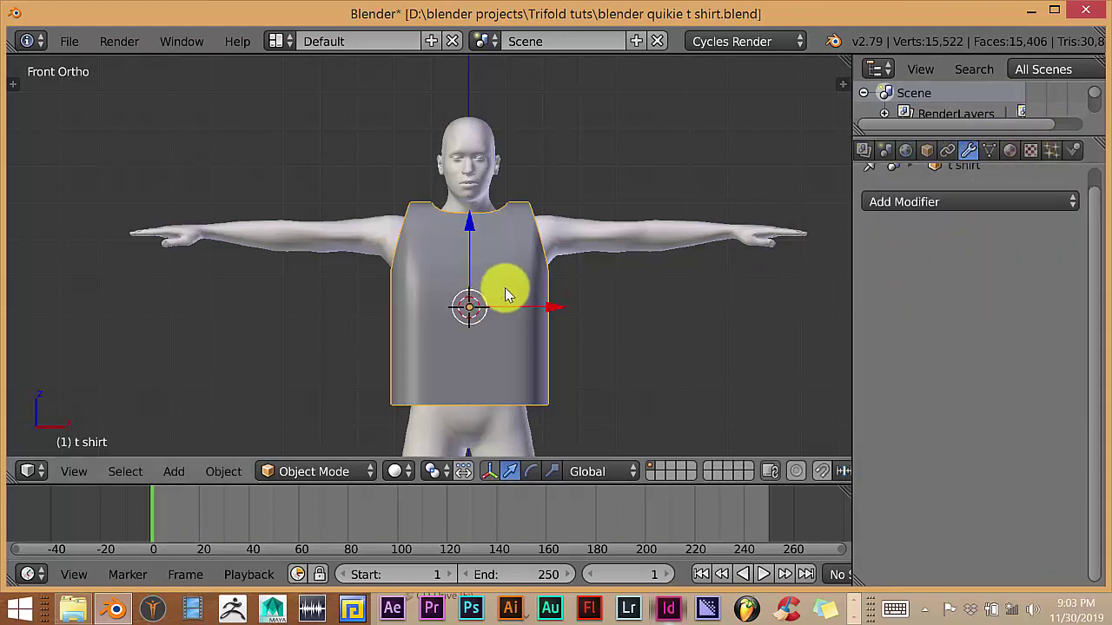
drag(542, 509, 586, 515)
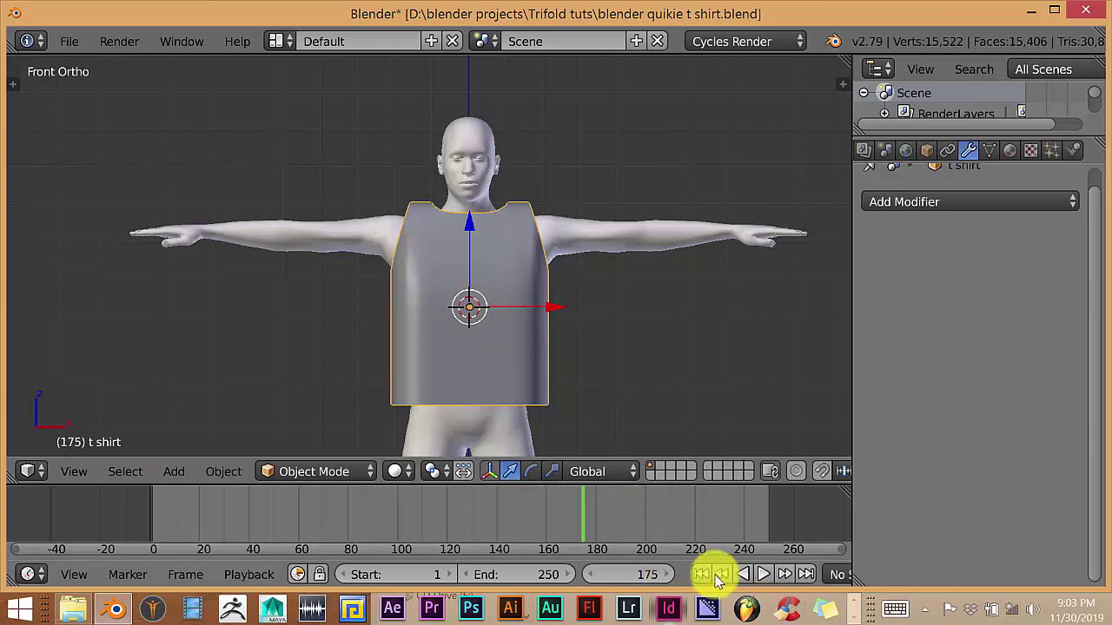
key(shift+Left)
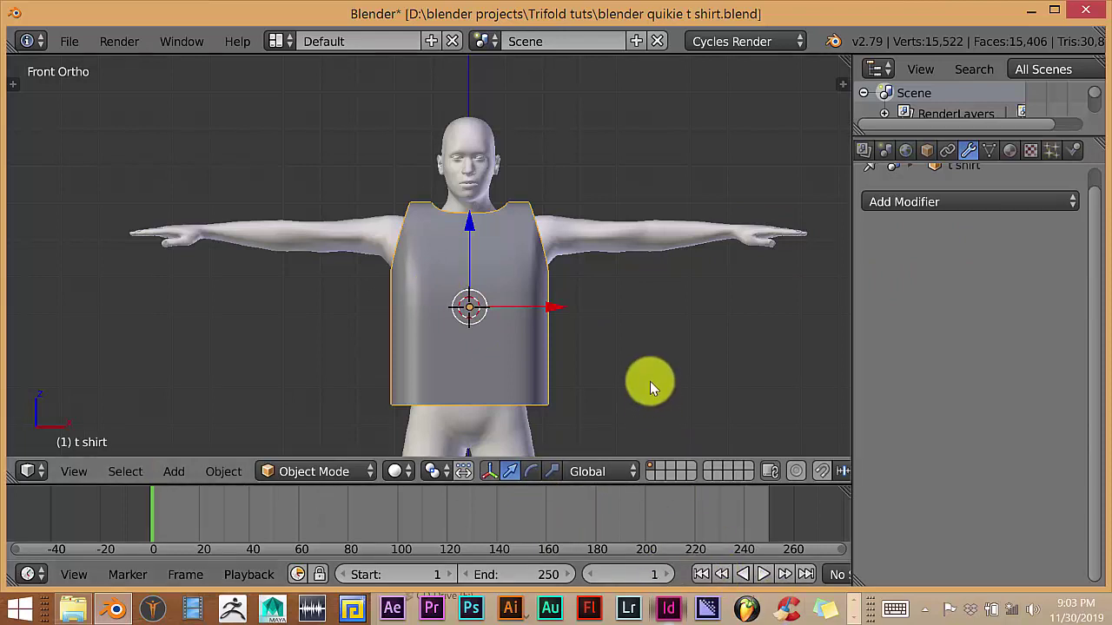
scroll(632, 371, down, 1)
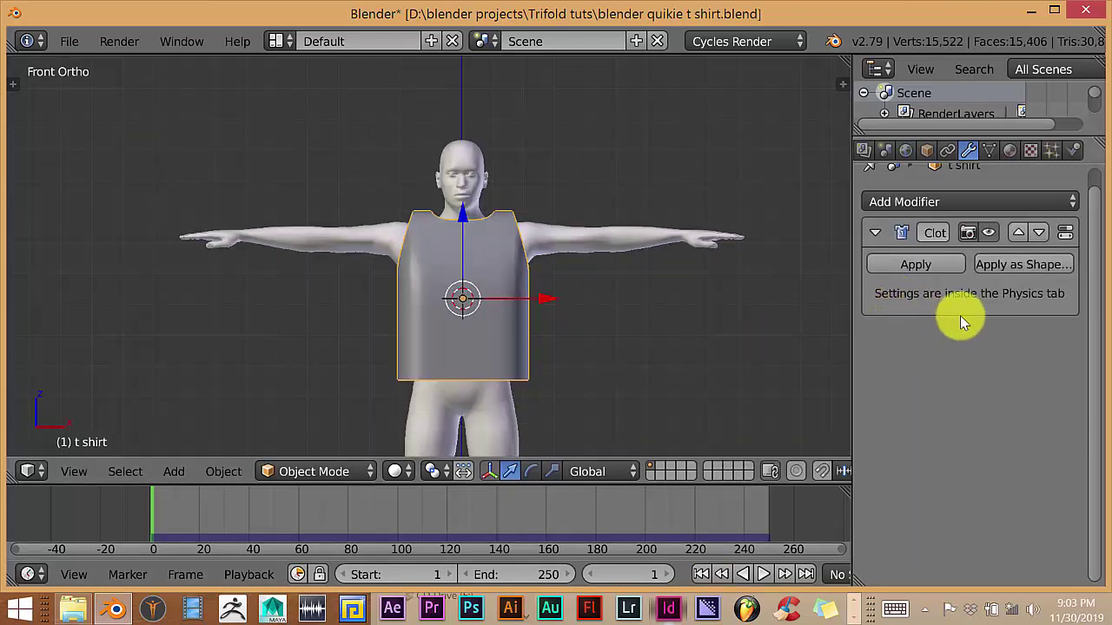
click(730, 505)
drag(729, 505, 766, 512)
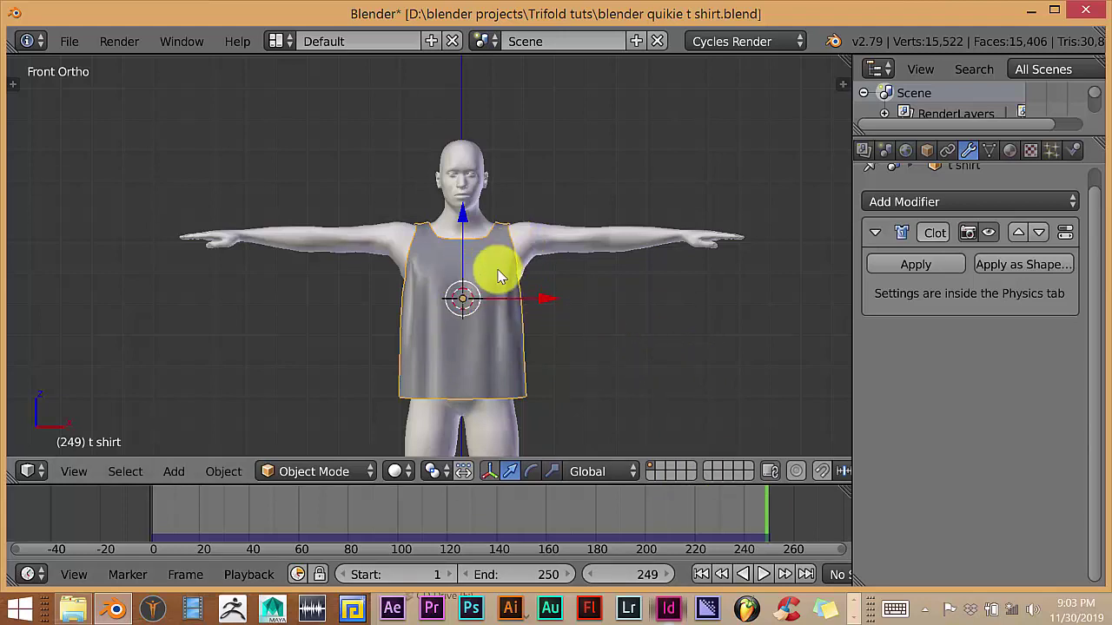
scroll(510, 265, up, 4)
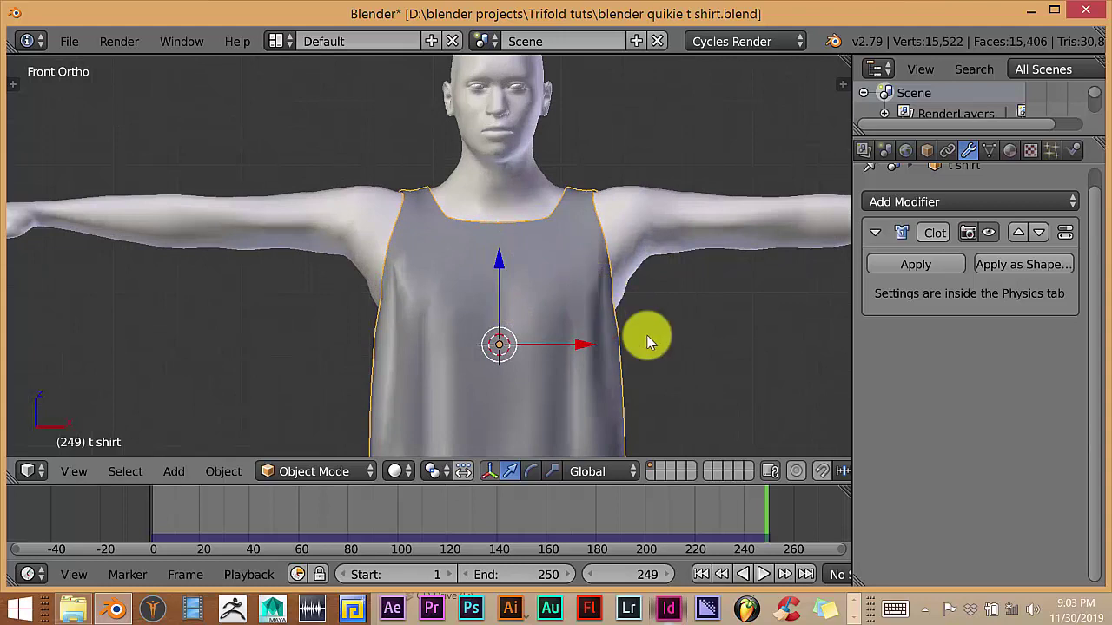
scroll(645, 337, down, 3)
scroll(548, 322, up, 3)
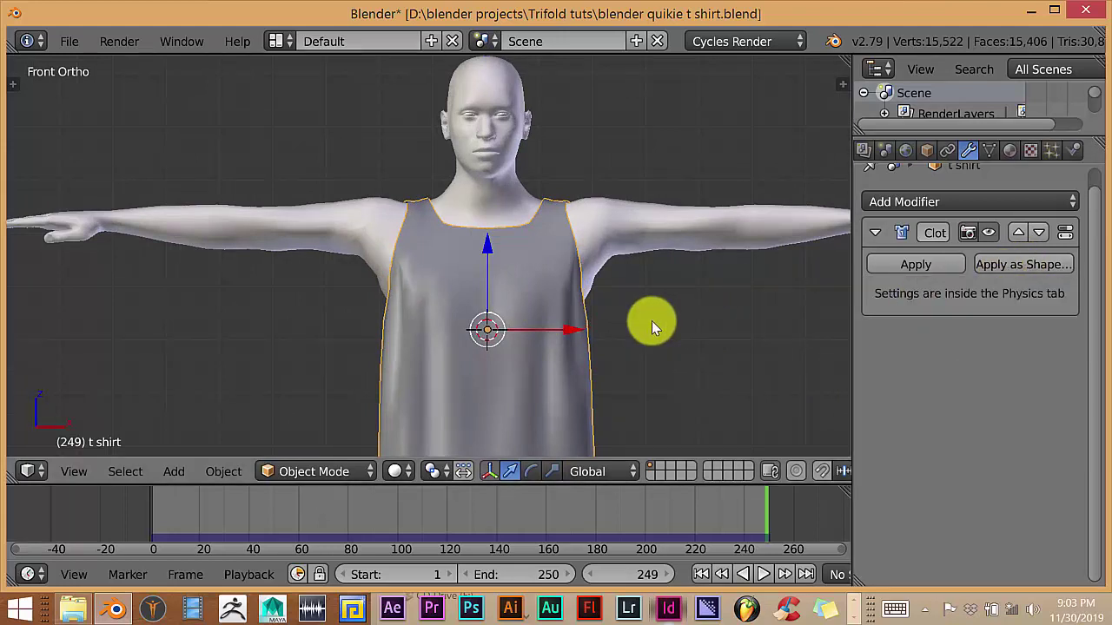
Step: Apply the cloth result as a shape, check frame 230, then undo it
click(985, 266)
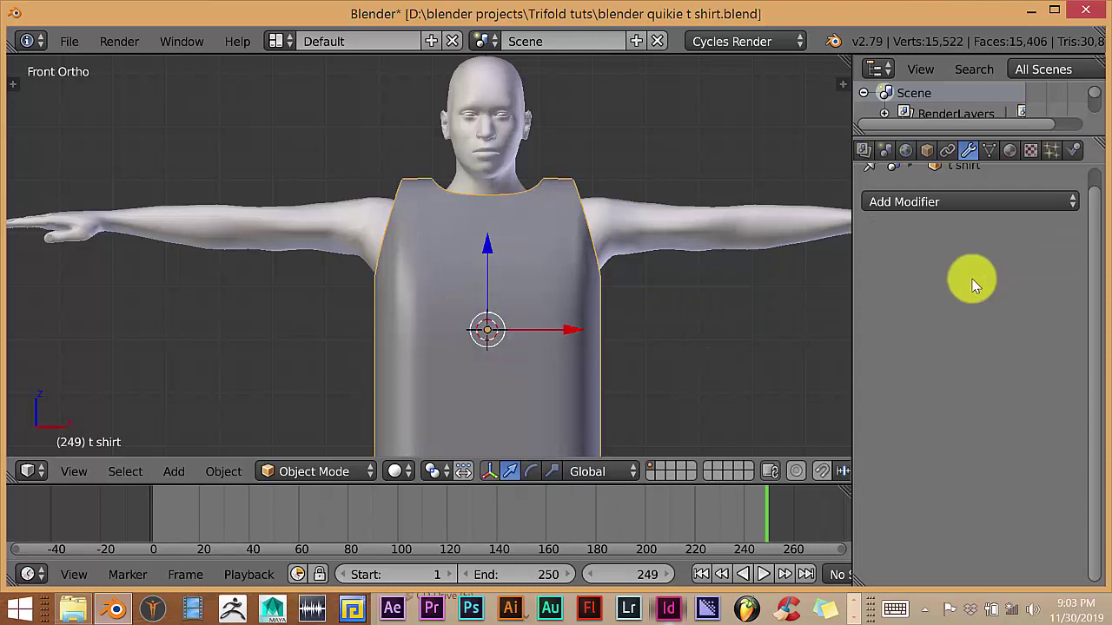
click(720, 508)
key(ctrl+z)
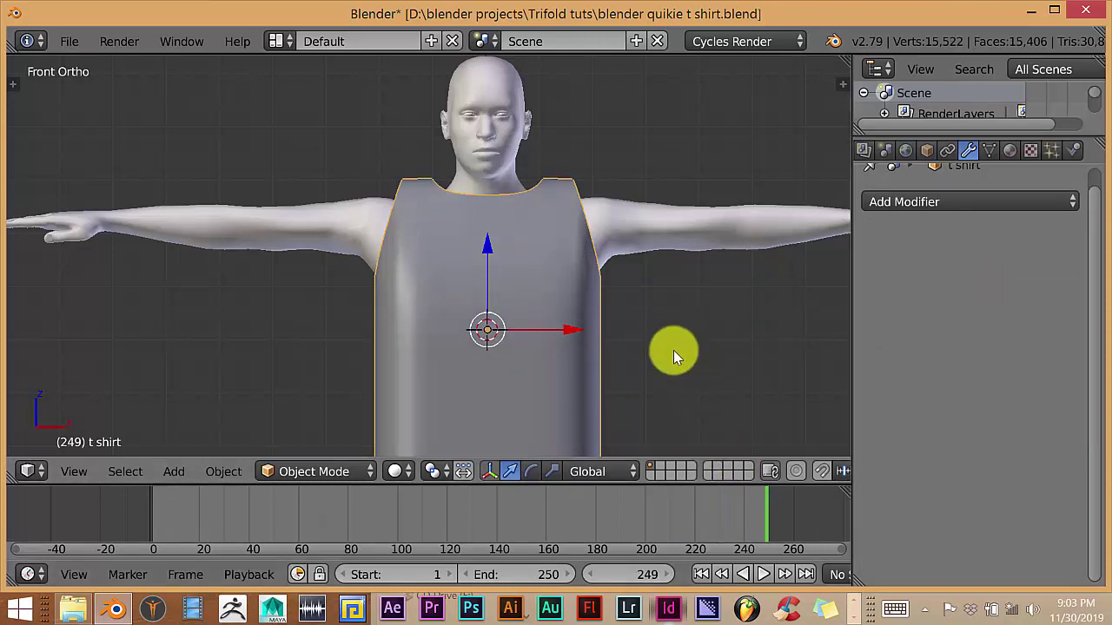
key(ctrl+z)
key(ctrl+z)
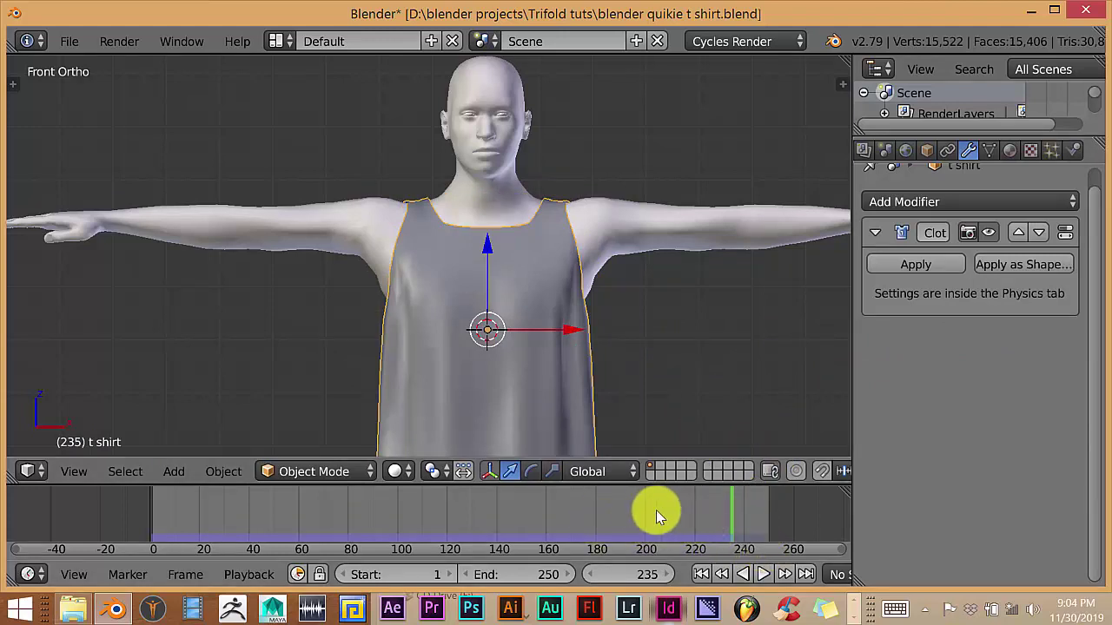
Step: Back in the Physics tab, rewind to frame 1 and start rebaking the shirt's cloth cache
scroll(656, 514, down, 1)
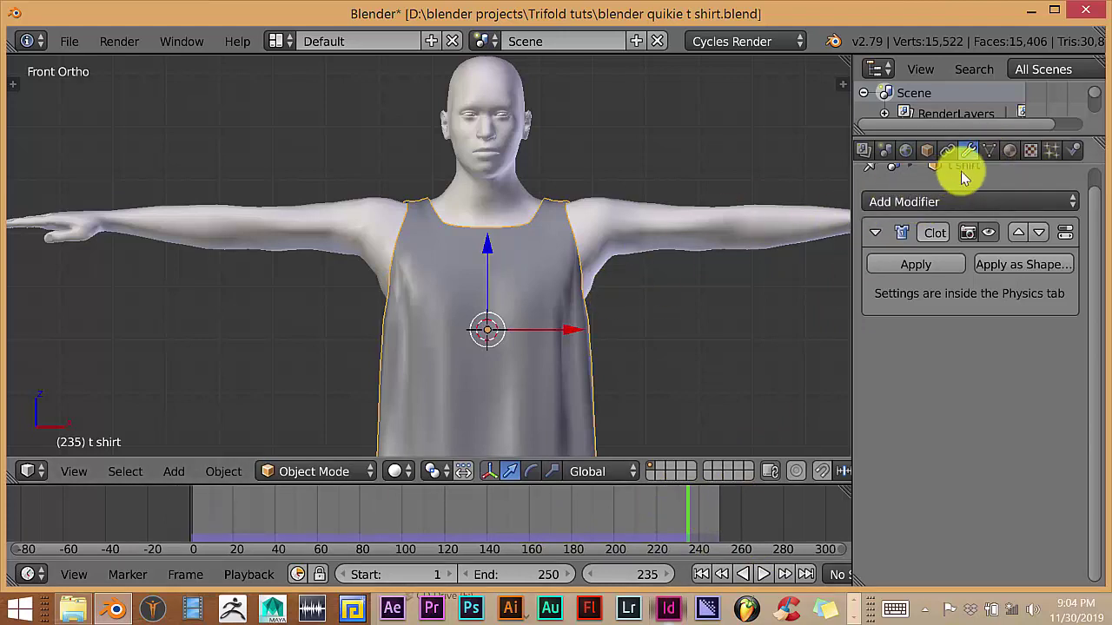
click(1073, 151)
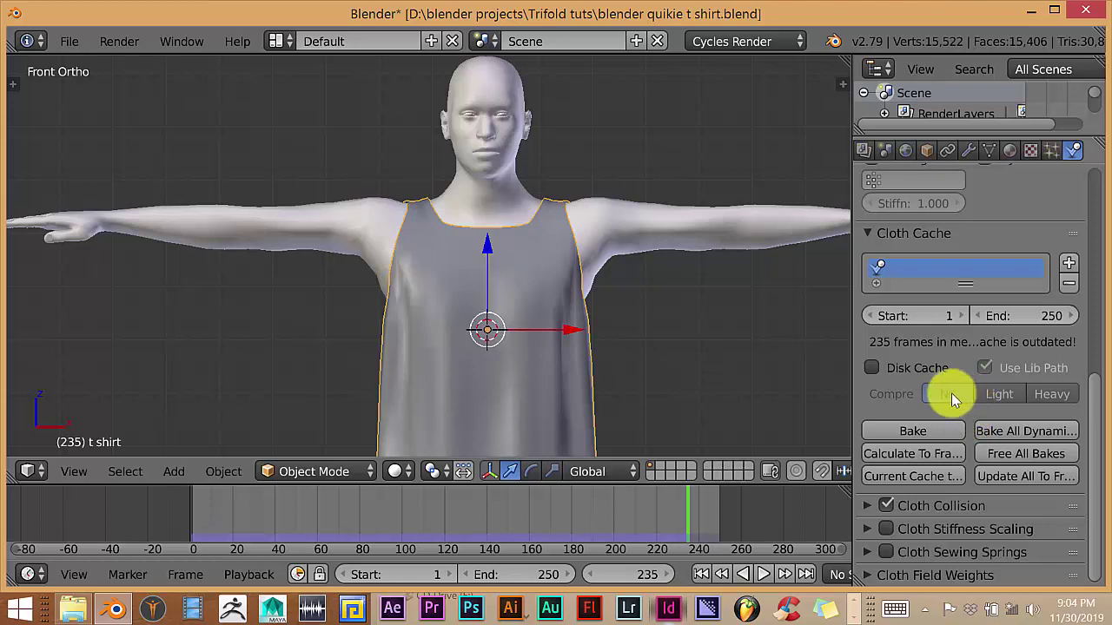
click(702, 574)
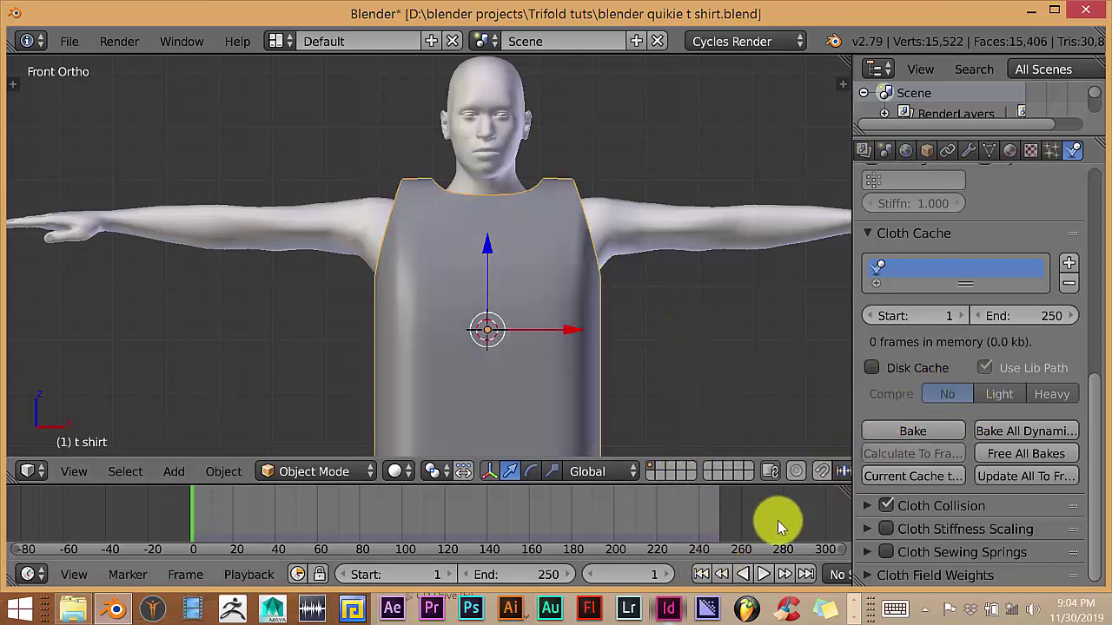
click(894, 435)
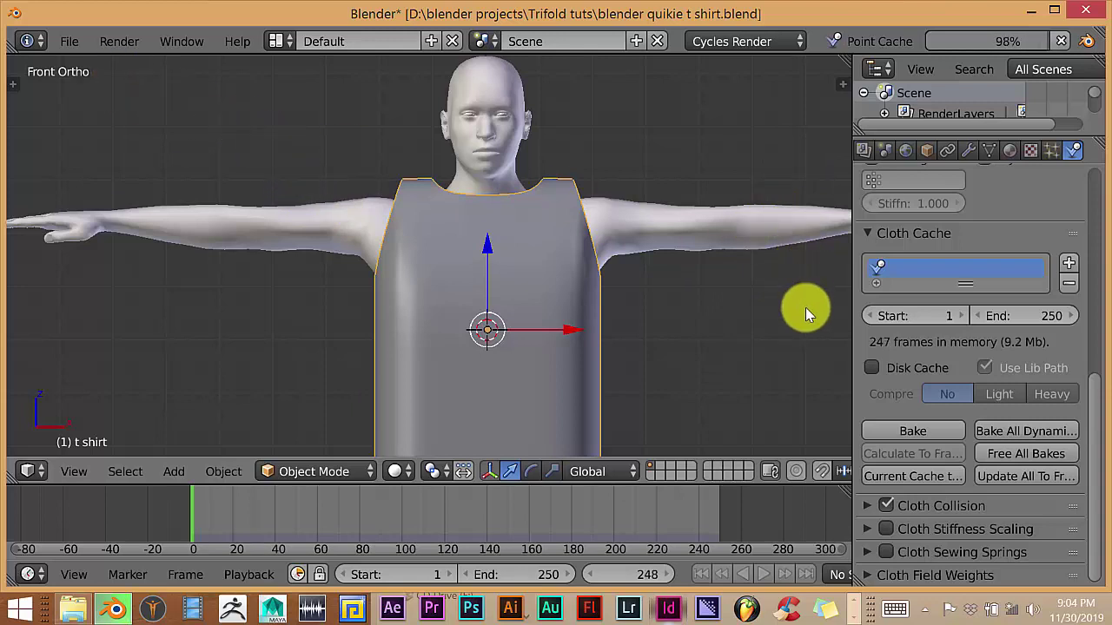
Step: Play the baked drape from a late frame, stop it, and save the blend file
click(700, 501)
key(alt+a)
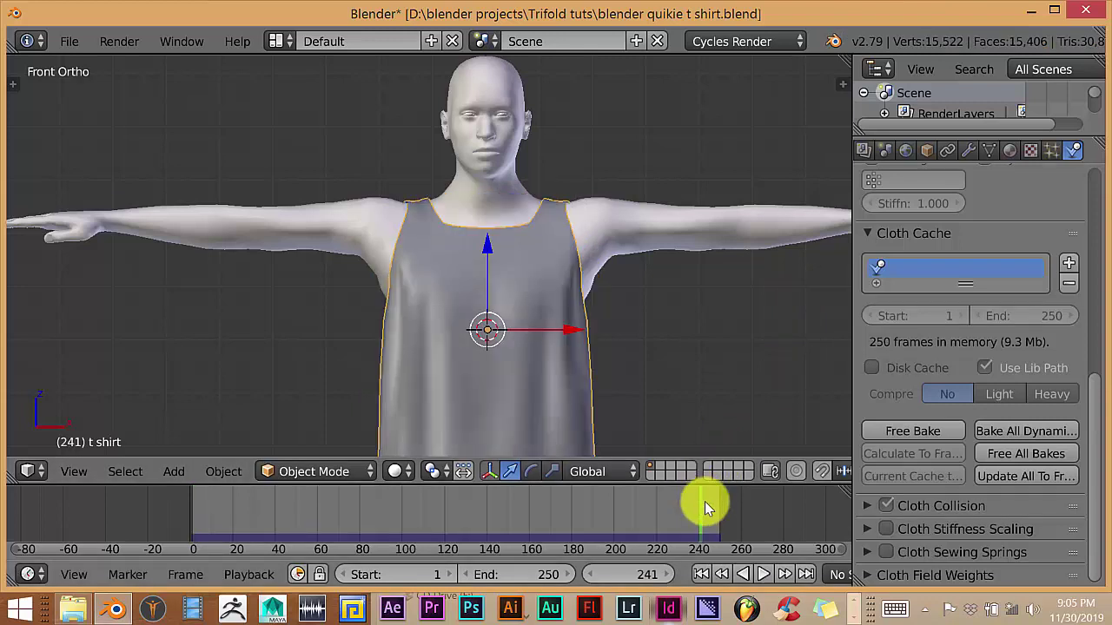
key(alt+a)
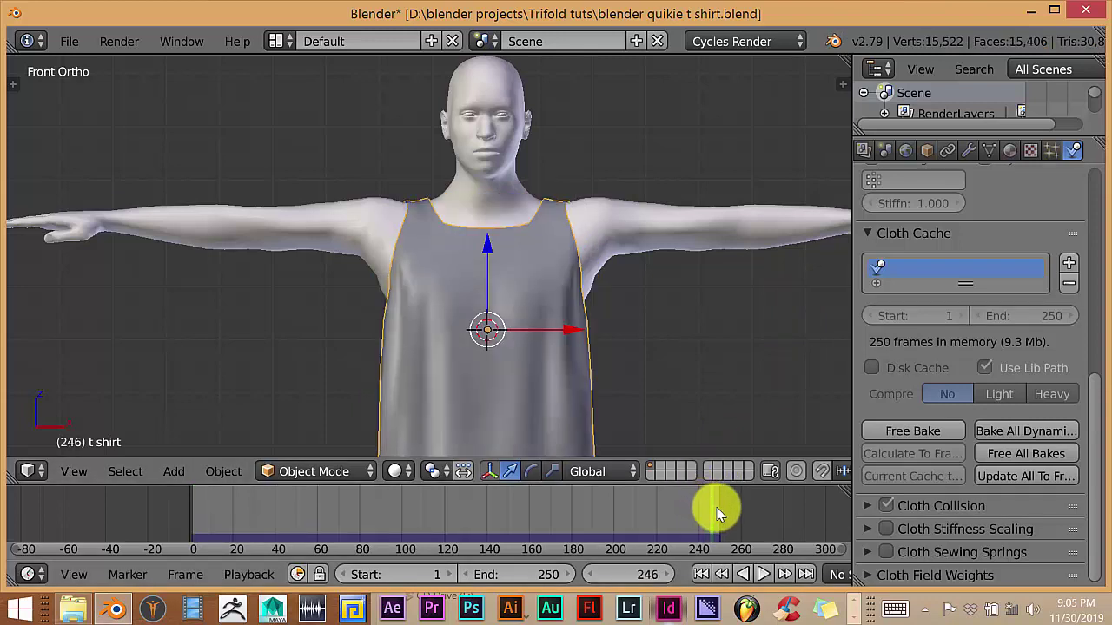
click(72, 42)
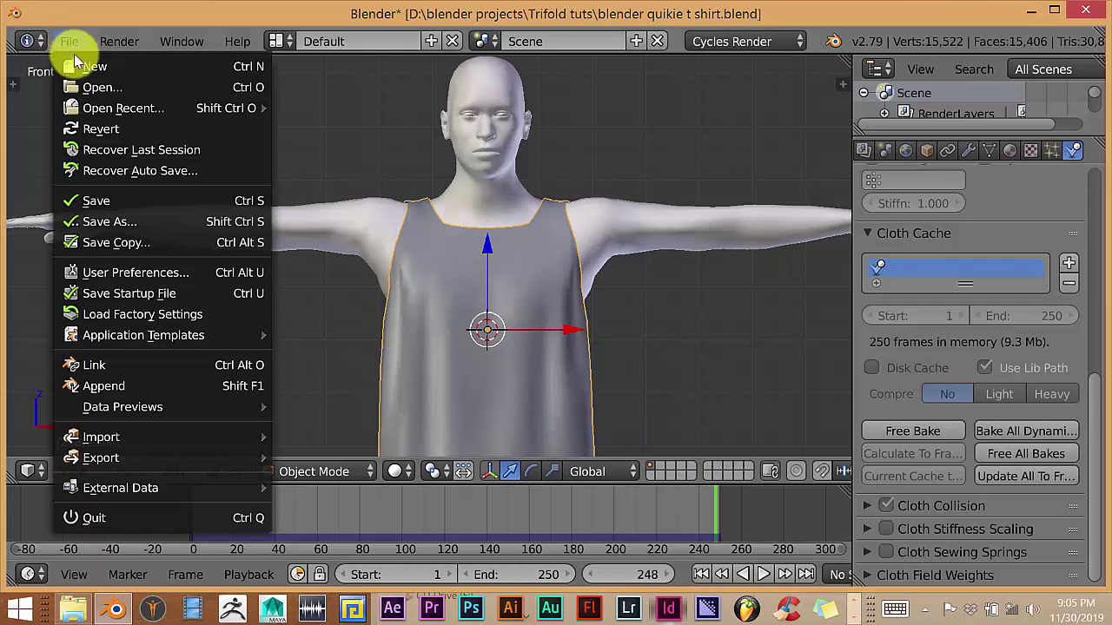
click(96, 201)
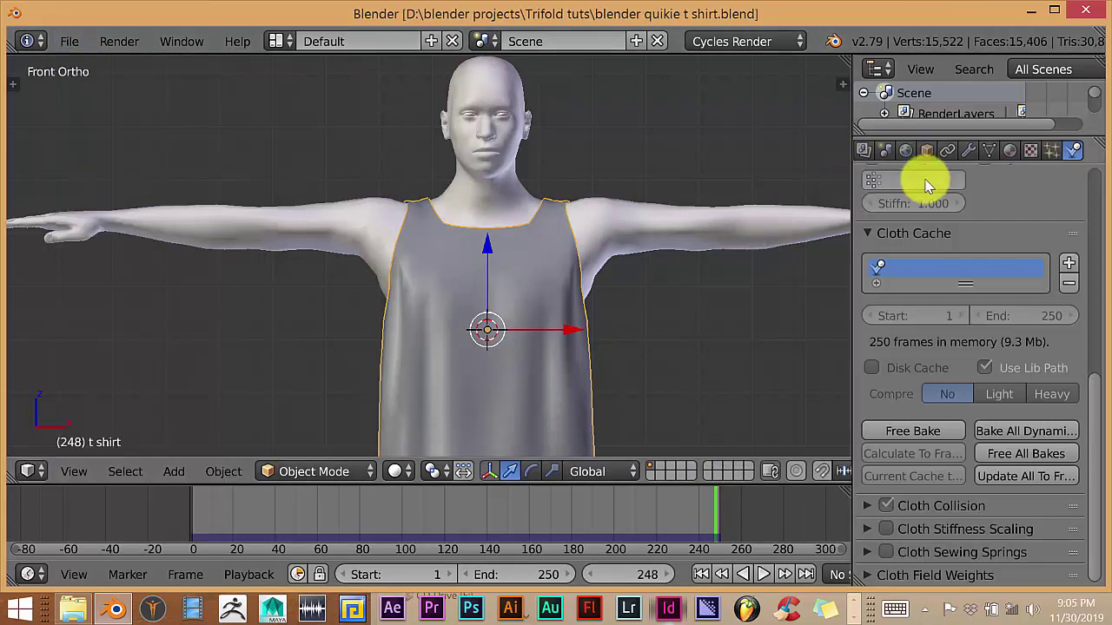
Step: Apply the Cloth modifier as a shape key, then undo to keep the modifier
click(970, 153)
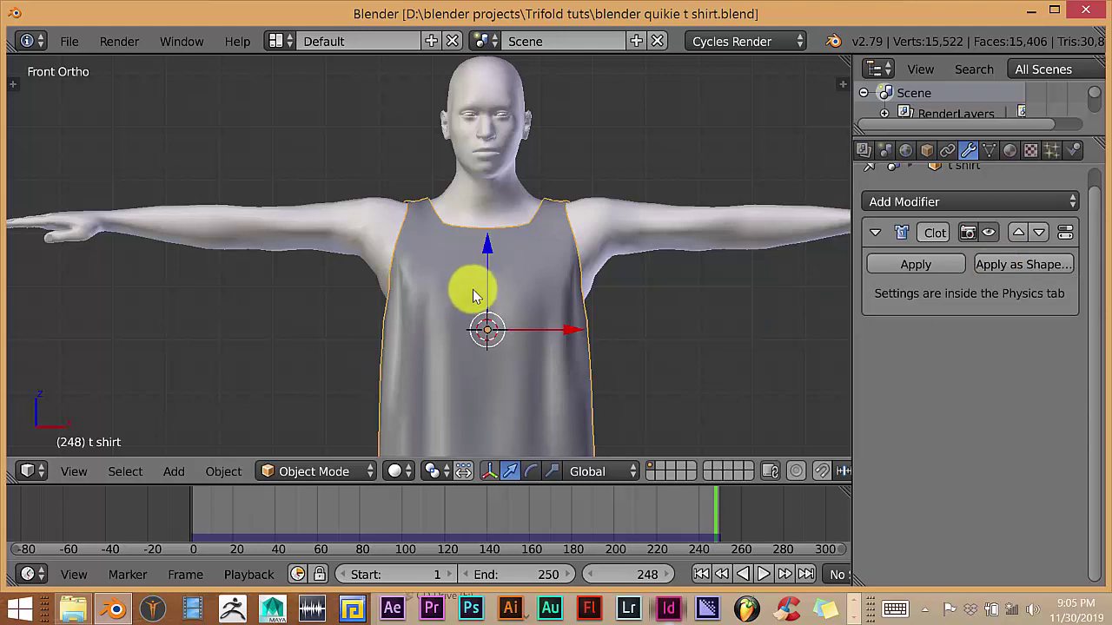
click(1074, 153)
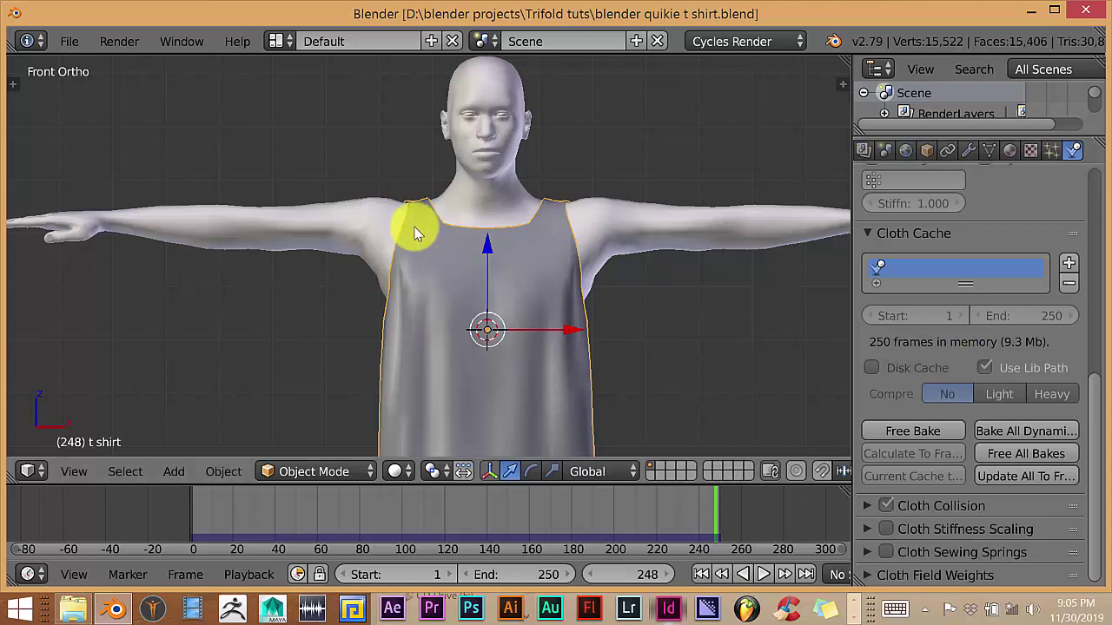
click(969, 151)
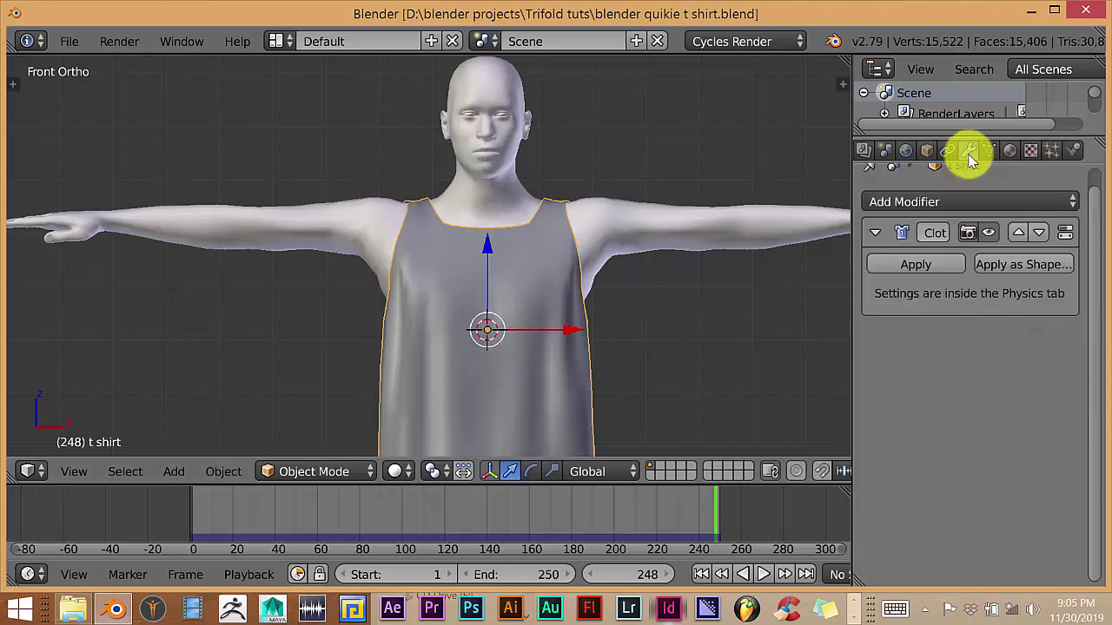
click(986, 264)
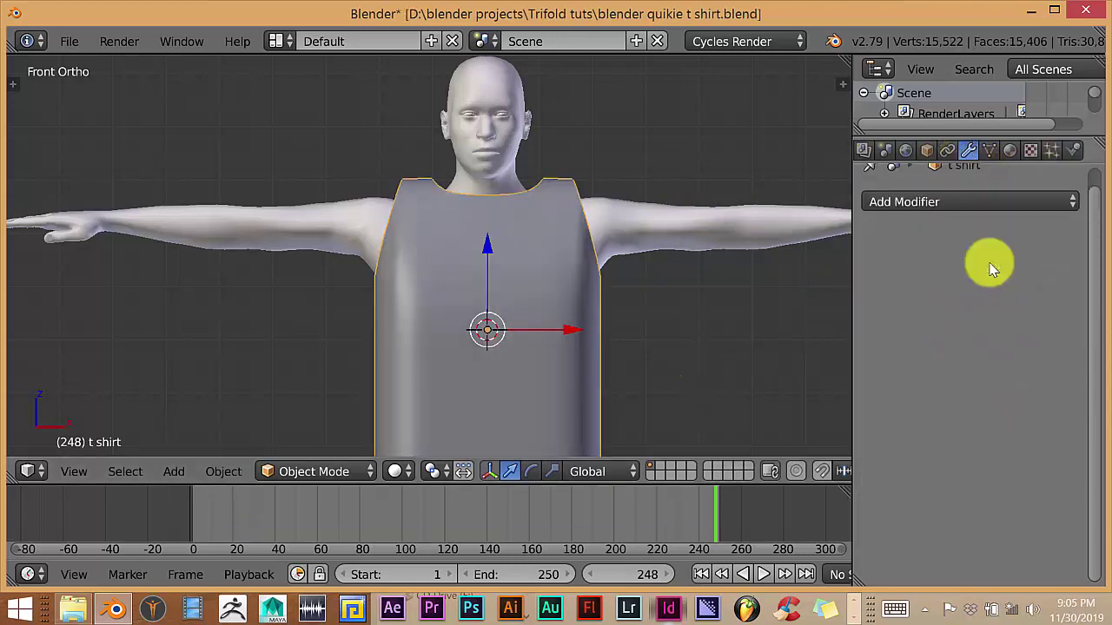
key(ctrl+z)
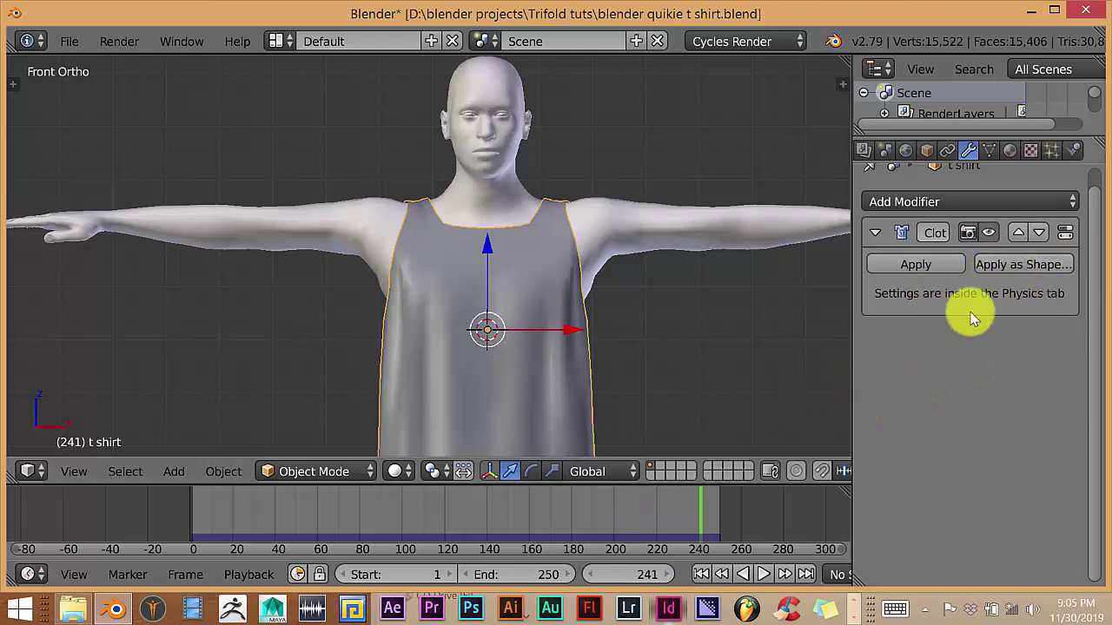
Step: Show the shirt's Object Data properties and play the drape, scrubbing back toward the start
click(988, 151)
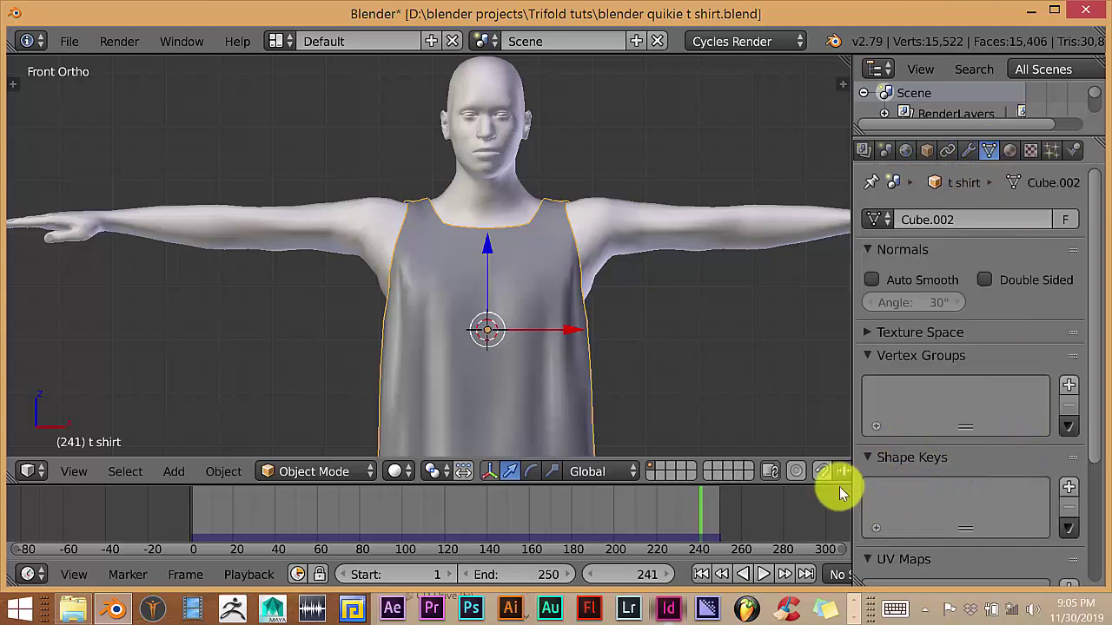
scroll(999, 502, down, 2)
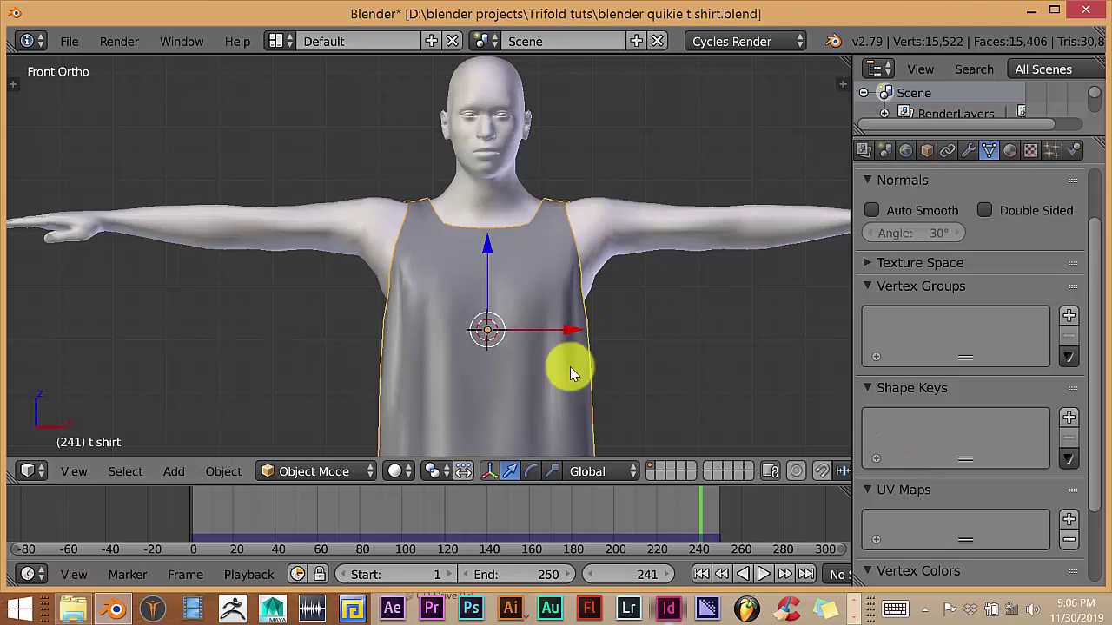
click(503, 495)
key(alt+a)
drag(397, 504, 221, 524)
key(alt+a)
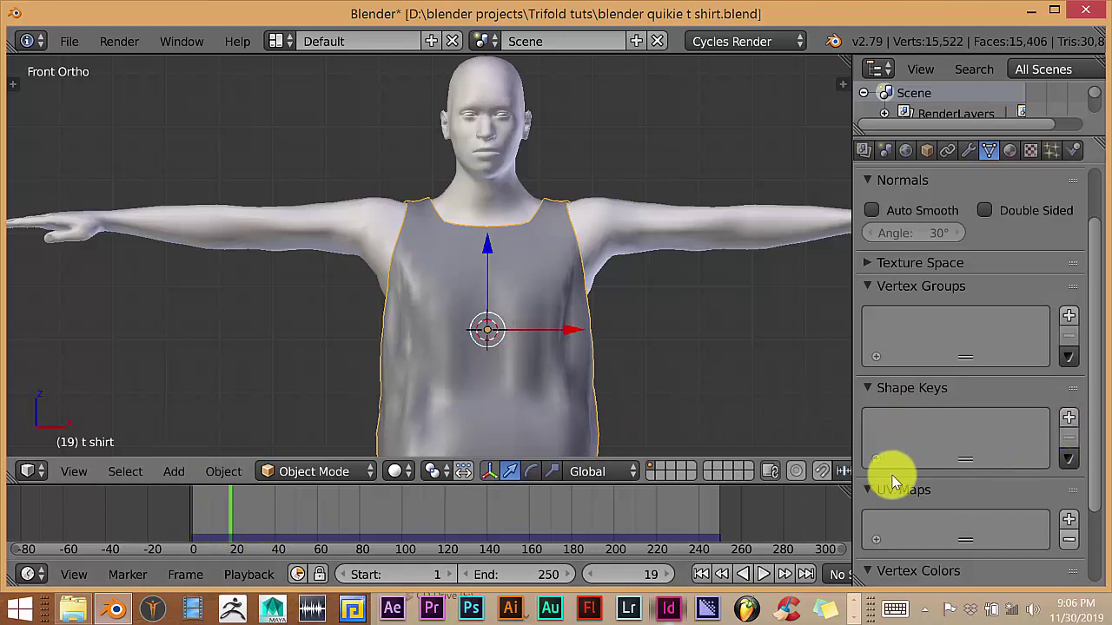
Step: Scrub the baked drape forward to the end, back to the middle, then around frame 58
drag(488, 511, 704, 510)
drag(608, 511, 457, 515)
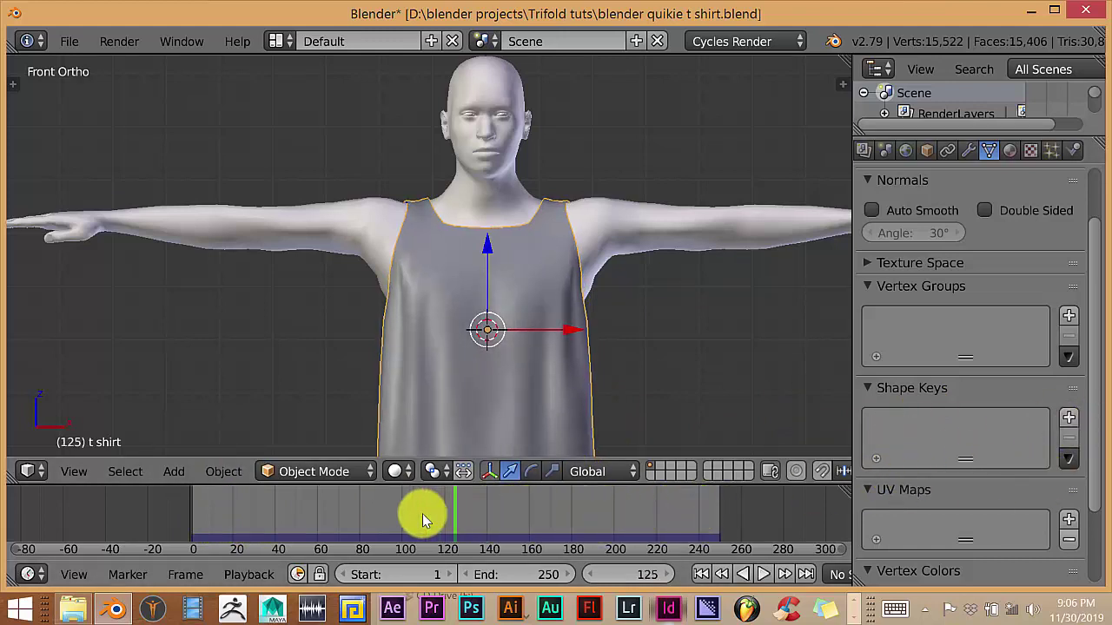
click(315, 516)
key(alt+a)
drag(286, 521, 266, 509)
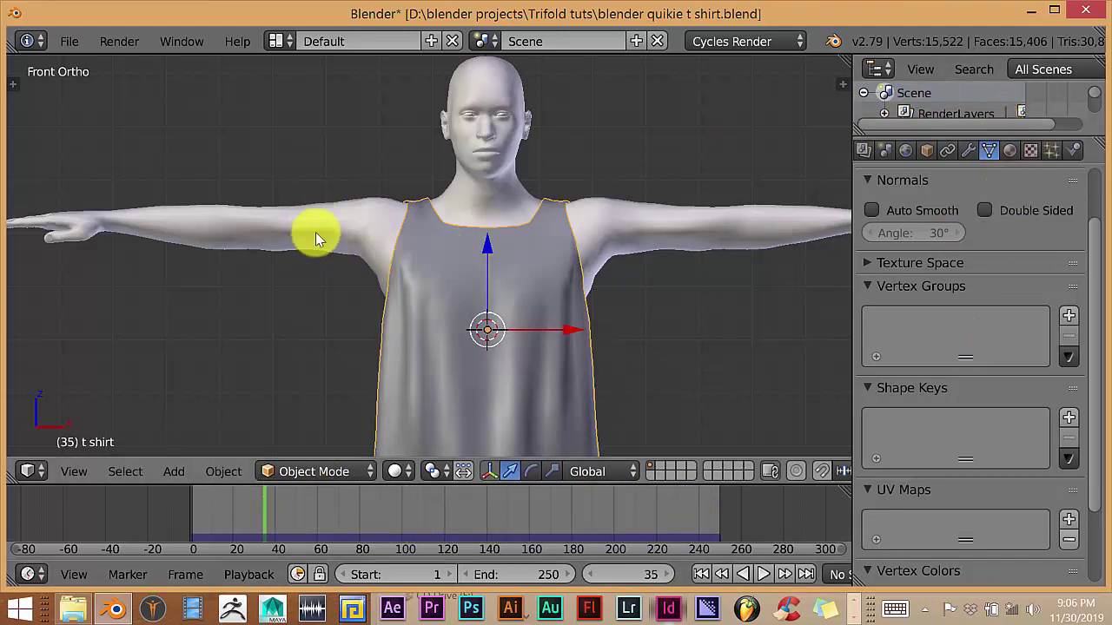
Step: Orbit and zoom around the draped shirt at frame 35, finishing on the full T-posed figure
scroll(556, 309, down, 3)
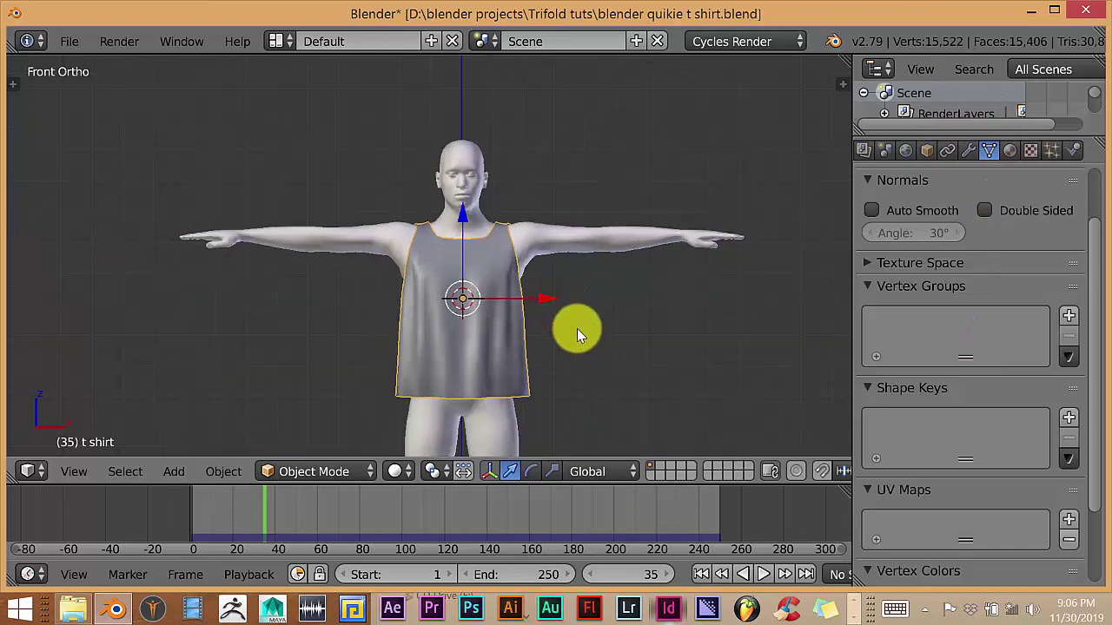
middle_drag(579, 330, 392, 334)
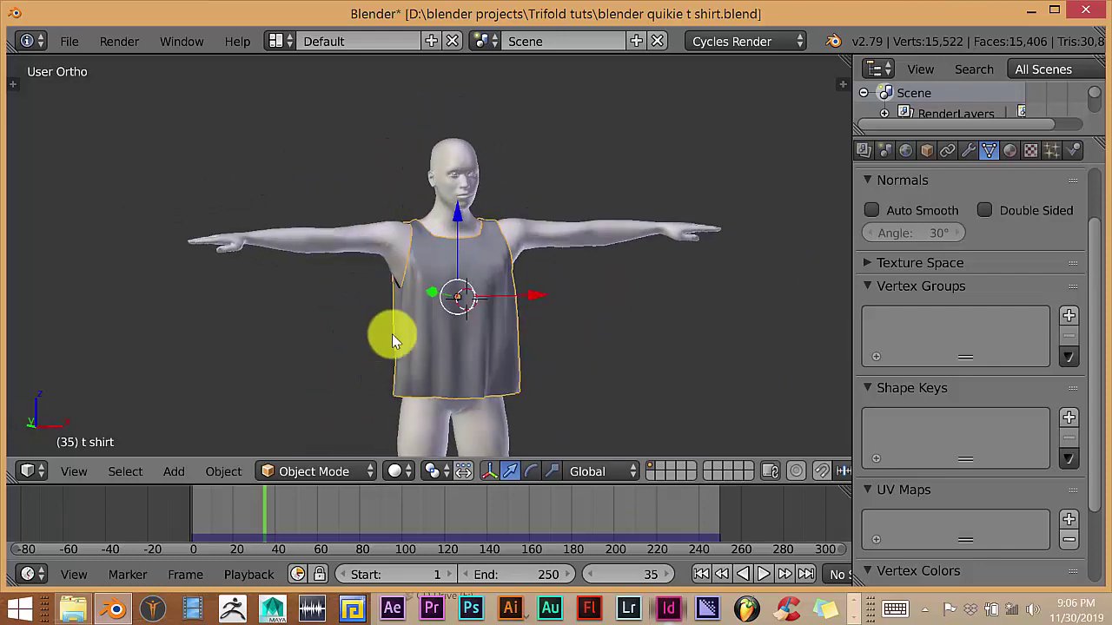
mouse_move(551, 331)
middle_down()
mouse_move(574, 330)
mouse_move(539, 337)
middle_up()
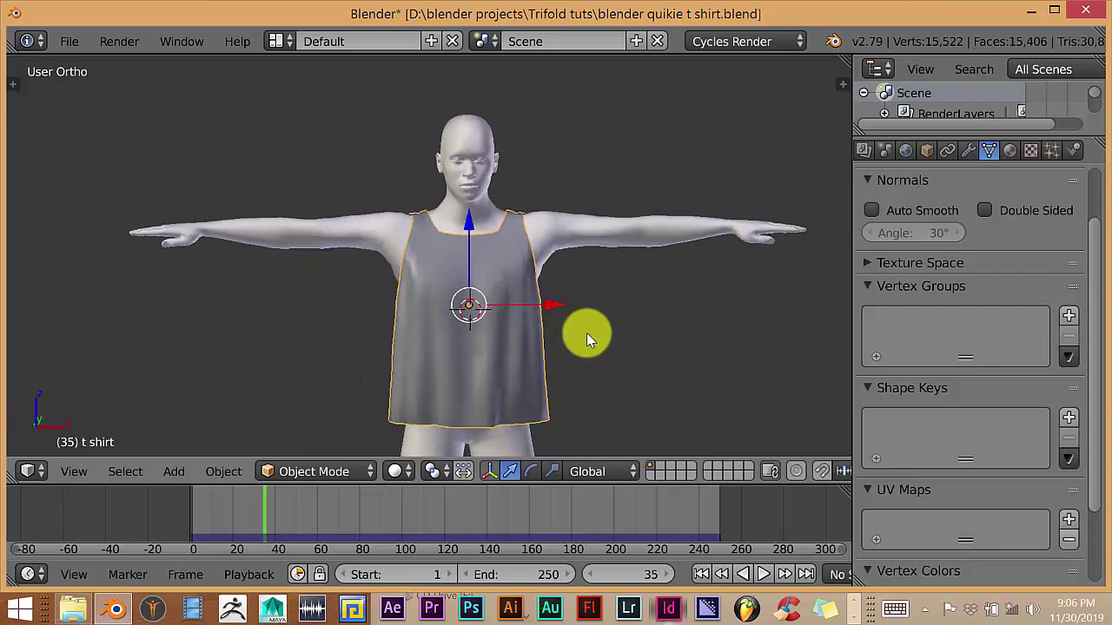
scroll(587, 333, up, 3)
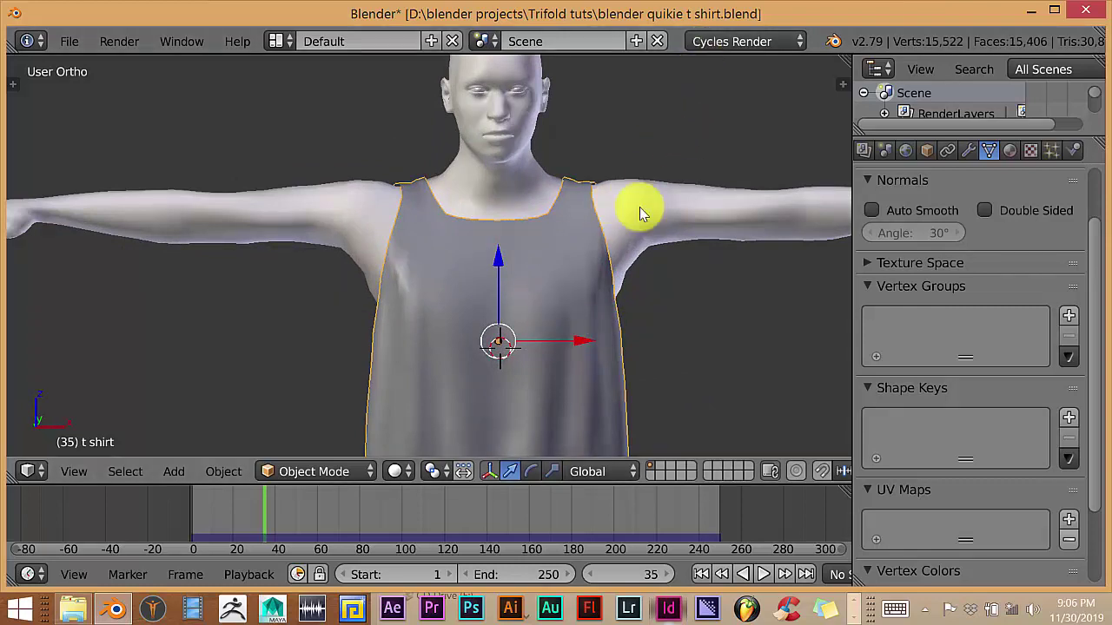
scroll(587, 318, down, 2)
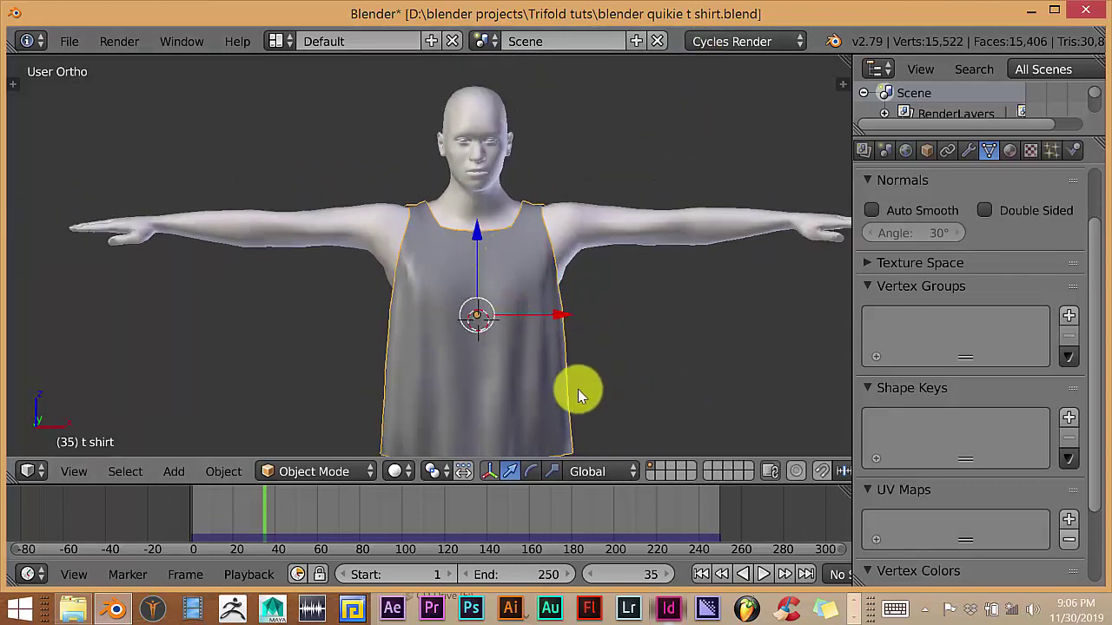
scroll(562, 388, down, 2)
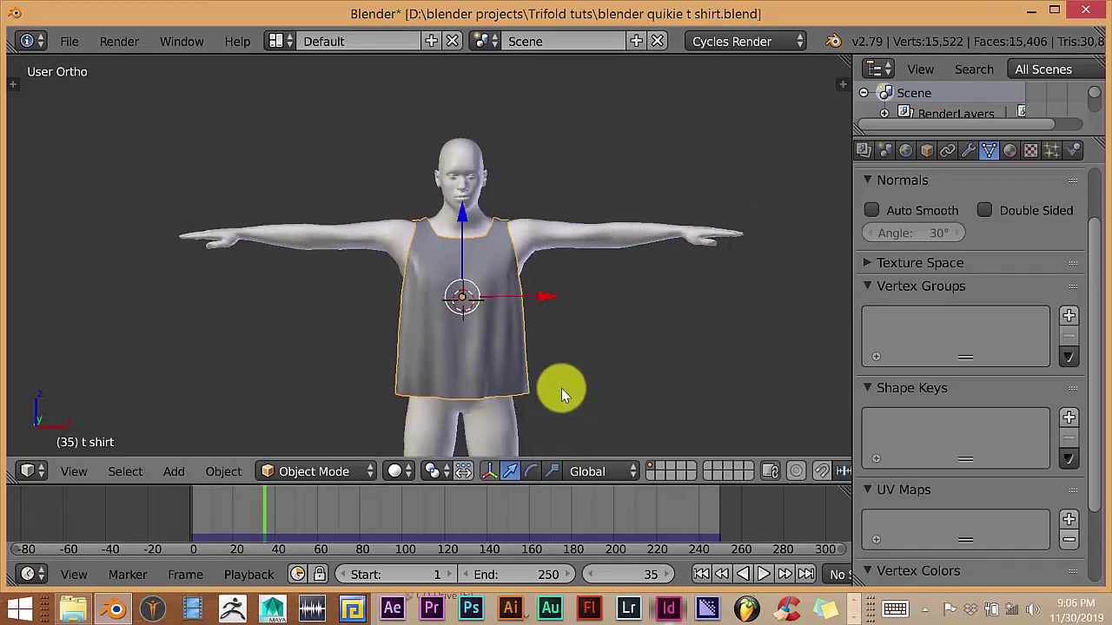
scroll(408, 309, up, 3)
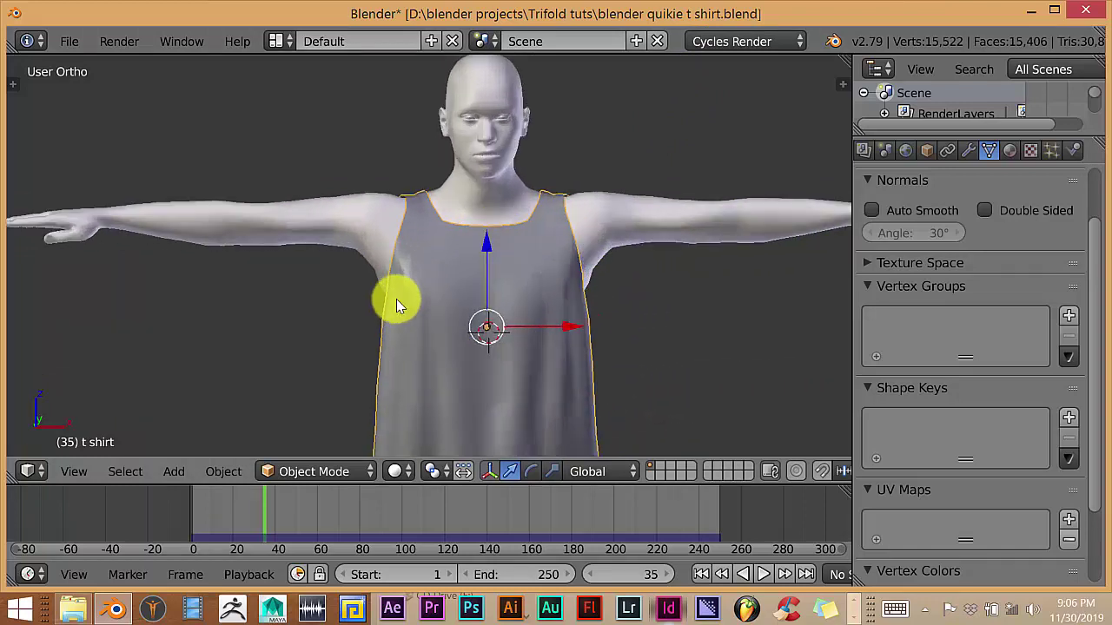
scroll(551, 304, down, 3)
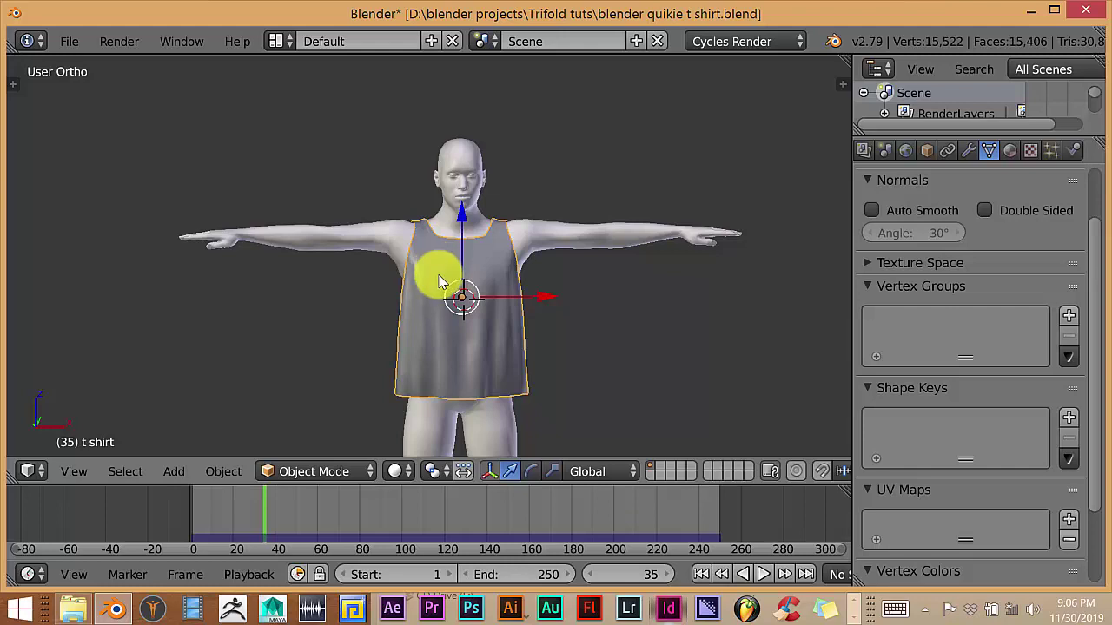
scroll(437, 277, up, 3)
scroll(474, 265, down, 3)
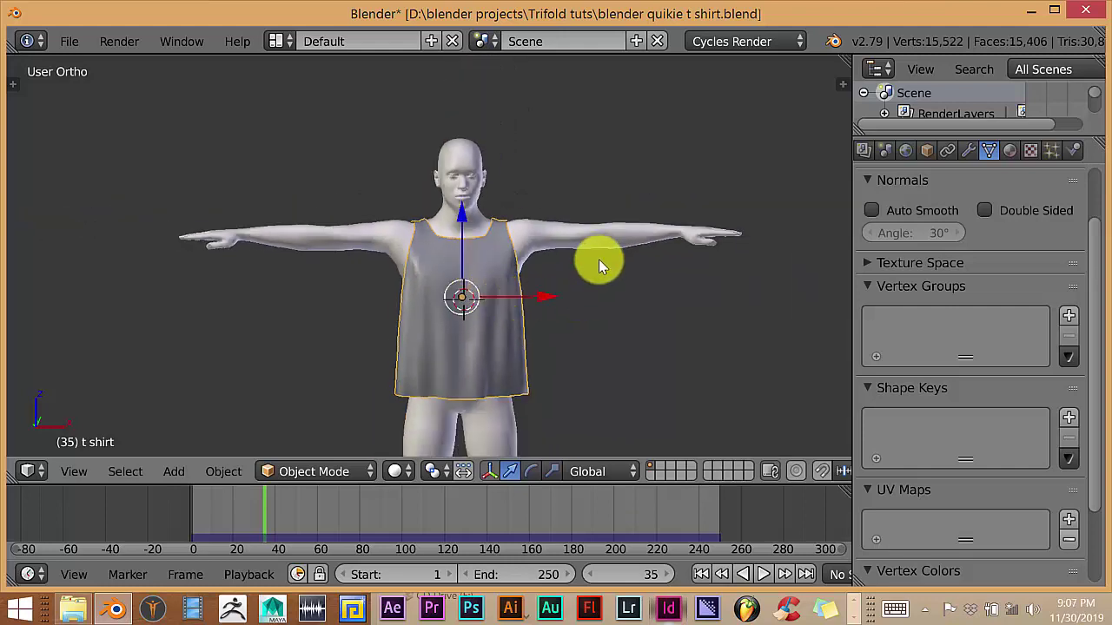